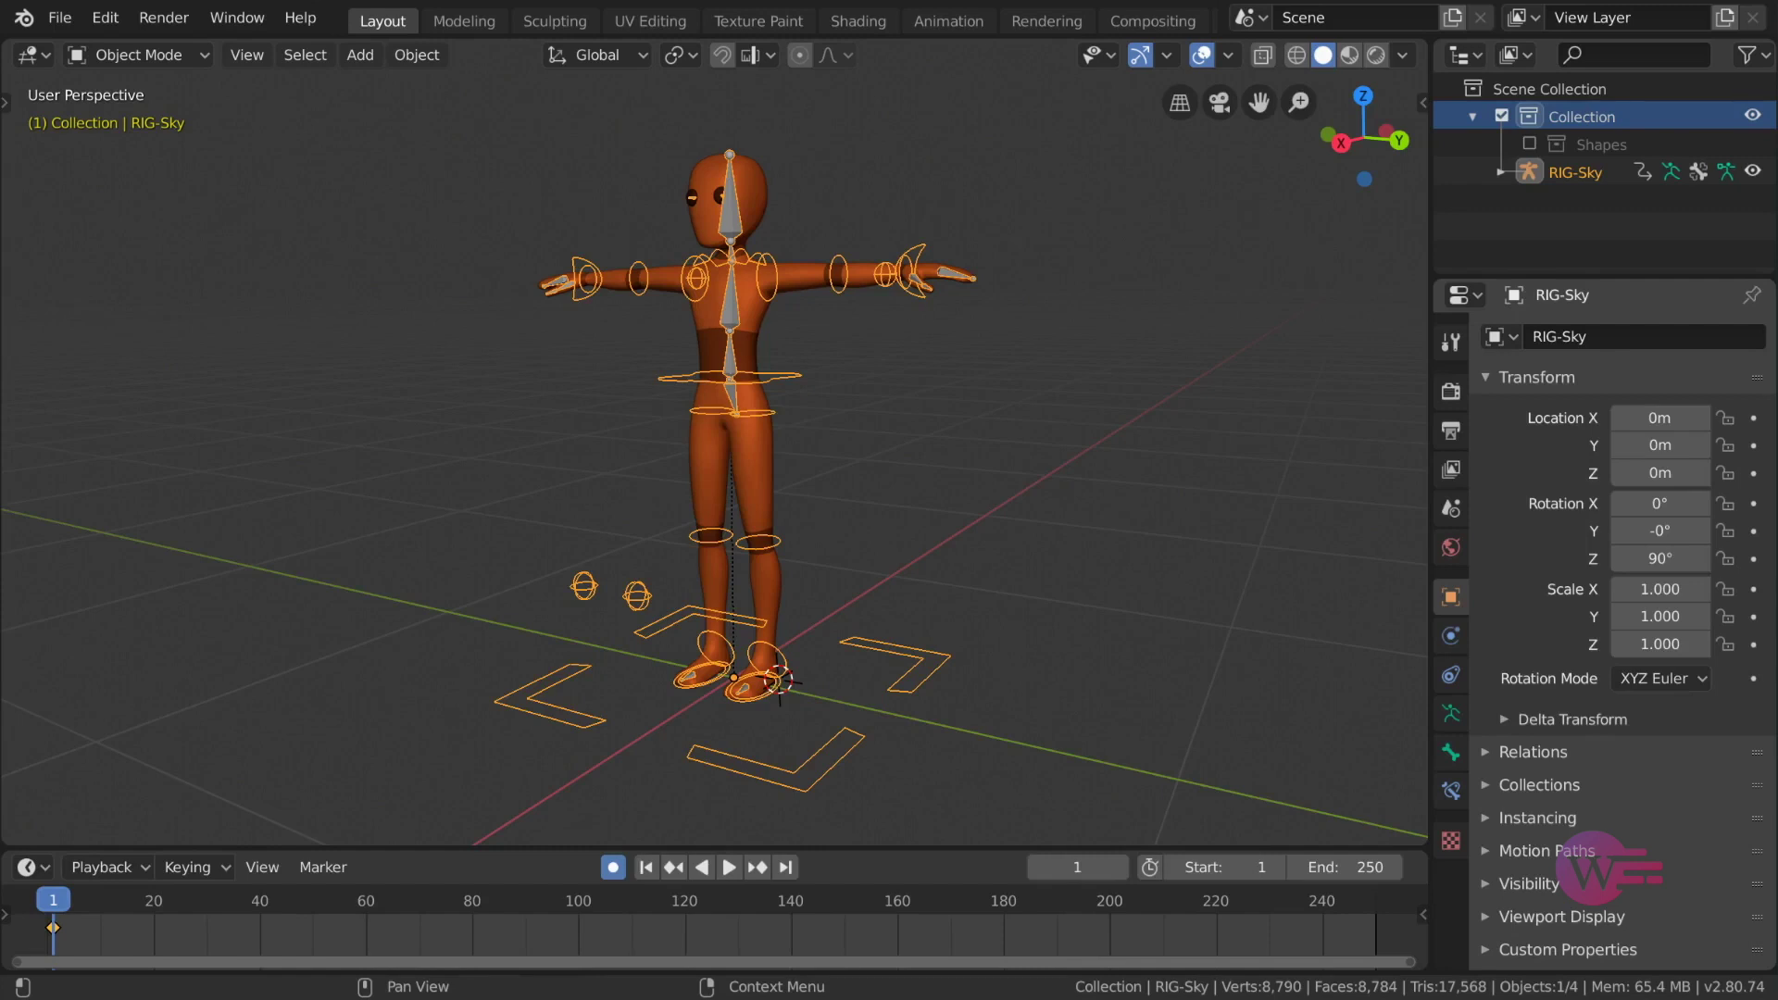
# Step: Switch RIG-Sky to Pose Mode and lower the left hand IK control so the elbow bends
pyautogui.moveTo(1043, 263); pyautogui.dragTo(980, 253, button='middle')
pyautogui.hotkey('ctrl', 'Tab')
pyautogui.click(922, 257)
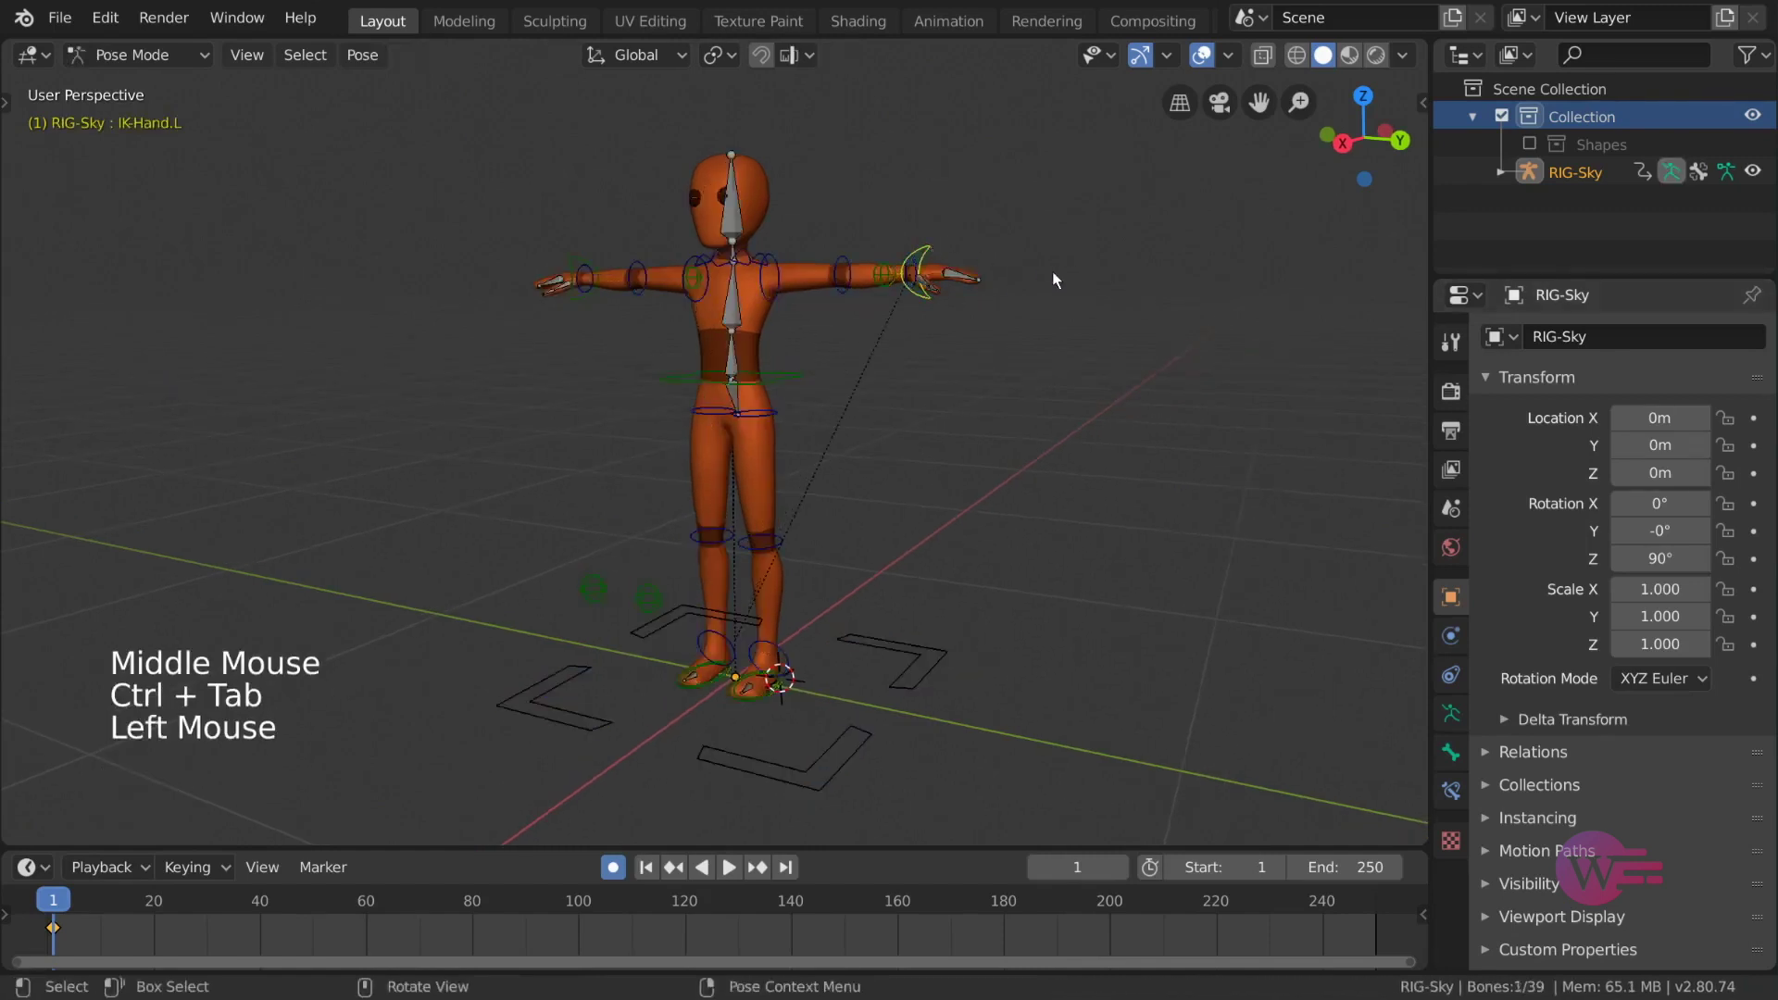
pyautogui.press('g')
pyautogui.click(984, 321)
# Step: Rotate the left hand IK control about the global Z axis and move it closer to the front of the body
pyautogui.moveTo(984, 347); pyautogui.dragTo(1022, 375, button='middle')
pyautogui.press('r')
pyautogui.press('z')
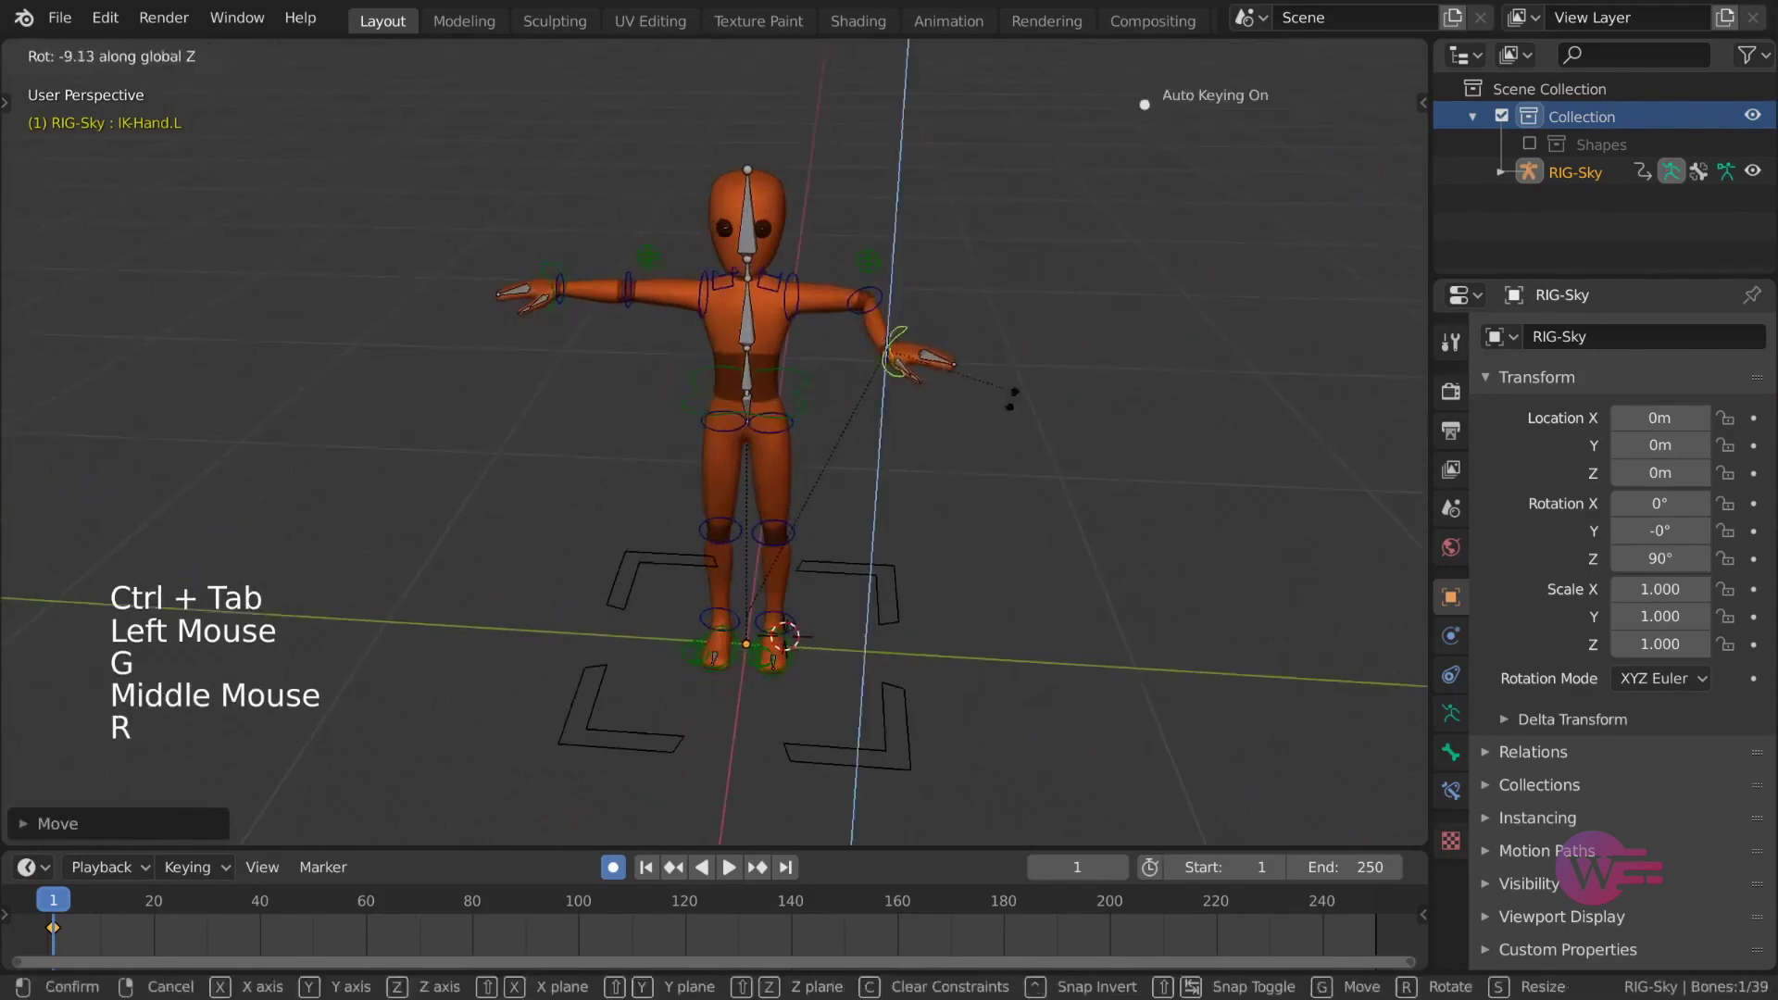
pyautogui.click(980, 444)
pyautogui.moveTo(979, 454); pyautogui.dragTo(863, 443, button='middle')
pyautogui.press('g')
pyautogui.click(861, 423)
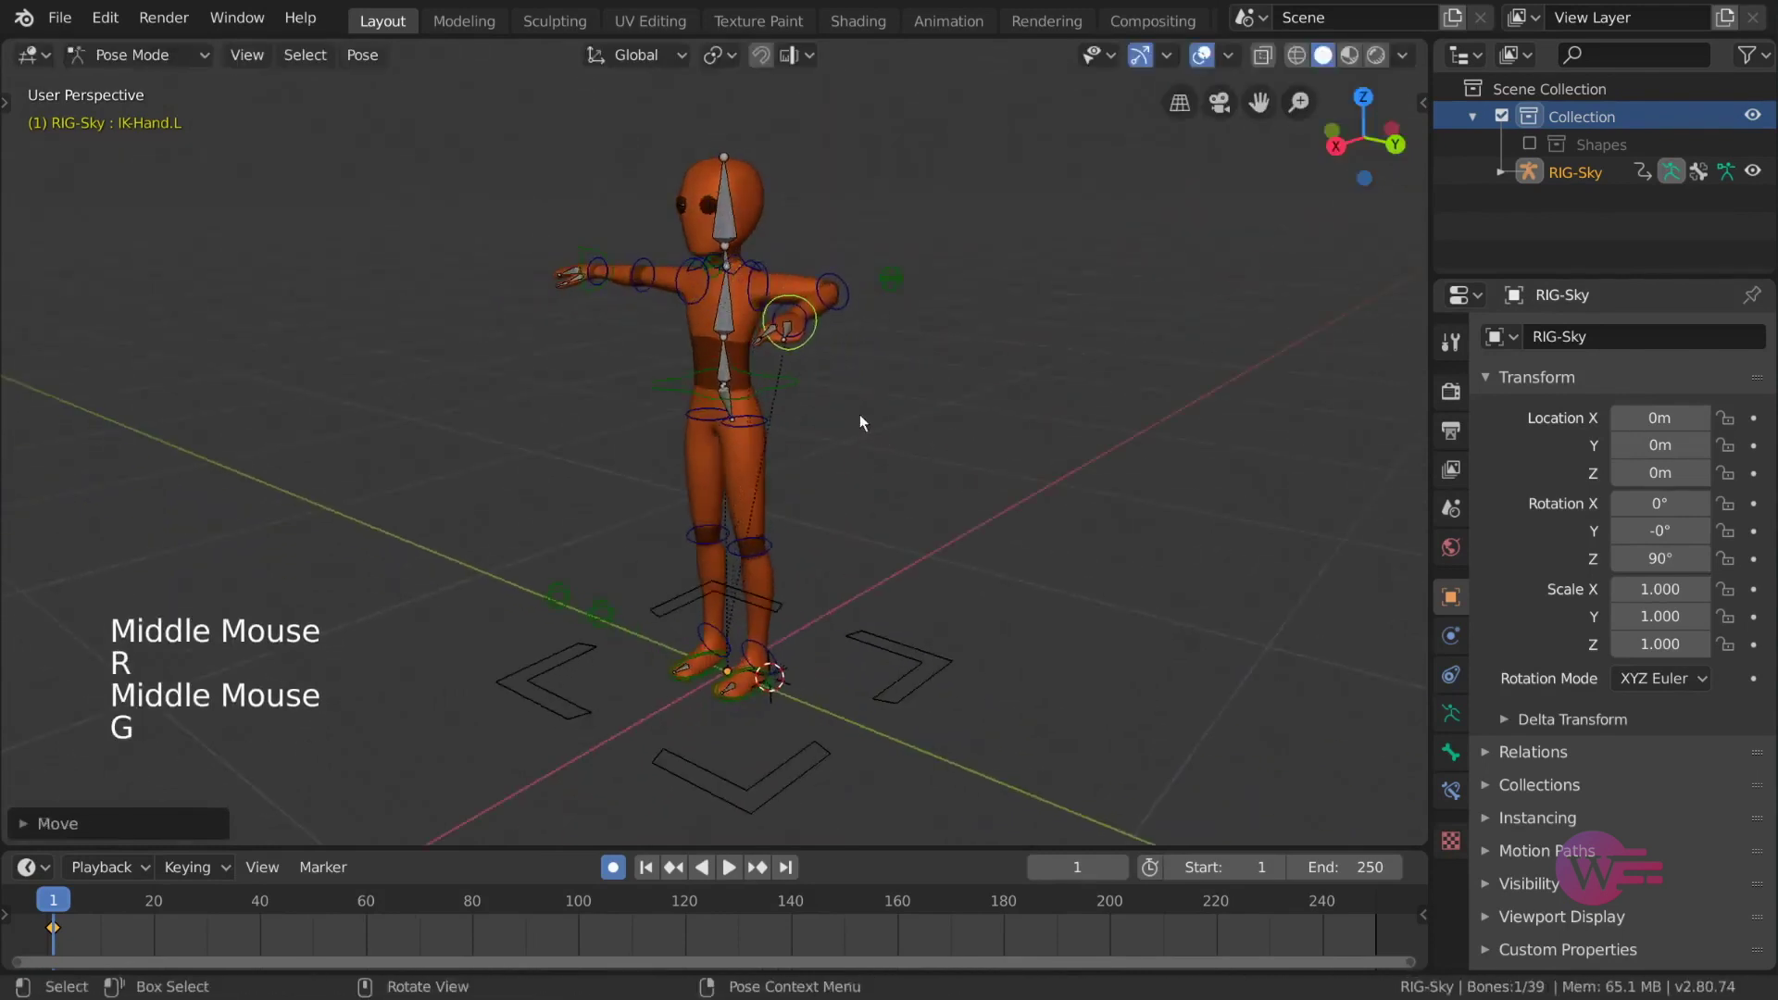
# Step: Move the right hand IK control downward to lower the right arm
pyautogui.click(602, 278)
pyautogui.moveTo(603, 289); pyautogui.dragTo(687, 354, button='middle')
pyautogui.press('g')
pyautogui.click(704, 393)
# Step: Rotate the right hand IK control freely and in trackball mode to angle the hand outward, and adjust its position
pyautogui.moveTo(778, 394); pyautogui.dragTo(815, 291, button='middle')
pyautogui.press('r')
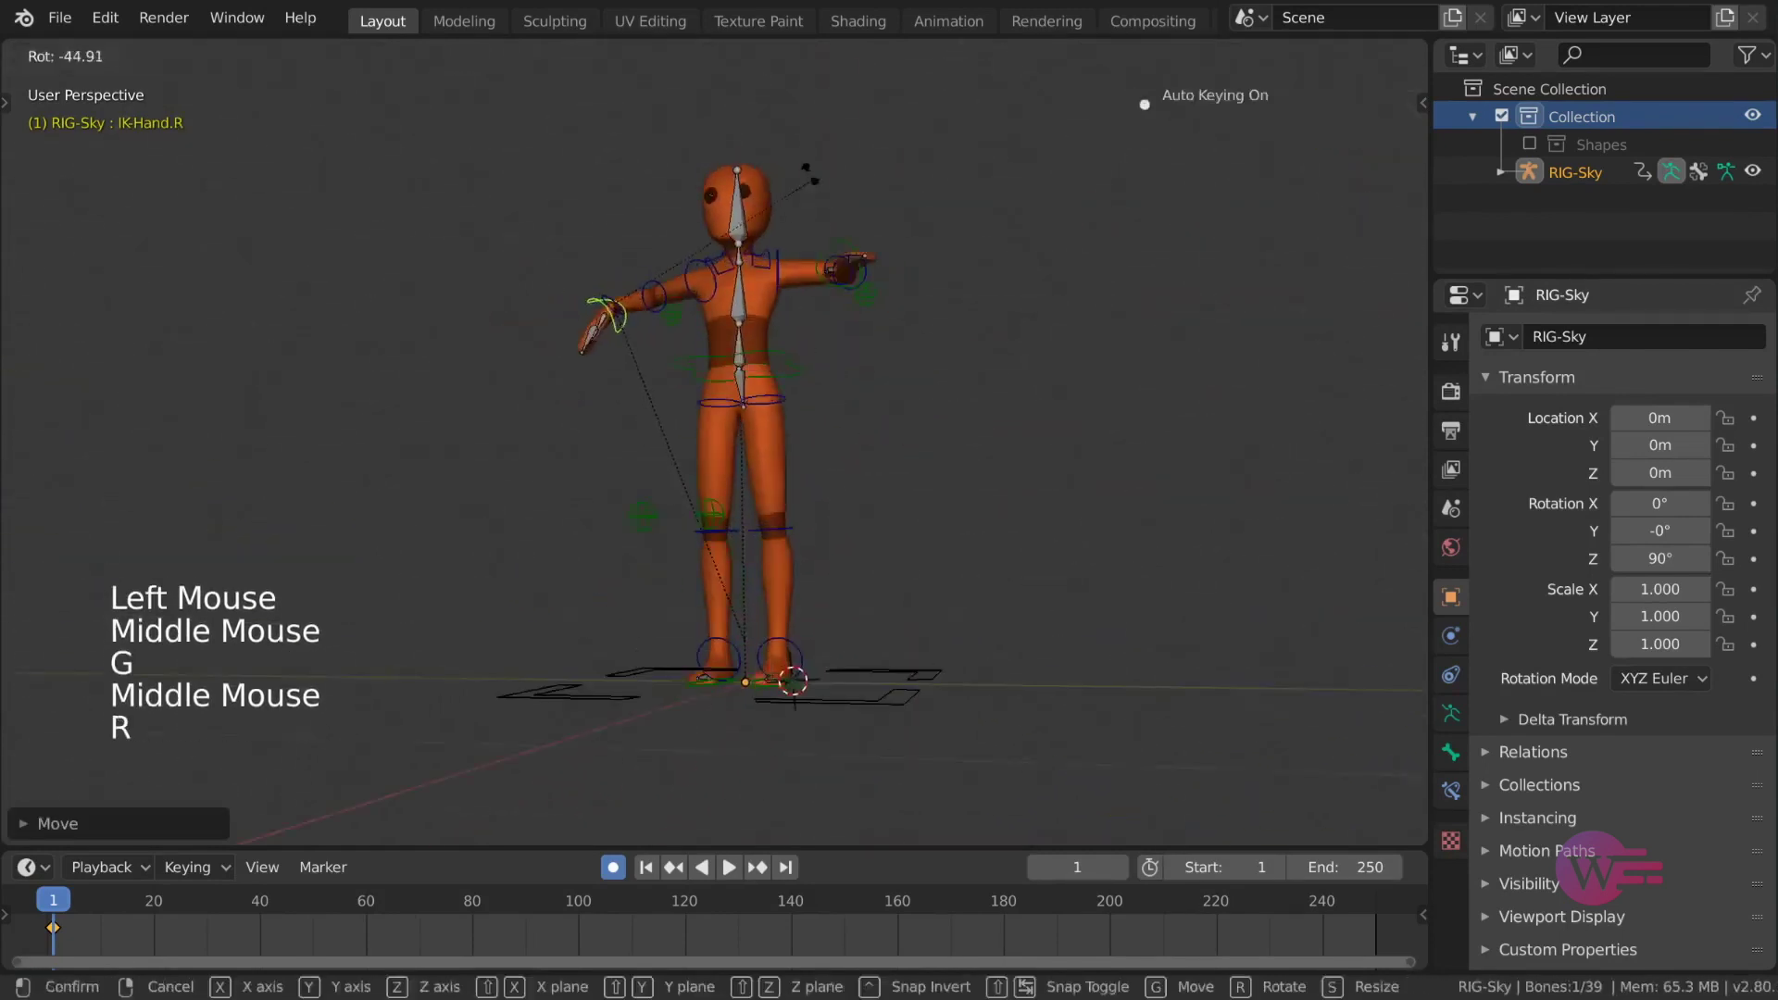
pyautogui.click(811, 174)
pyautogui.press('r')
pyautogui.press('r')
pyautogui.click(866, 131)
pyautogui.press('r')
pyautogui.click(886, 297)
pyautogui.press('g')
pyautogui.click(887, 372)
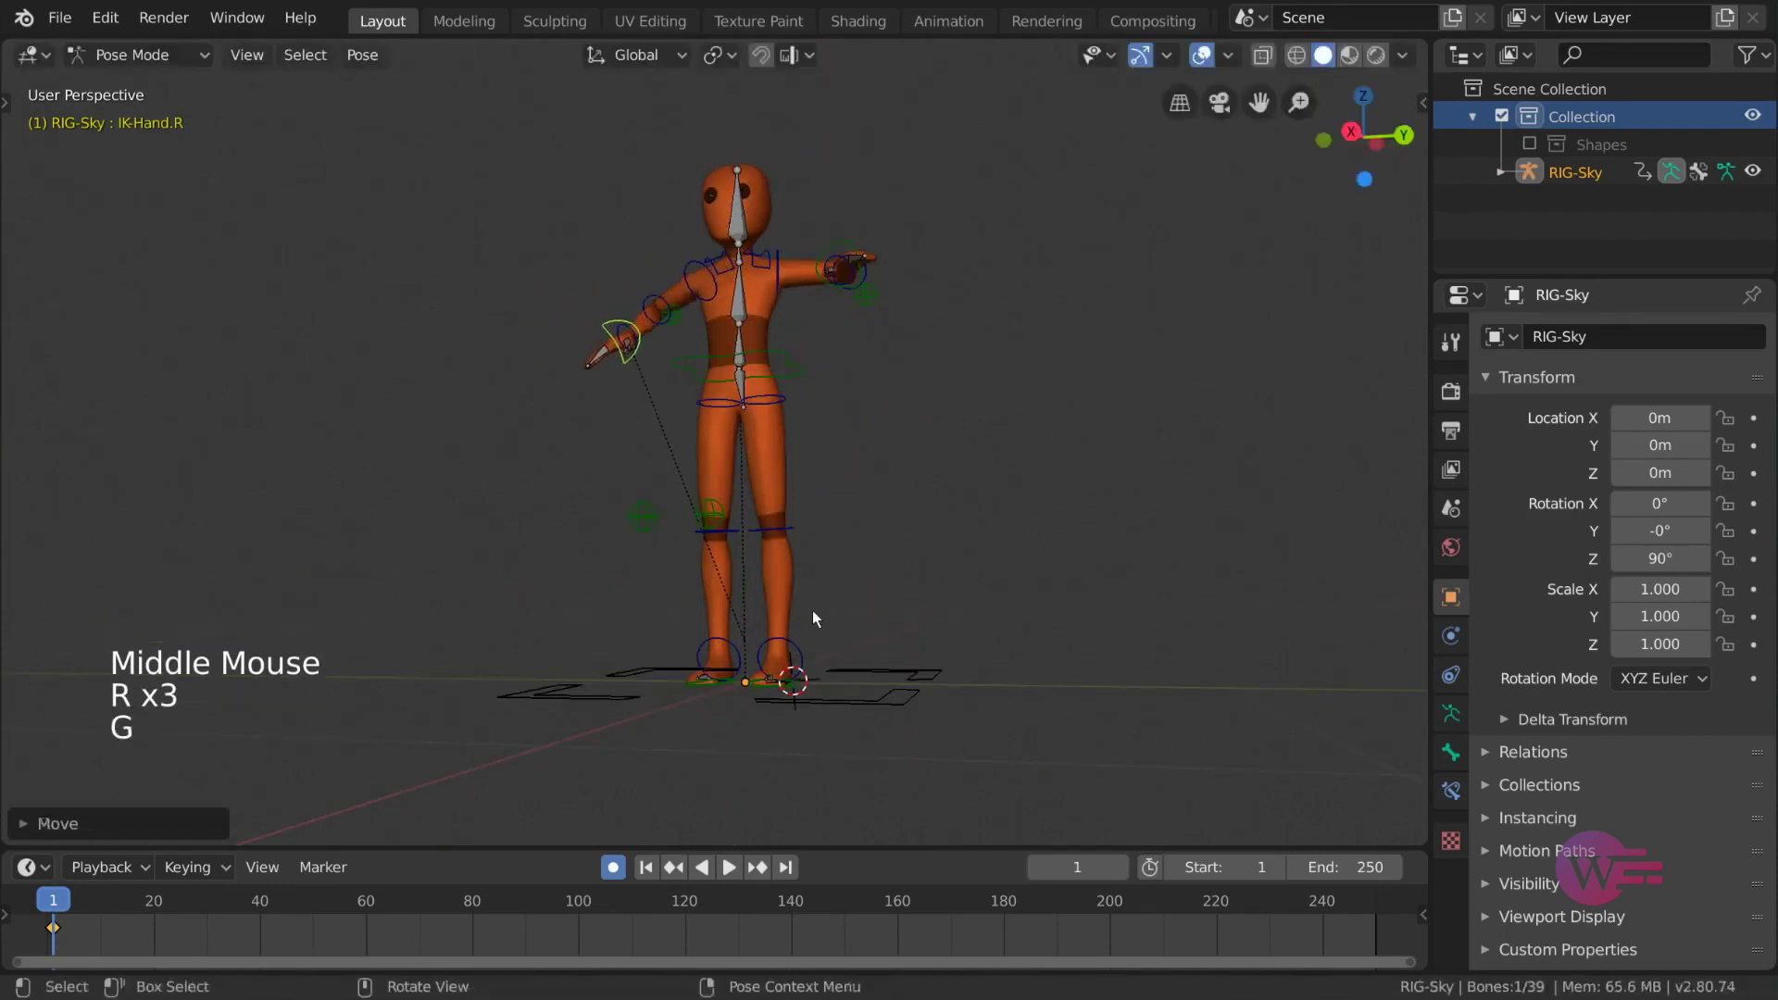
# Step: Raise the left foot IK control forward so the knee bends, and readjust the pose with another move
pyautogui.click(786, 686)
pyautogui.moveTo(930, 659); pyautogui.dragTo(722, 700, button='middle')
pyautogui.press('g')
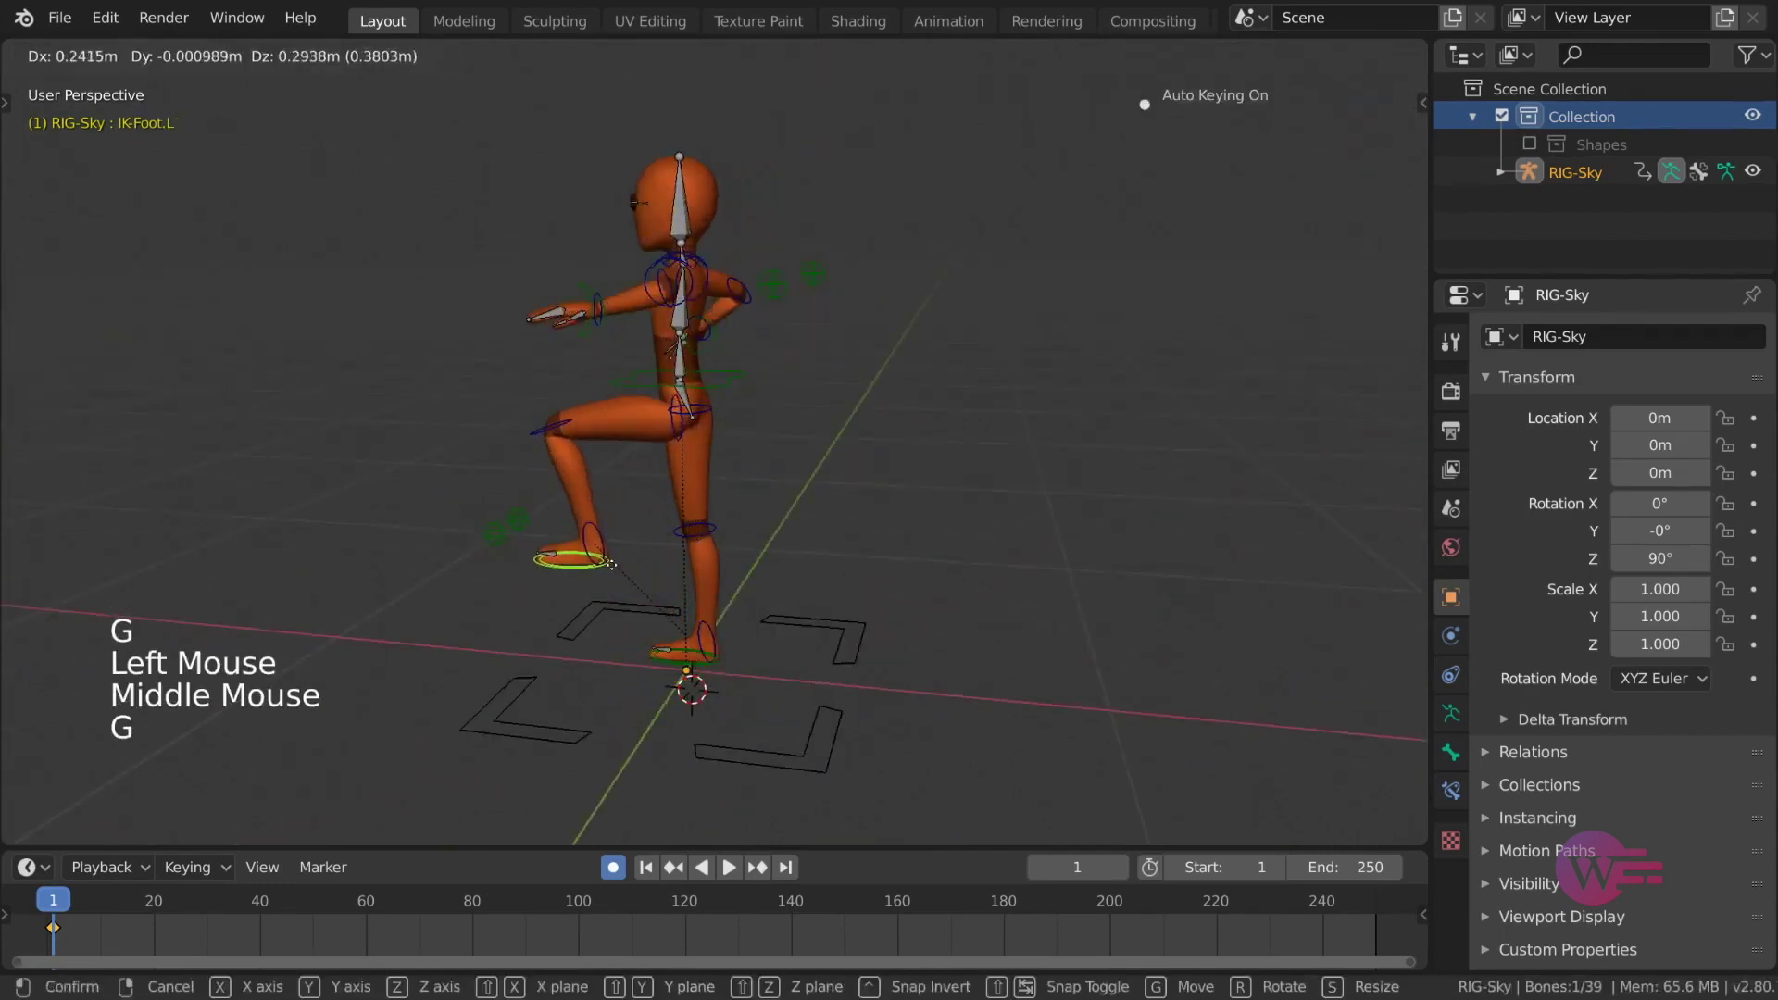
pyautogui.click(788, 515)
pyautogui.moveTo(787, 515); pyautogui.dragTo(880, 397, button='middle')
pyautogui.press('g')
pyautogui.click(891, 516)
pyautogui.keyDown('shift'); pyautogui.moveTo(760, 327); pyautogui.dragTo(834, 416, button='middle'); pyautogui.keyUp('shift')
pyautogui.scroll(2, 808, 454)
pyautogui.keyDown('shift'); pyautogui.moveTo(834, 417); pyautogui.dragTo(852, 398, button='middle'); pyautogui.keyUp('shift')
pyautogui.moveTo(852, 398); pyautogui.dragTo(864, 386, button='middle')
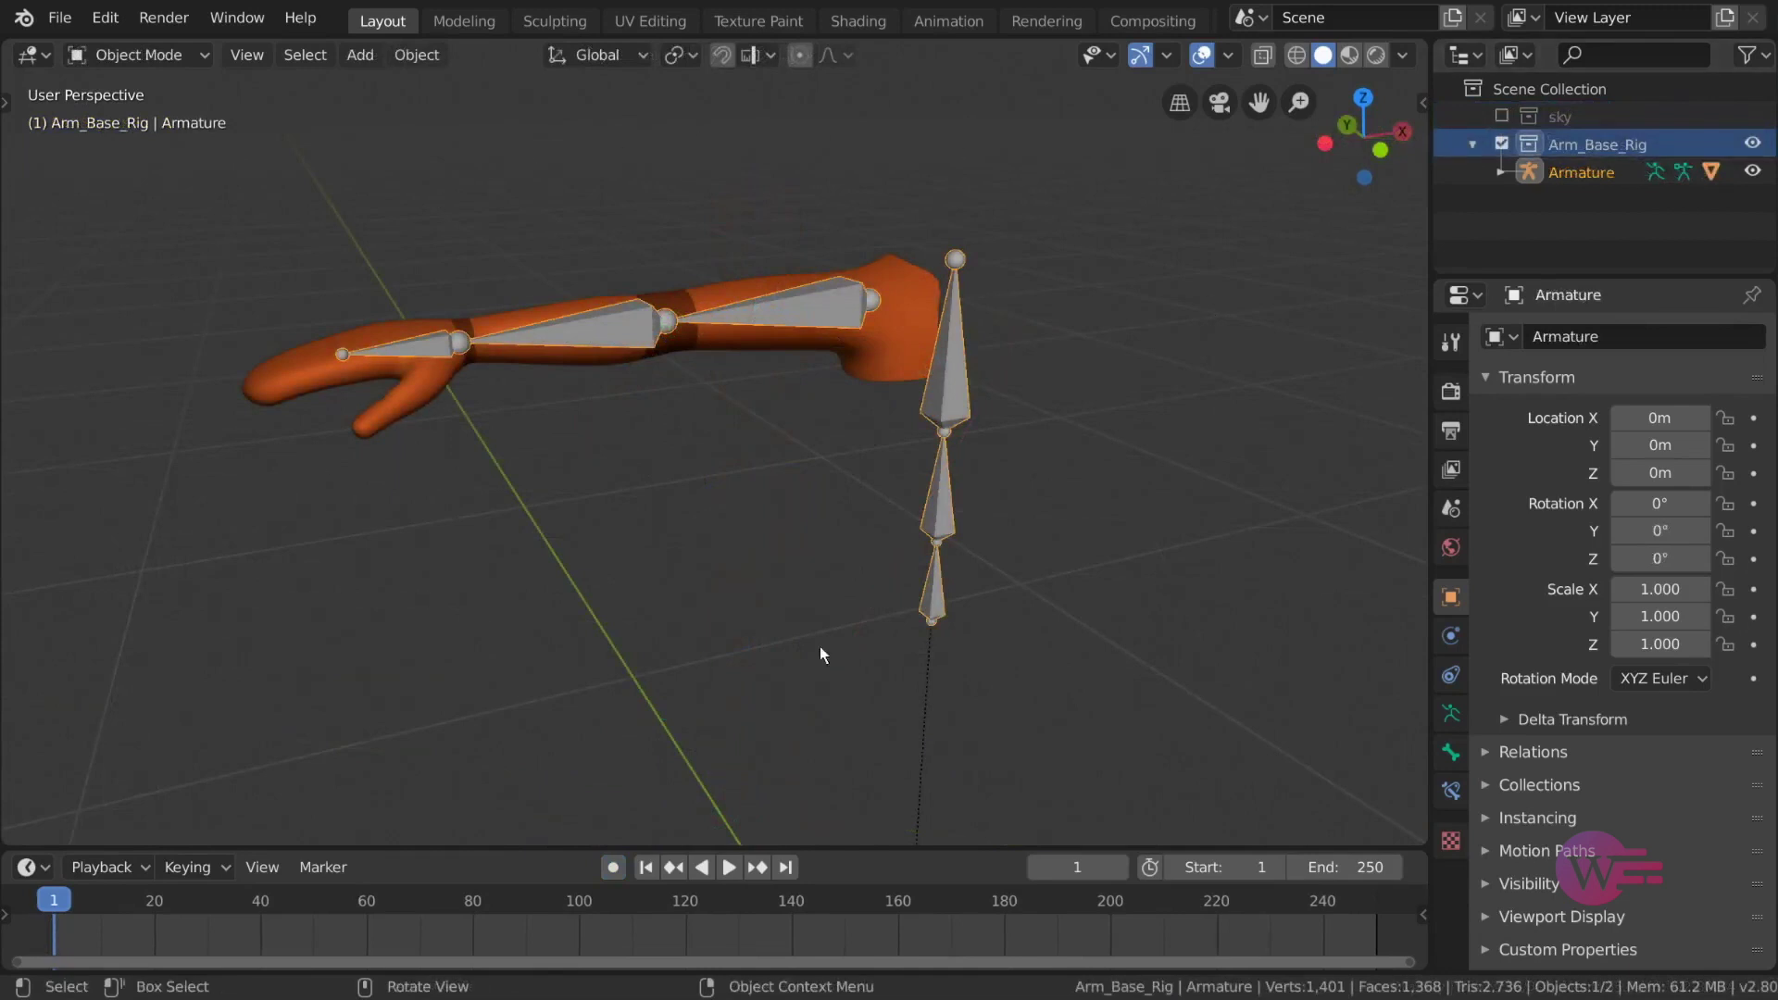
pyautogui.moveTo(1028, 554)
pyautogui.mouseDown(button='middle')
pyautogui.moveTo(1026, 580)
pyautogui.moveTo(1020, 552)
pyautogui.mouseUp(button='middle')
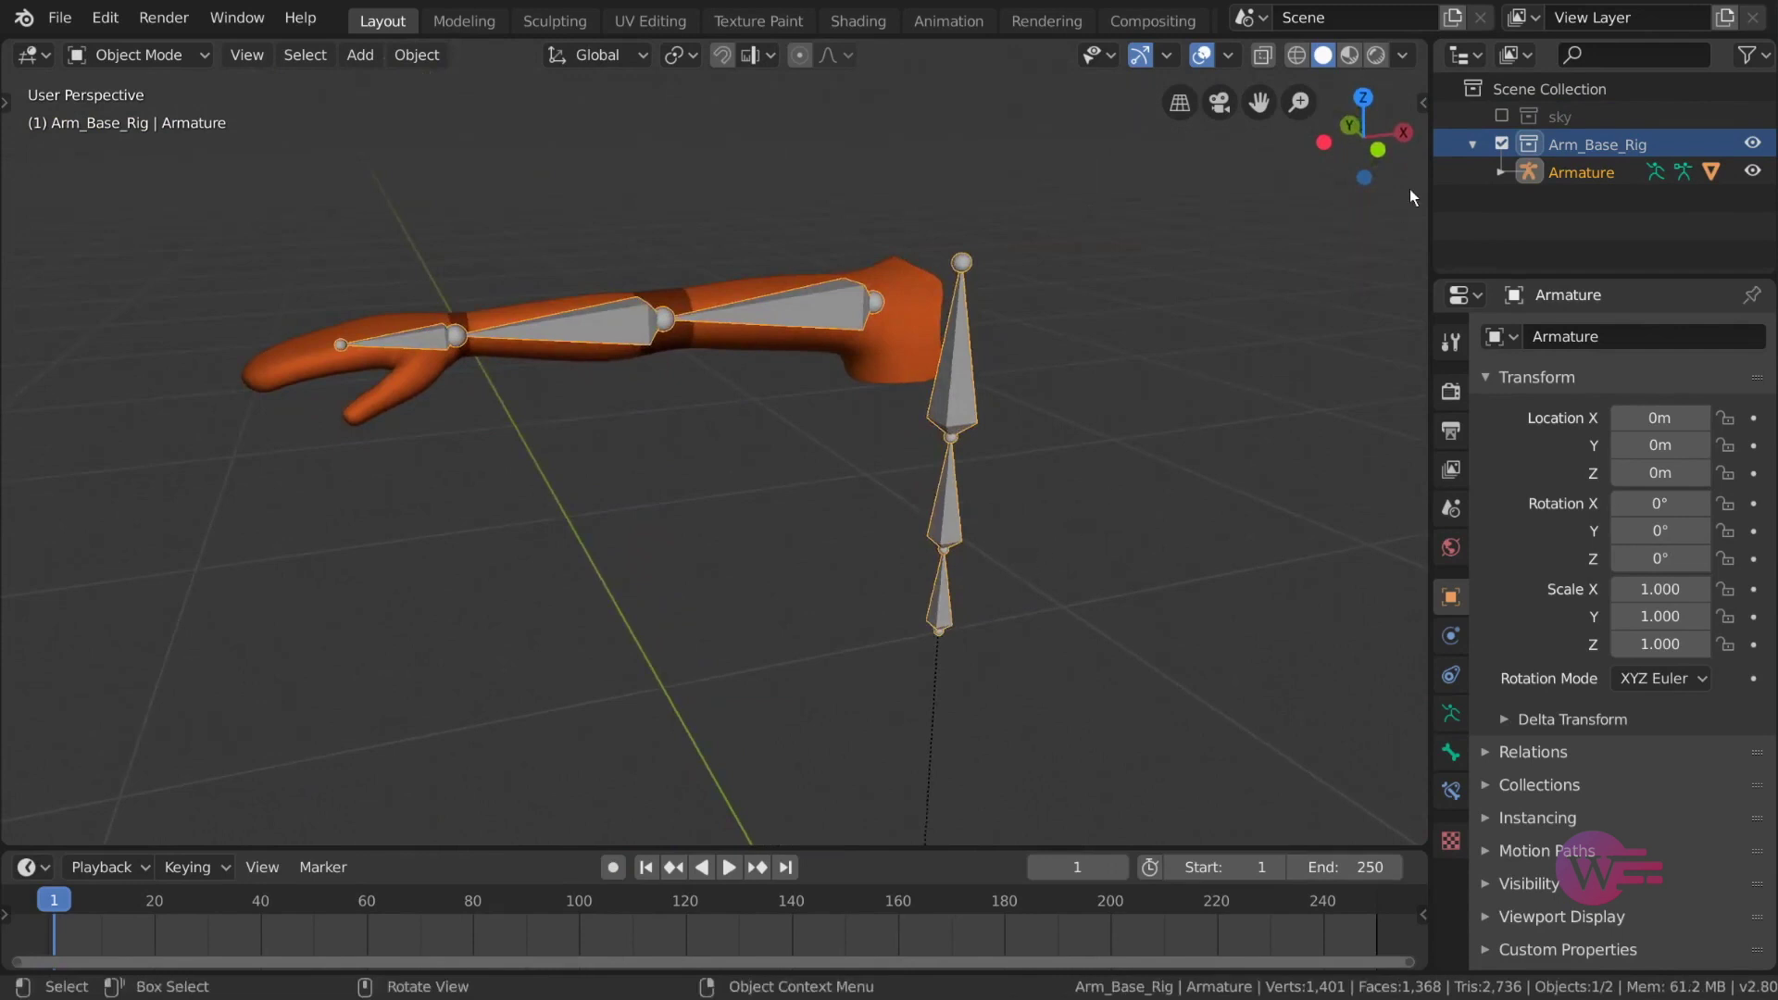
# Step: Show the sky collection to view the whole character with the arm rig, and hide it again
pyautogui.click(1504, 113)
pyautogui.scroll(-2, 1115, 251)
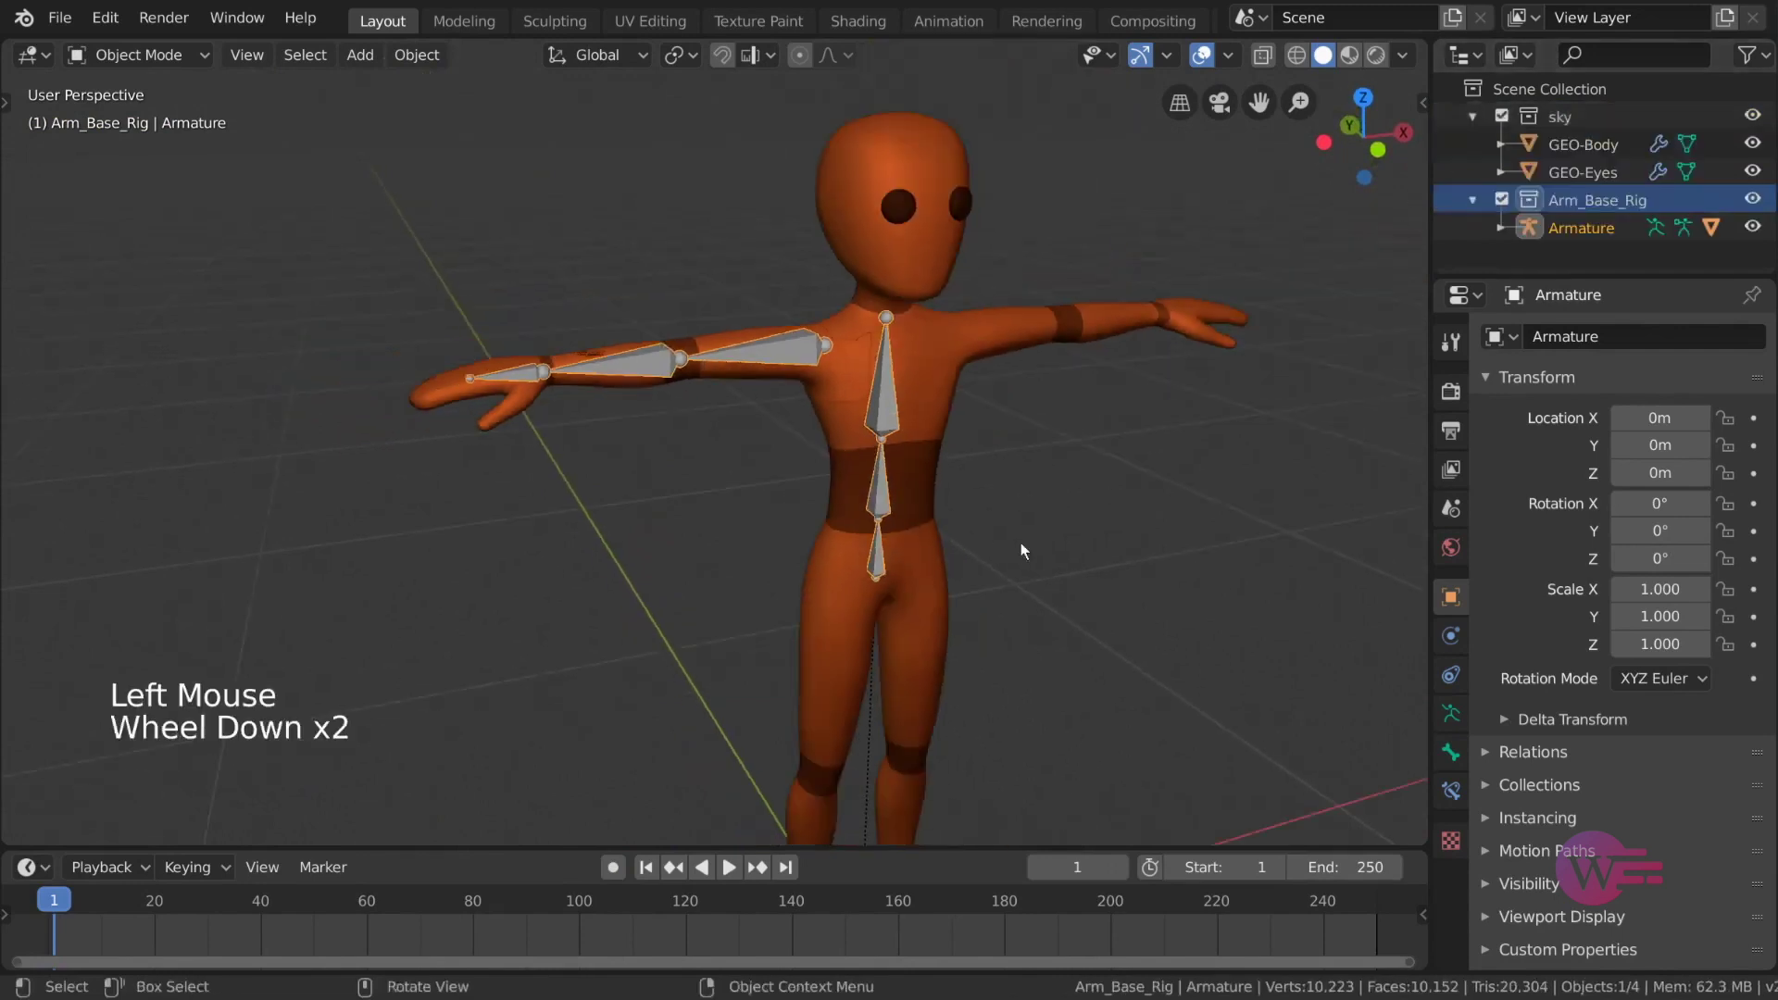
pyautogui.click(1504, 117)
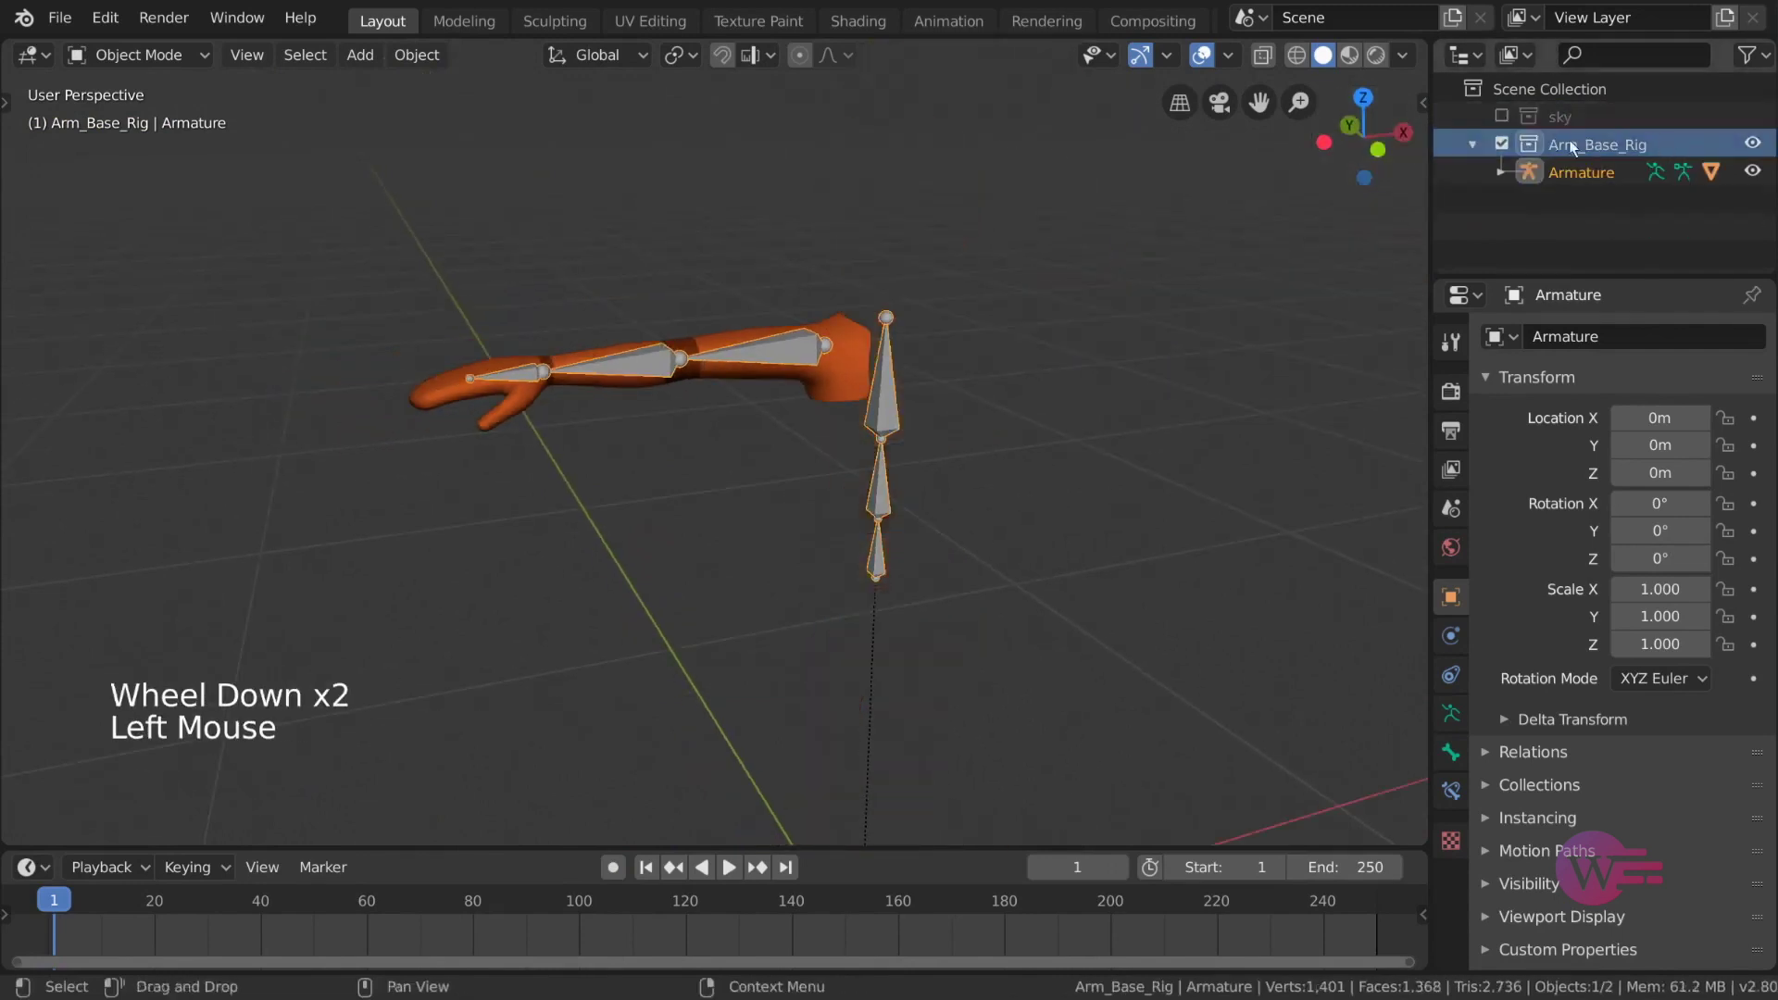
pyautogui.click(1621, 143)
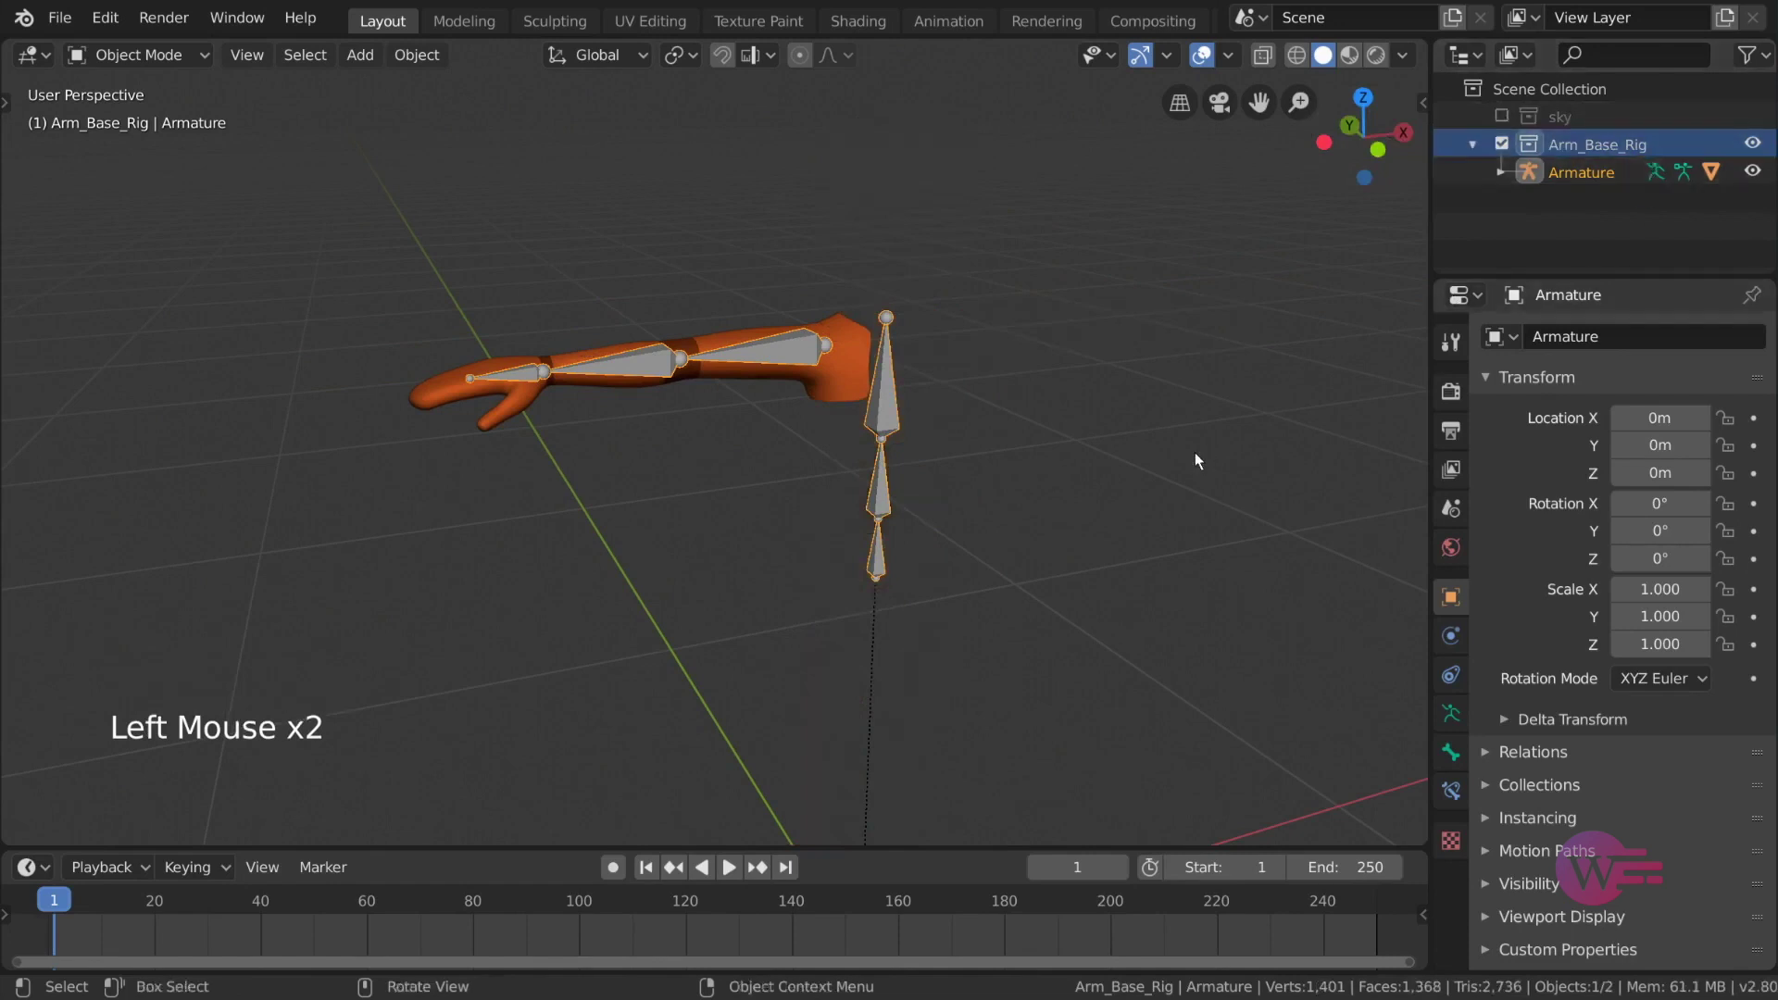
# Step: Switch the arm armature from Object Mode to Pose Mode
pyautogui.scroll(2, 1034, 590)
pyautogui.moveTo(1034, 592); pyautogui.dragTo(1038, 608, button='middle')
pyautogui.click(170, 61)
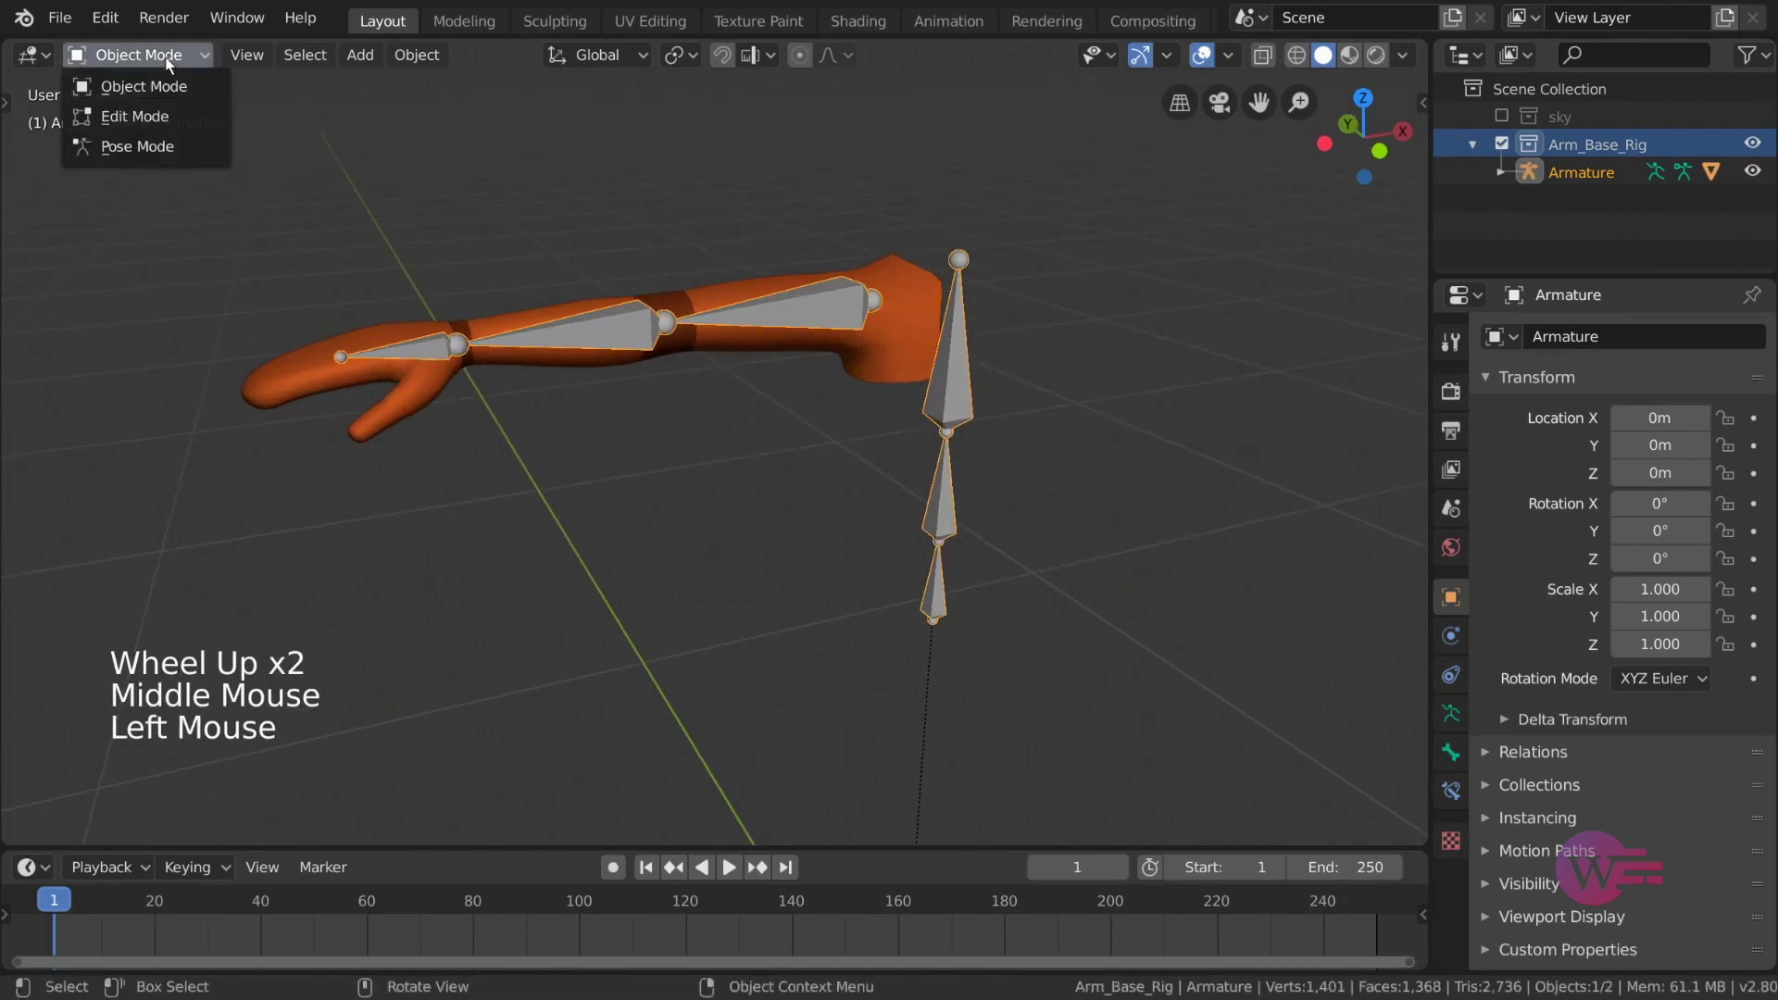
pyautogui.click(183, 148)
pyautogui.moveTo(250, 180); pyautogui.dragTo(931, 448, button='middle')
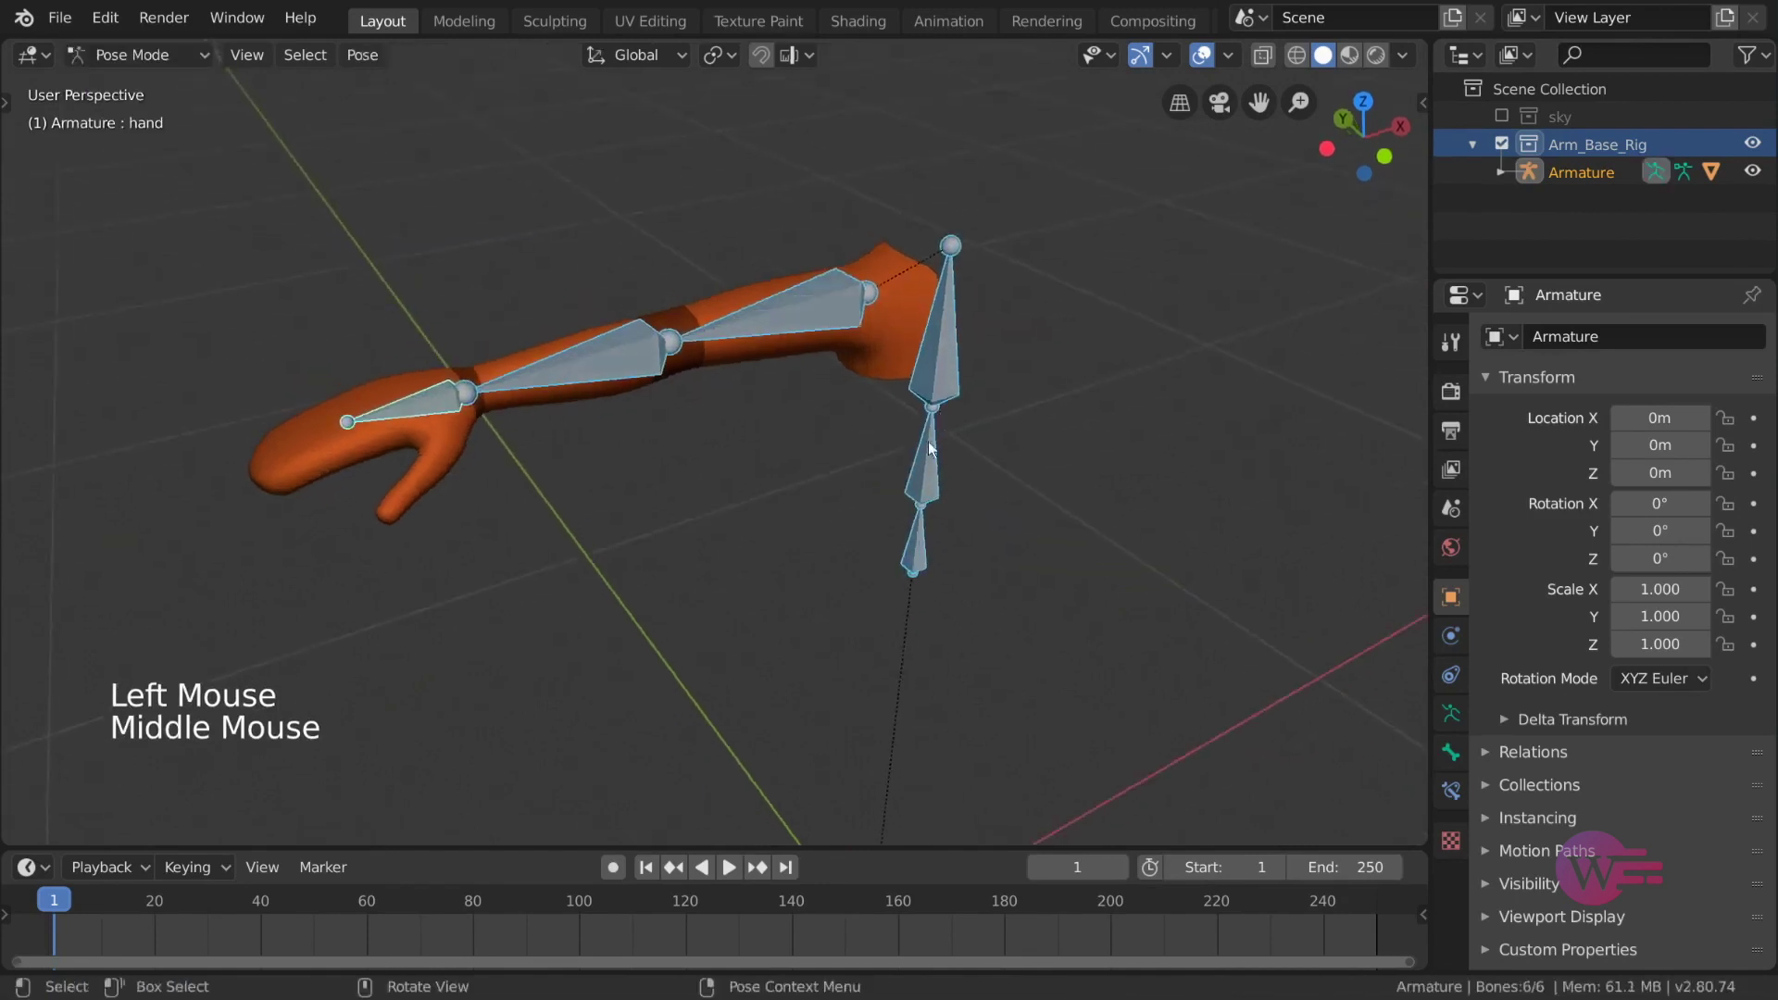
# Step: Rotate the upper arm bone about the global Z axis to swing the whole arm
pyautogui.click(790, 305)
pyautogui.moveTo(866, 314); pyautogui.dragTo(885, 382, button='middle')
pyautogui.press('r')
pyautogui.press('z')
pyautogui.click(1036, 402)
# Step: Rotate the forearm bone about the global Z axis to bend the elbow forward
pyautogui.moveTo(1001, 430); pyautogui.dragTo(976, 532, button='middle')
pyautogui.click(591, 351)
pyautogui.press('r')
pyautogui.press('z')
pyautogui.click(618, 607)
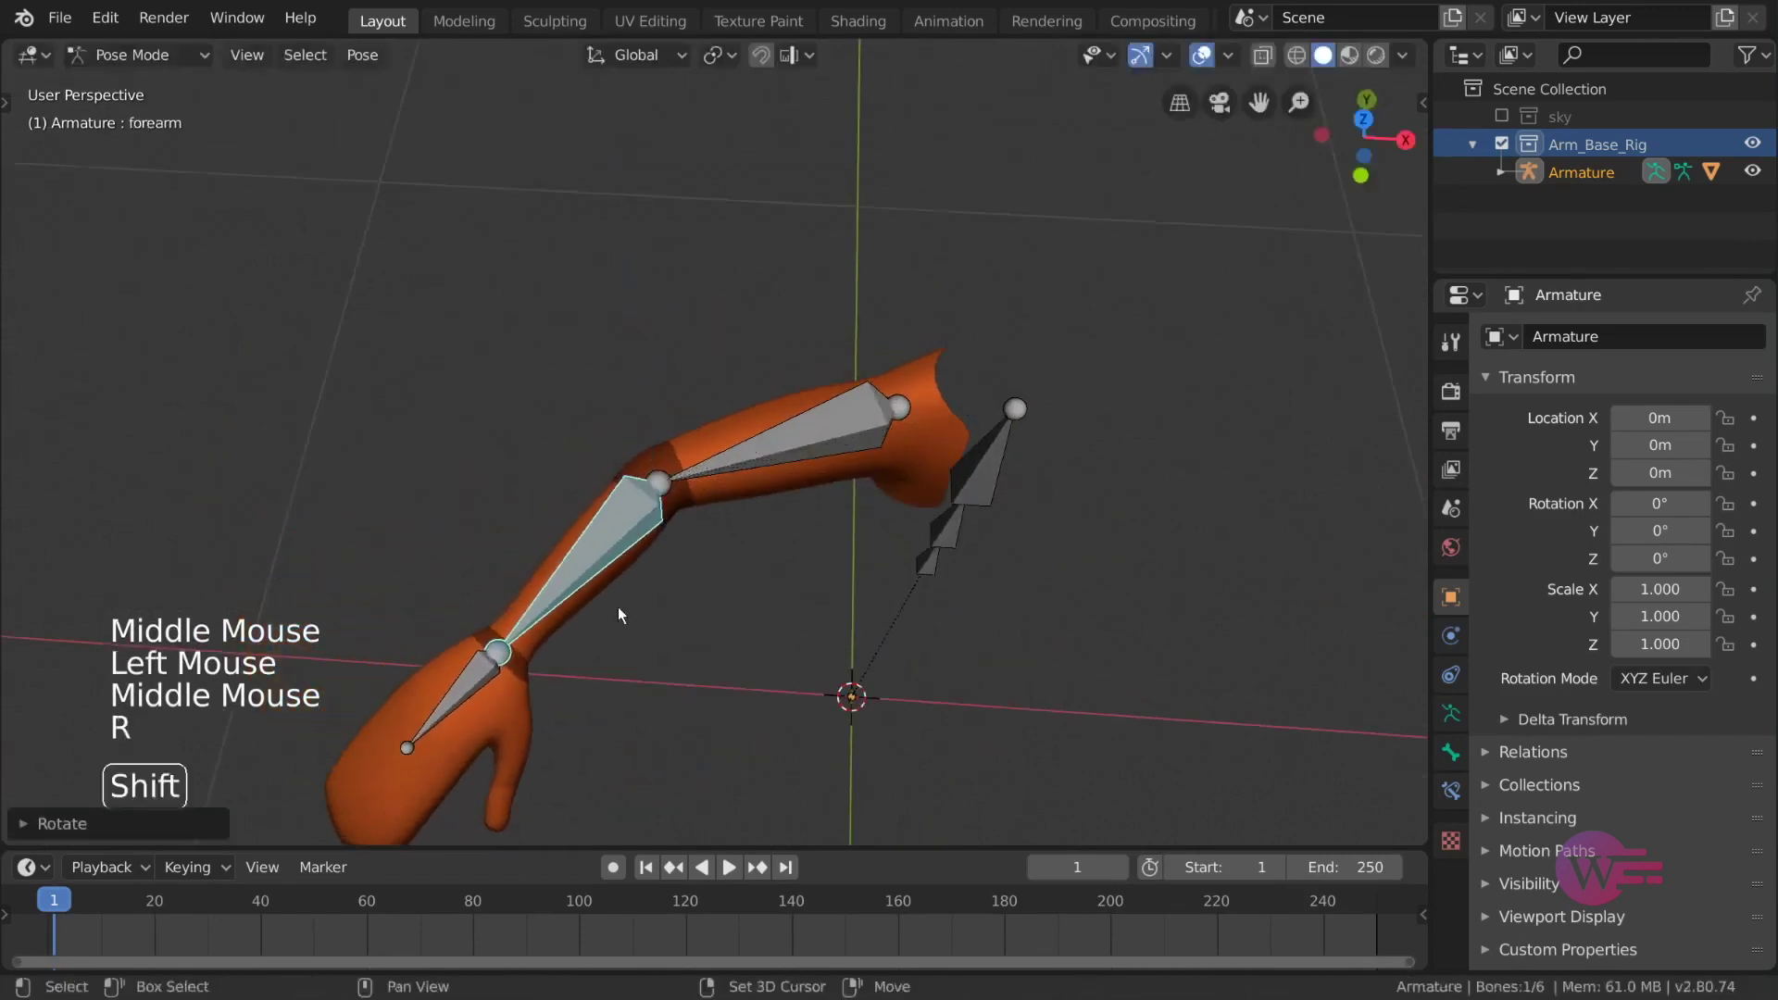
# Step: Rotate the hand bone inward at the wrist
pyautogui.keyDown('shift'); pyautogui.moveTo(620, 615); pyautogui.dragTo(721, 478, button='middle'); pyautogui.keyUp('shift')
pyautogui.click(720, 478)
pyautogui.press('r')
pyautogui.click(1033, 414)
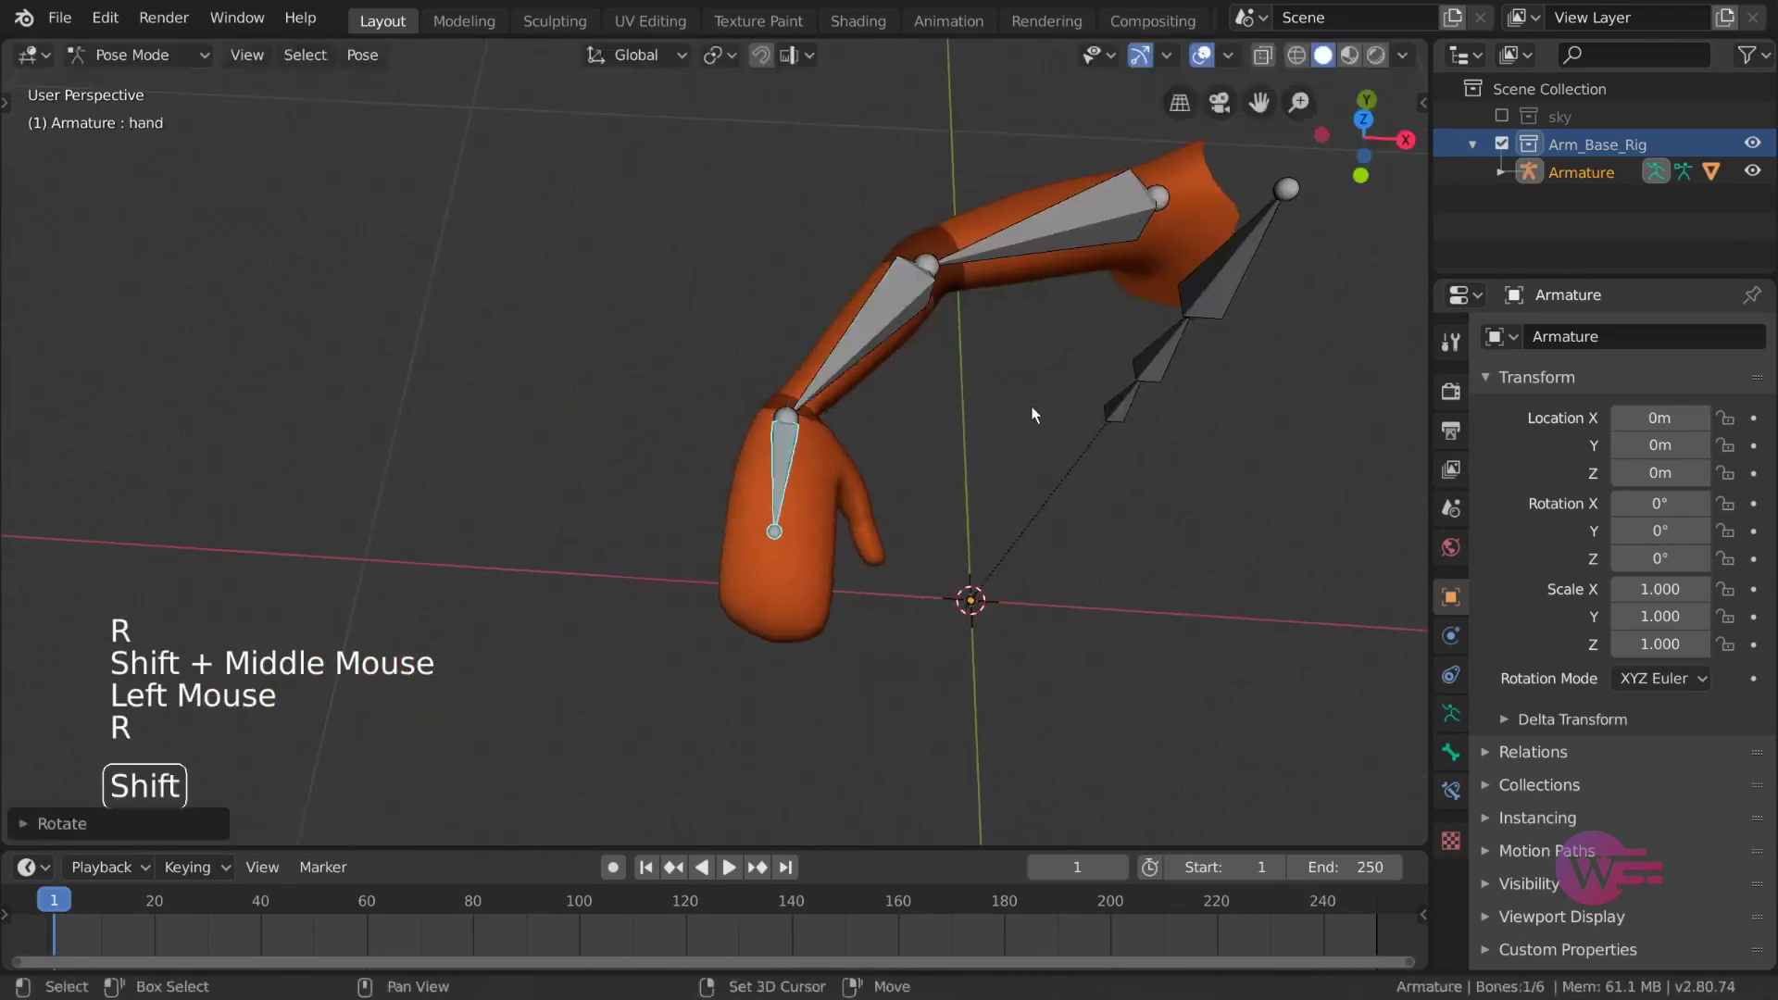
# Step: Rotate the upper arm bone to swing the bent arm backward
pyautogui.keyDown('shift'); pyautogui.moveTo(1033, 414); pyautogui.dragTo(983, 436, button='middle'); pyautogui.keyUp('shift')
pyautogui.click(953, 370)
pyautogui.press('r')
pyautogui.click(1184, 663)
# Step: Rotate the forearm bone about the global Z axis to straighten the elbow
pyautogui.click(726, 291)
pyautogui.press('r')
pyautogui.press('z')
pyautogui.click(1048, 596)
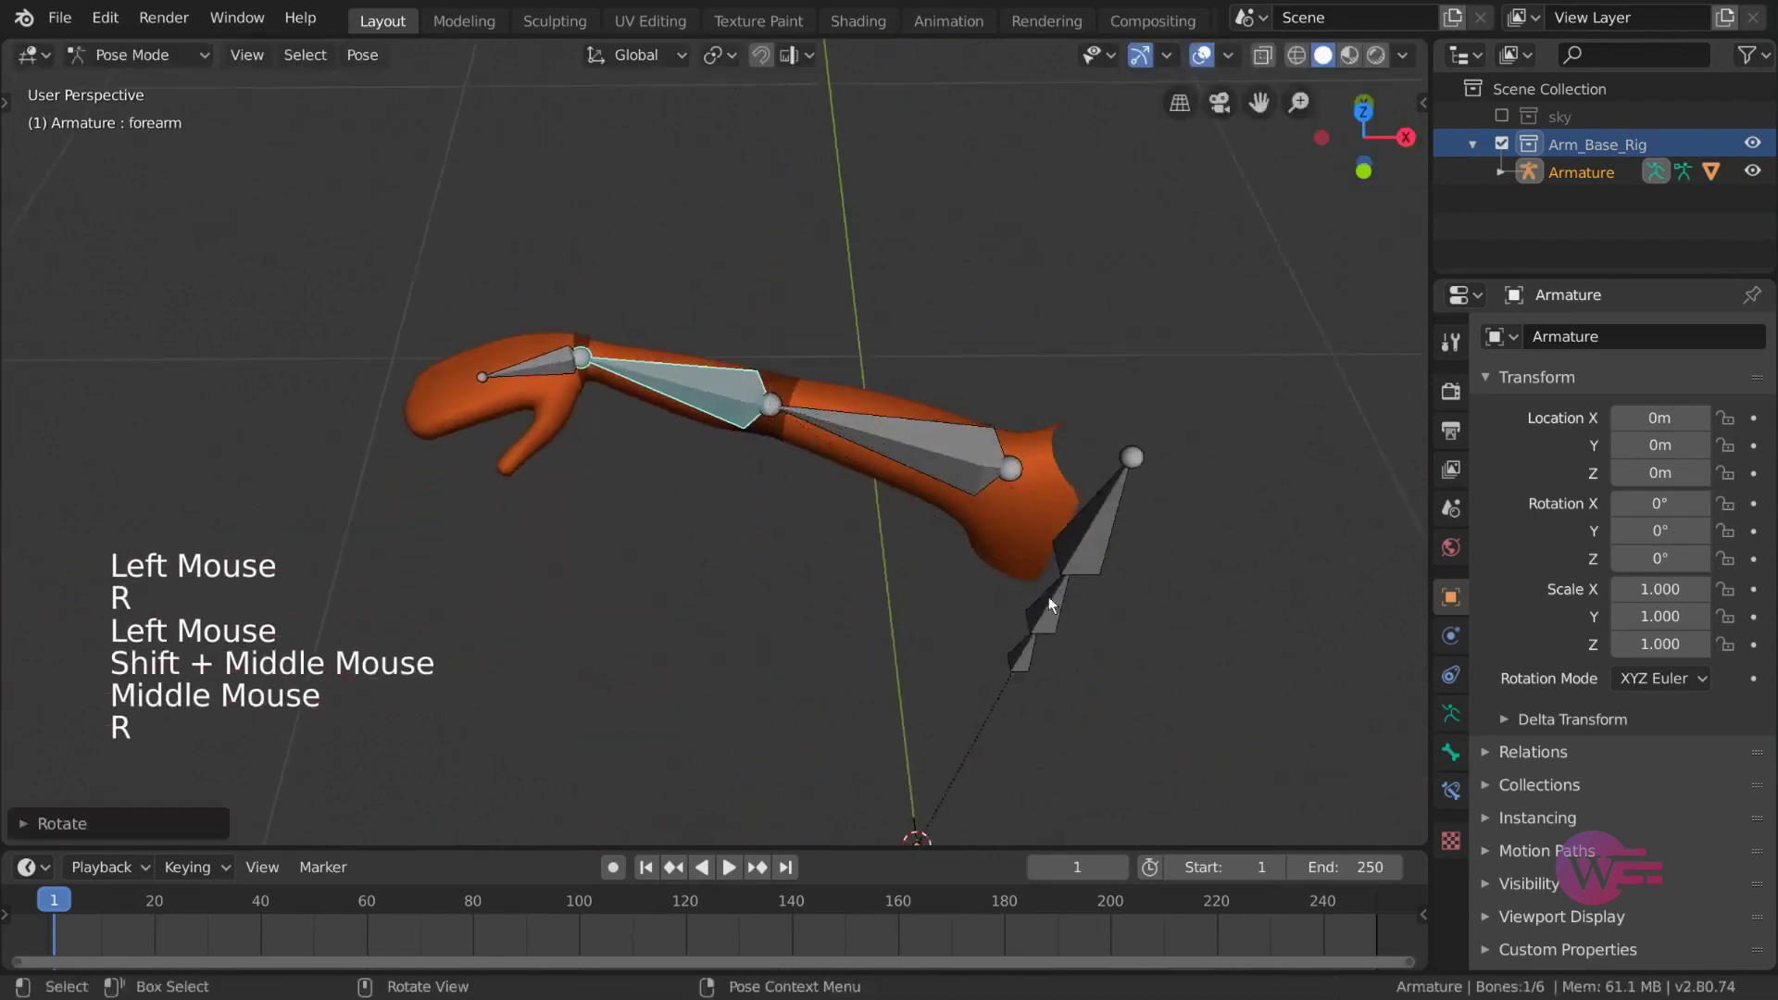
# Step: Rotate the hand bone about the global Z axis to bring it nearly in line with the forearm
pyautogui.click(564, 370)
pyautogui.press('r')
pyautogui.press('z')
pyautogui.click(943, 548)
# Step: Rotate the upper arm bone in trackball mode to tilt the arm downward
pyautogui.click(938, 477)
pyautogui.moveTo(1318, 504); pyautogui.dragTo(1317, 424, button='middle')
pyautogui.press('r')
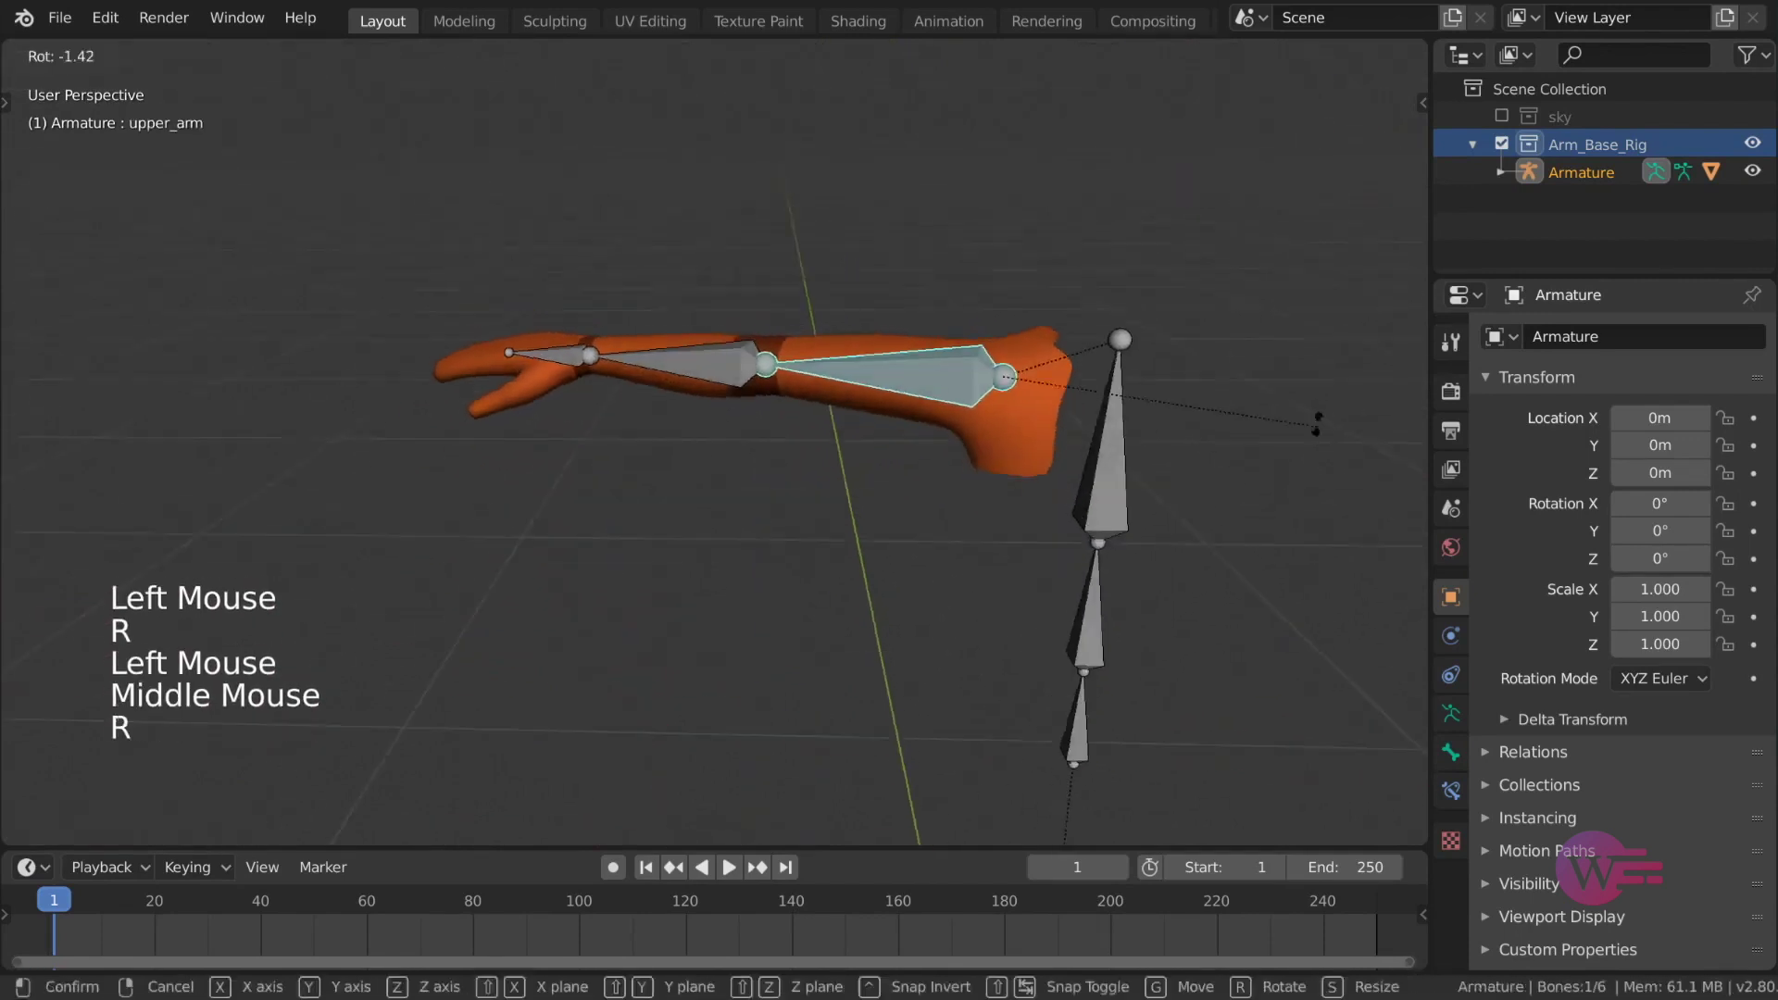
pyautogui.press('r')
pyautogui.click(1298, 313)
# Step: Try bending the forearm bone upward and rotating the hand bone in trackball mode
pyautogui.click(729, 463)
pyautogui.press('r')
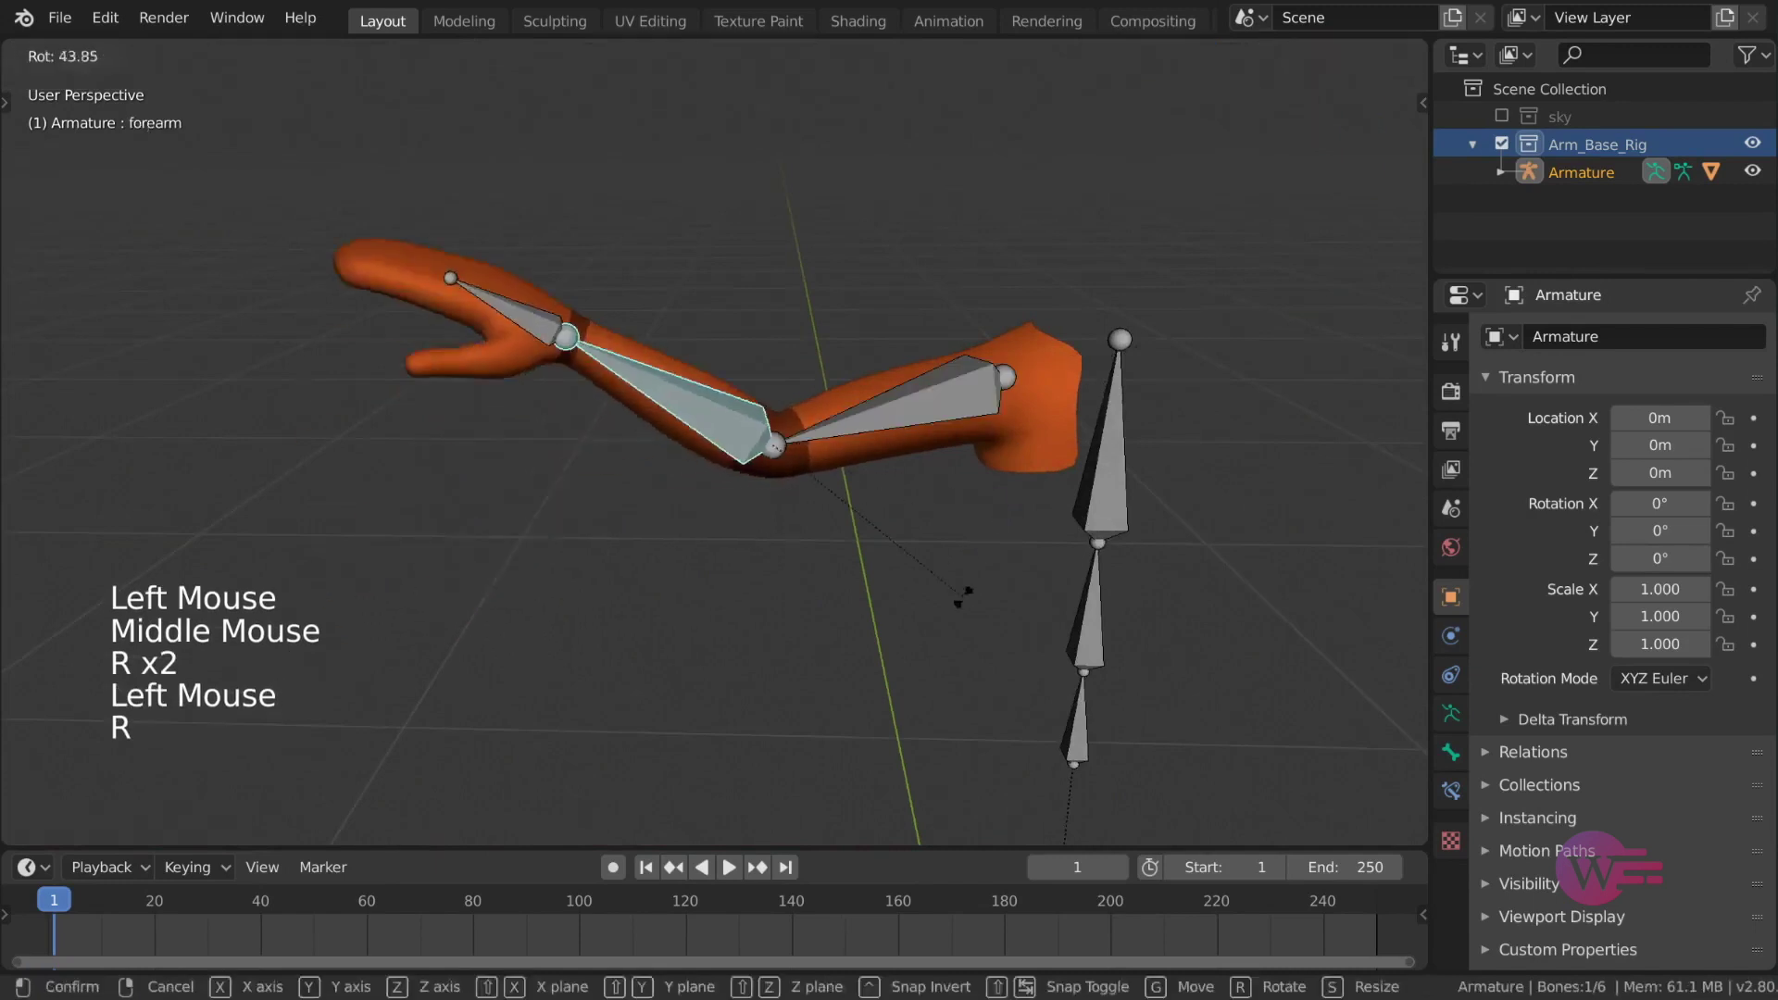
pyautogui.rightClick(685, 464)
pyautogui.click(522, 524)
pyautogui.press('r')
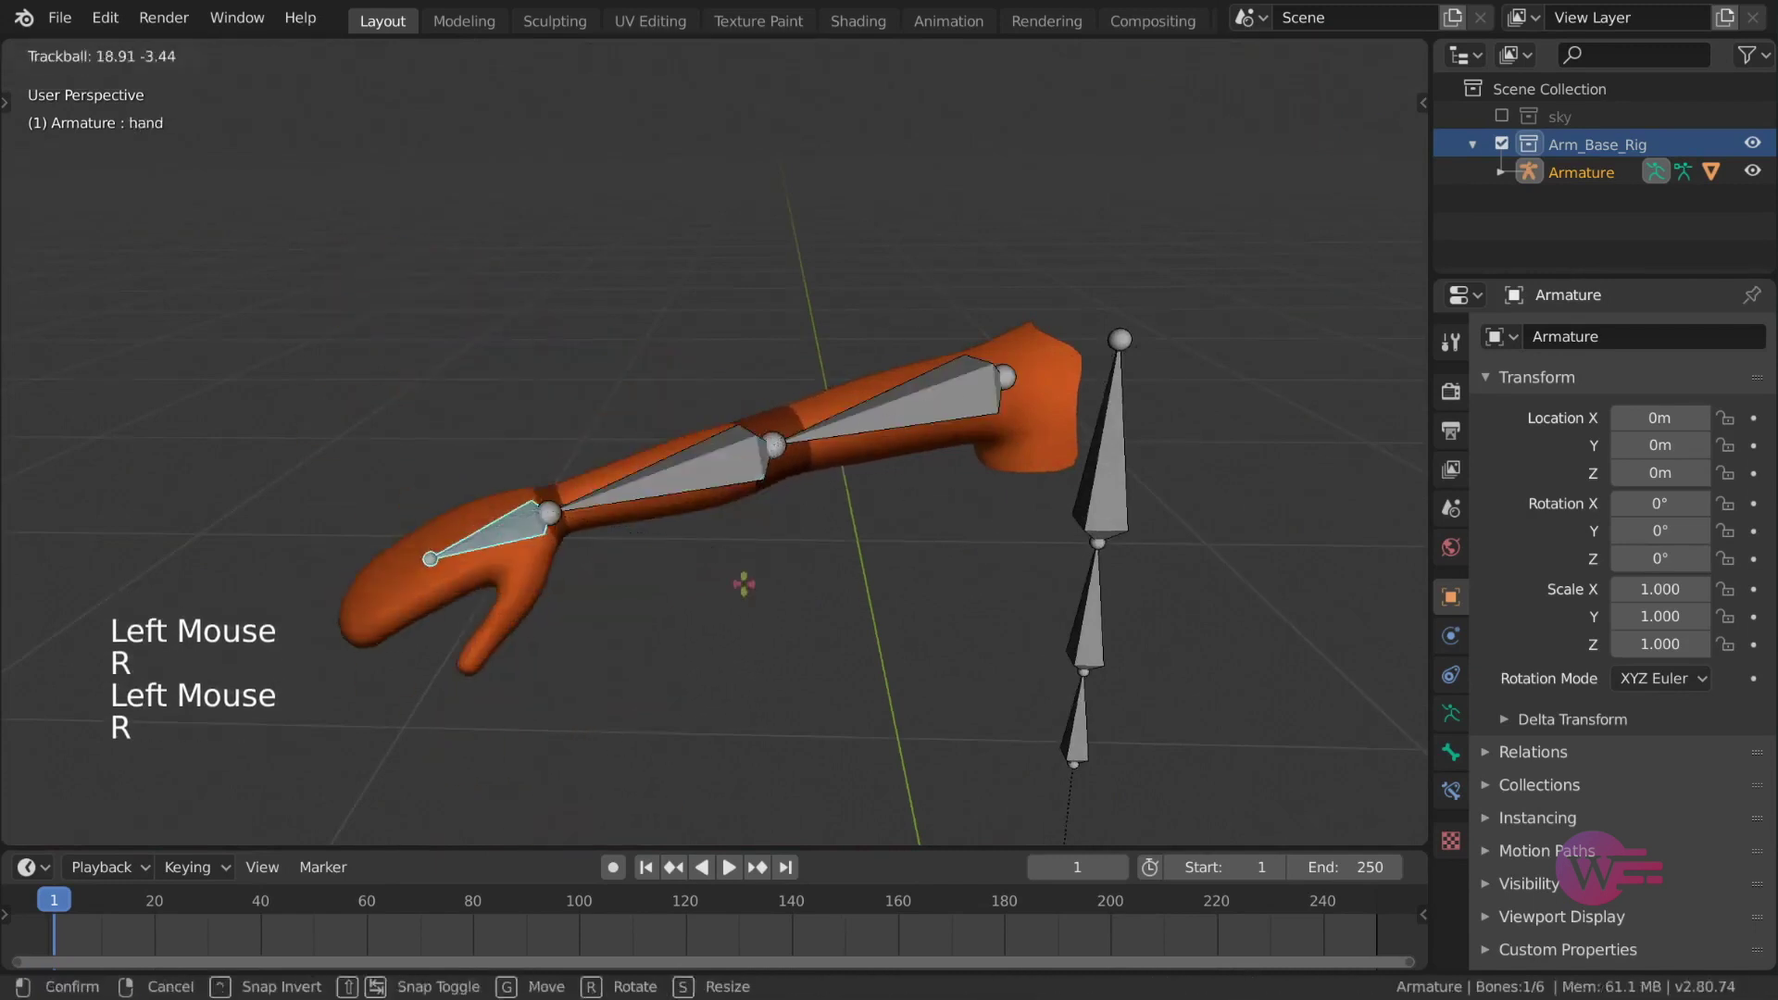
pyautogui.rightClick(802, 542)
# Step: Rotate the forearm bone about the global Z axis to bend the arm at the elbow again
pyautogui.moveTo(802, 542); pyautogui.dragTo(824, 600, button='middle')
pyautogui.press('r')
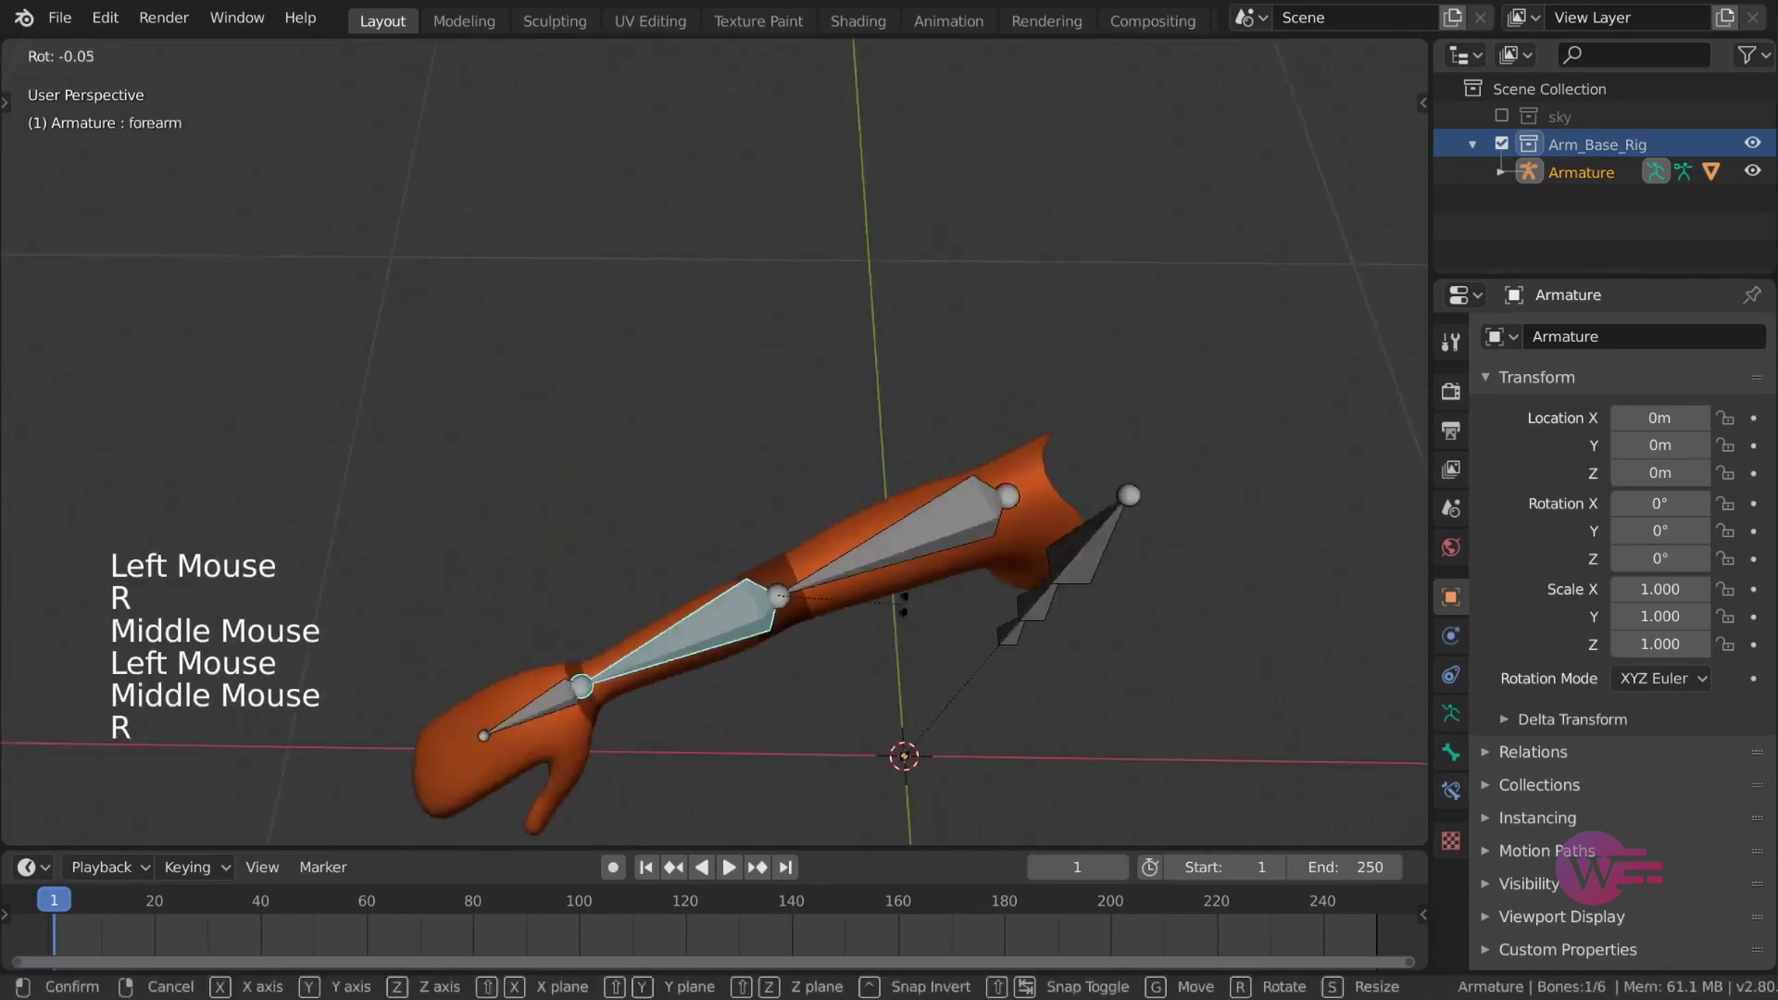
pyautogui.press('z')
pyautogui.click(921, 516)
pyautogui.keyDown('shift'); pyautogui.moveTo(930, 674); pyautogui.dragTo(897, 410, button='middle'); pyautogui.keyUp('shift')
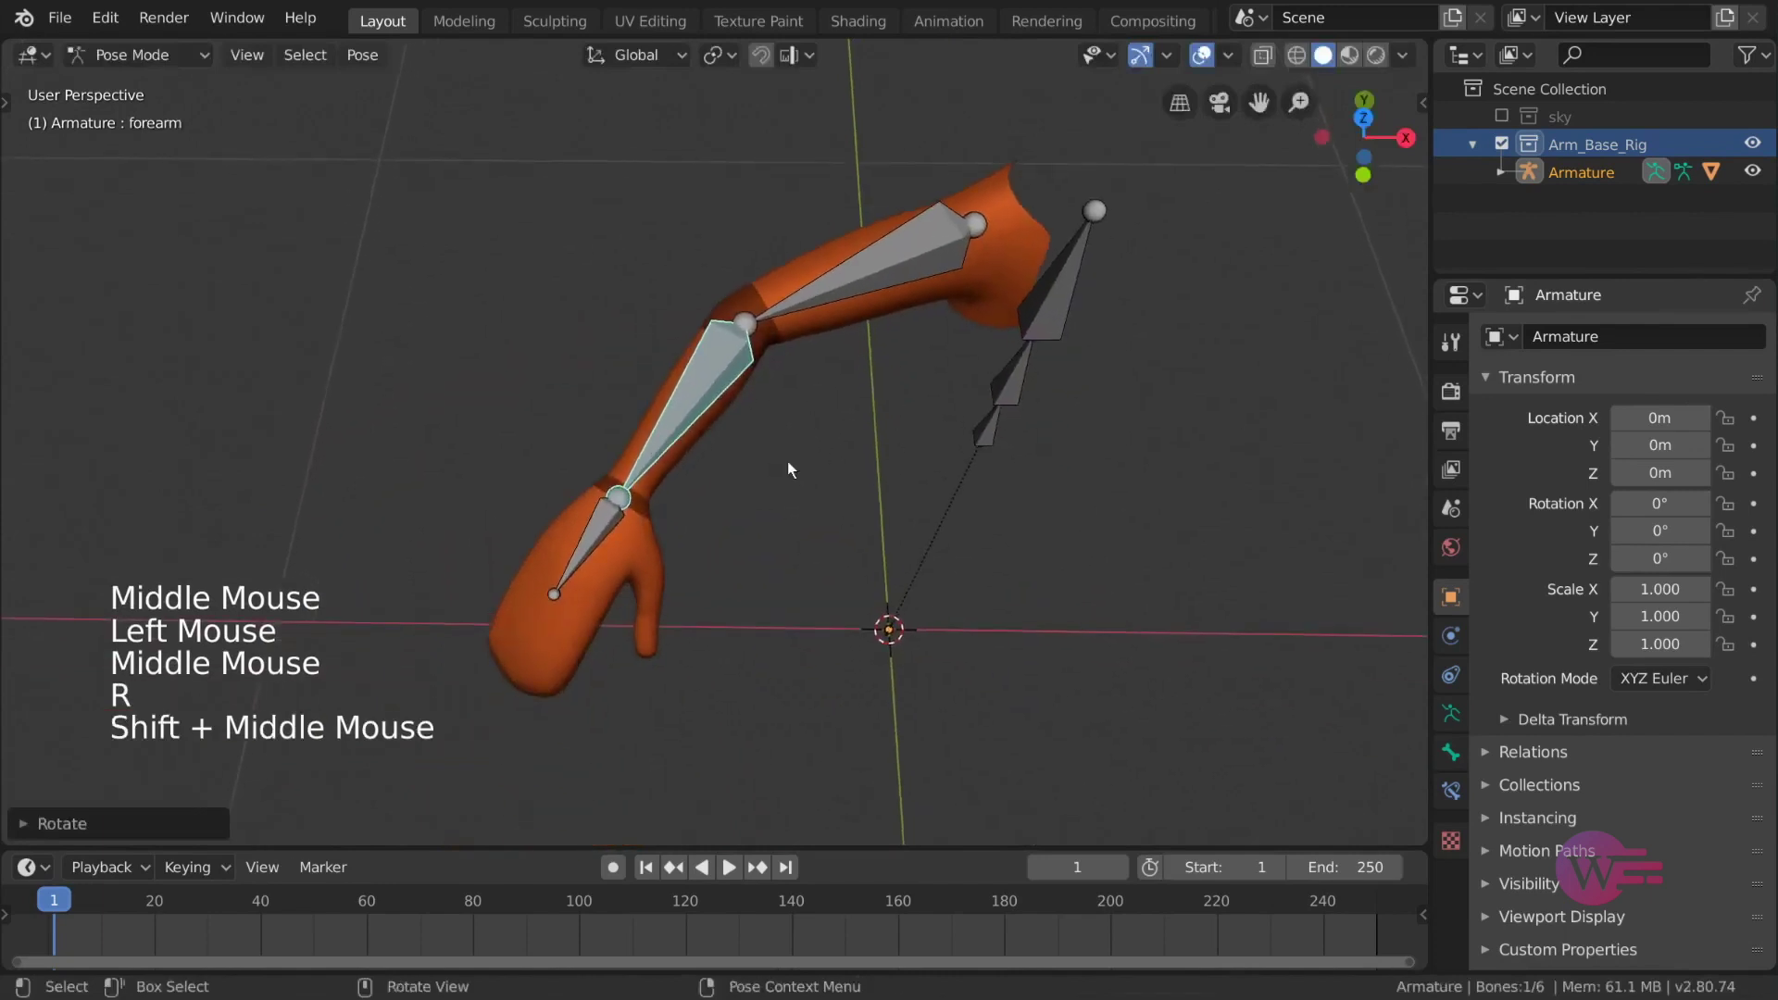
# Step: Rotate the hand bone about the global Z axis to turn it further inward than the forearm
pyautogui.click(613, 534)
pyautogui.press('r')
pyautogui.press('z')
pyautogui.click(997, 431)
# Step: Try the rotate, move and scale operations on the hand bone
pyautogui.moveTo(898, 519); pyautogui.dragTo(848, 416, button='middle')
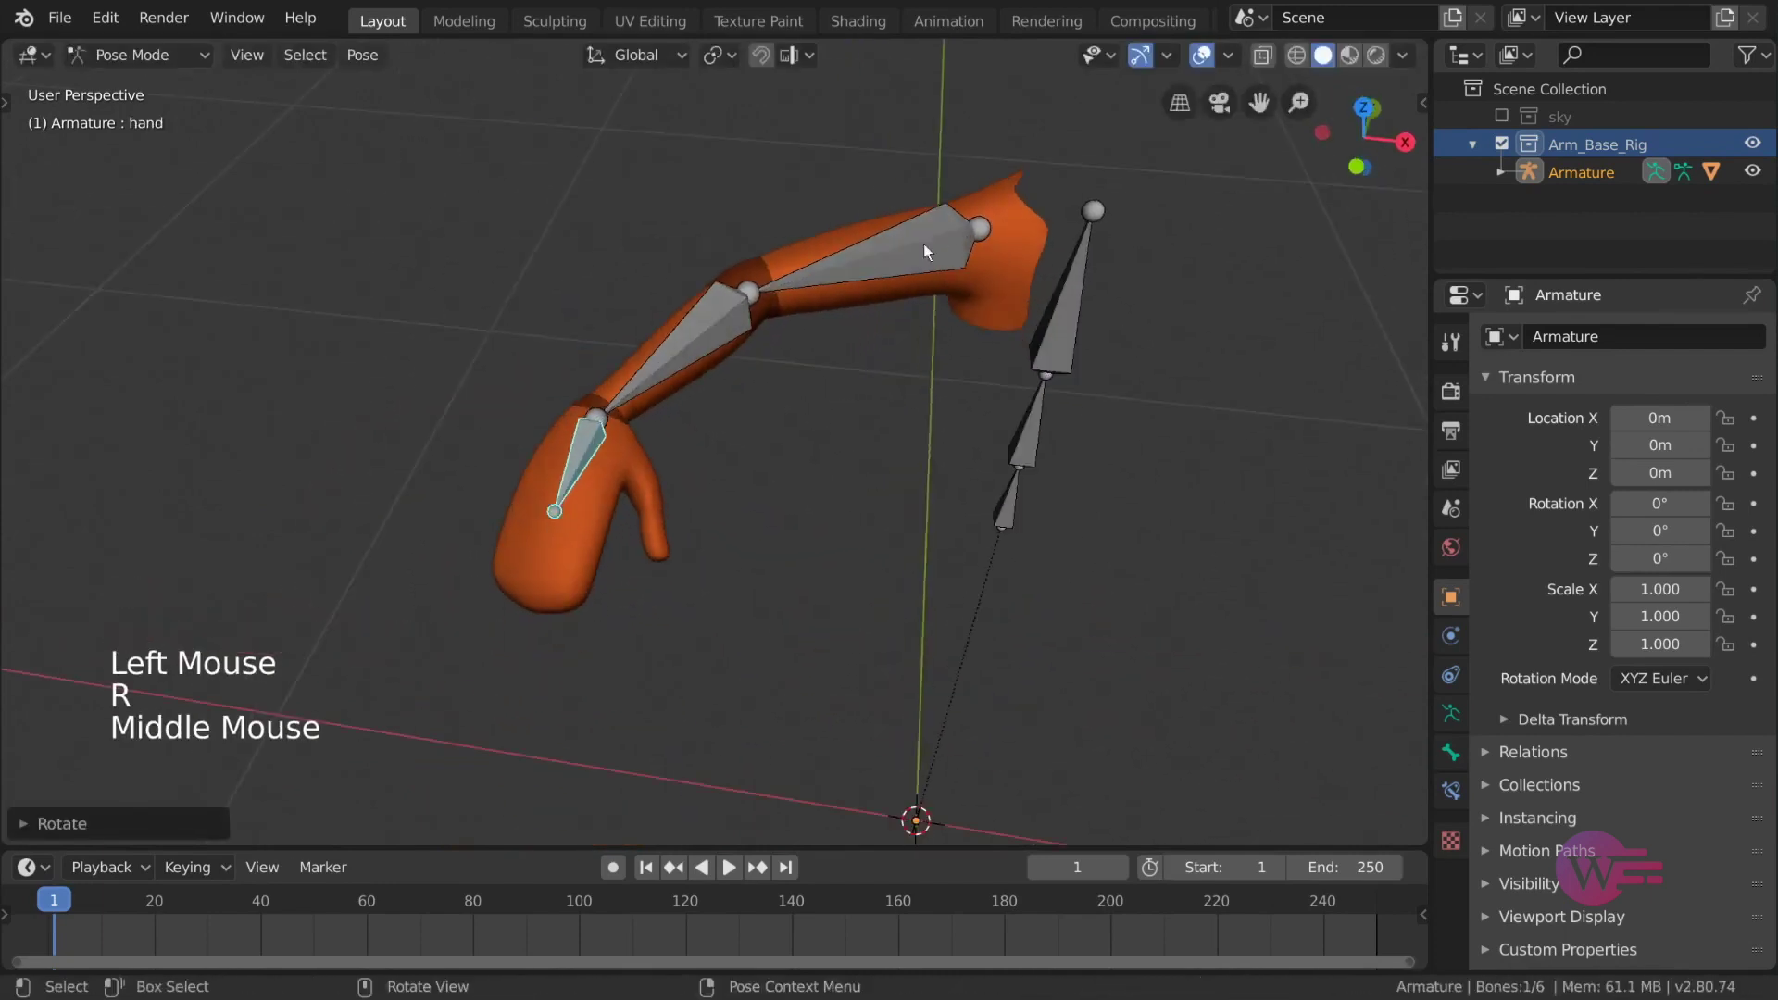
pyautogui.moveTo(987, 524); pyautogui.dragTo(975, 492, button='middle')
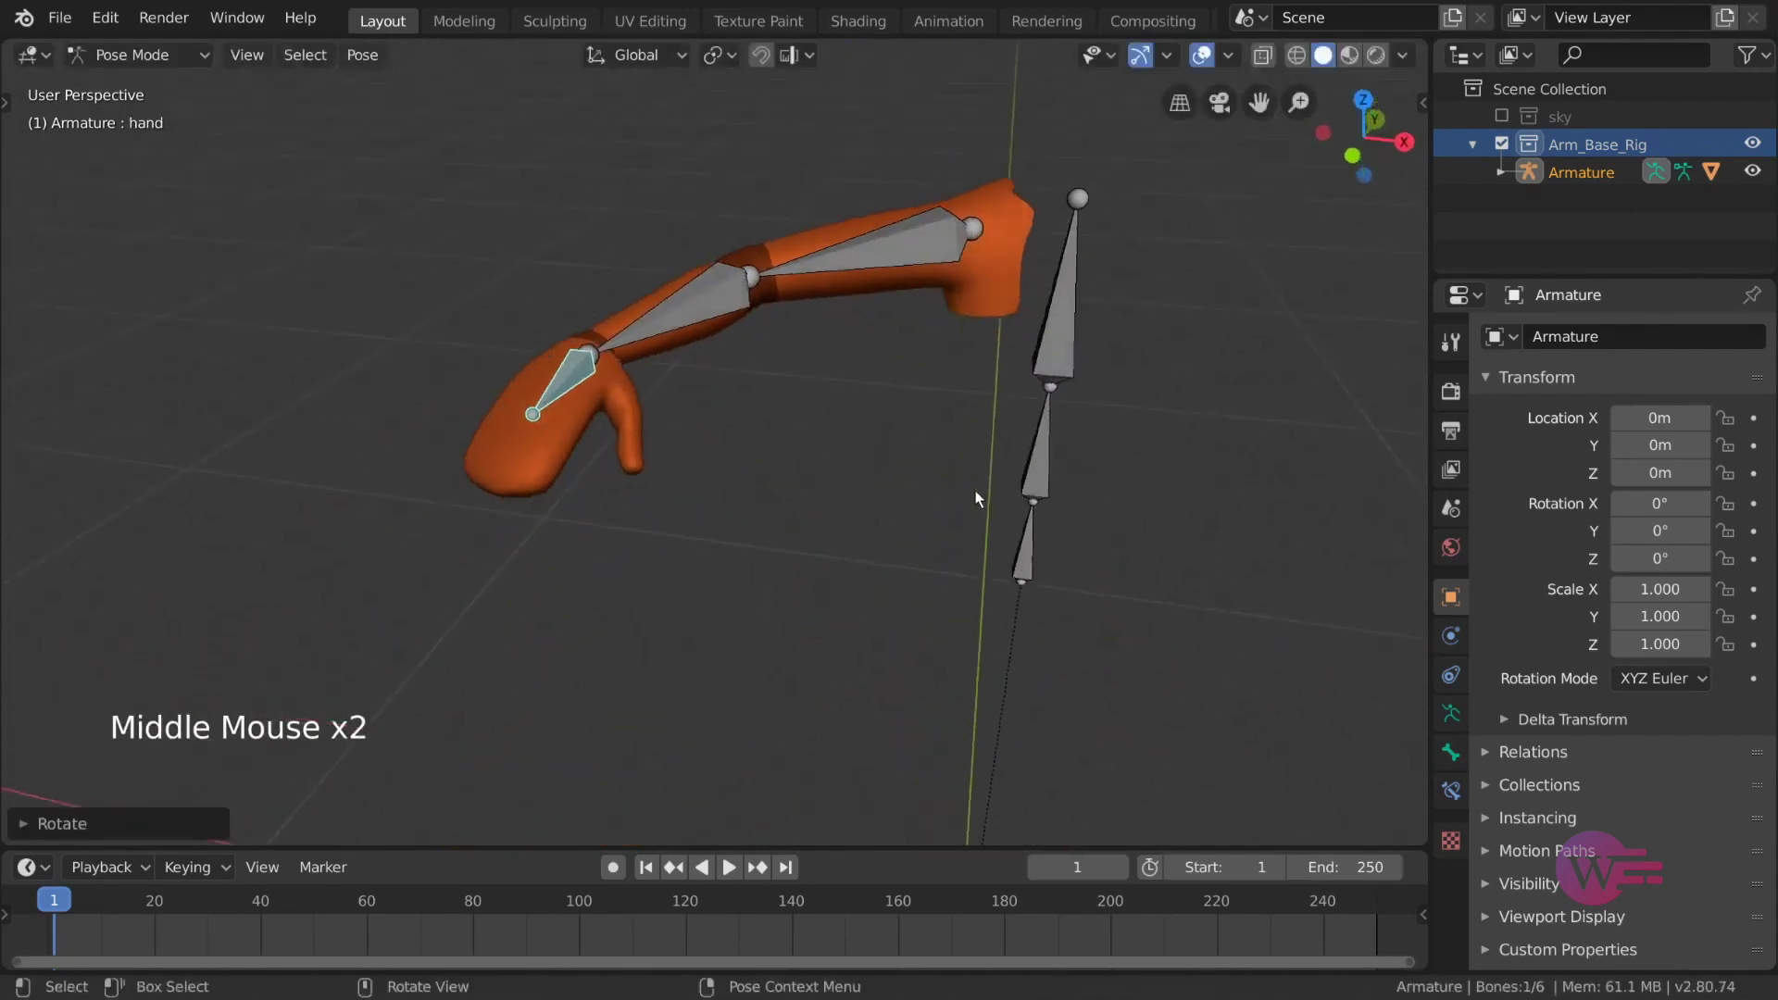
pyautogui.keyDown('shift'); pyautogui.moveTo(882, 423); pyautogui.dragTo(920, 504, button='middle'); pyautogui.keyUp('shift')
pyautogui.press('r')
pyautogui.press('g')
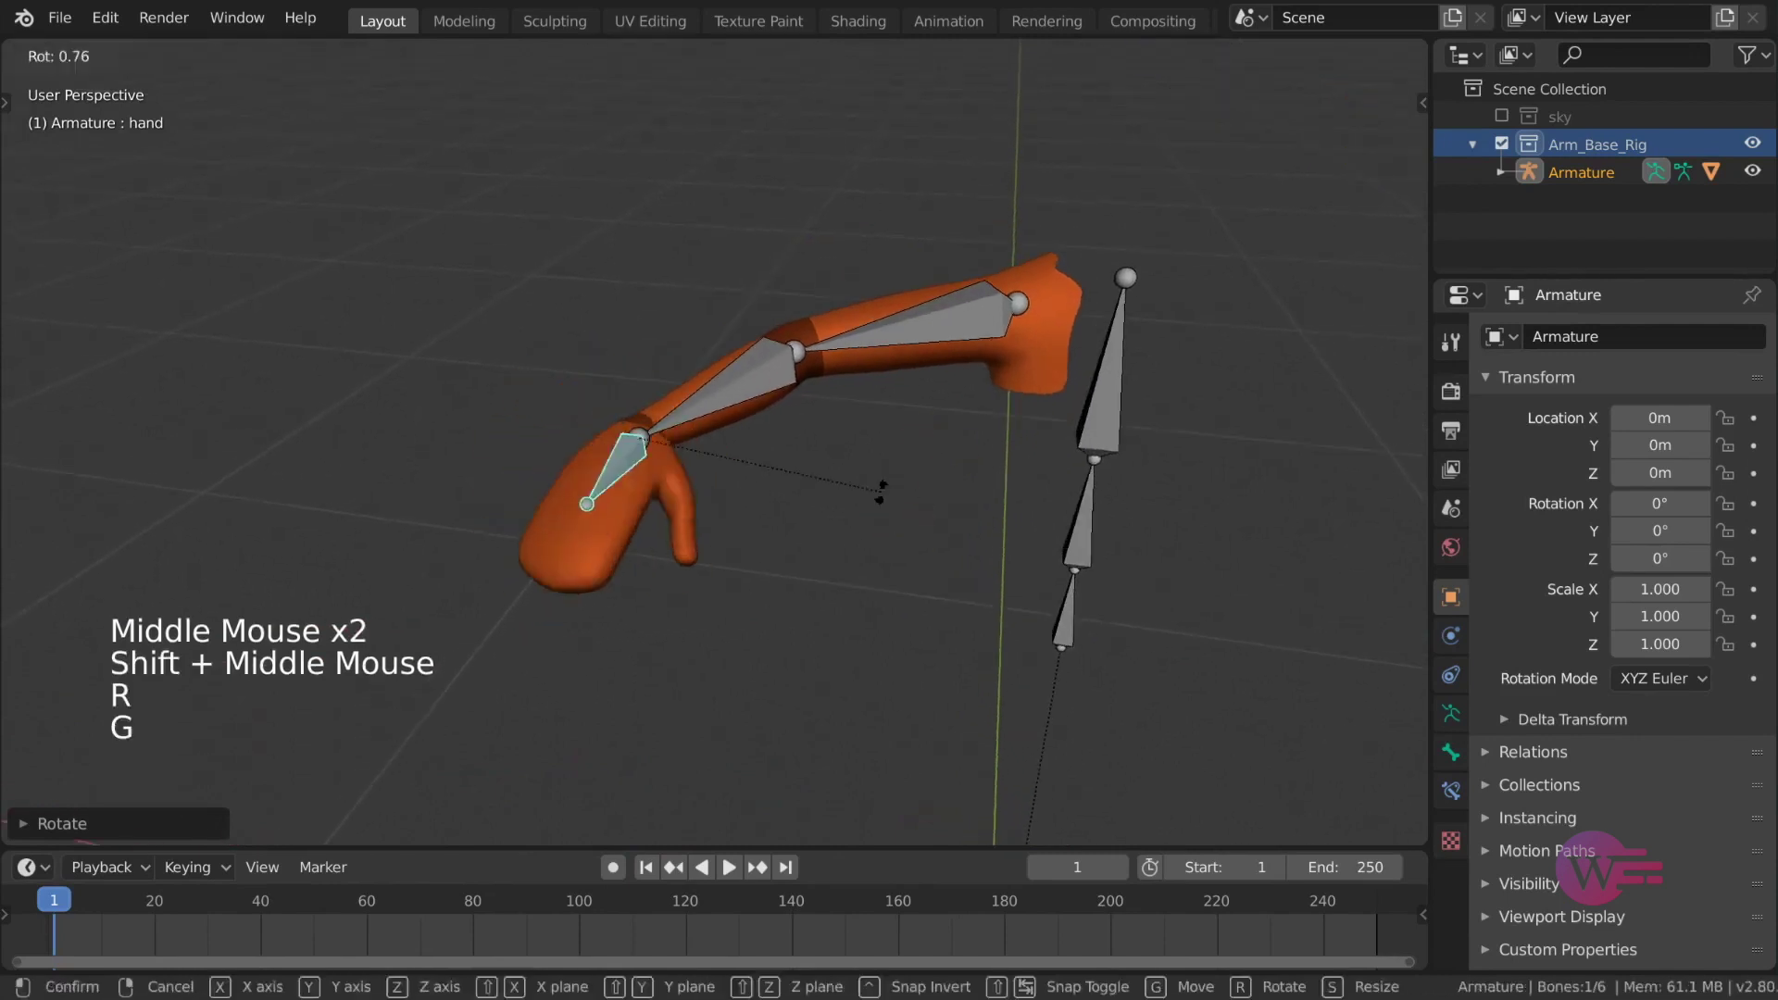
pyautogui.press('r')
pyautogui.press('s')
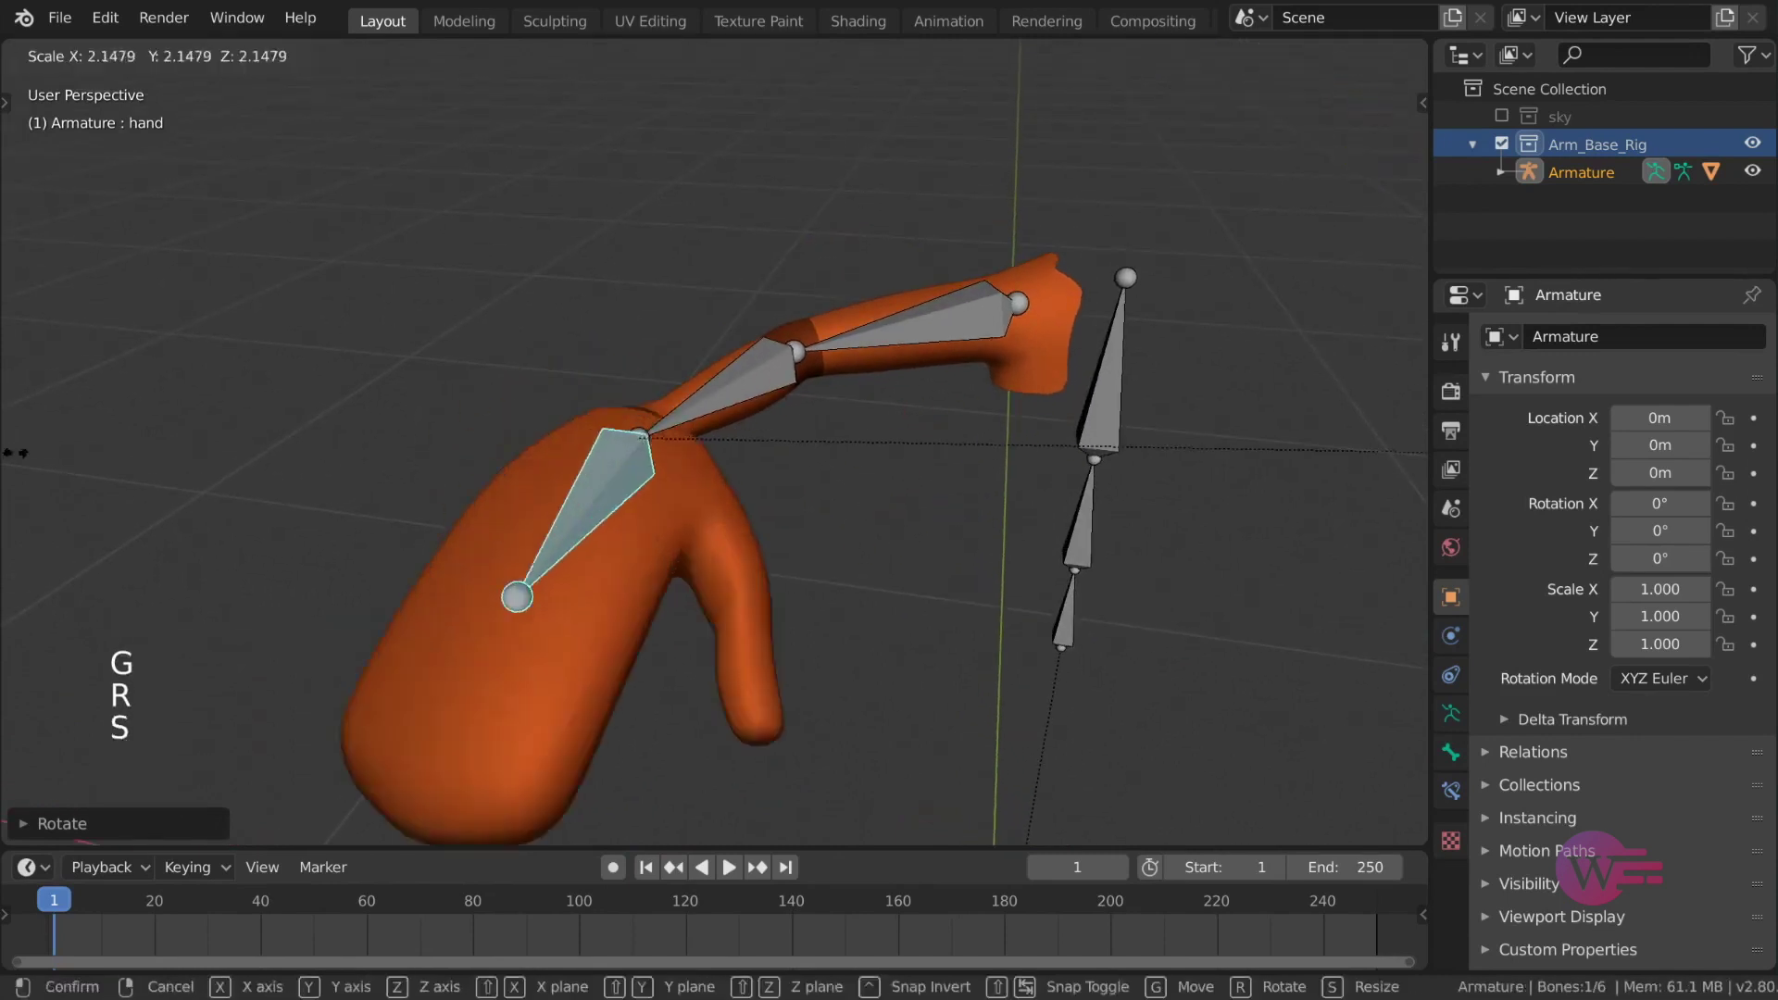
# Step: Clear the rotation of all armature bones and save the file sky.rig_default_v001.blend
pyautogui.moveTo(1073, 526)
pyautogui.mouseDown(button='middle')
pyautogui.moveTo(992, 537)
pyautogui.moveTo(1009, 513)
pyautogui.moveTo(1096, 519)
pyautogui.moveTo(985, 586)
pyautogui.moveTo(993, 530)
pyautogui.moveTo(1045, 538)
pyautogui.mouseUp(button='middle')
pyautogui.press('a')
pyautogui.hotkey('alt', 'r')
pyautogui.hotkey('ctrl', 's')
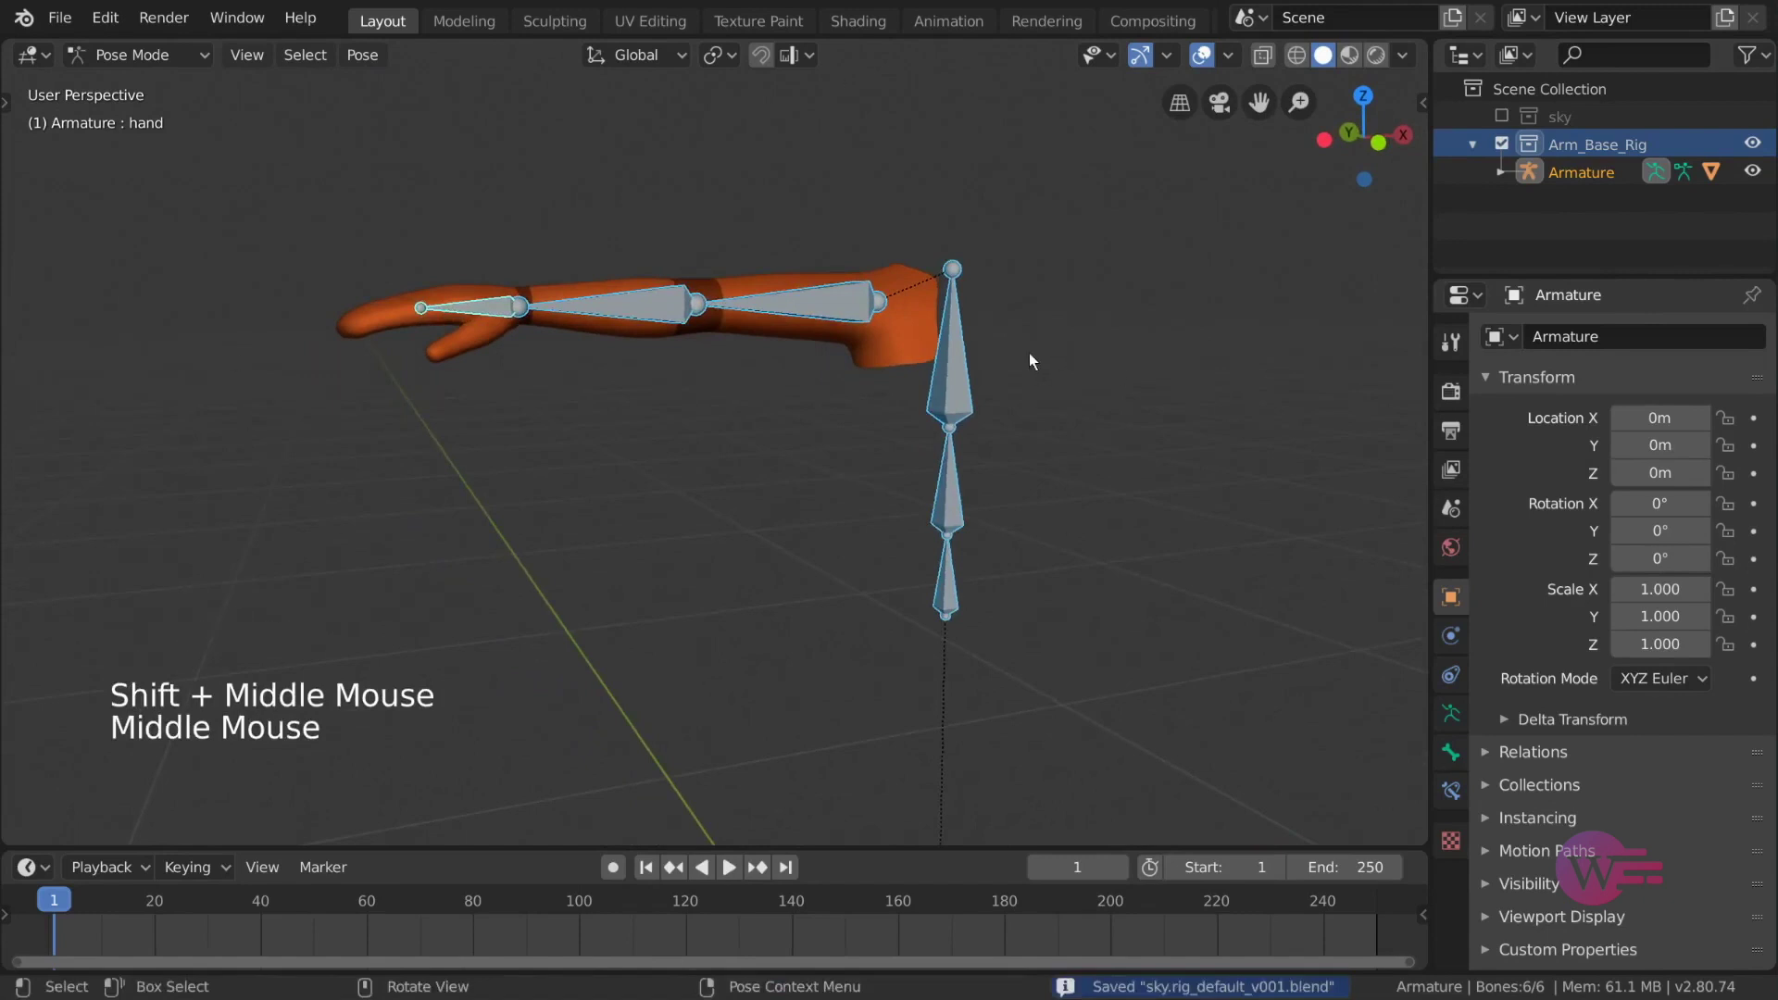
# Step: Select only the hand bone and try to move it
pyautogui.moveTo(1030, 354)
pyautogui.mouseDown(button='middle')
pyautogui.moveTo(1028, 417)
pyautogui.moveTo(1027, 388)
pyautogui.mouseUp(button='middle')
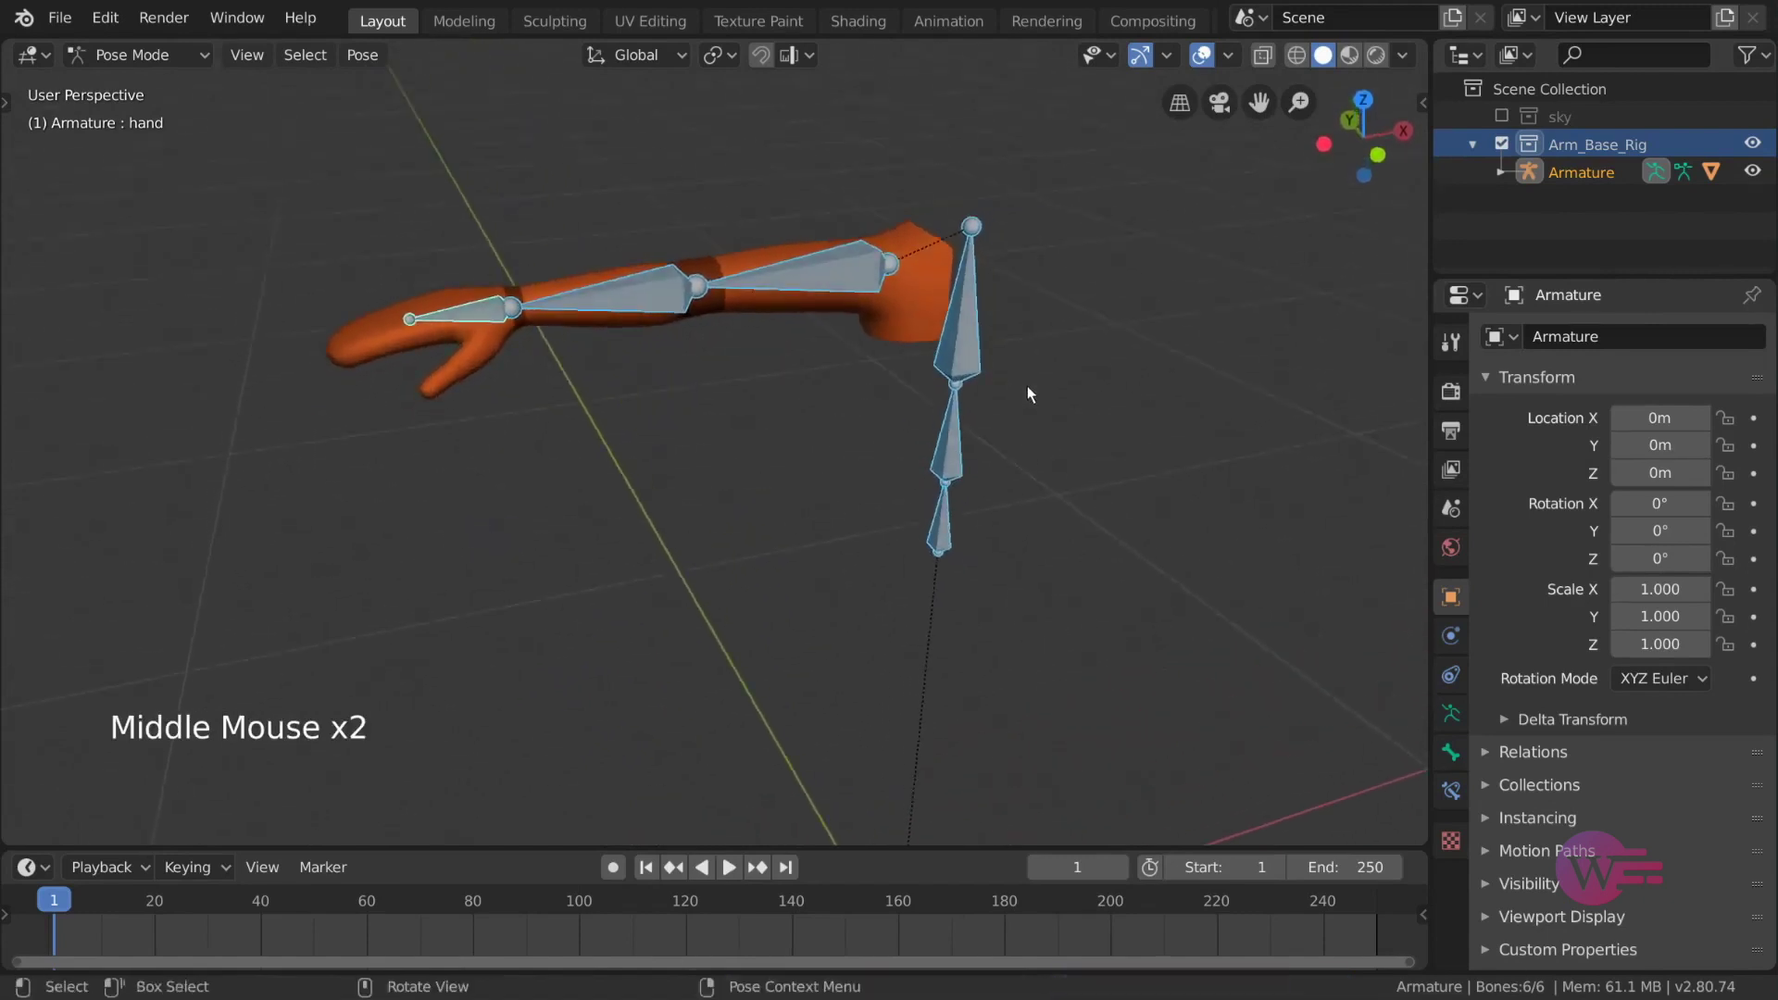
pyautogui.keyDown('shift'); pyautogui.moveTo(608, 326); pyautogui.dragTo(652, 425, button='middle'); pyautogui.keyUp('shift')
pyautogui.scroll(2, 683, 413)
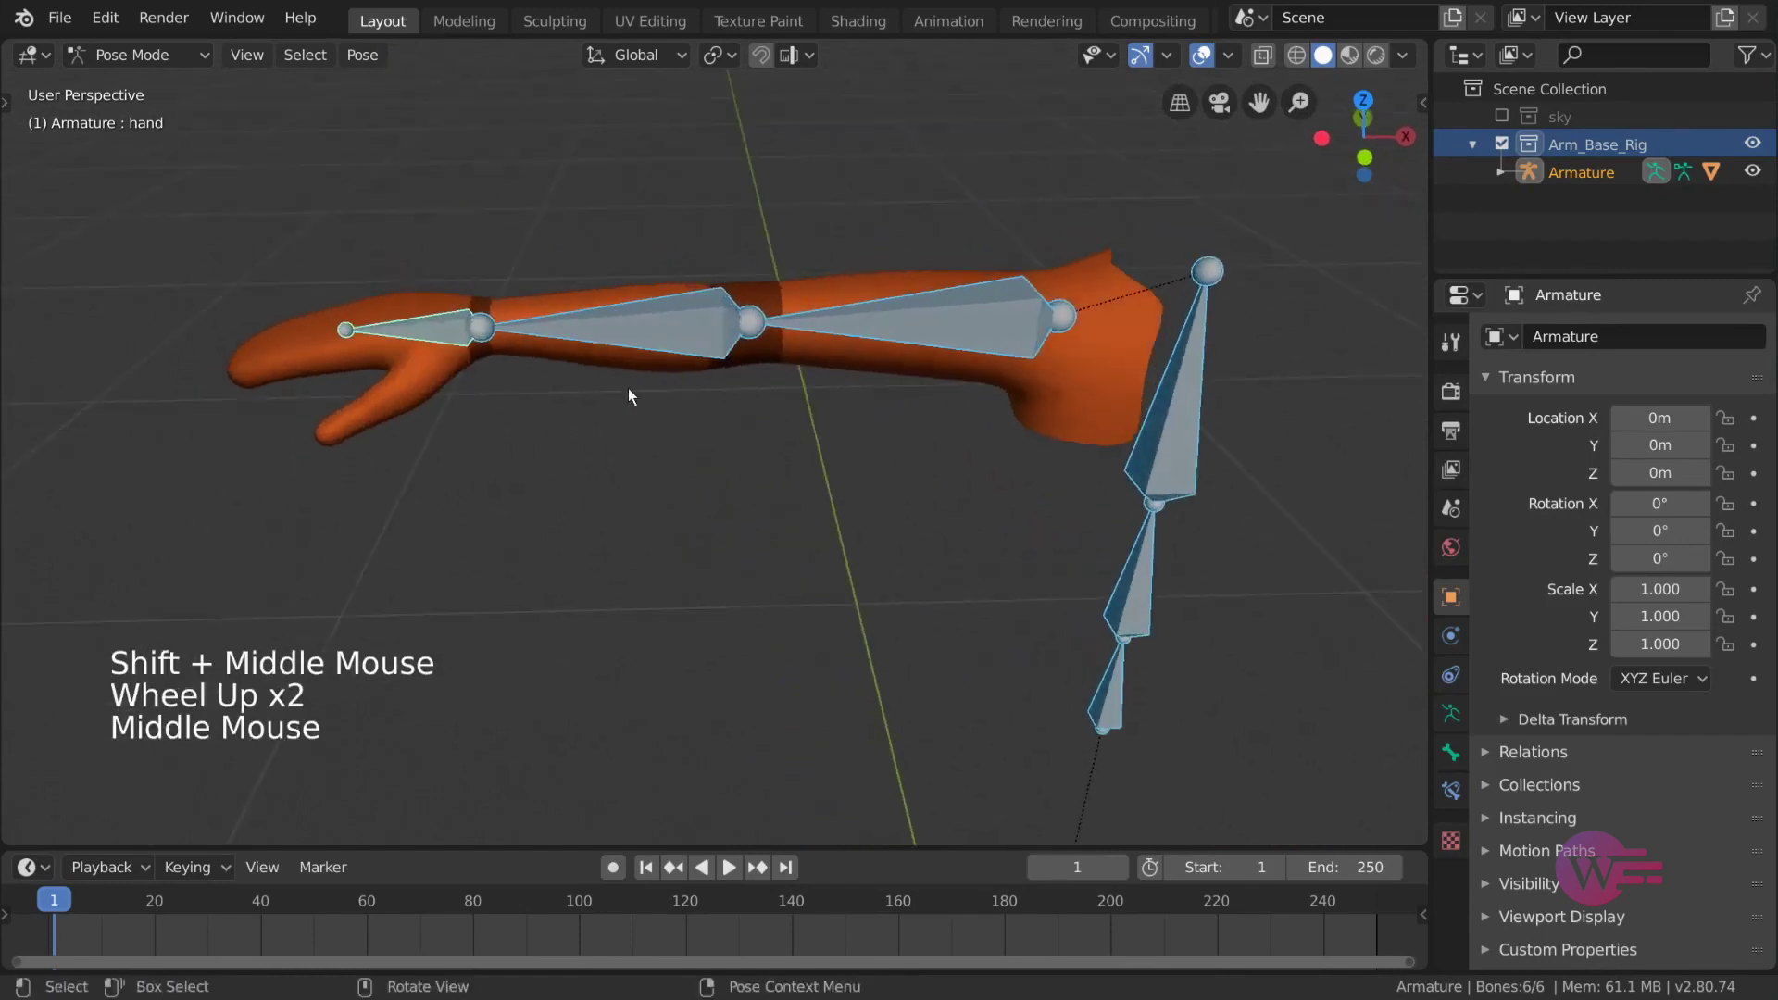
pyautogui.rightClick(422, 337)
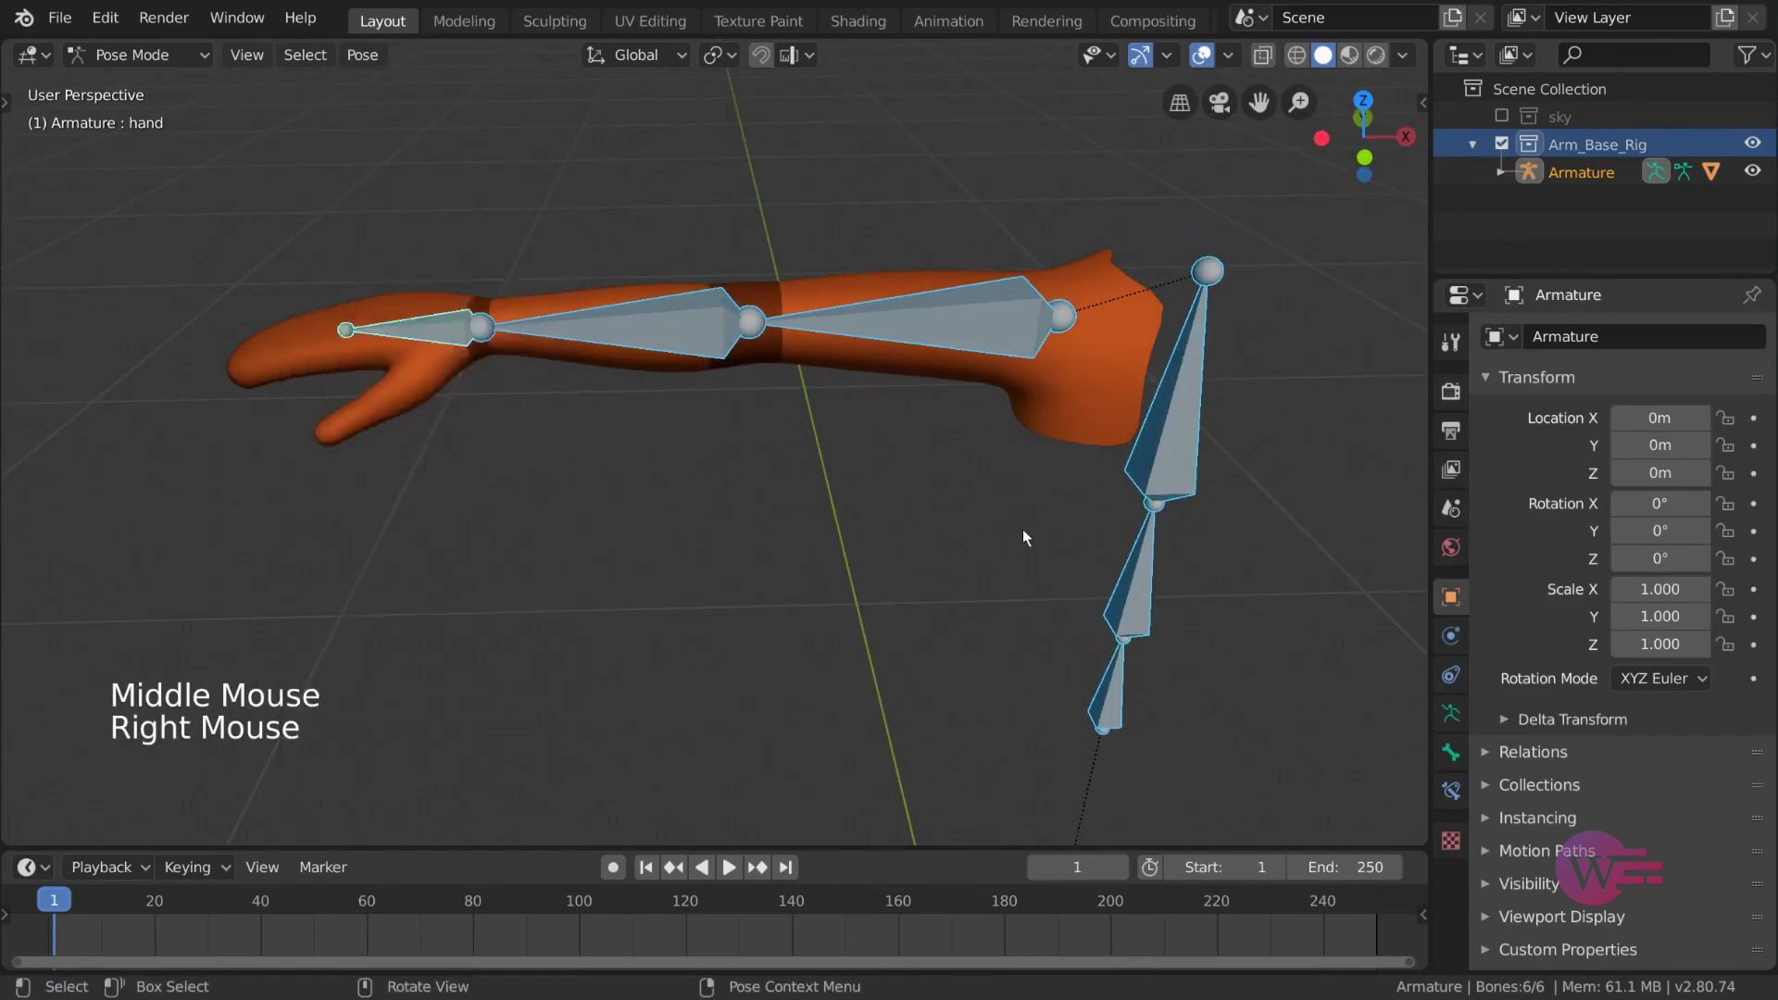
pyautogui.click(433, 331)
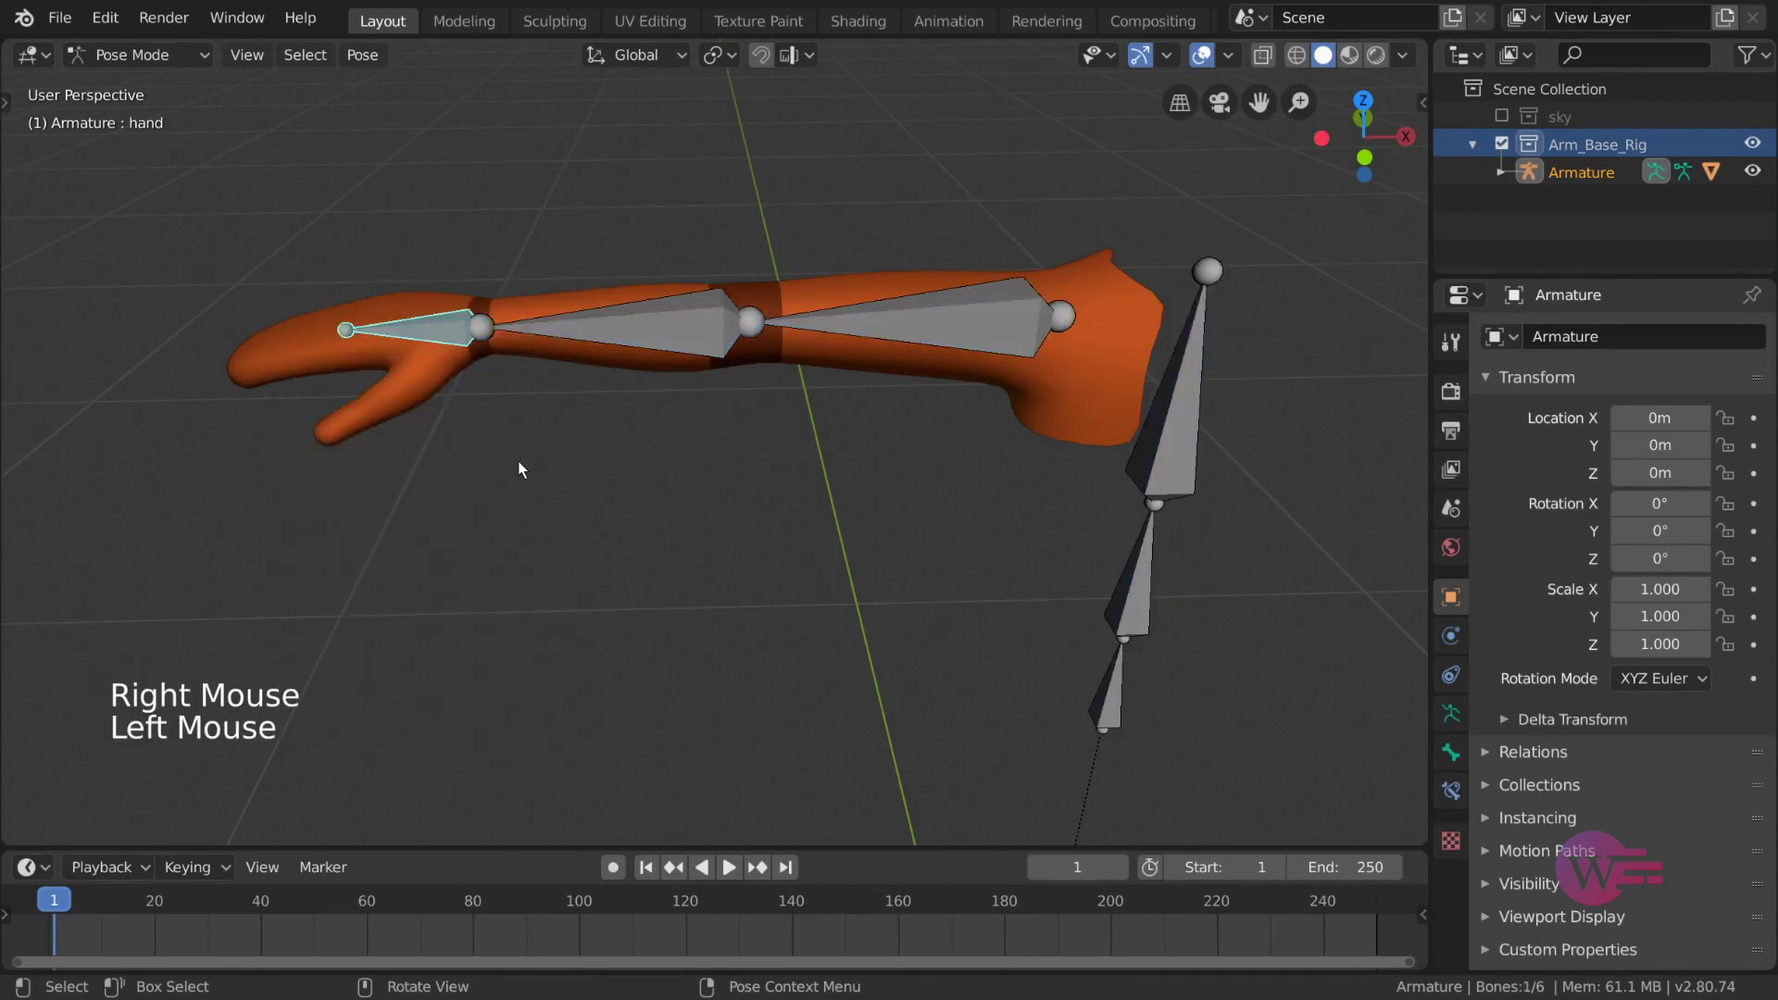
pyautogui.press('g')
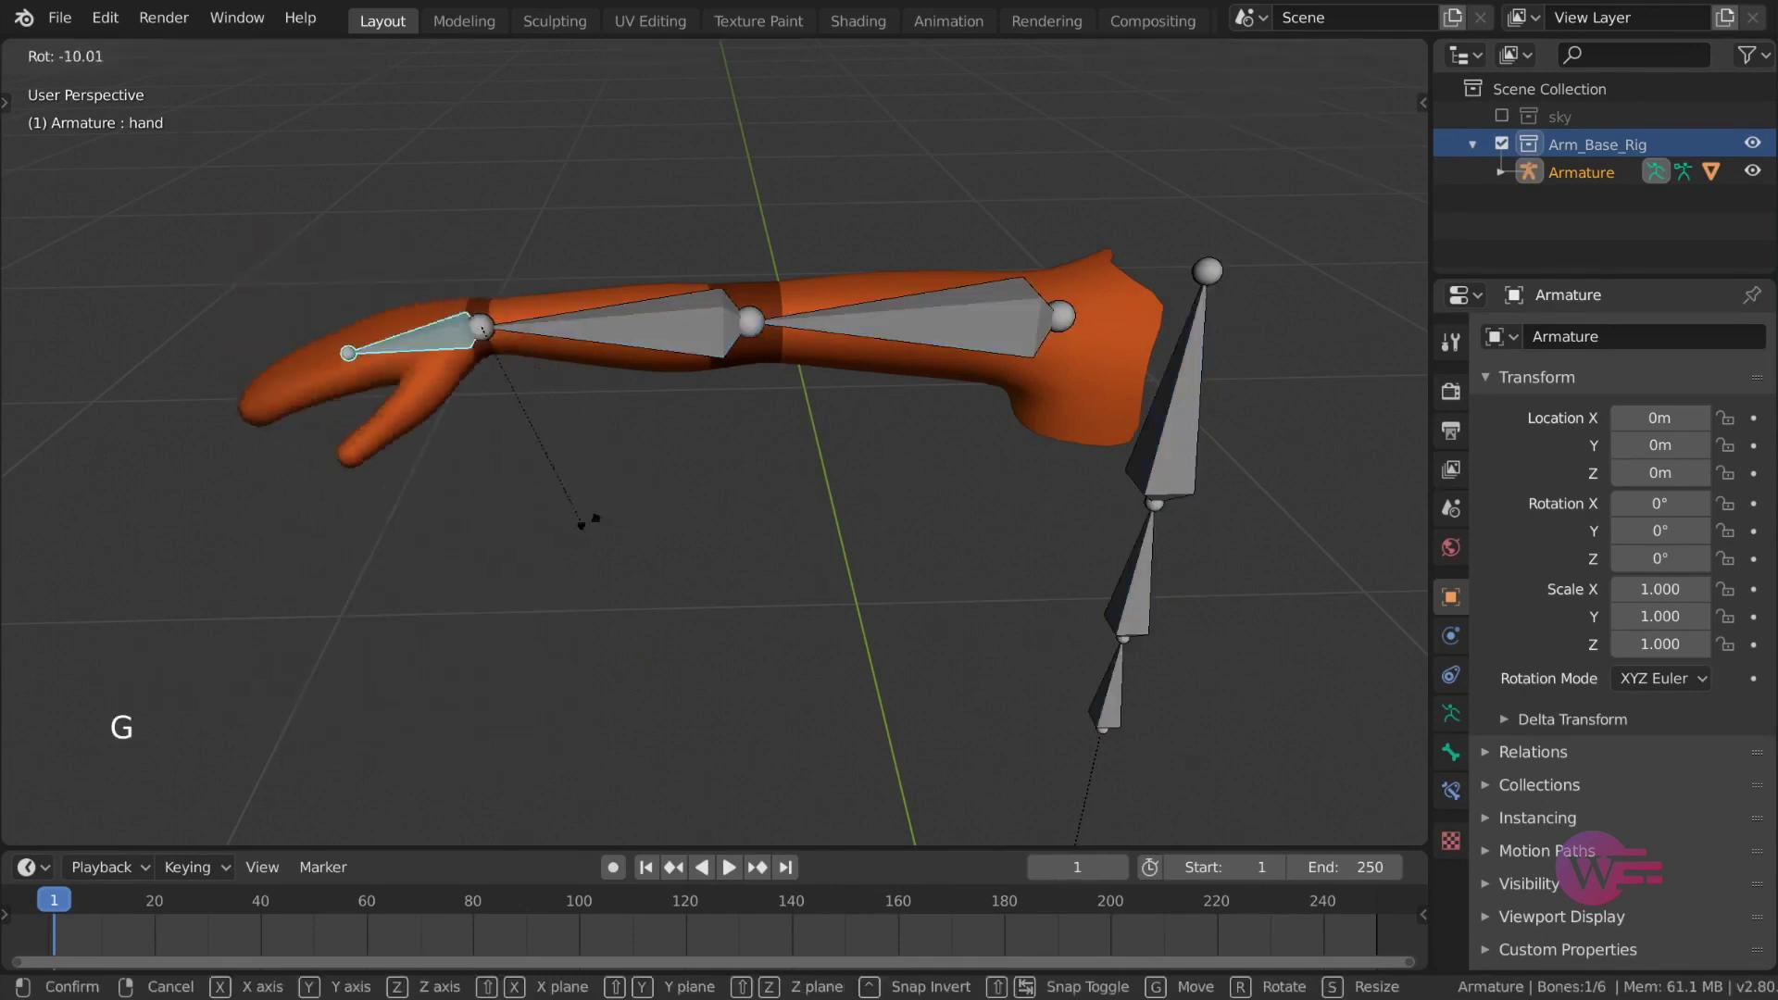
pyautogui.press('Escape')
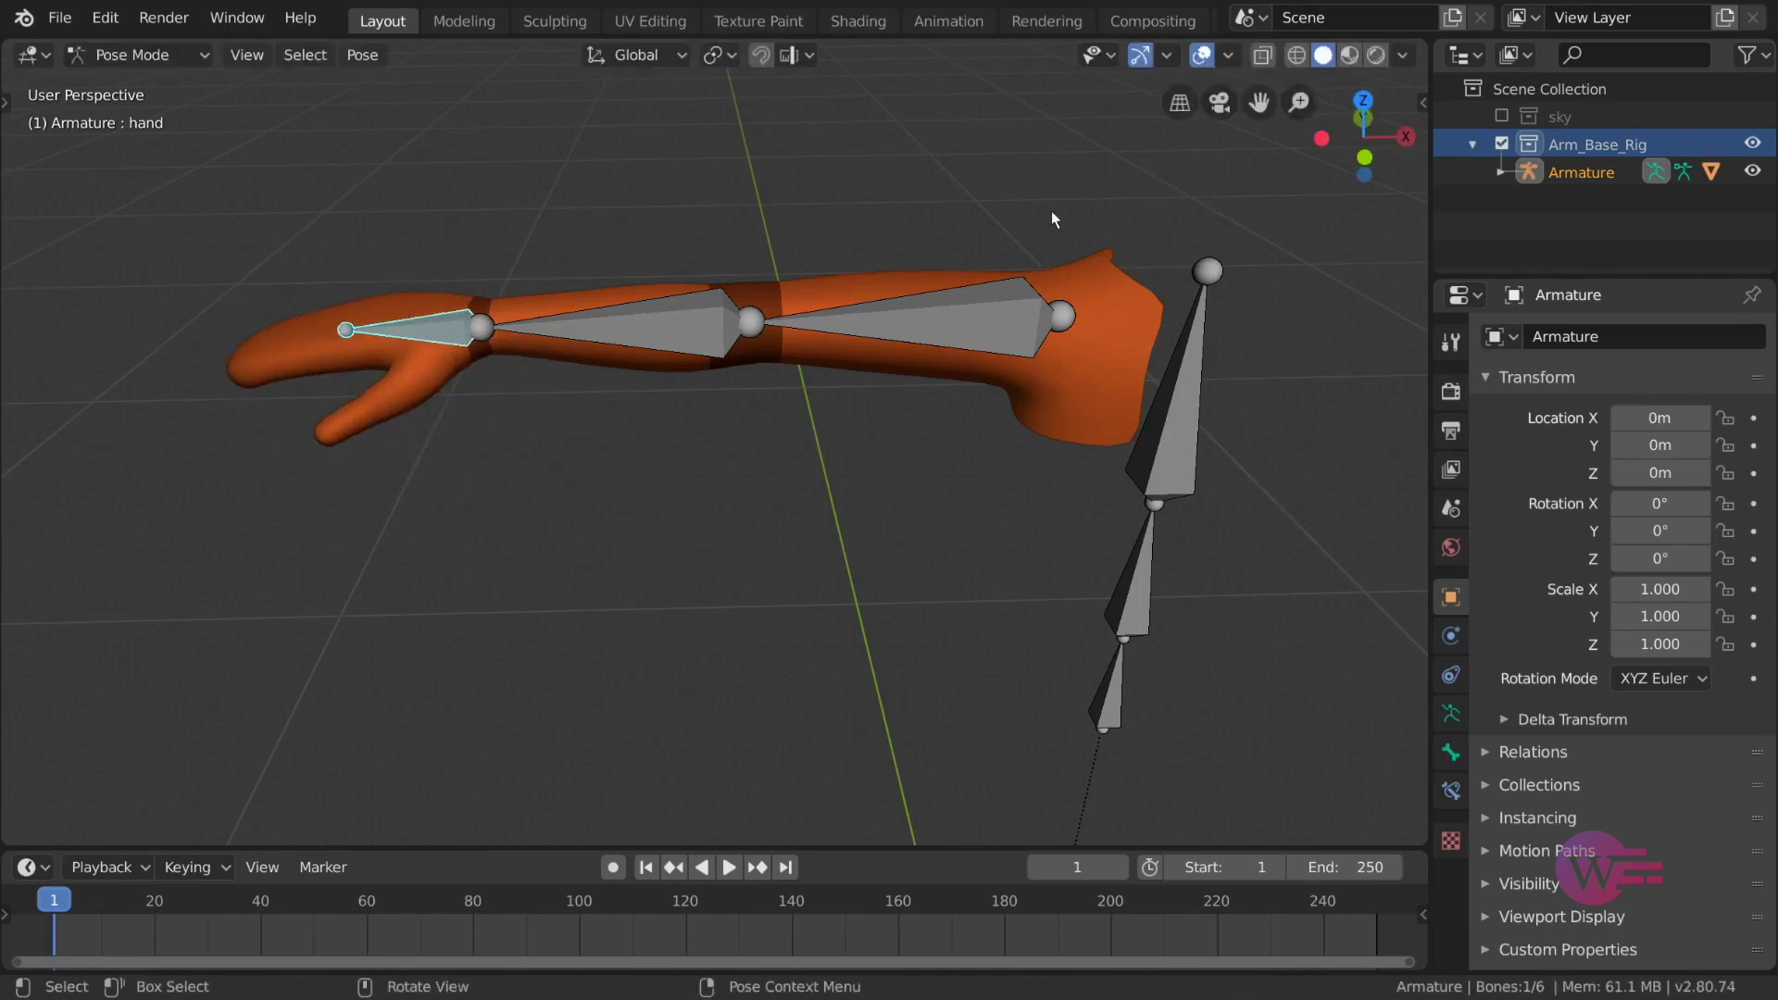
# Step: Enable Auto IK in the armature's pose options
pyautogui.scroll(-2, 1009, 465)
pyautogui.moveTo(1009, 465)
pyautogui.mouseDown(button='middle')
pyautogui.moveTo(1030, 461)
pyautogui.moveTo(1031, 480)
pyautogui.mouseUp(button='middle')
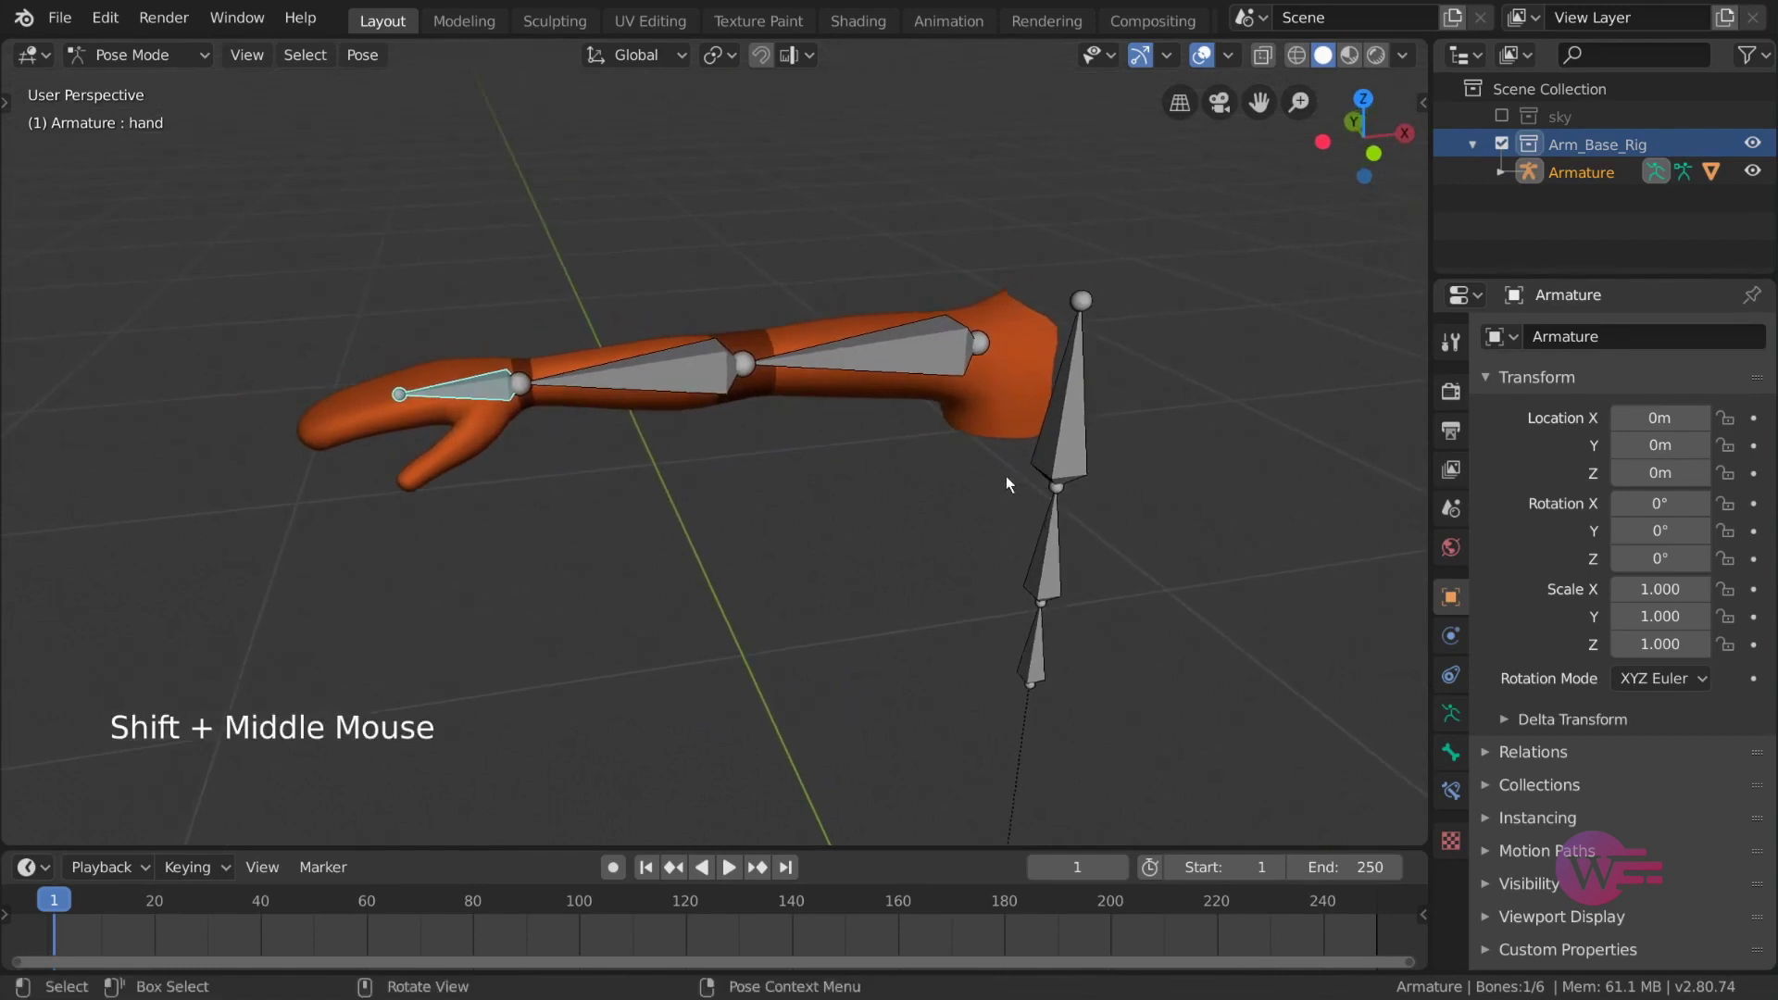
pyautogui.click(1428, 101)
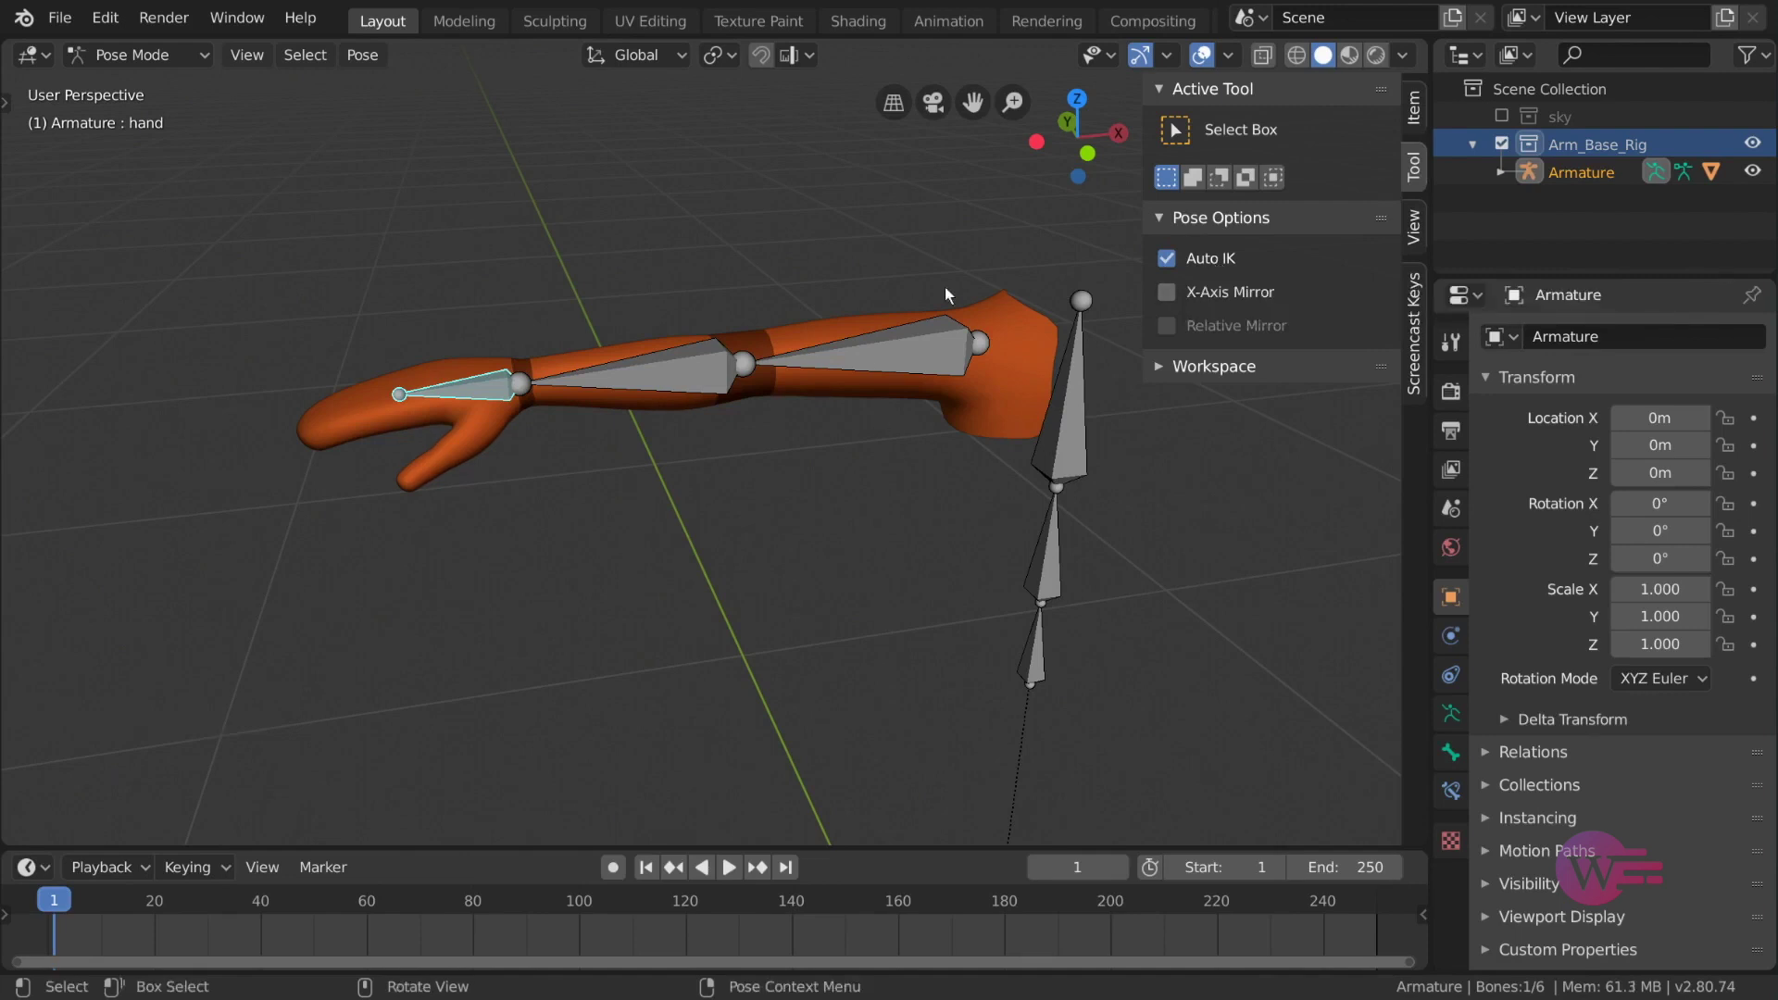
pyautogui.moveTo(546, 391); pyautogui.dragTo(521, 372, button='middle')
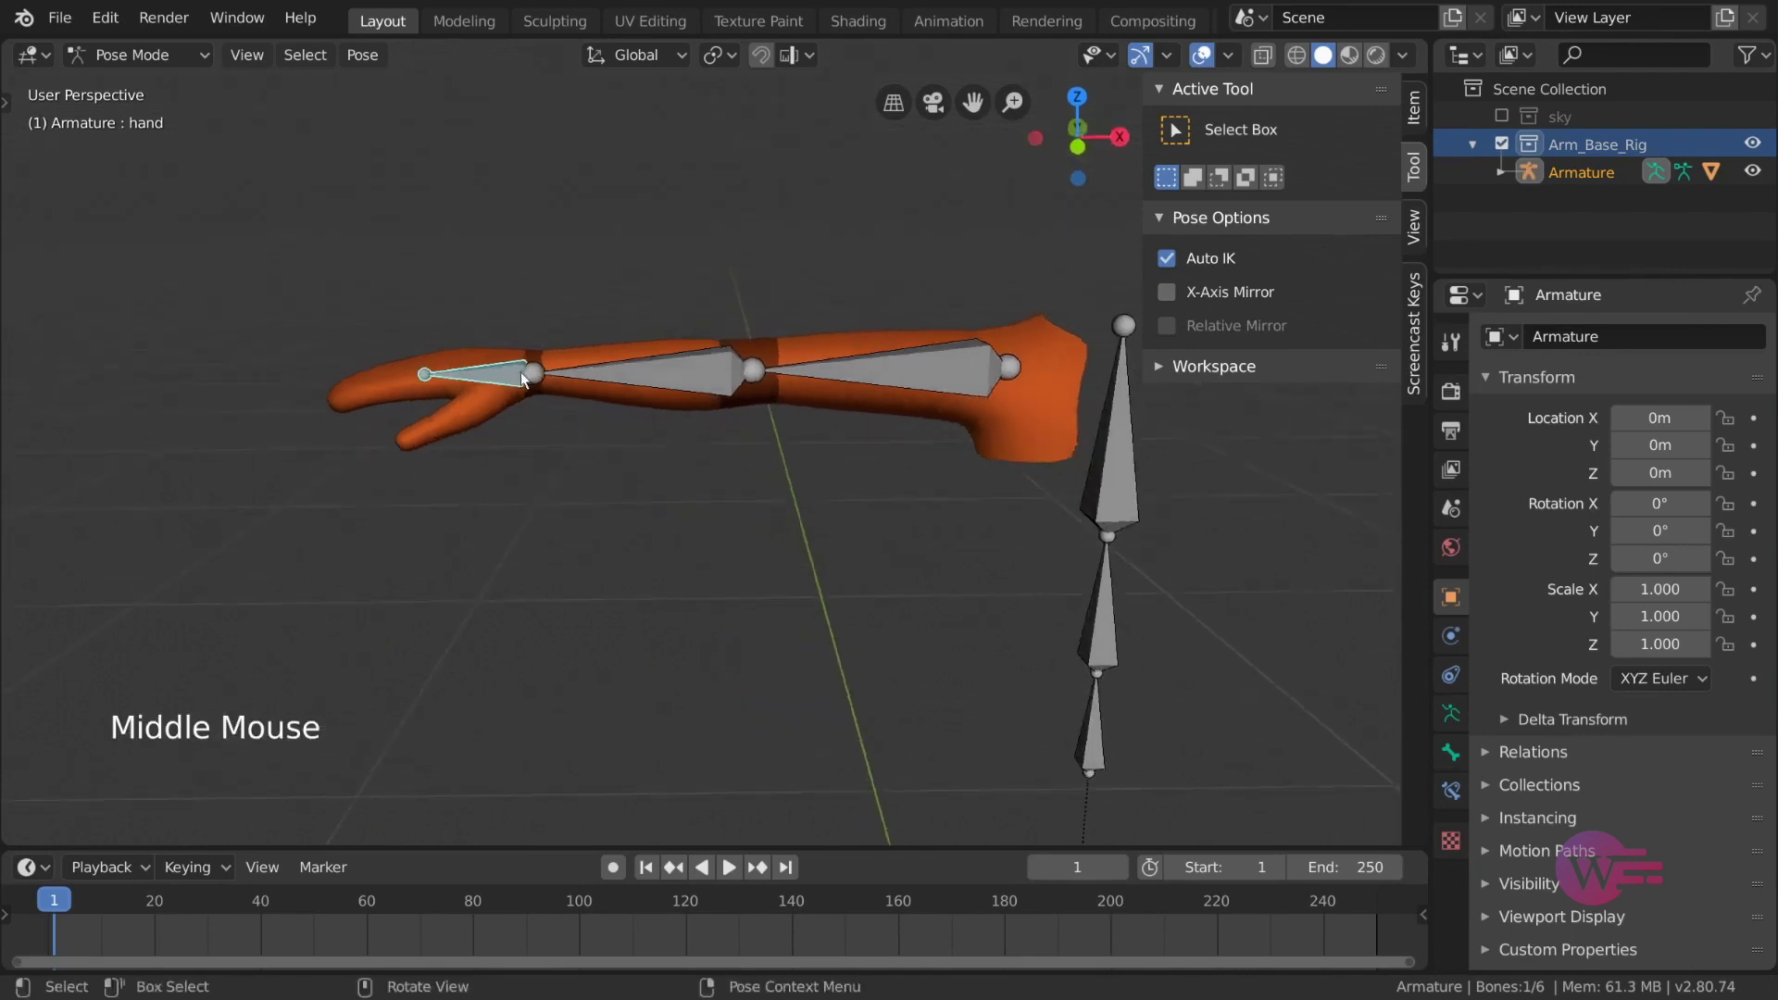
# Step: Try moving the hand, chest and spine bones one at a time with Auto IK on, cancelling each move
pyautogui.press('g')
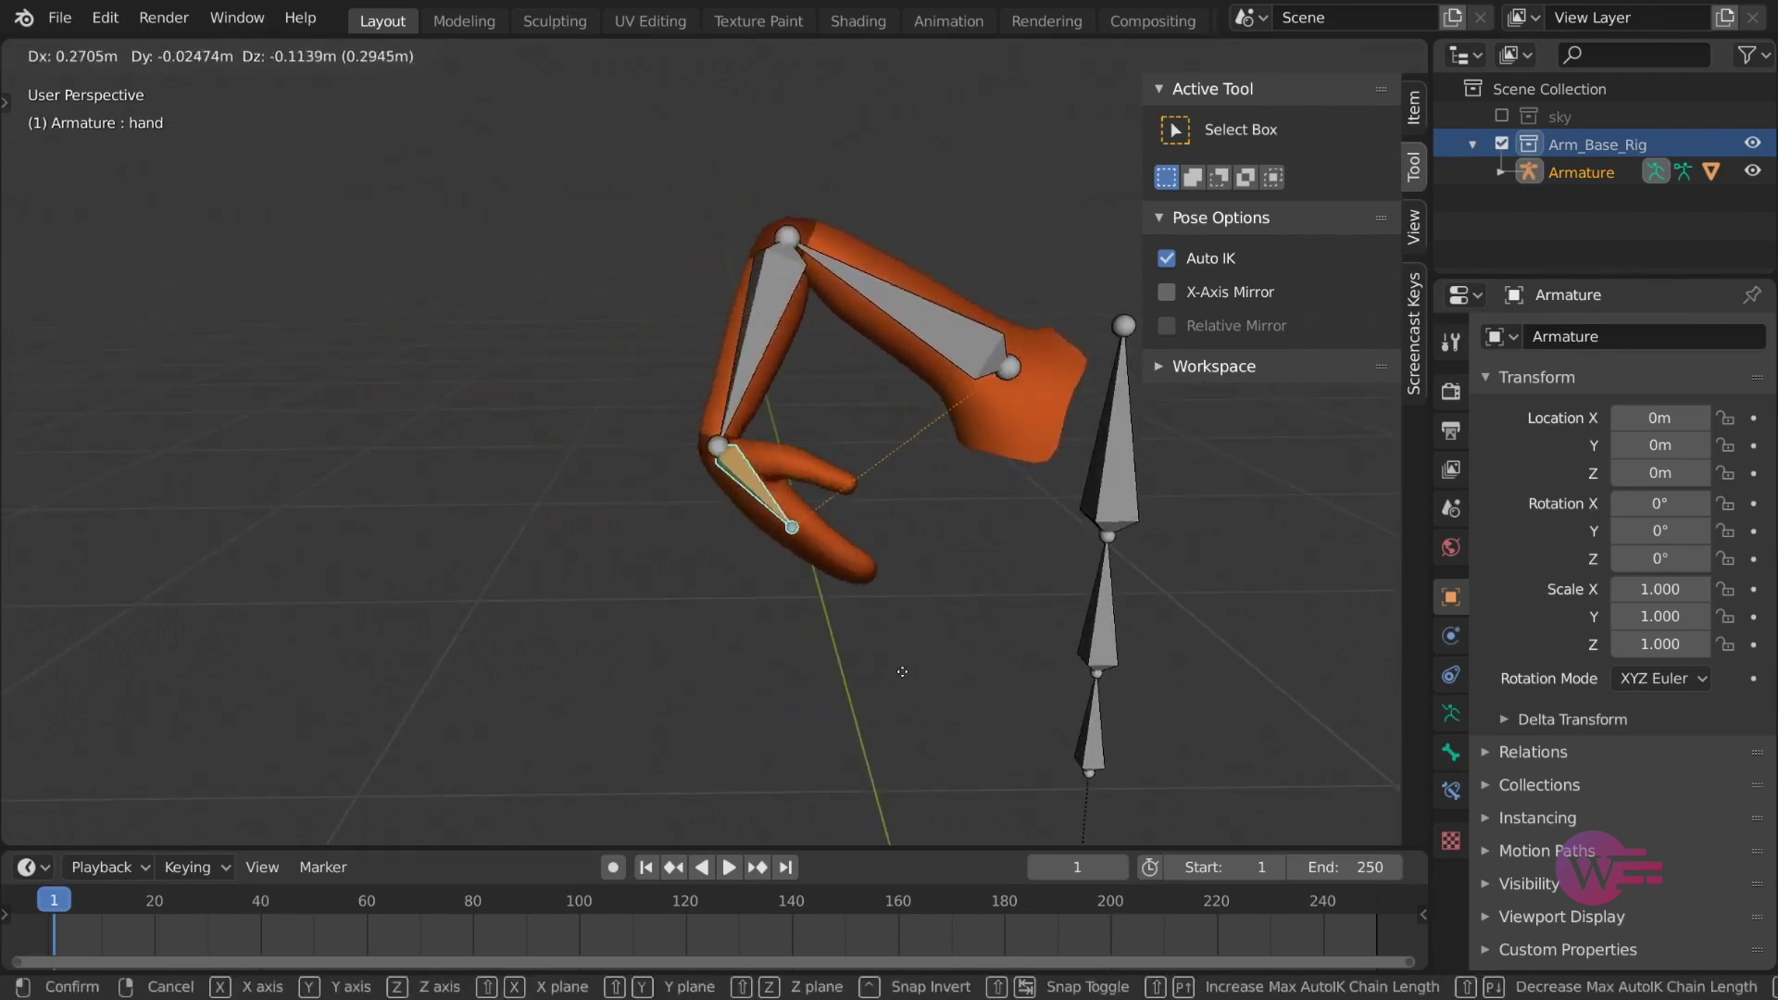
pyautogui.rightClick(945, 541)
pyautogui.click(1120, 454)
pyautogui.keyDown('shift'); pyautogui.moveTo(1119, 454); pyautogui.dragTo(939, 381, button='middle'); pyautogui.keyUp('shift')
pyautogui.press('g')
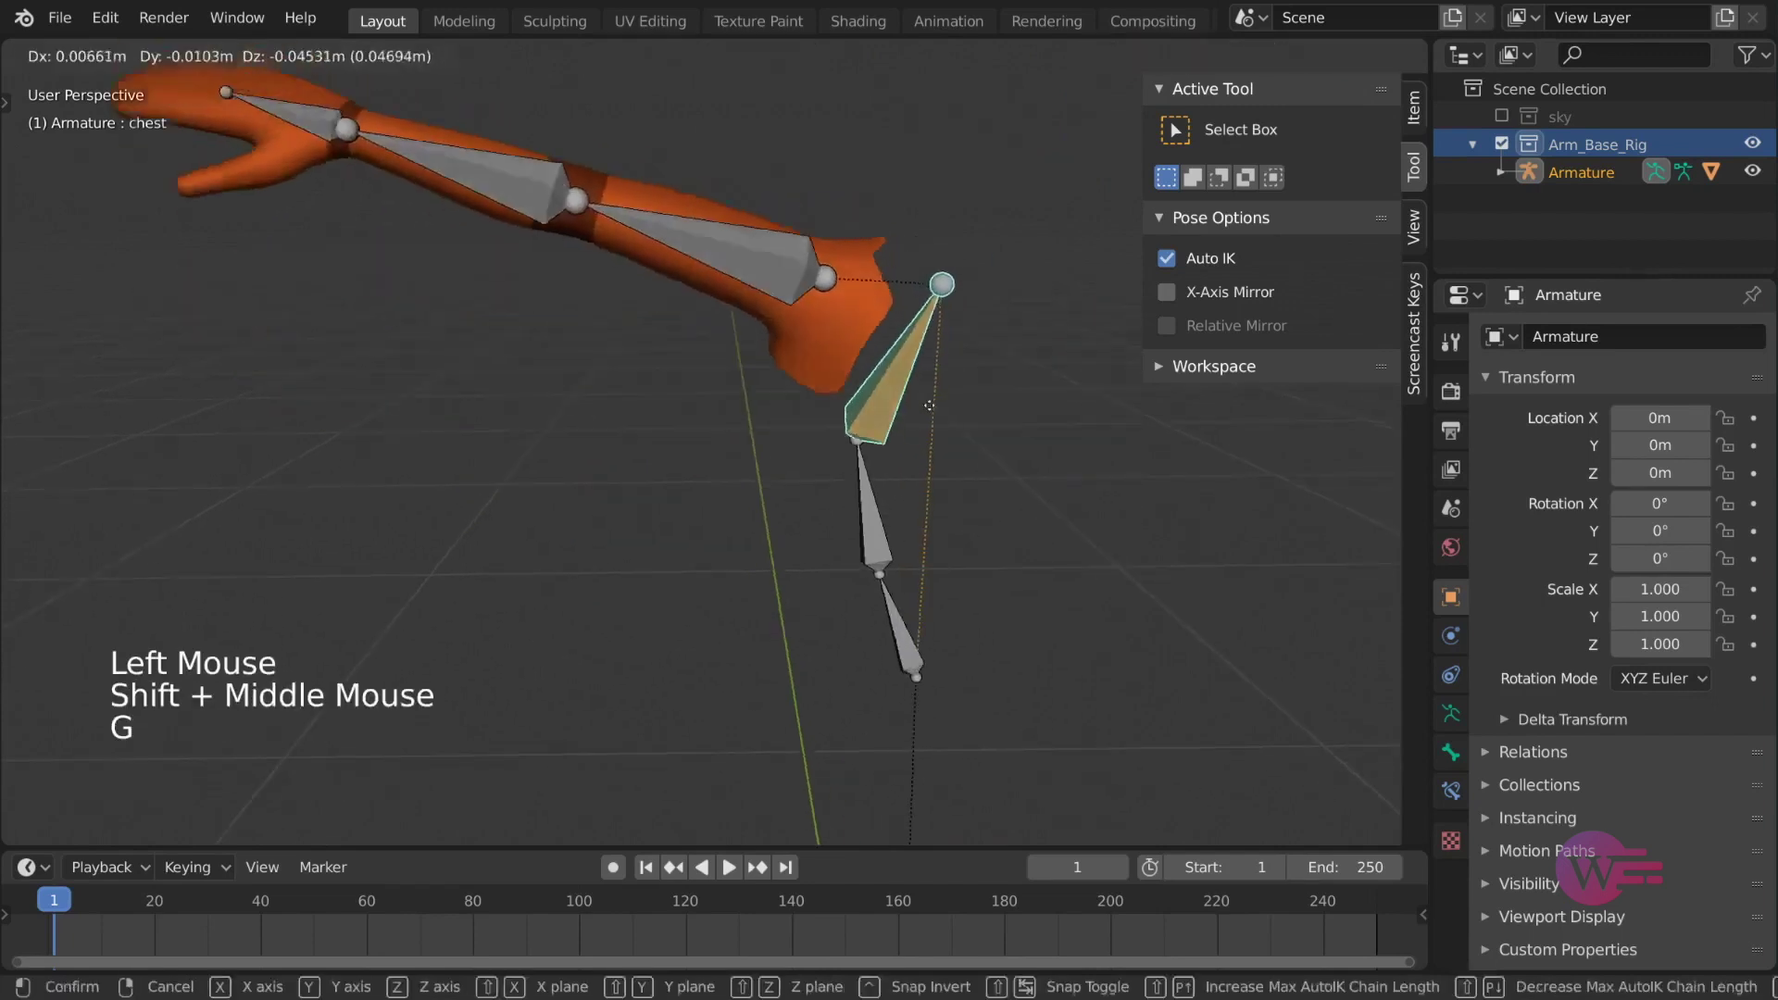
pyautogui.rightClick(936, 445)
pyautogui.click(931, 500)
pyautogui.press('g')
pyautogui.rightClick(936, 519)
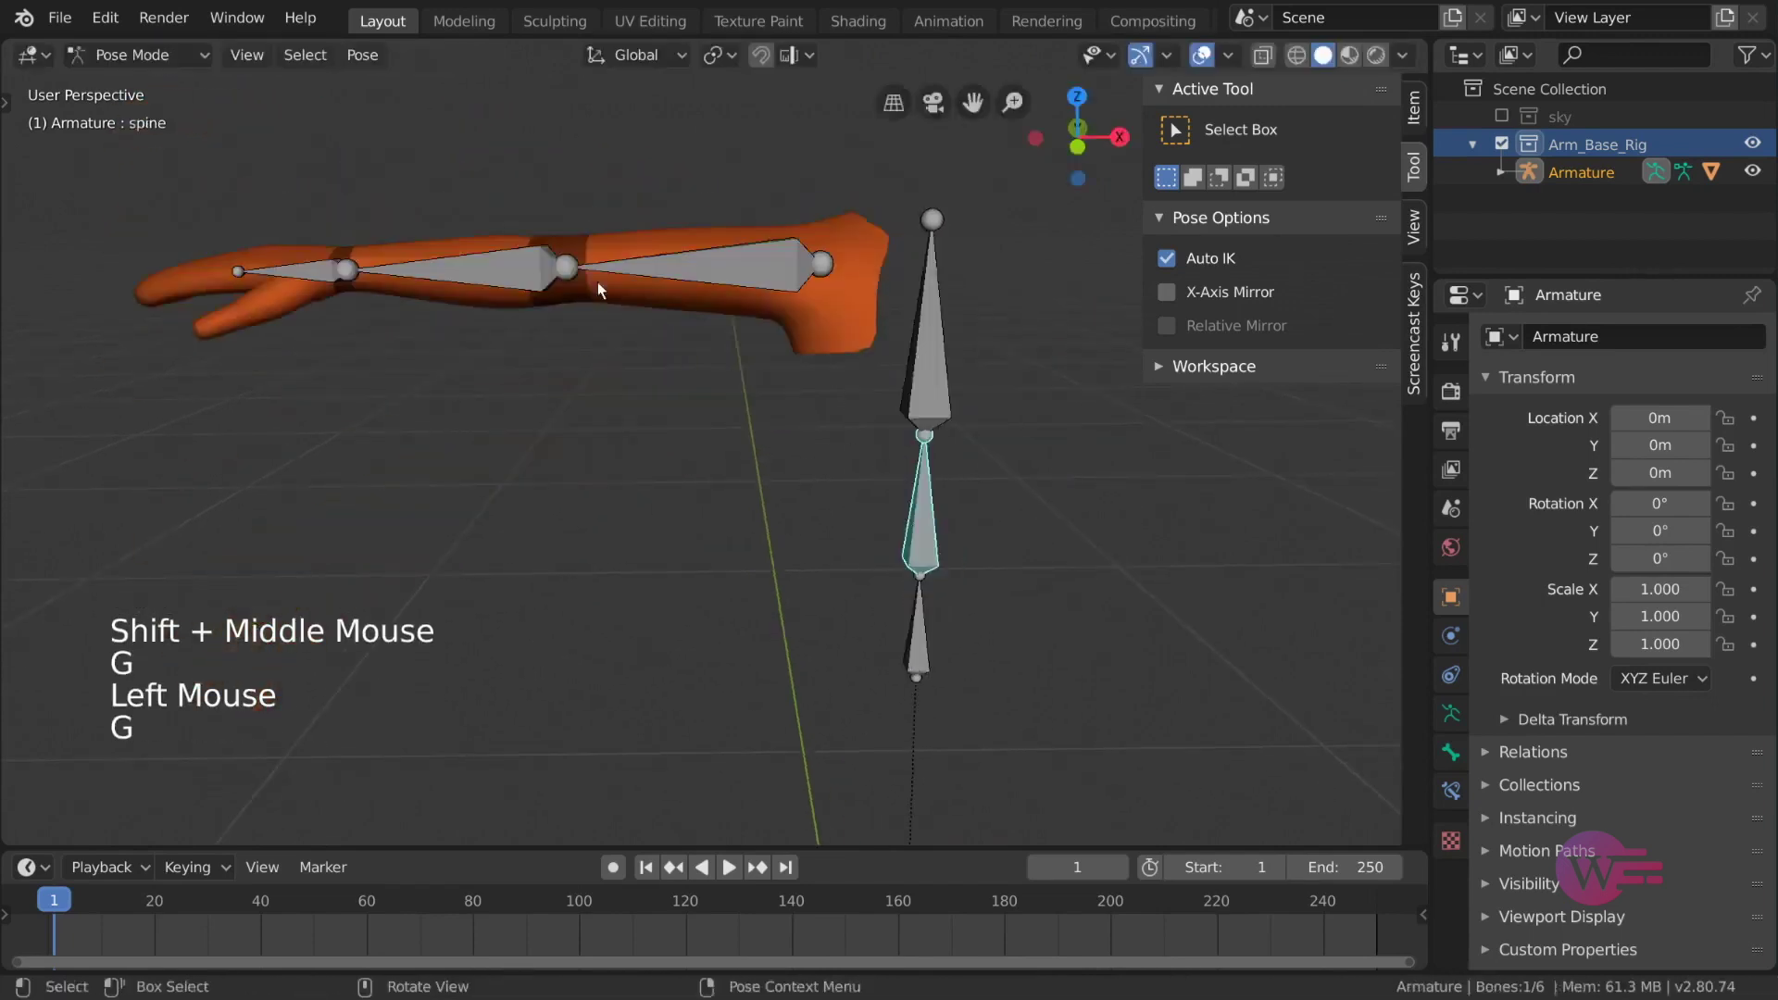
# Step: Test-move the forearm bone with Auto IK from several views and keep a bent-elbow pose
pyautogui.click(454, 268)
pyautogui.press('g')
pyautogui.moveTo(454, 268); pyautogui.dragTo(618, 477, button='middle')
pyautogui.rightClick(615, 392)
pyautogui.press('g')
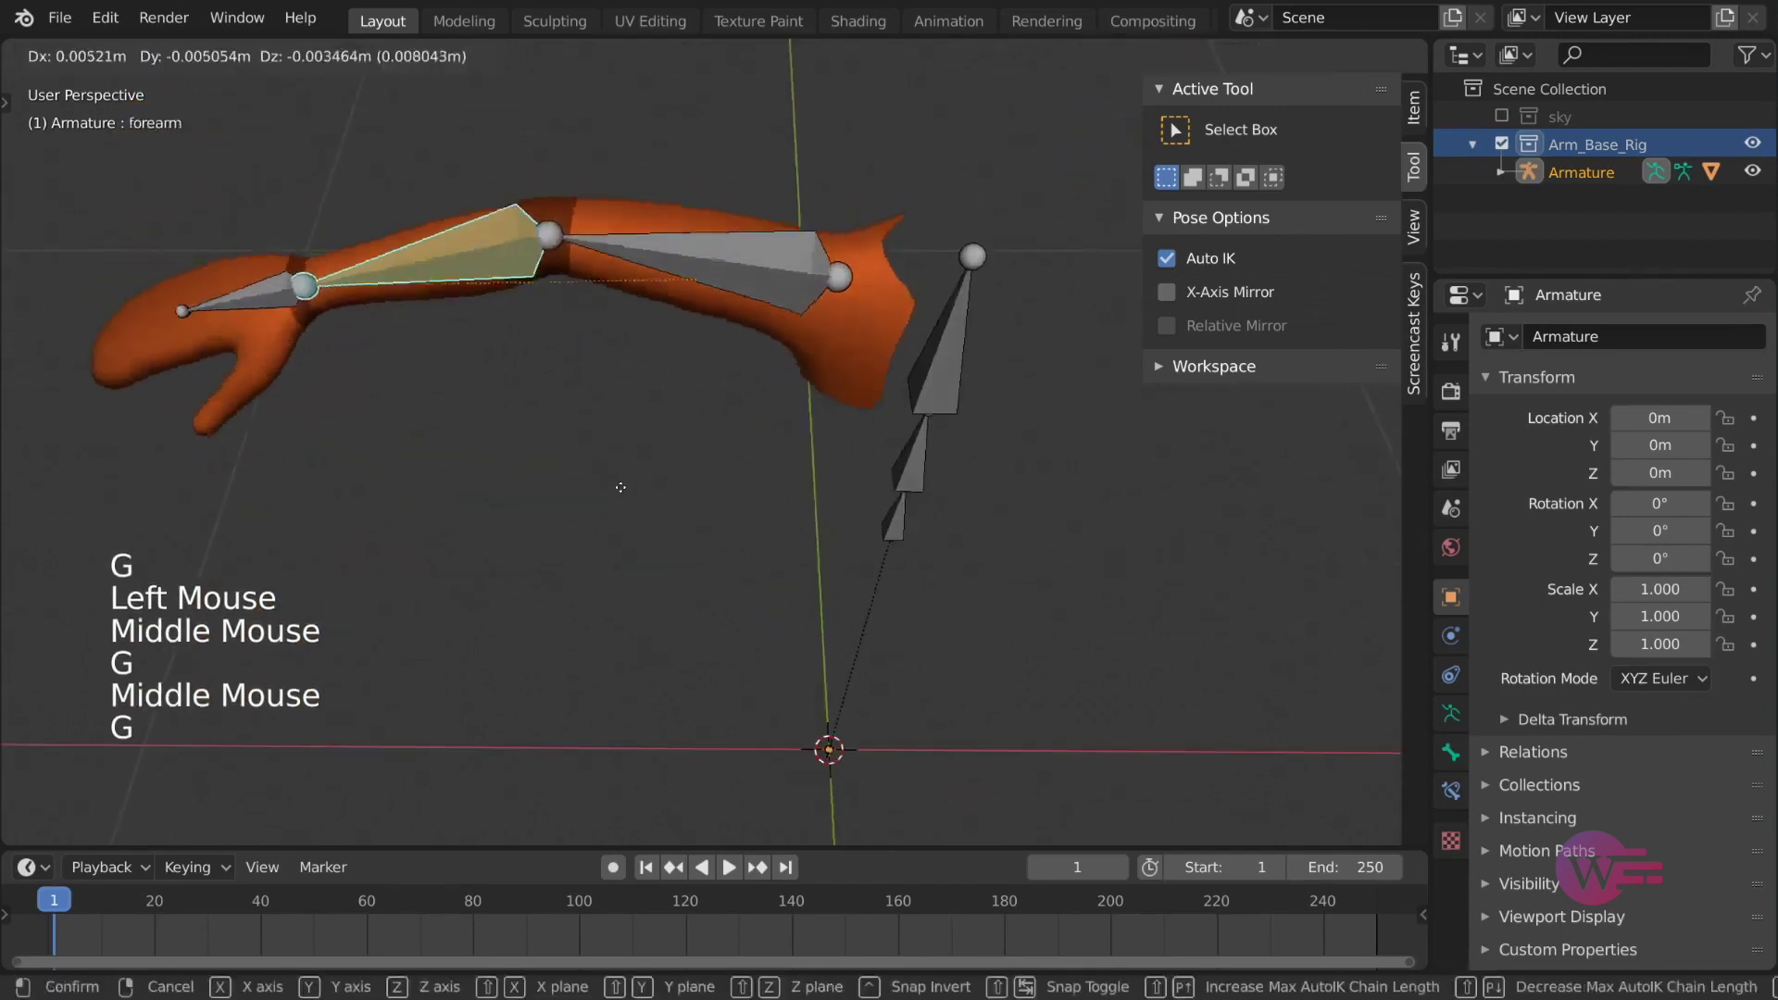
pyautogui.rightClick(731, 487)
pyautogui.moveTo(732, 486); pyautogui.dragTo(795, 487, button='middle')
pyautogui.press('g')
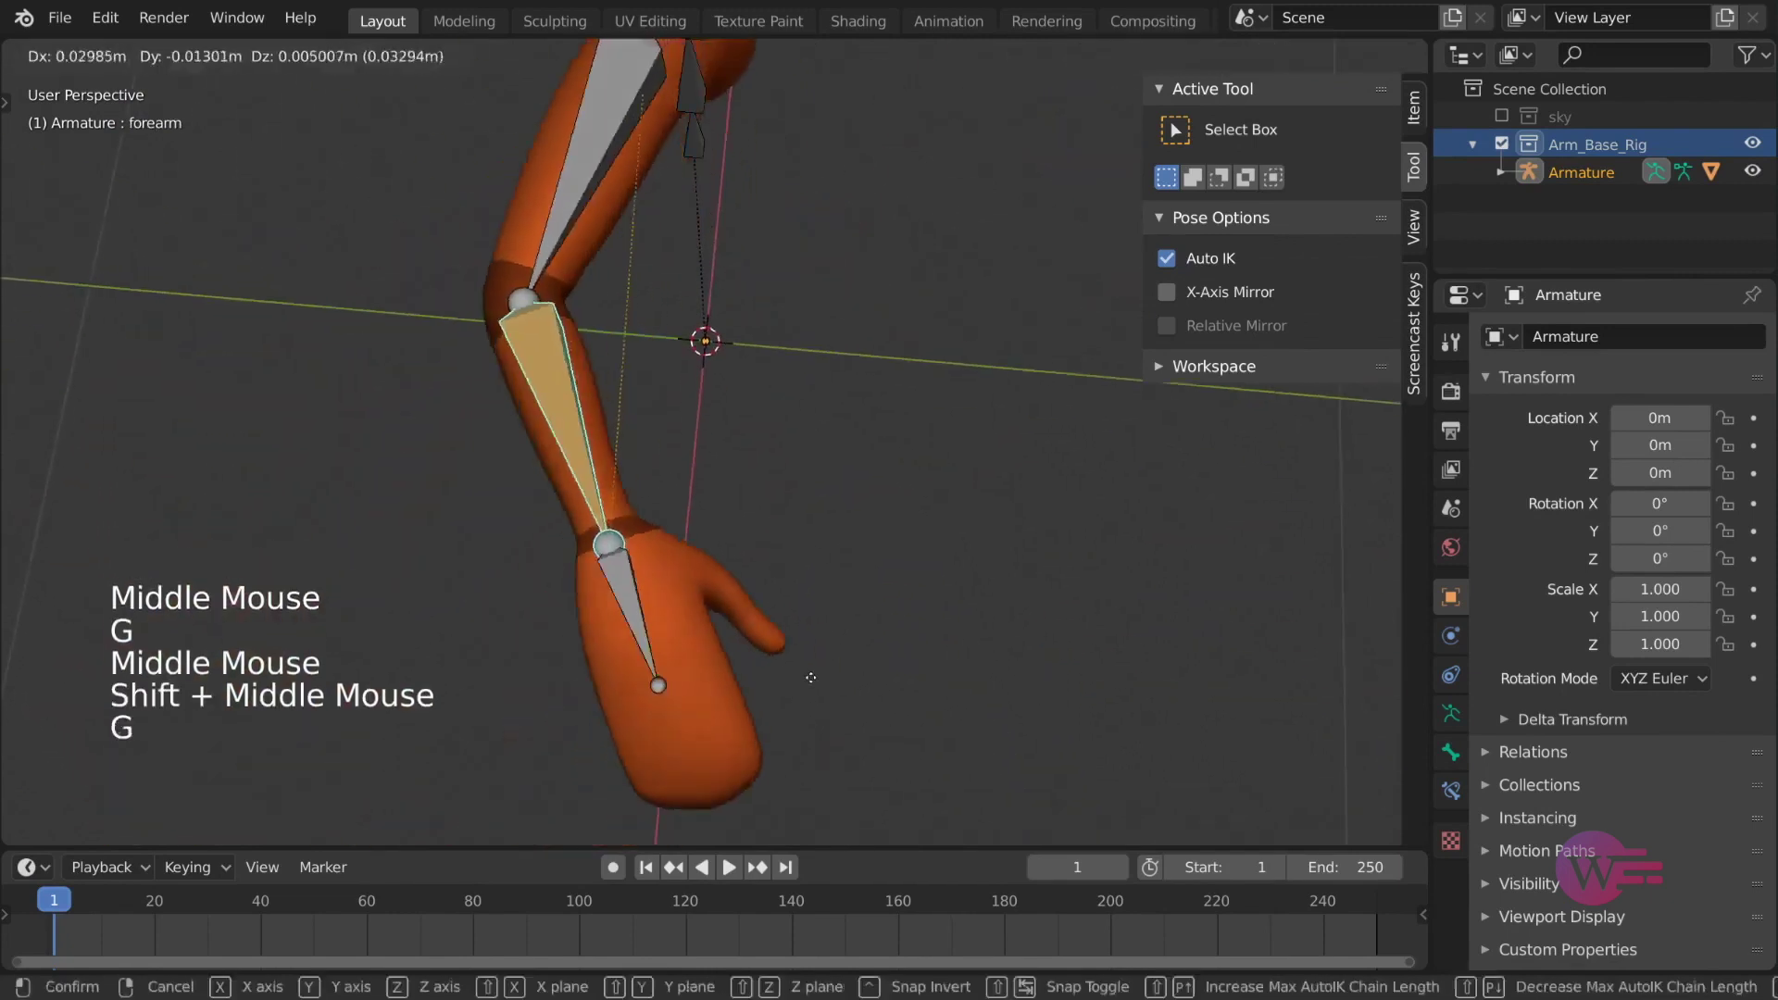
pyautogui.click(749, 468)
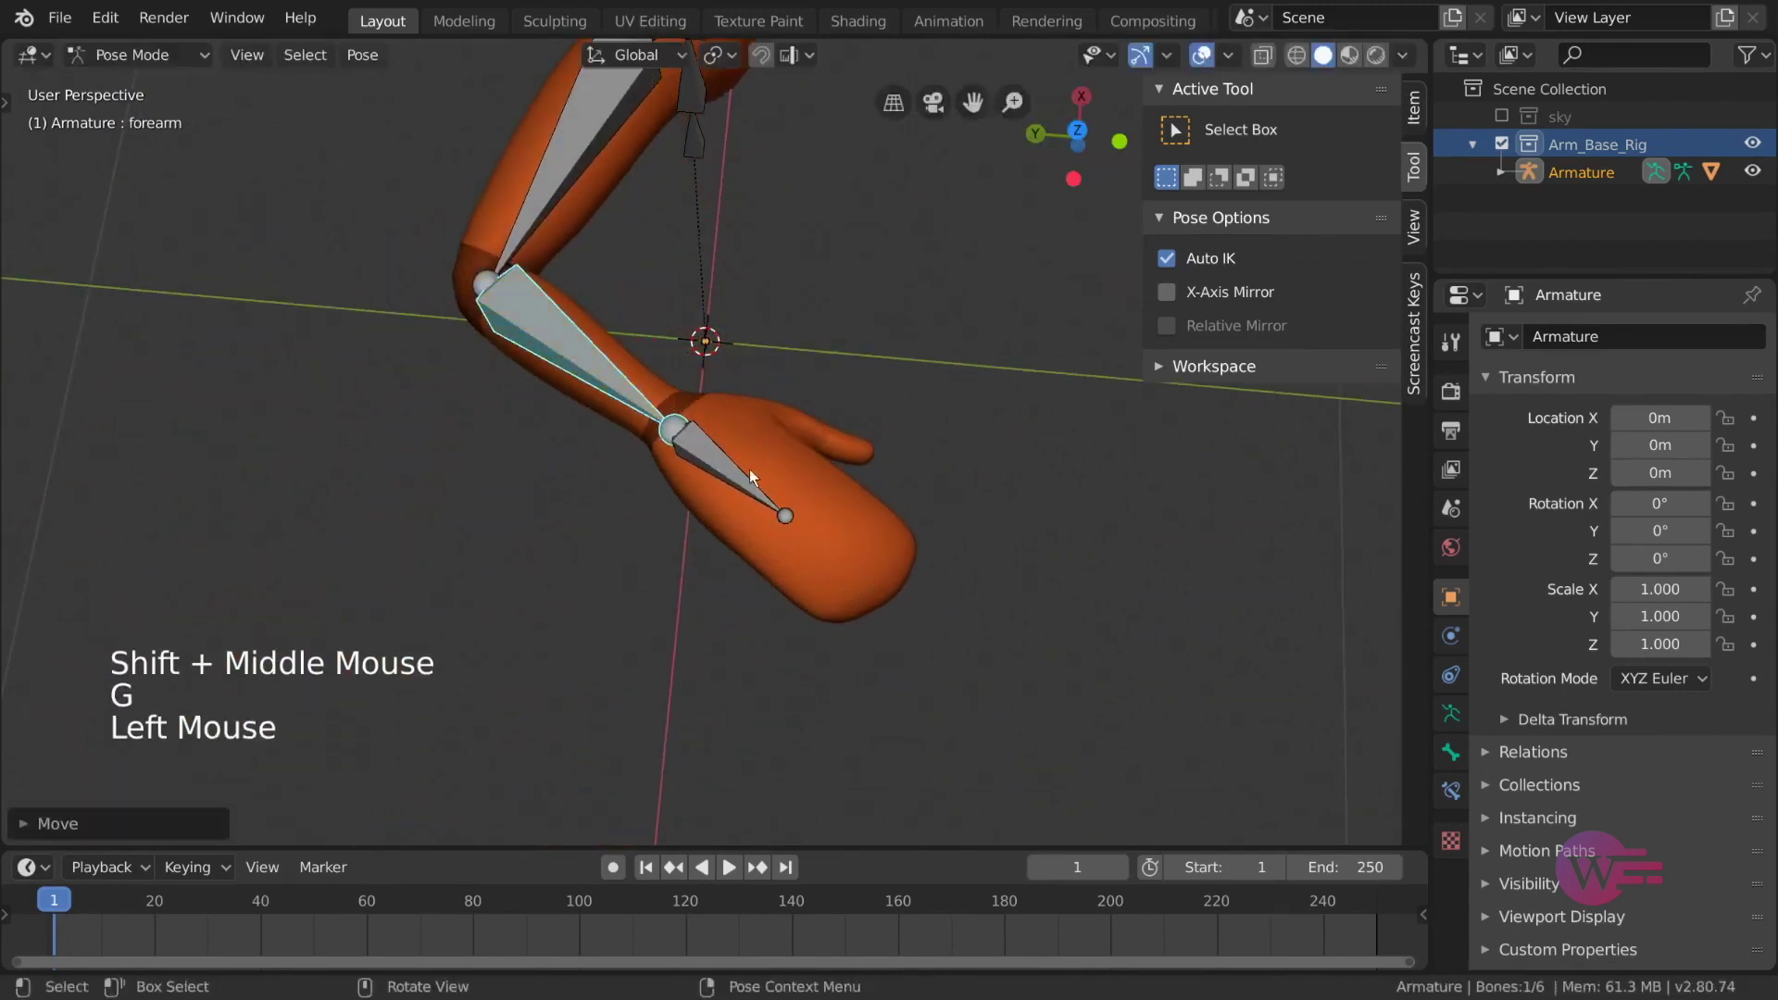
# Step: Rotate the upper arm bone and trackball-rotate the forearm bone so the forearm and hand point upward
pyautogui.scroll(-2, 726, 375)
pyautogui.moveTo(755, 508); pyautogui.dragTo(704, 487, button='middle')
pyautogui.scroll(-1, 727, 375)
pyautogui.moveTo(703, 486); pyautogui.dragTo(620, 416, button='middle')
pyautogui.scroll(1, 620, 417)
pyautogui.click(763, 426)
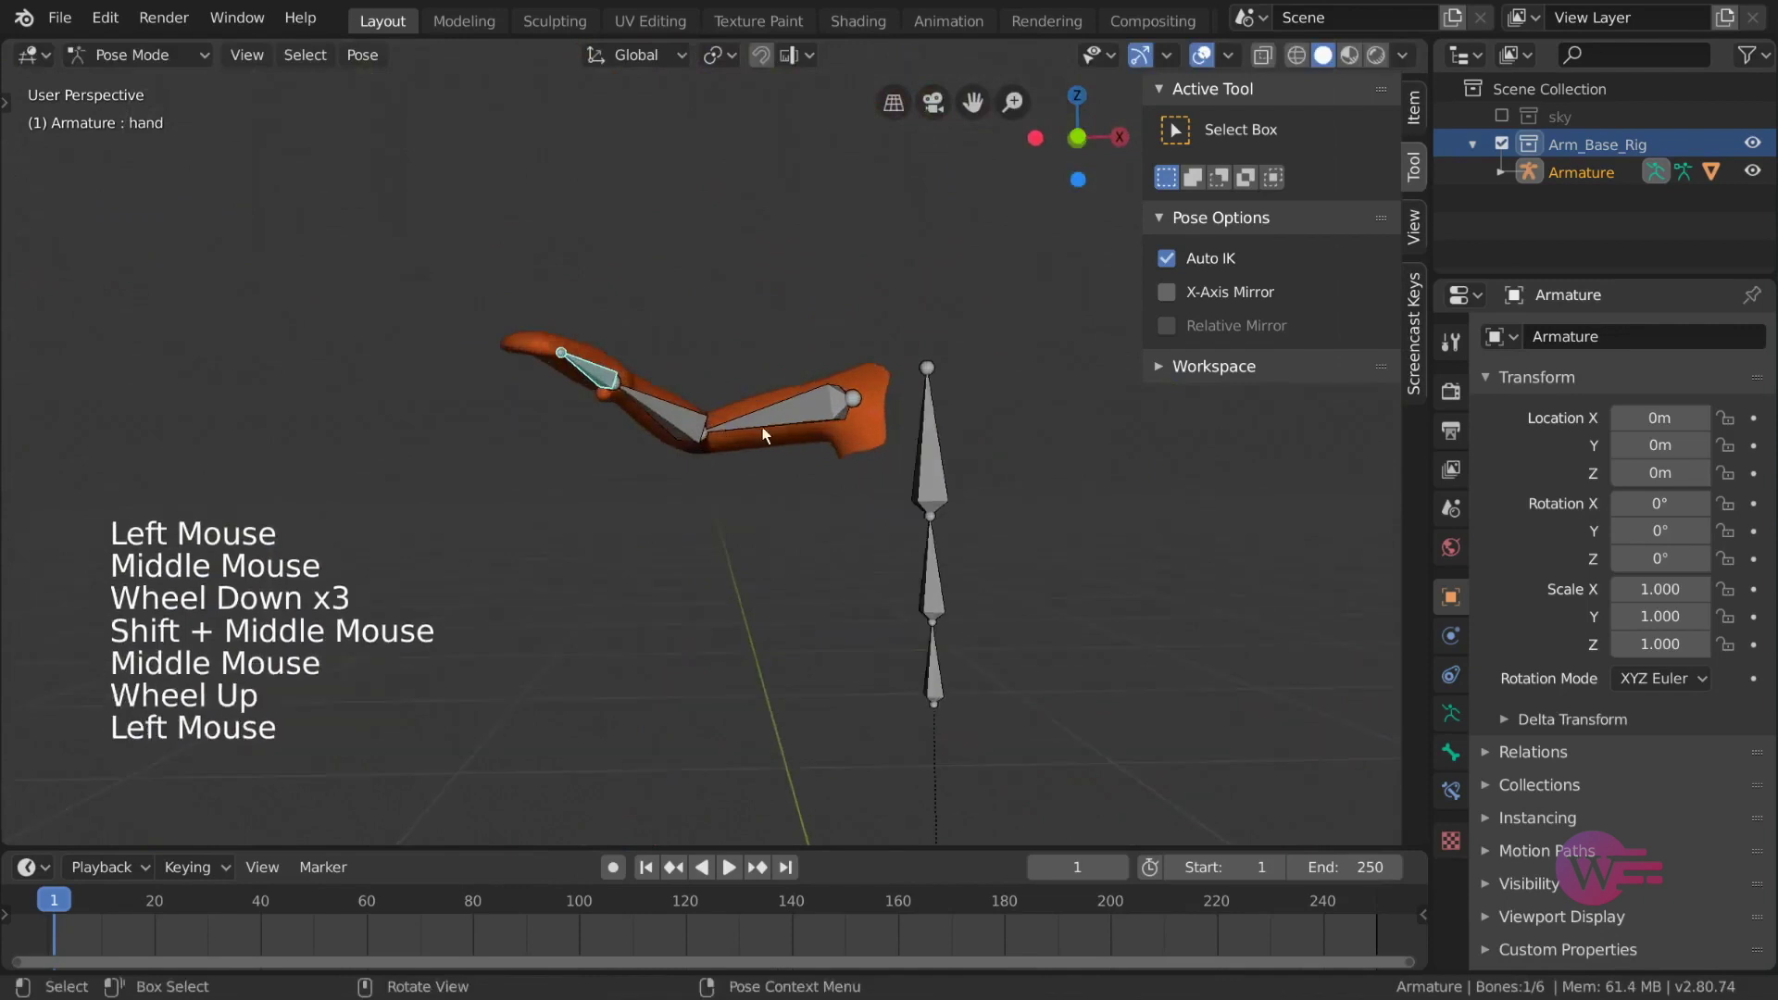
pyautogui.press('r')
pyautogui.click(736, 241)
pyautogui.click(736, 241)
pyautogui.press('r')
pyautogui.press('r')
pyautogui.click(853, 262)
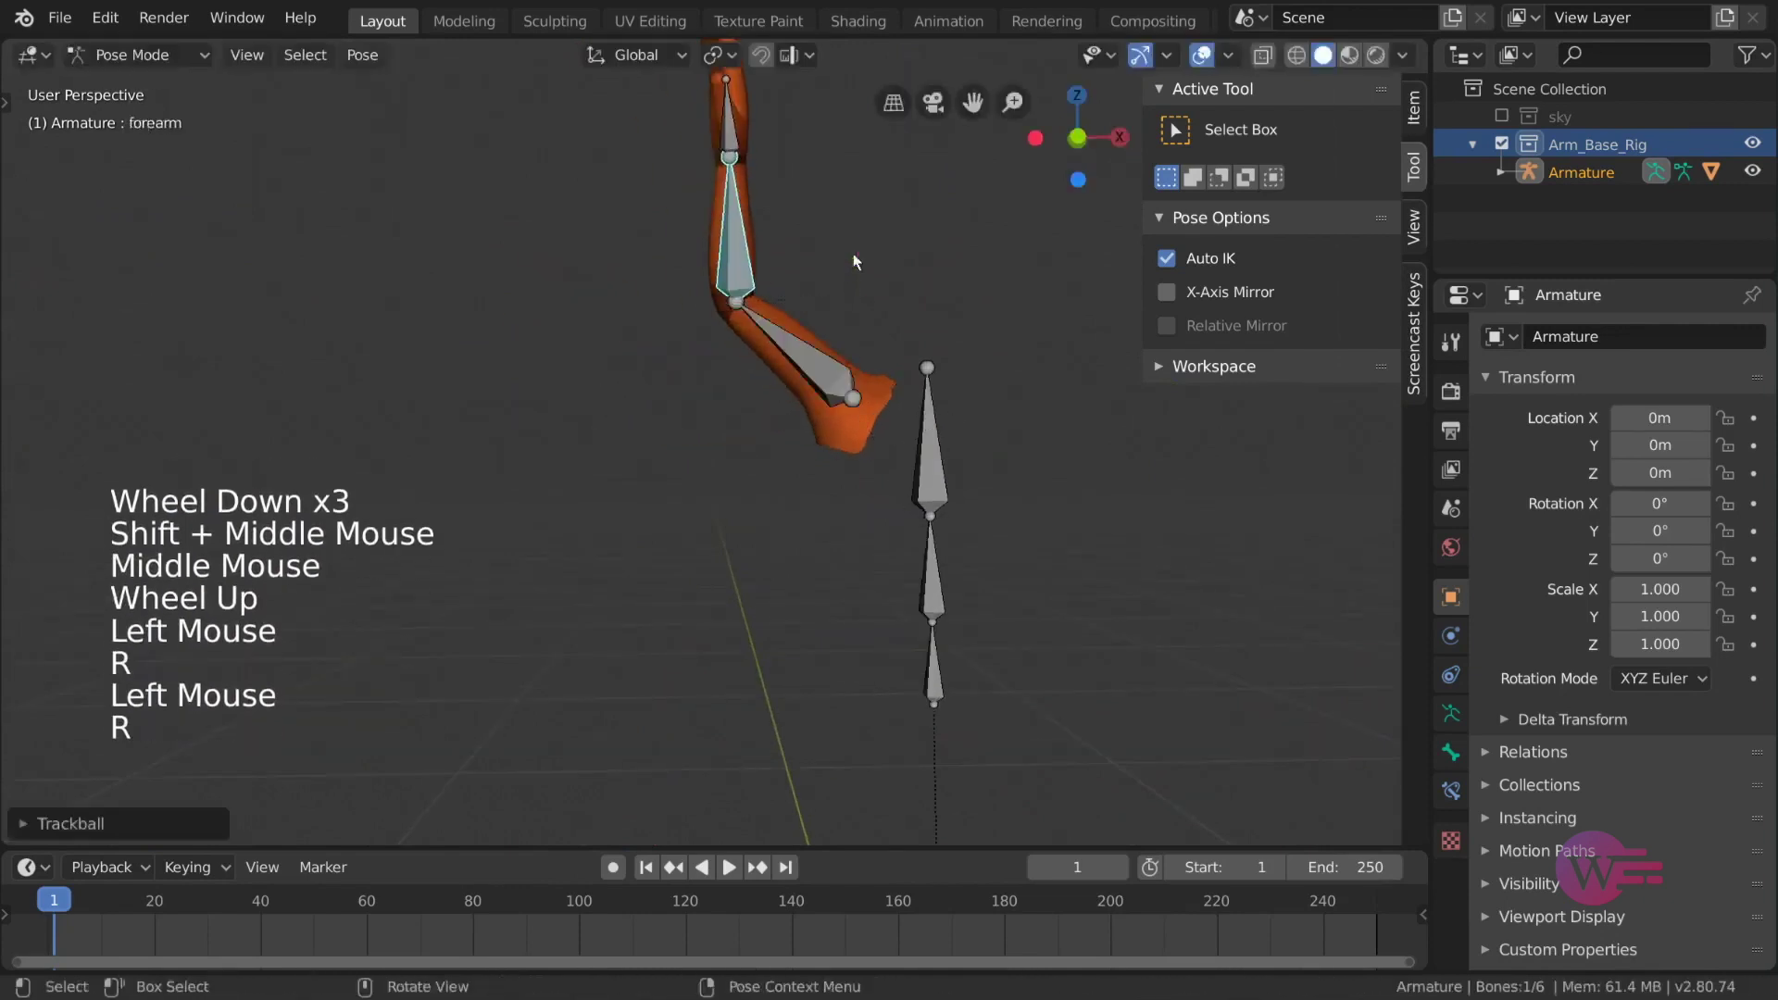
# Step: Select the hand bone, move it toward the body with Auto IK, and try rotating it on its own
pyautogui.scroll(-2, 782, 249)
pyautogui.click(726, 212)
pyautogui.press('g')
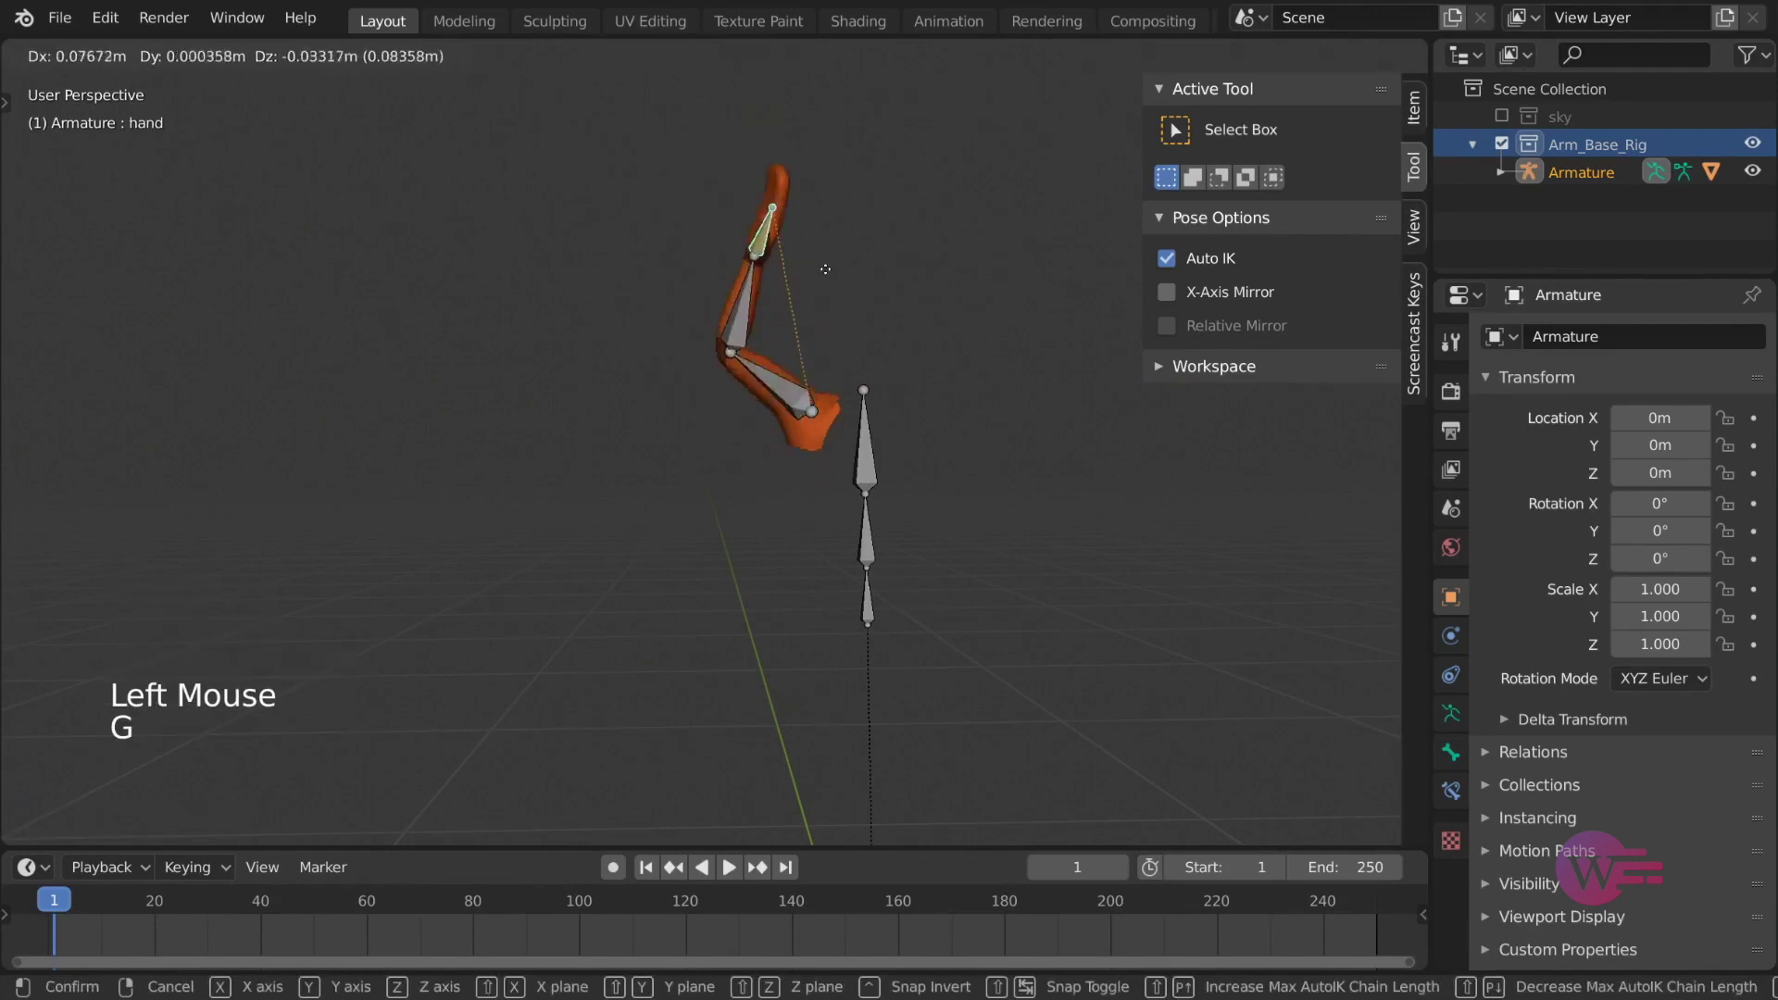
pyautogui.click(825, 269)
pyautogui.moveTo(846, 293); pyautogui.dragTo(957, 345, button='middle')
pyautogui.press('g')
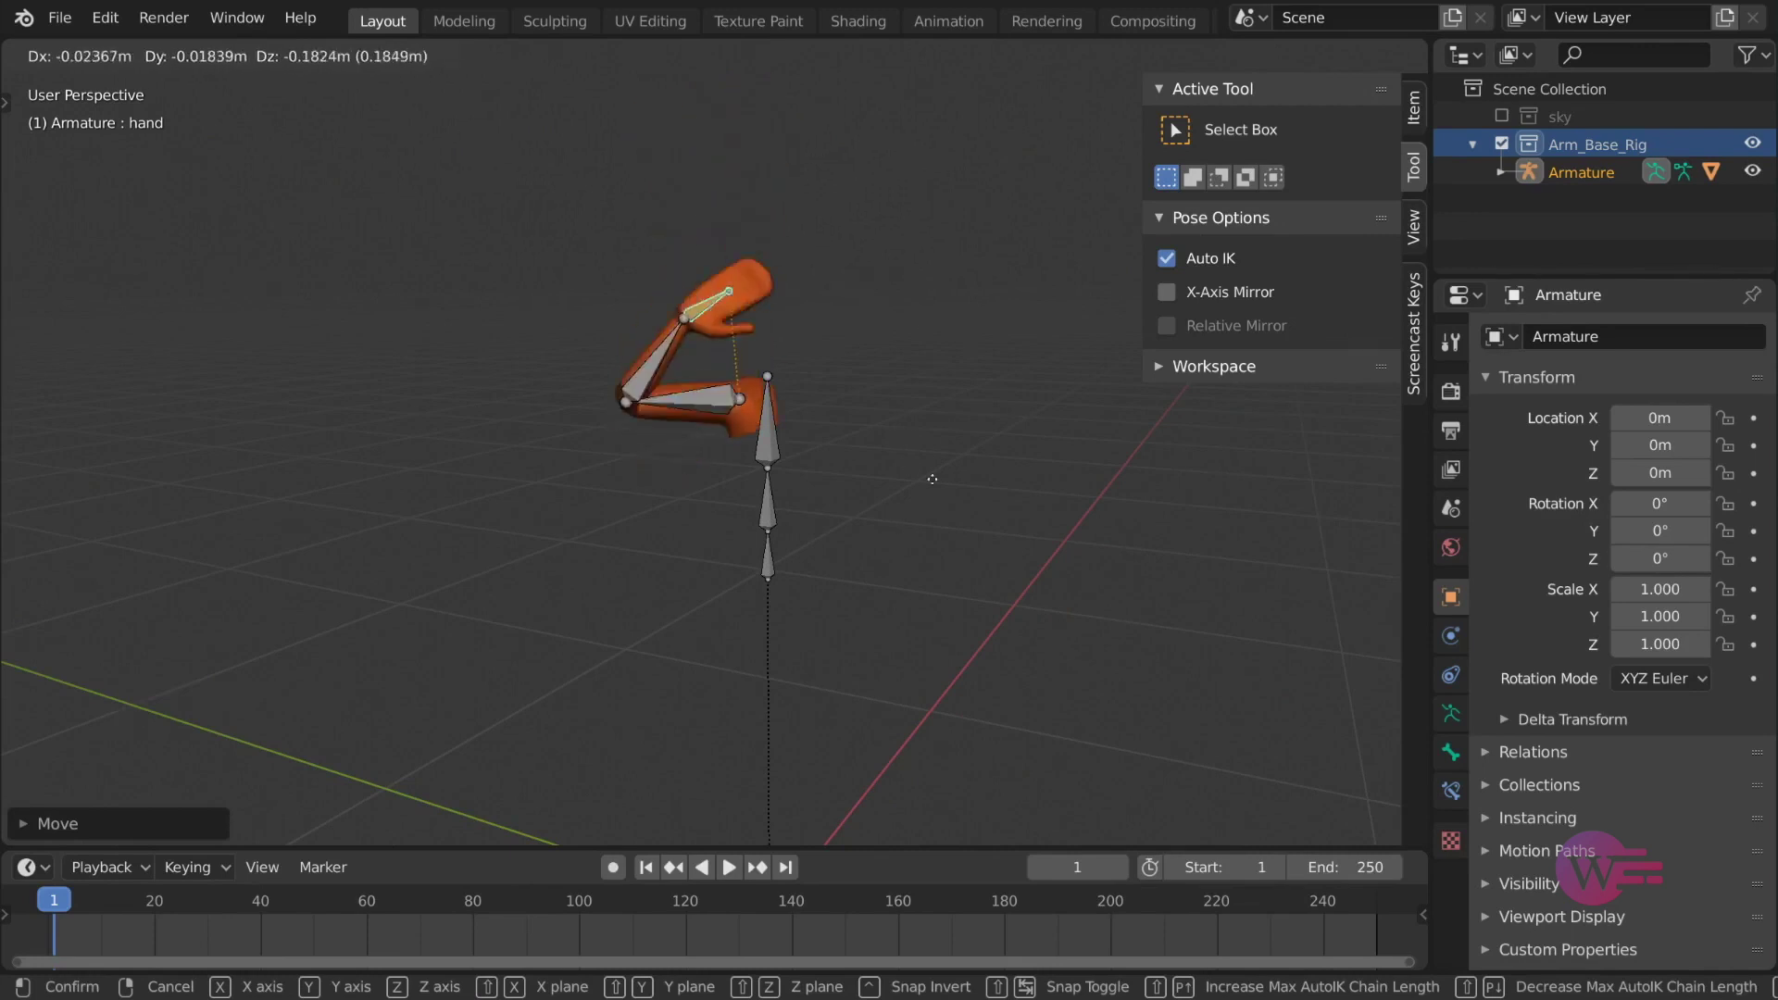
pyautogui.press('r')
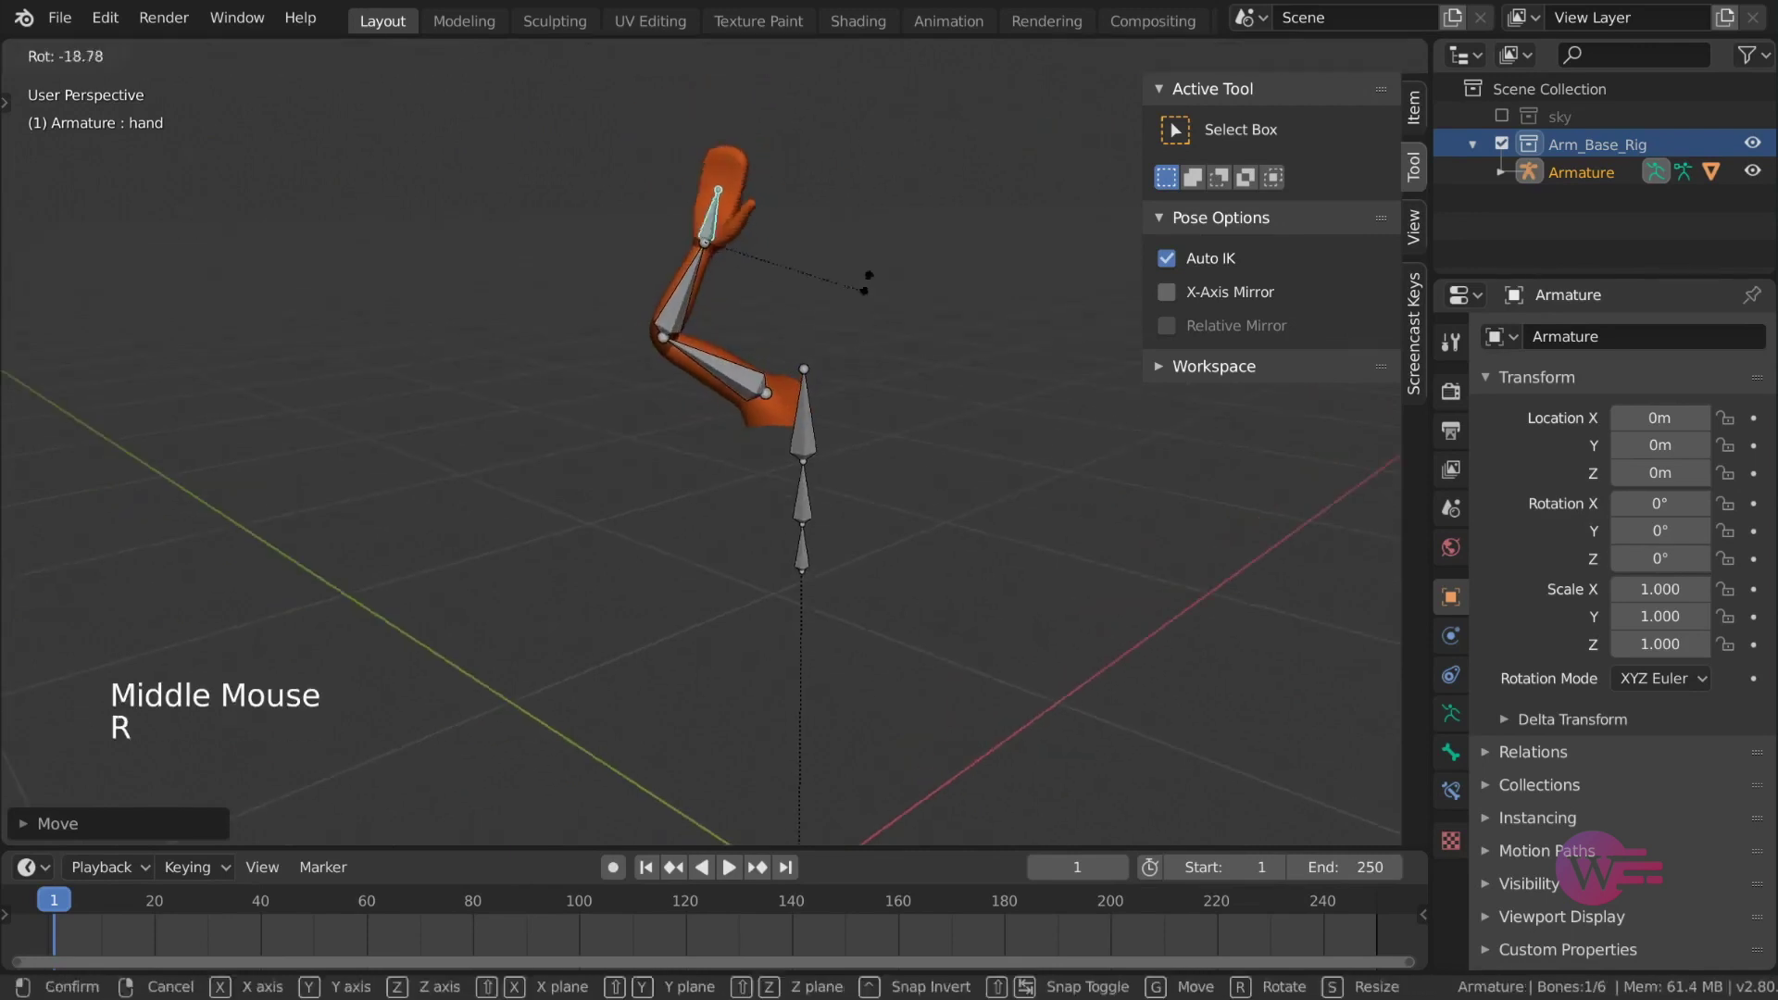
pyautogui.moveTo(939, 219); pyautogui.dragTo(924, 345, button='middle')
# Step: Reposition the hand bone with Auto IK from several angles until the whole arm stretches straight up
pyautogui.press('g')
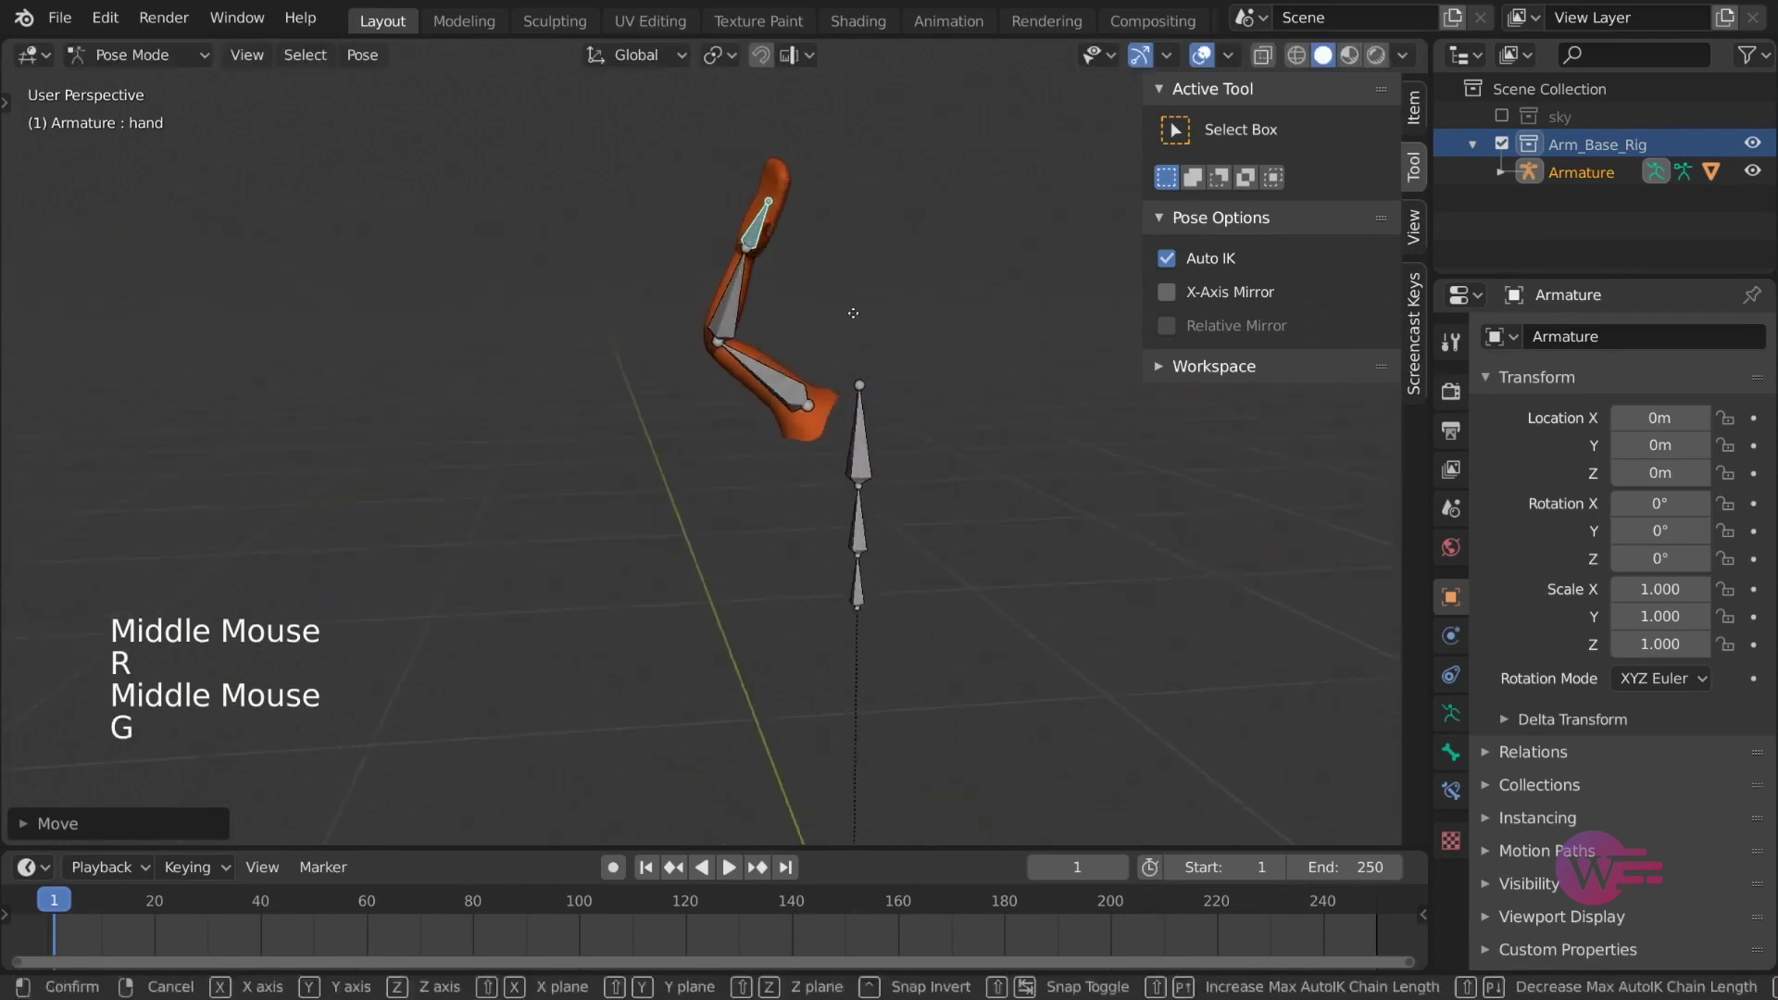
pyautogui.click(774, 396)
pyautogui.moveTo(775, 397); pyautogui.dragTo(622, 389, button='middle')
pyautogui.press('g')
pyautogui.click(602, 292)
pyautogui.moveTo(602, 292); pyautogui.dragTo(780, 465, button='middle')
pyautogui.press('g')
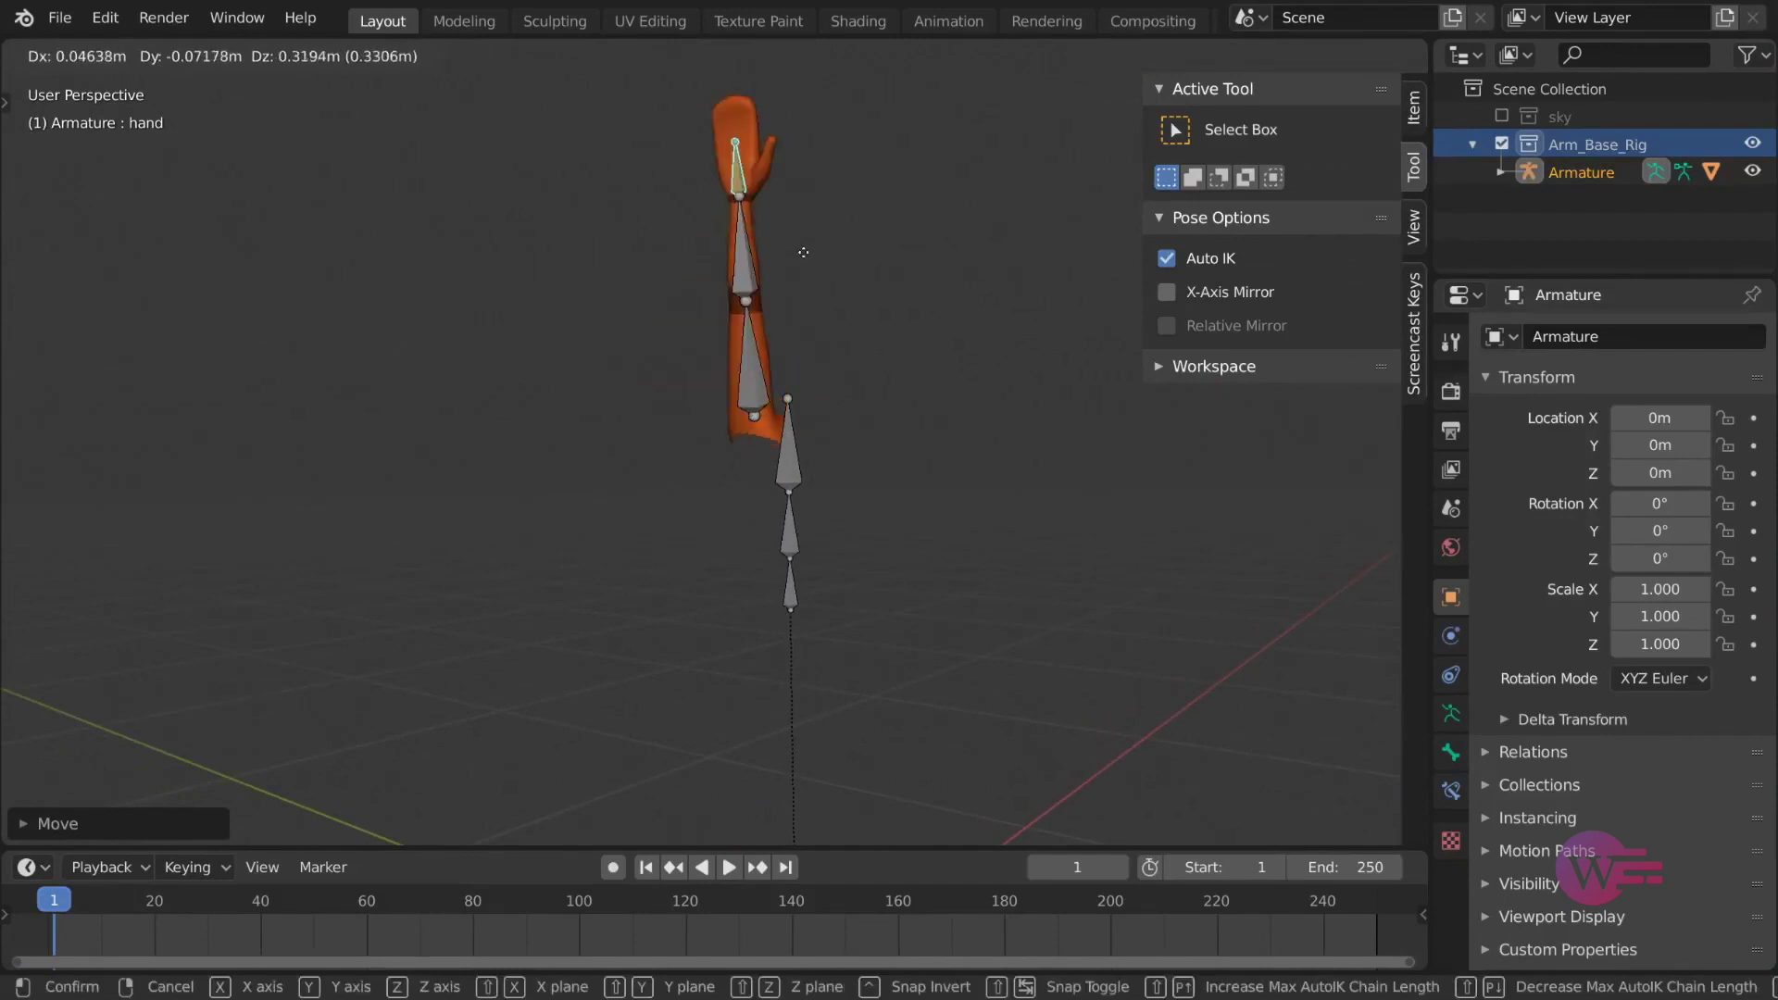
pyautogui.click(803, 252)
pyautogui.moveTo(796, 264); pyautogui.dragTo(796, 304, button='middle')
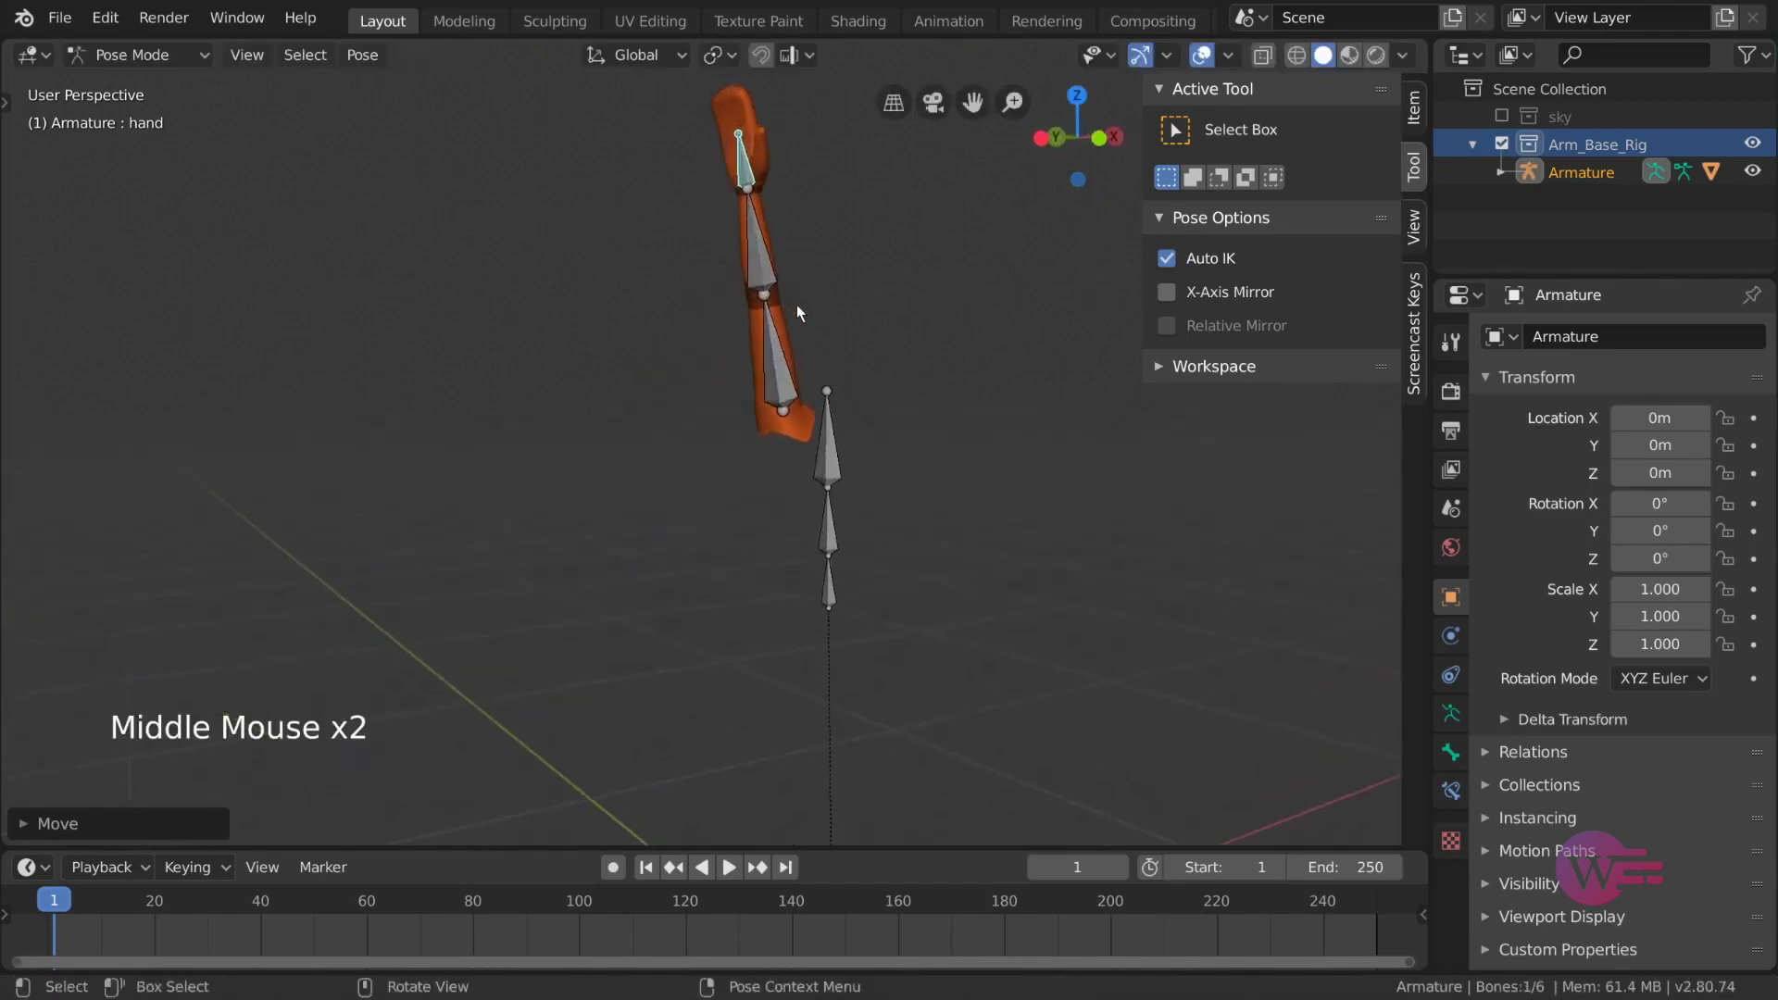
# Step: Clear the rotation and location of all armature bones and save the file
pyautogui.press('a')
pyautogui.hotkey('alt', 'r')
pyautogui.hotkey('alt', 'g')
pyautogui.moveTo(882, 357); pyautogui.dragTo(807, 418, button='middle')
pyautogui.scroll(3, 865, 376)
pyautogui.hotkey('ctrl', 's')
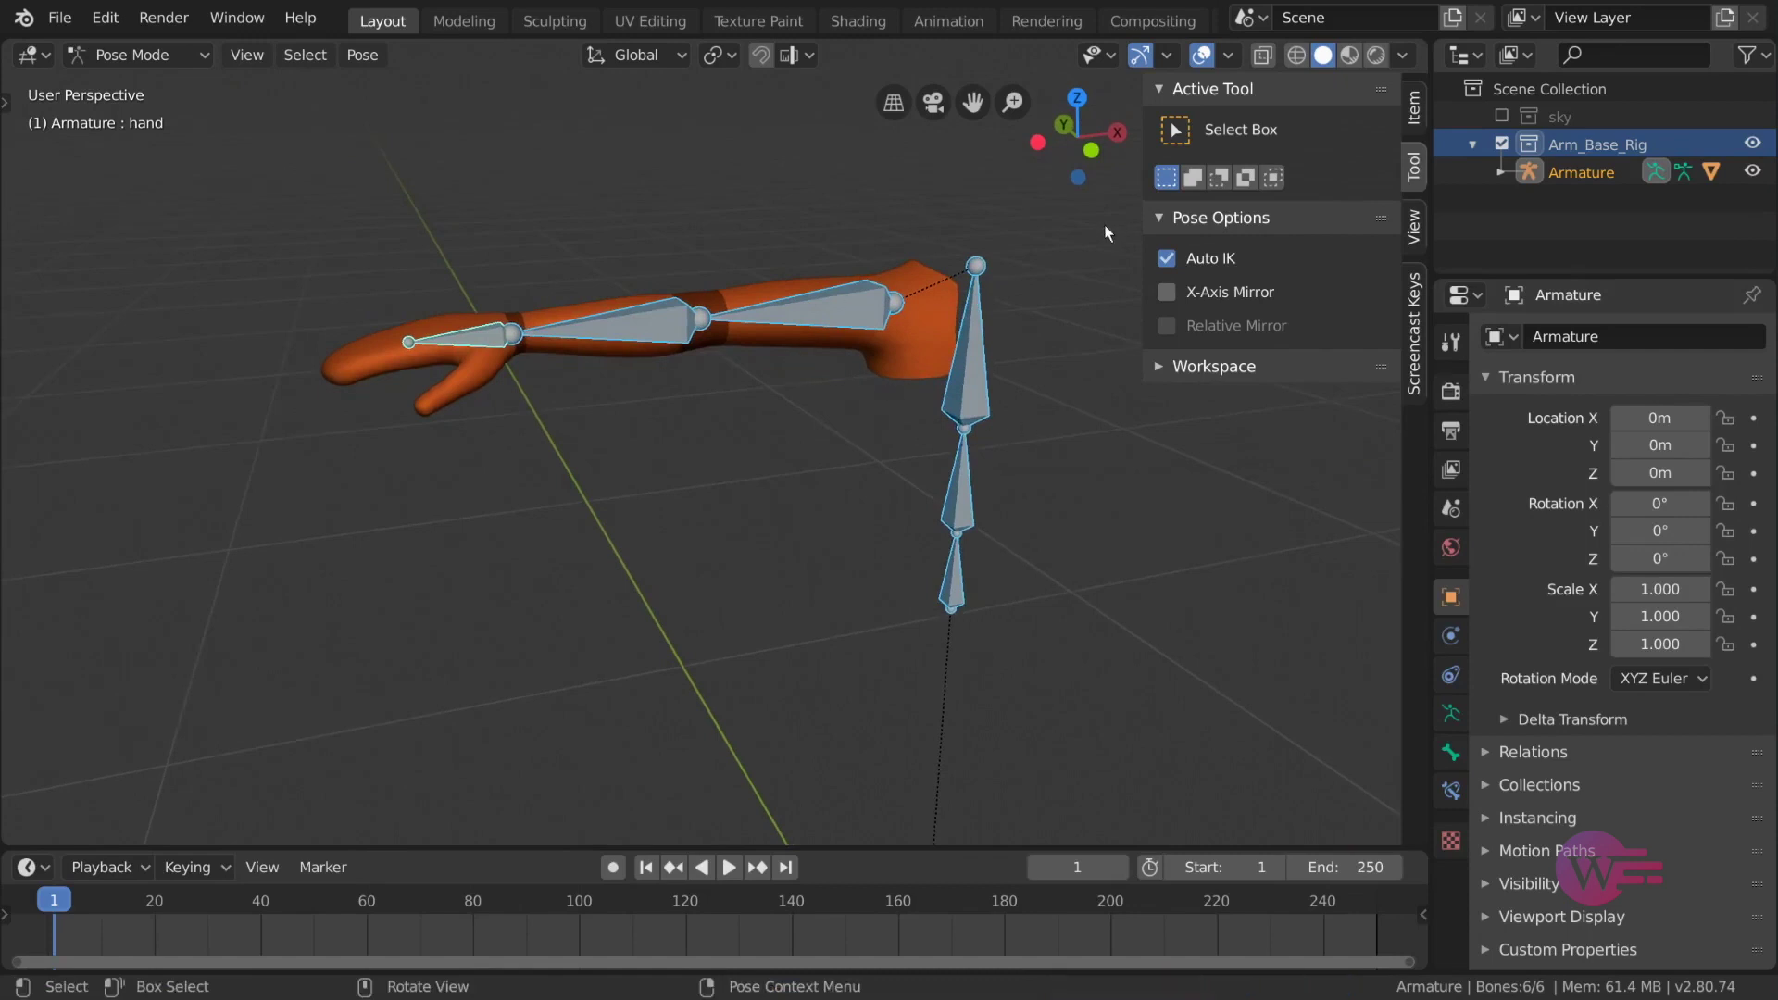
# Step: Select only the chest bone and try moving it with Auto IK still on, cancelling the move
pyautogui.moveTo(975, 365); pyautogui.dragTo(961, 427, button='middle')
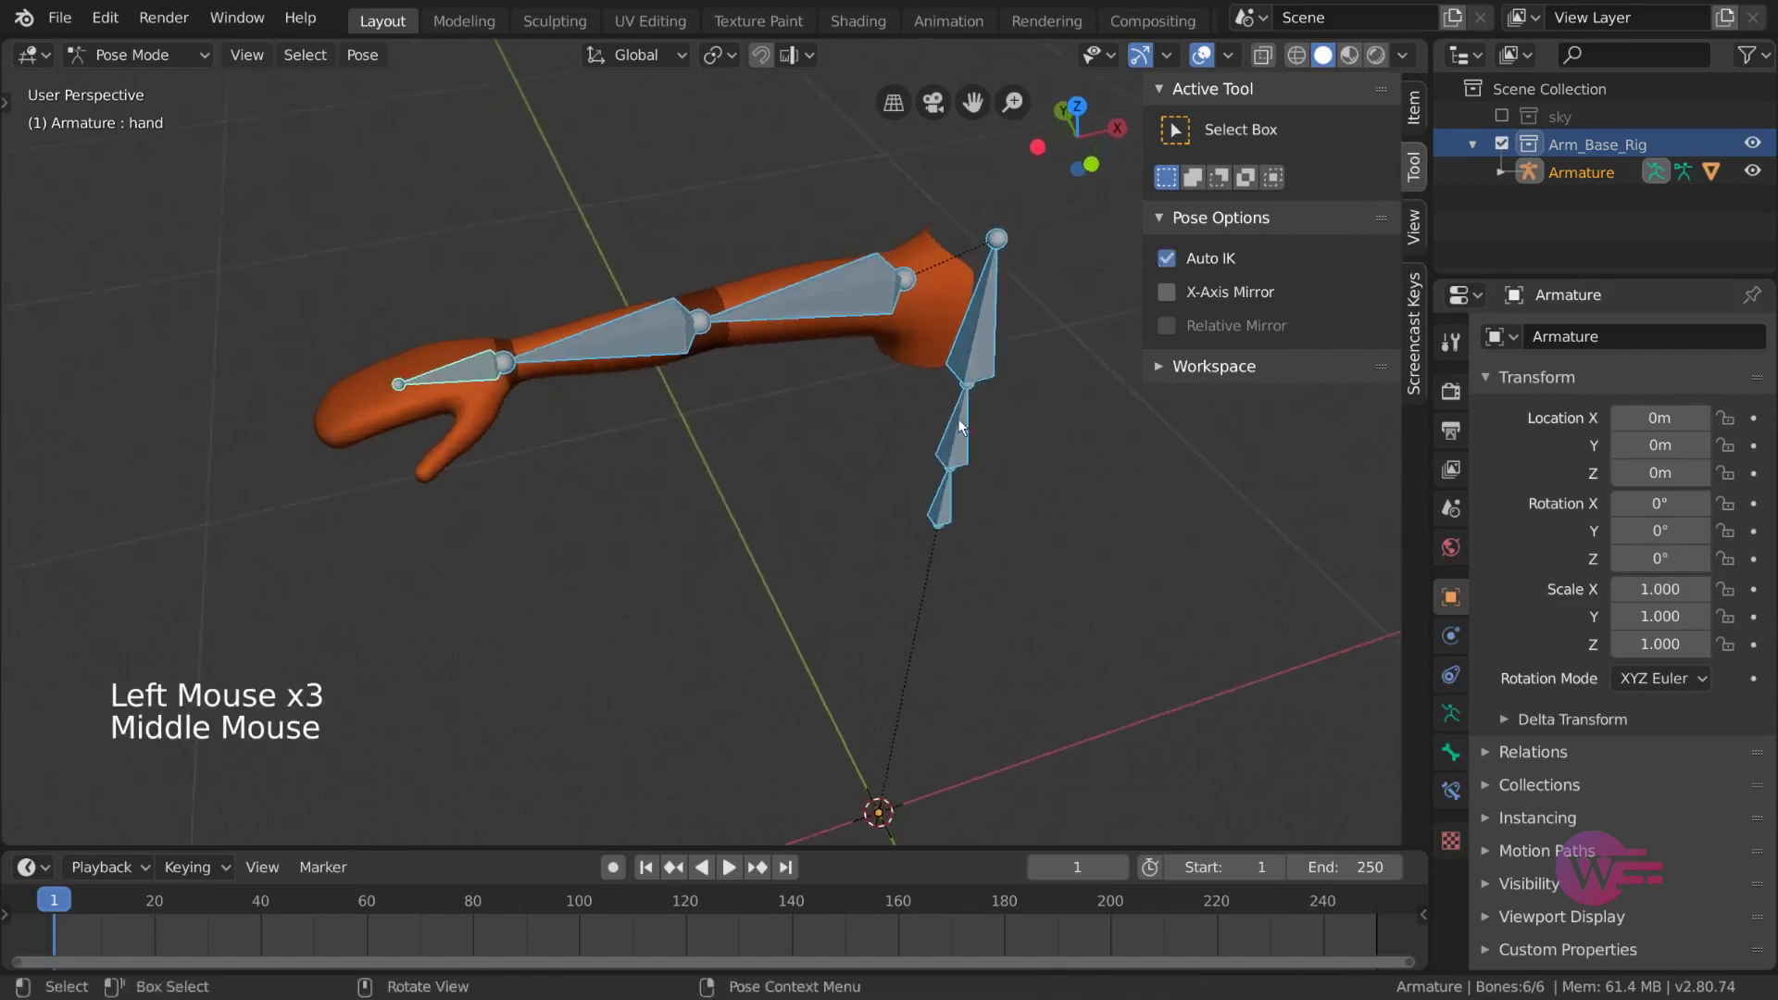
pyautogui.tripleClick(1158, 263)
pyautogui.moveTo(954, 363); pyautogui.dragTo(930, 376, button='middle')
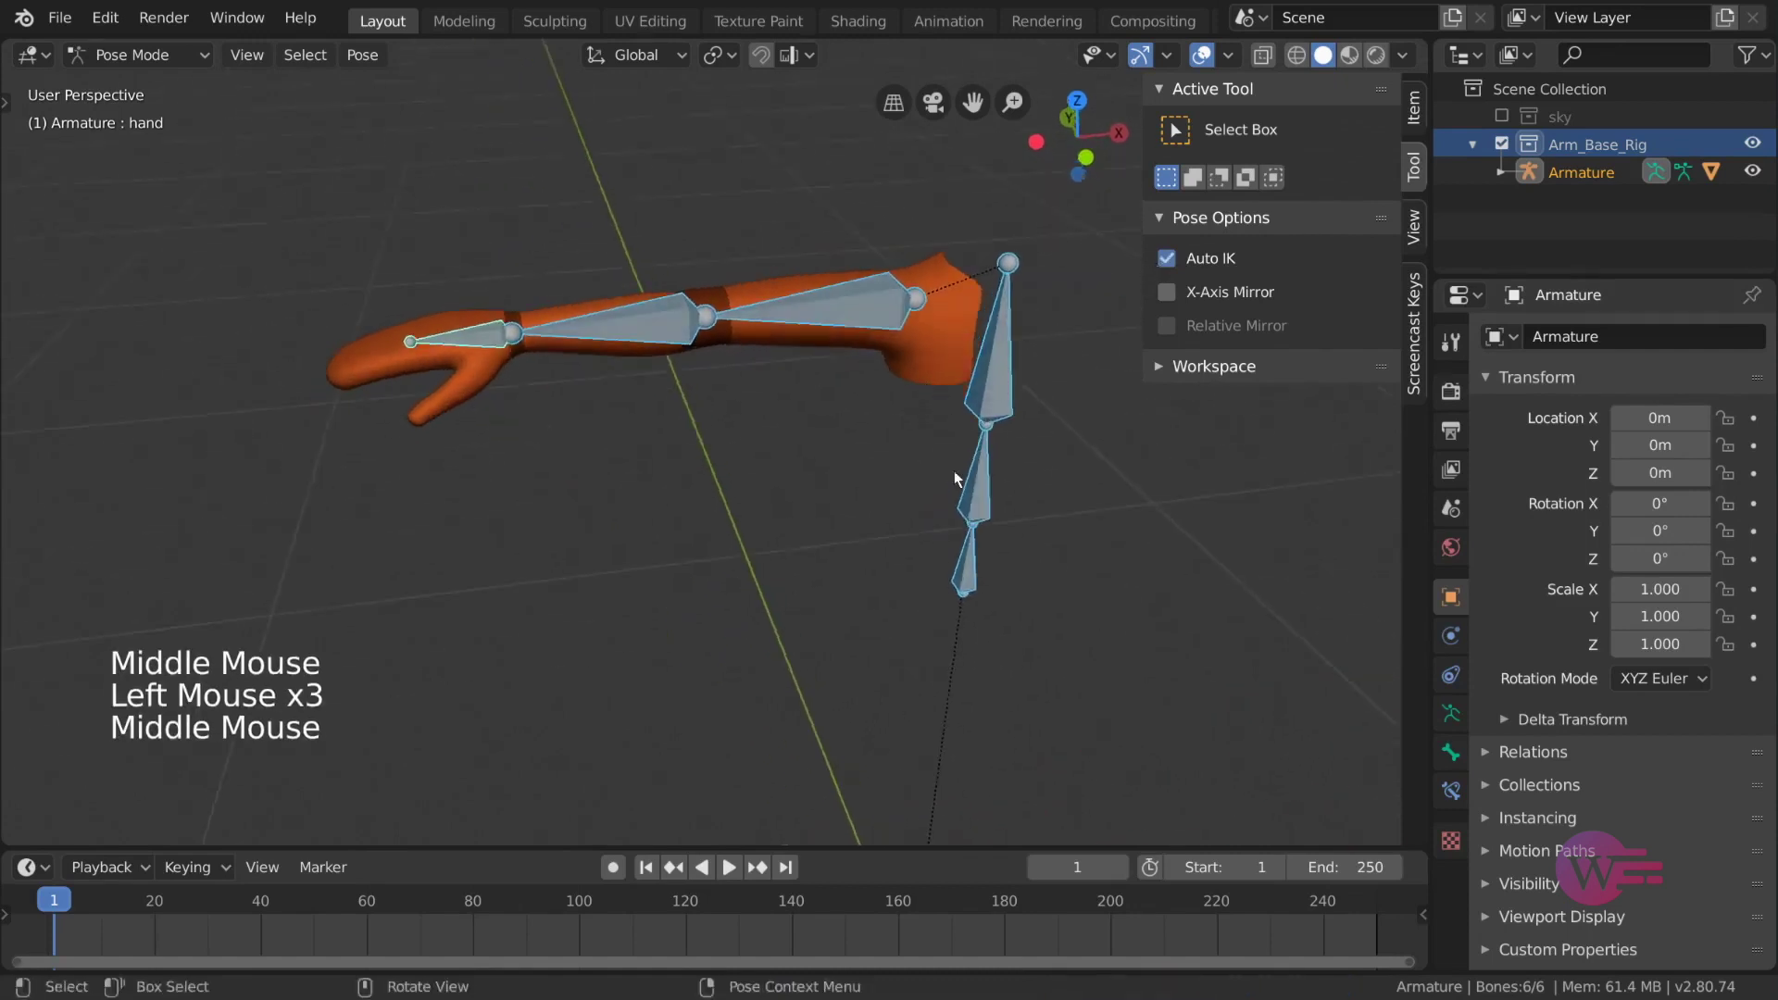
pyautogui.click(992, 332)
pyautogui.moveTo(992, 332); pyautogui.dragTo(982, 366, button='middle')
pyautogui.press('g')
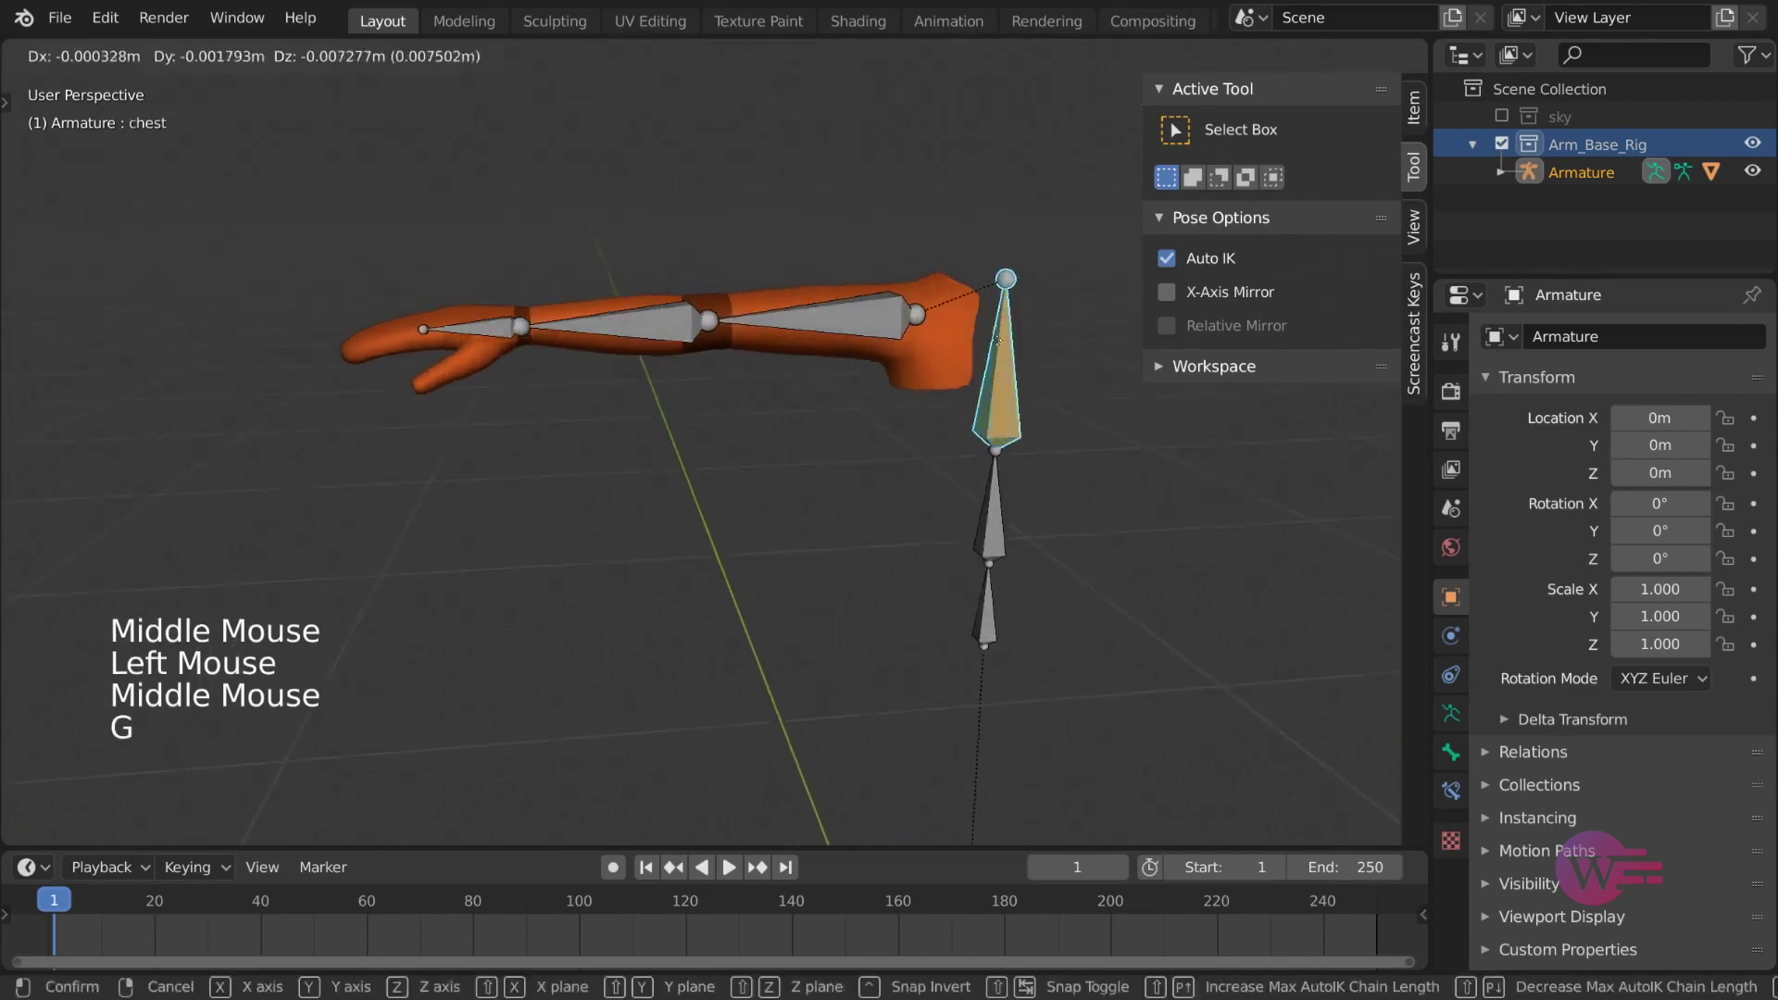
pyautogui.rightClick(1010, 310)
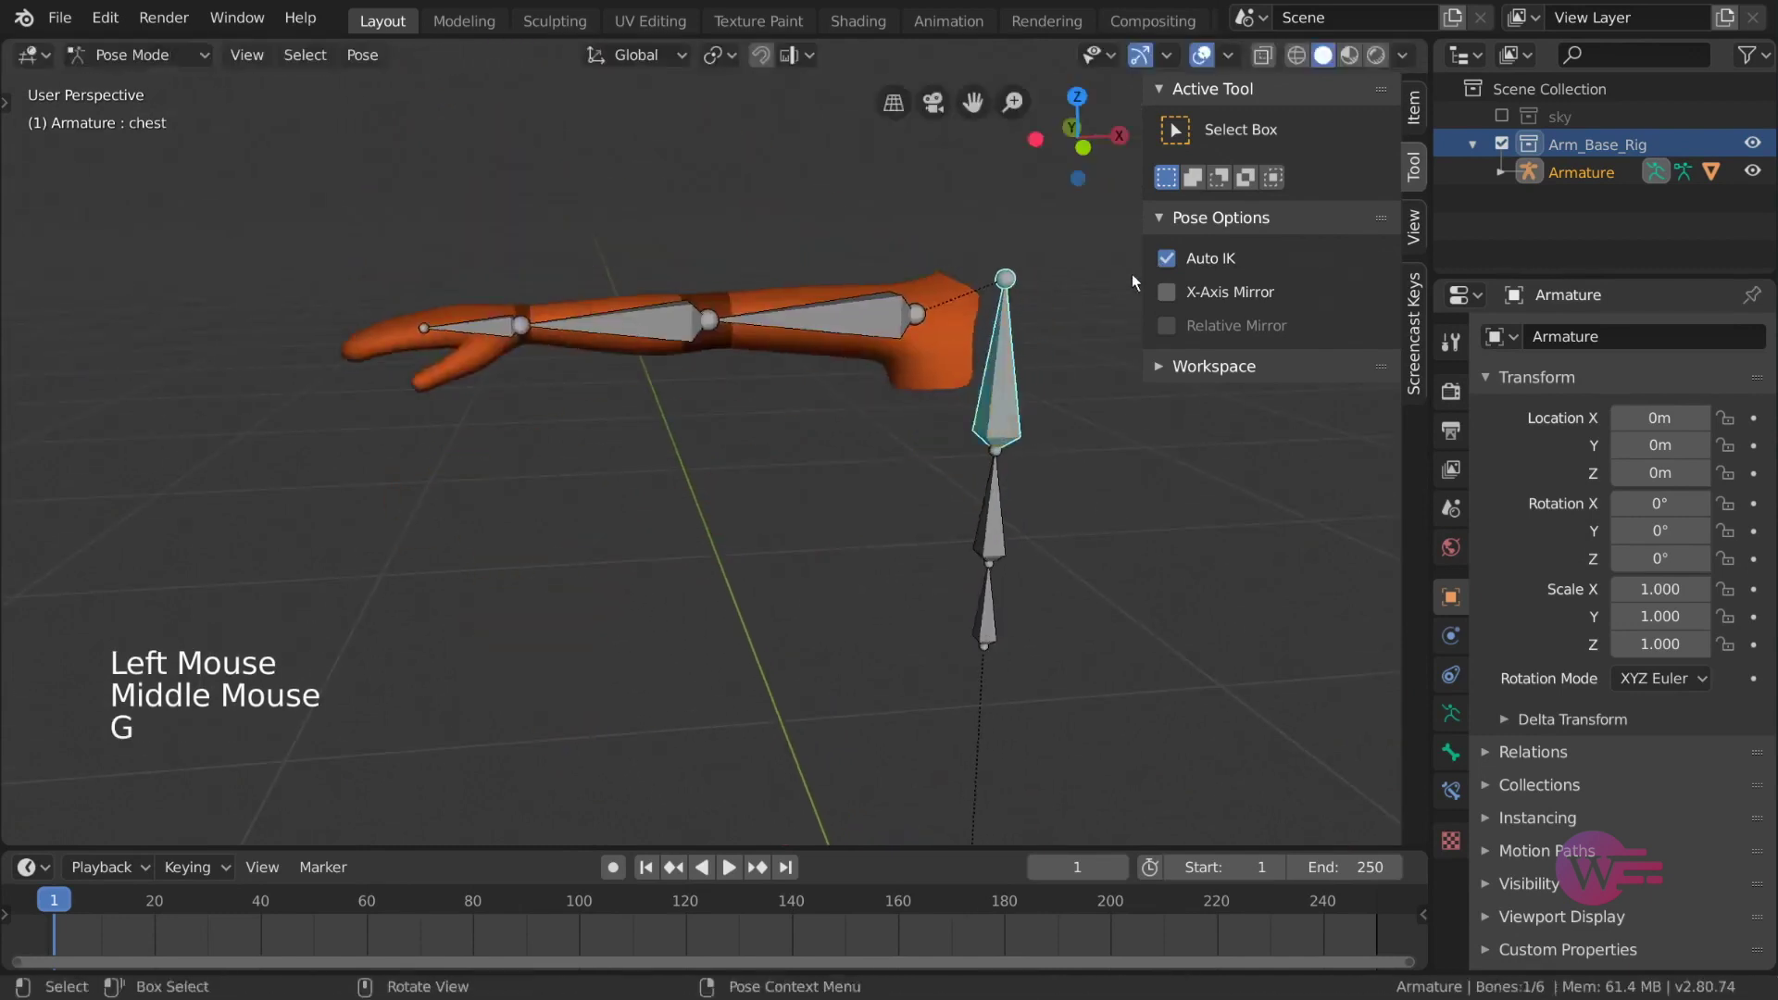
# Step: Disable Auto IK in the pose options and hide the viewport sidebar
pyautogui.click(1169, 259)
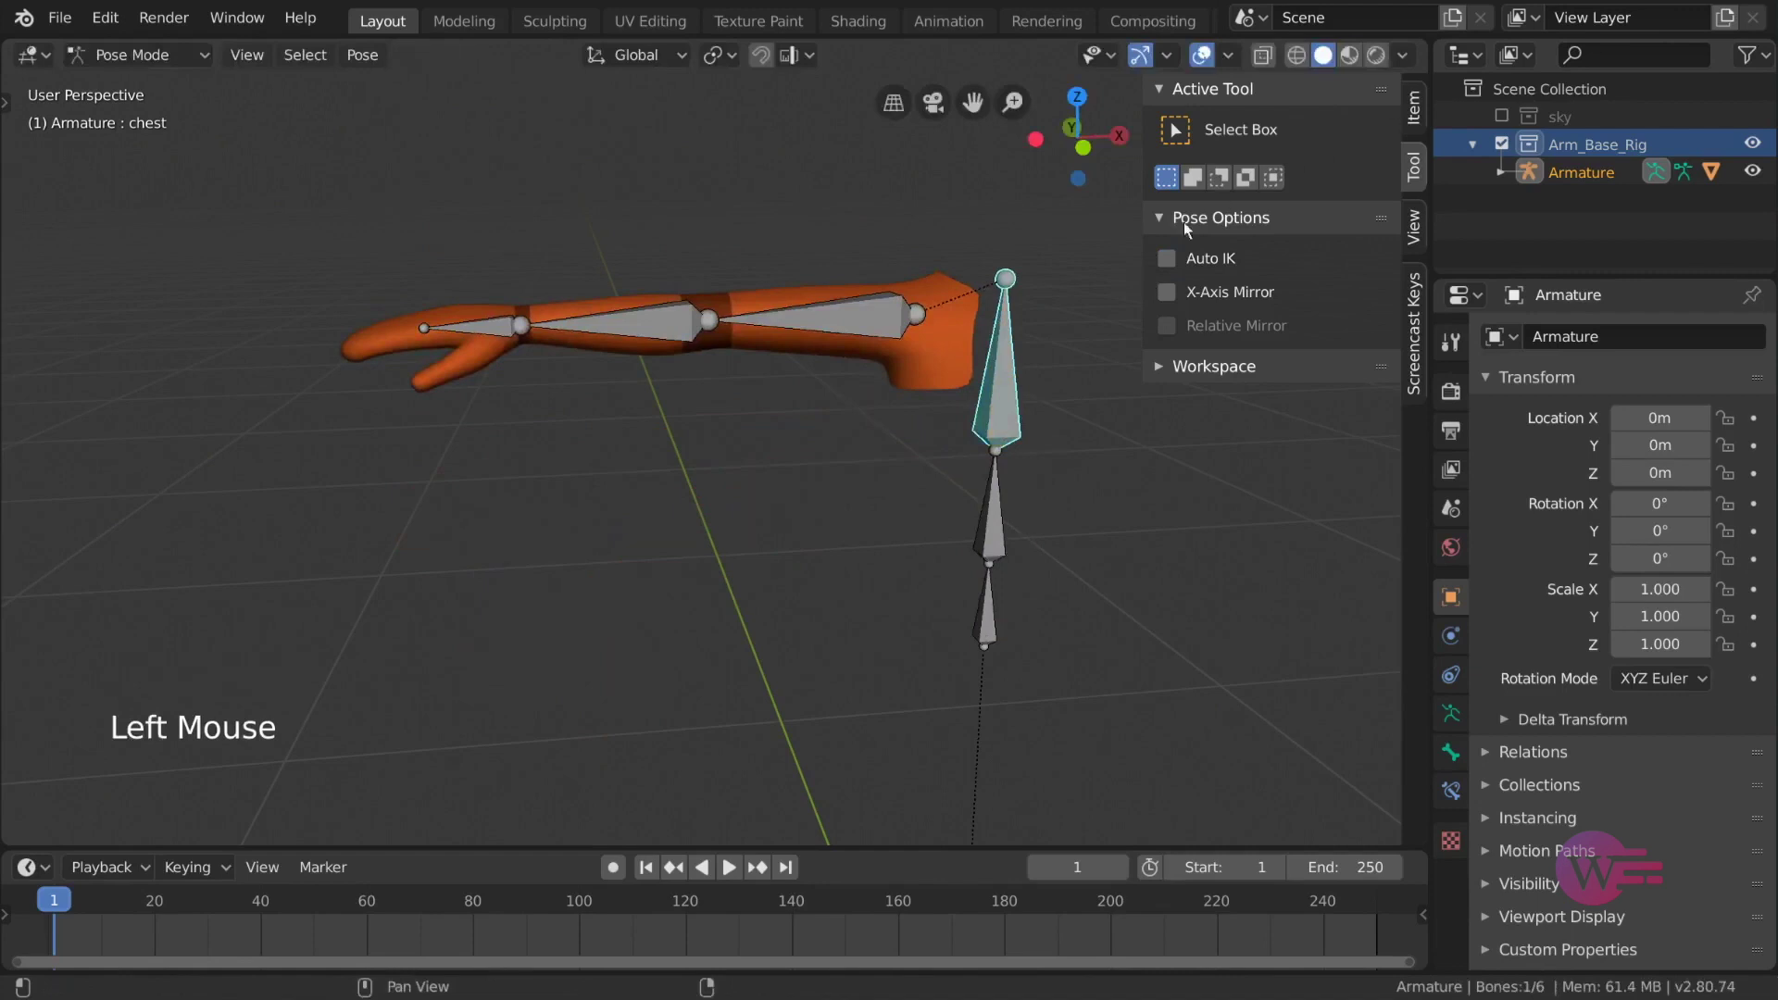
pyautogui.press('n')
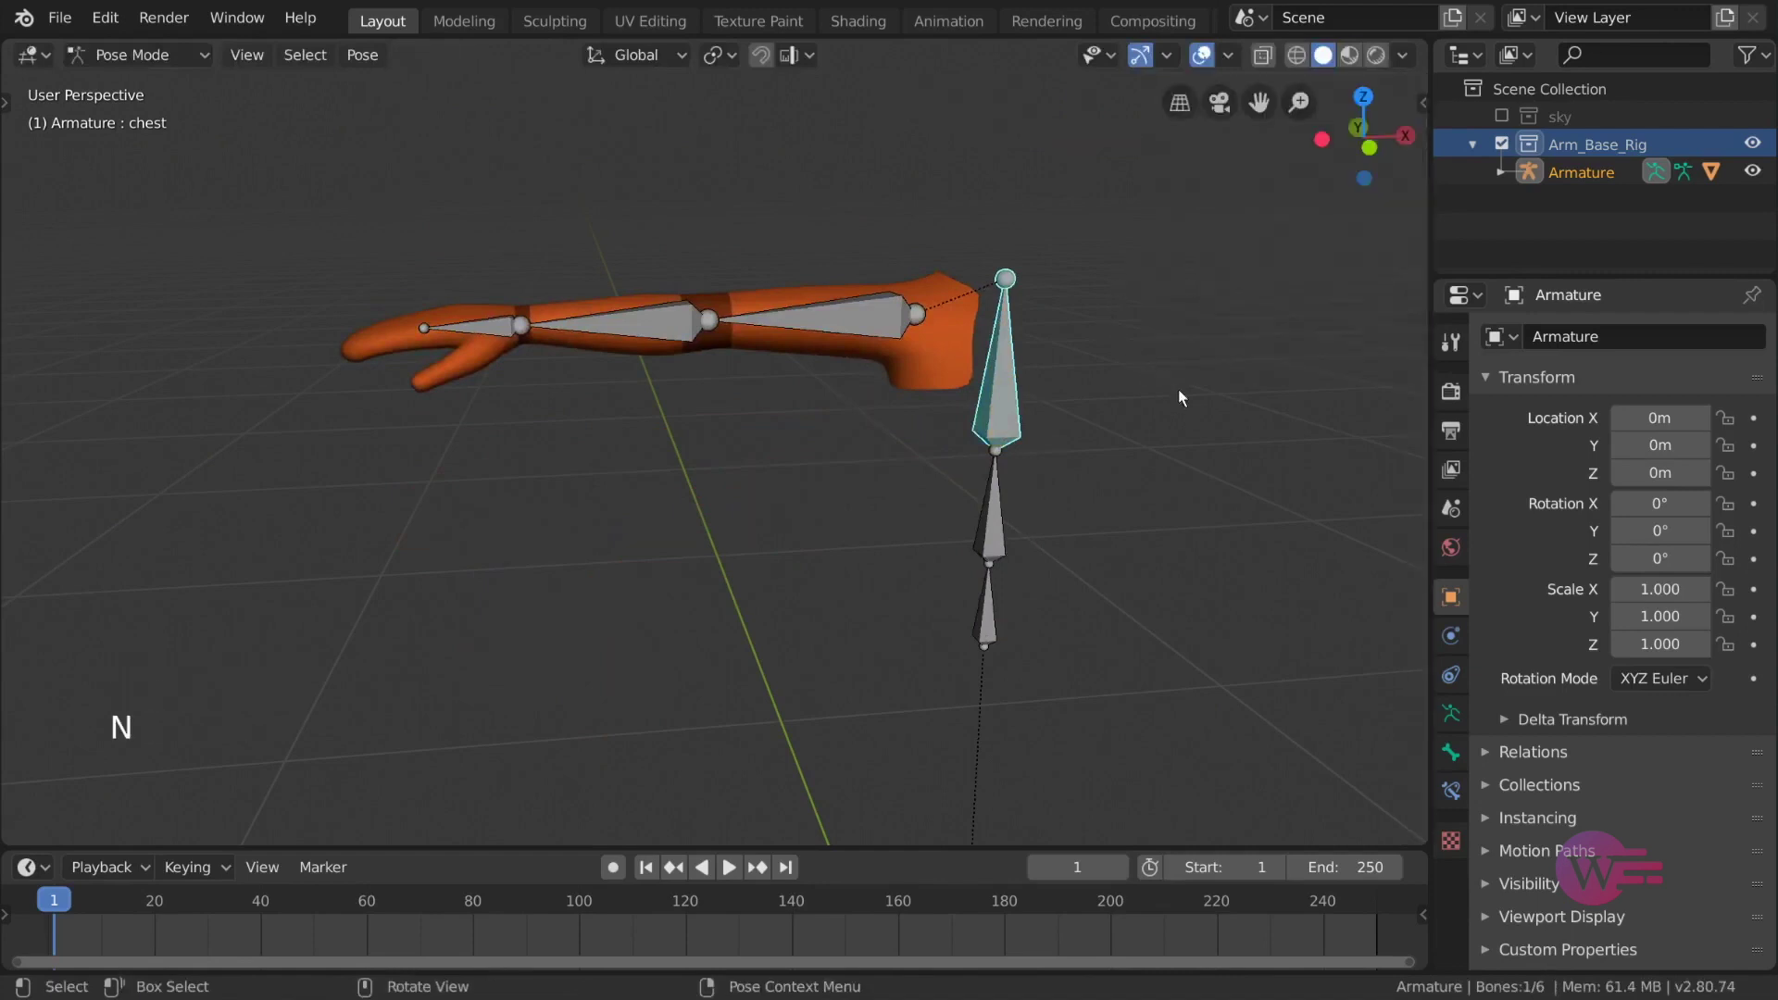
pyautogui.moveTo(1241, 517); pyautogui.dragTo(1122, 389, button='middle')
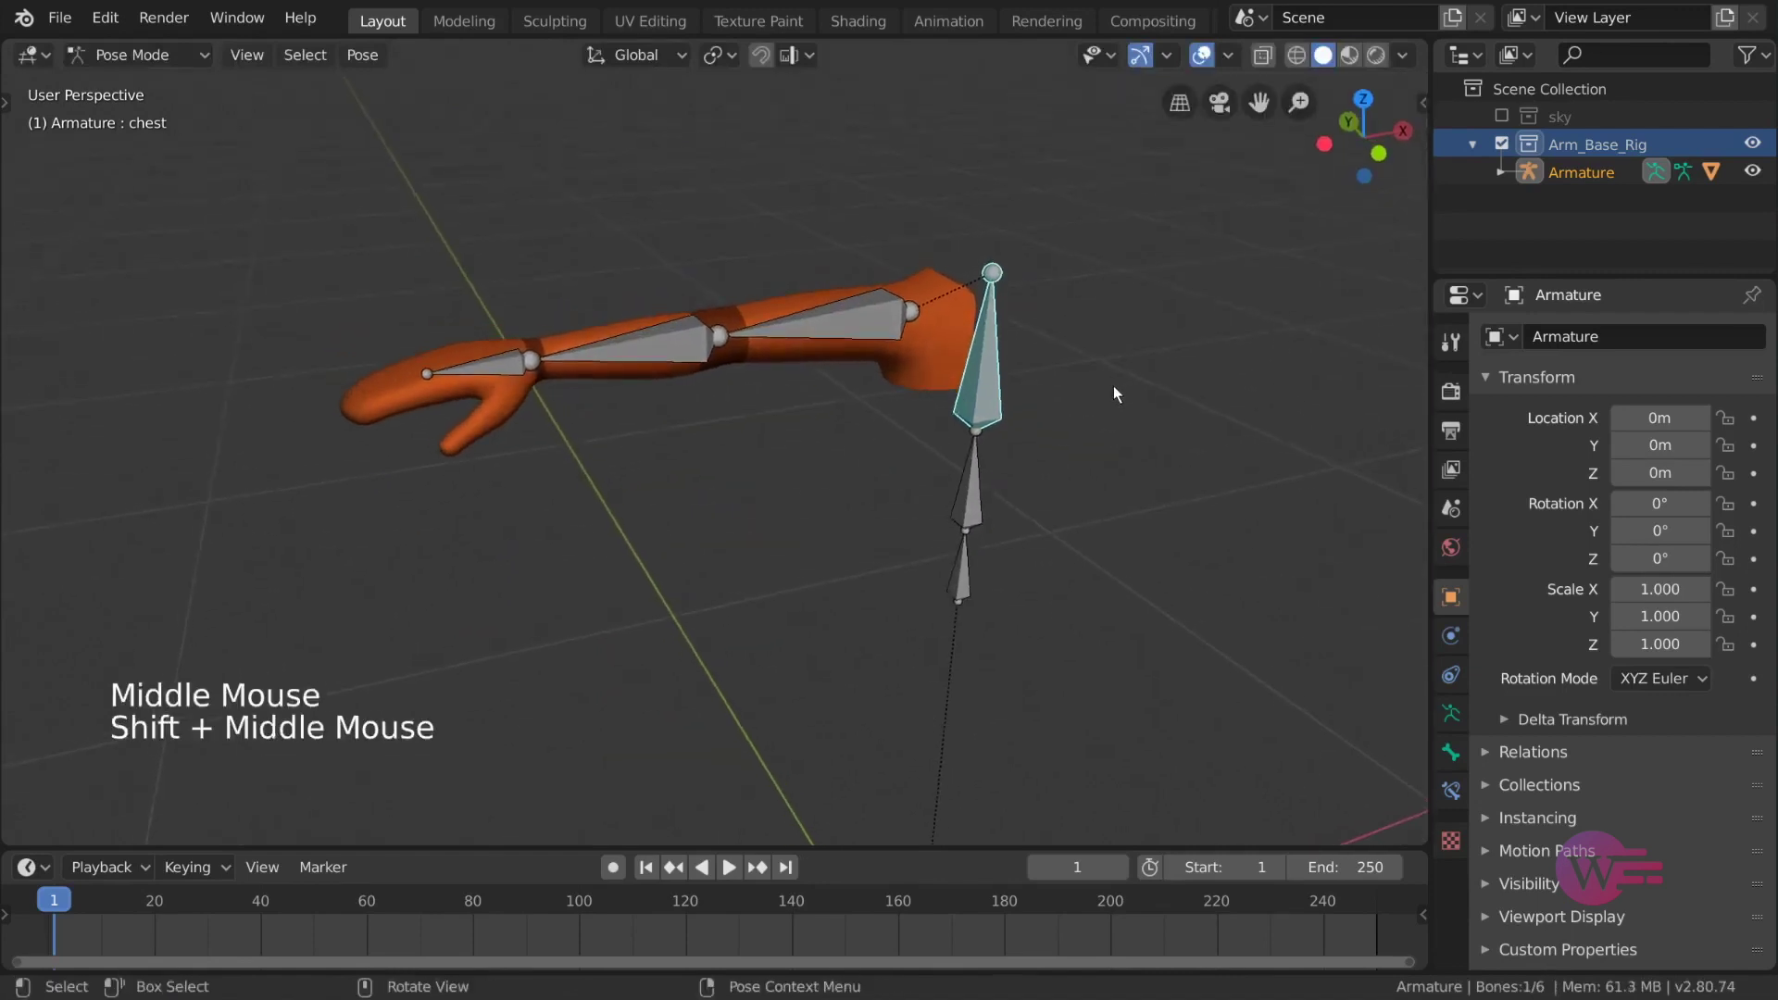
# Step: Switch the armature to Object Mode and back to Pose Mode
pyautogui.hotkey('ctrl', 'Tab')
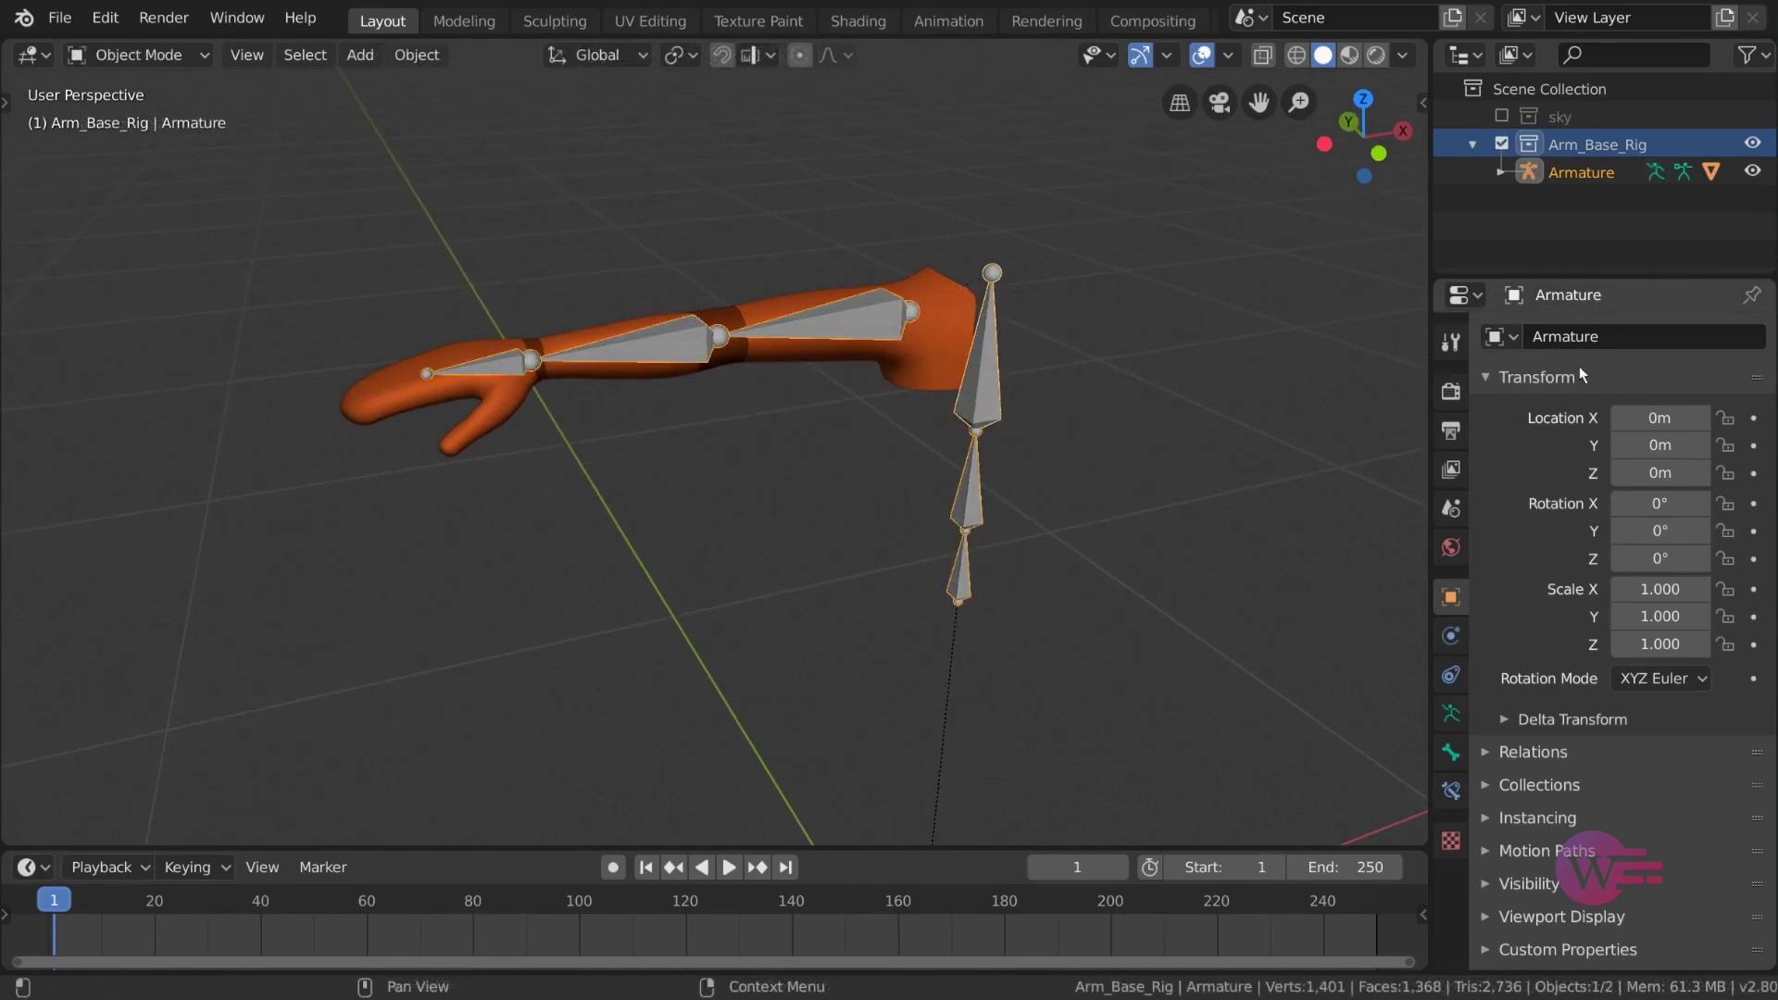
pyautogui.click(185, 54)
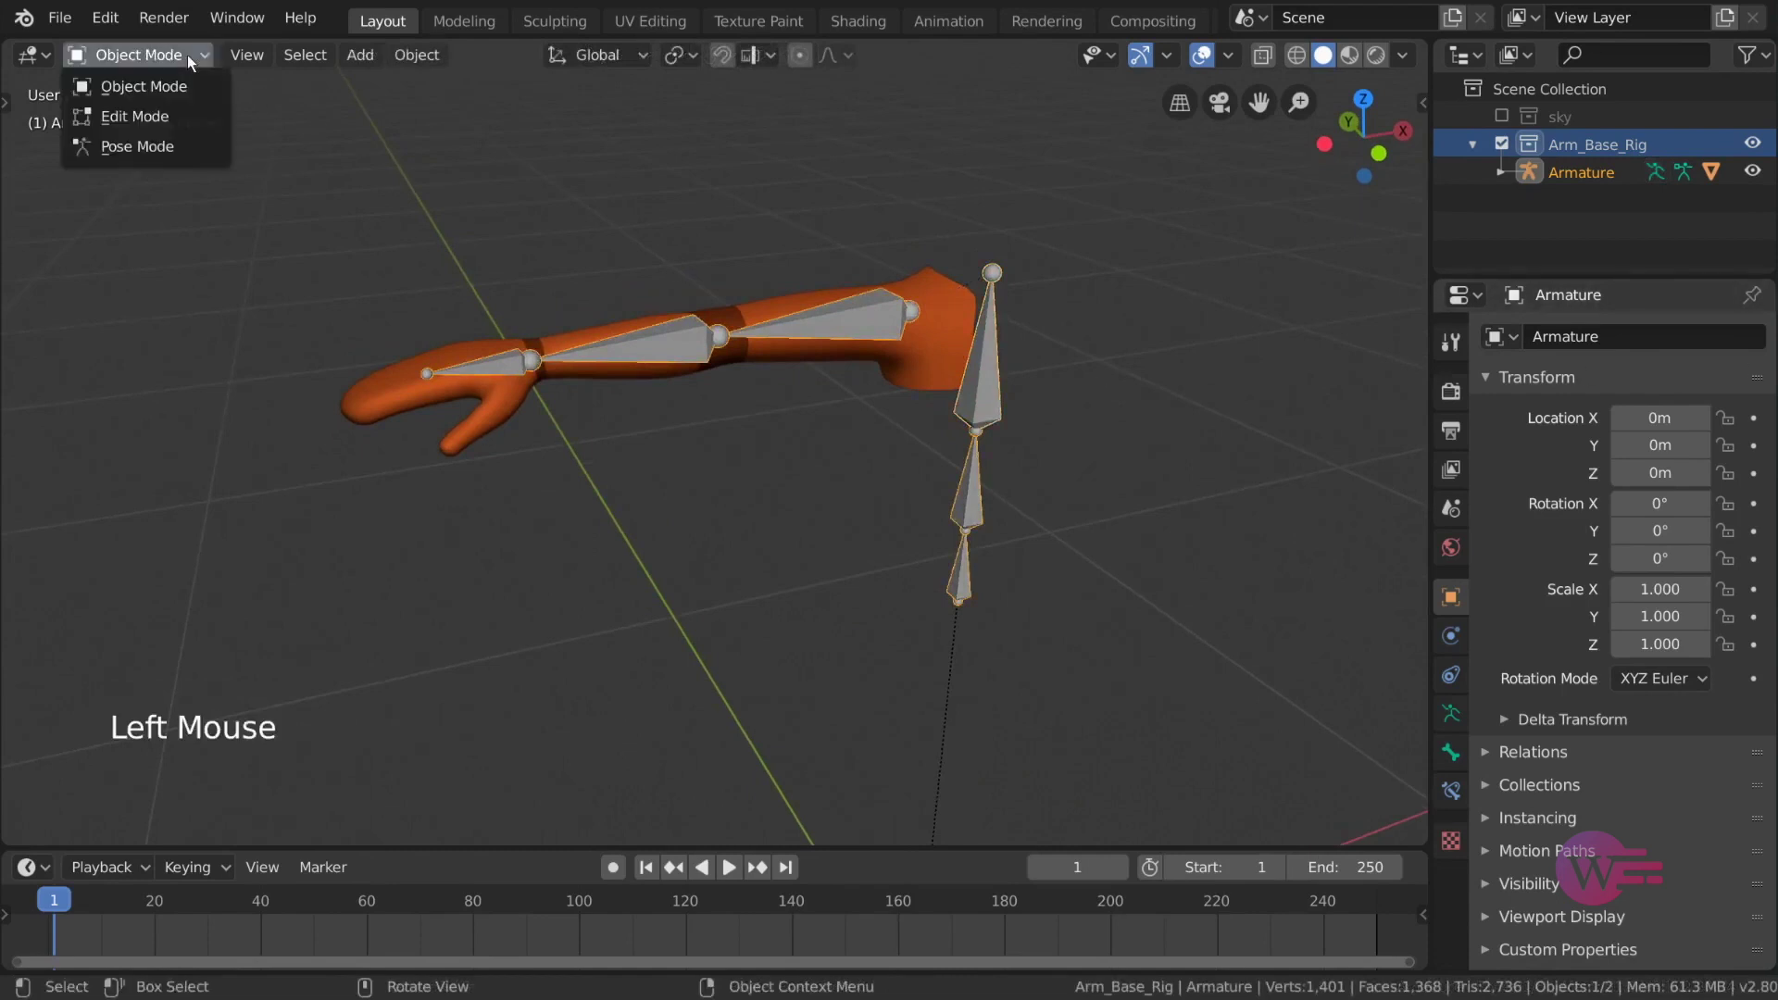
pyautogui.click(149, 145)
# Step: Select the forearm bone and add an Inverse Kinematics bone constraint to it
pyautogui.moveTo(722, 343); pyautogui.dragTo(797, 379, button='middle')
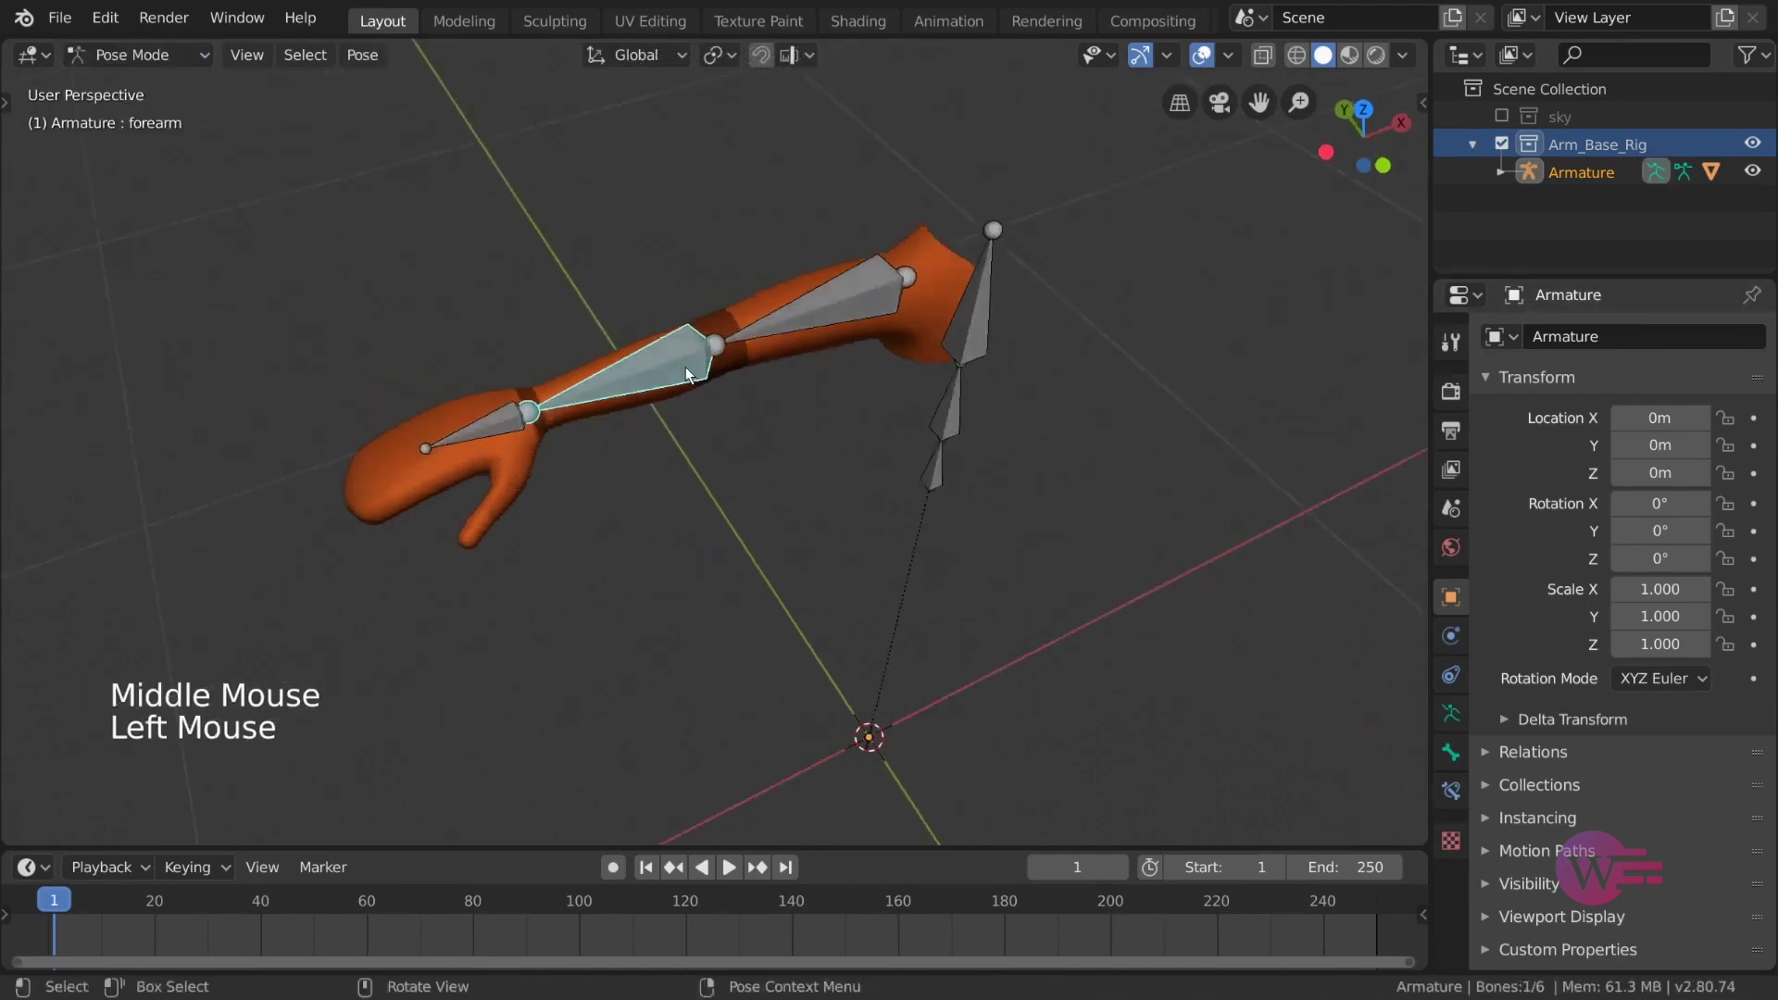
pyautogui.click(1450, 792)
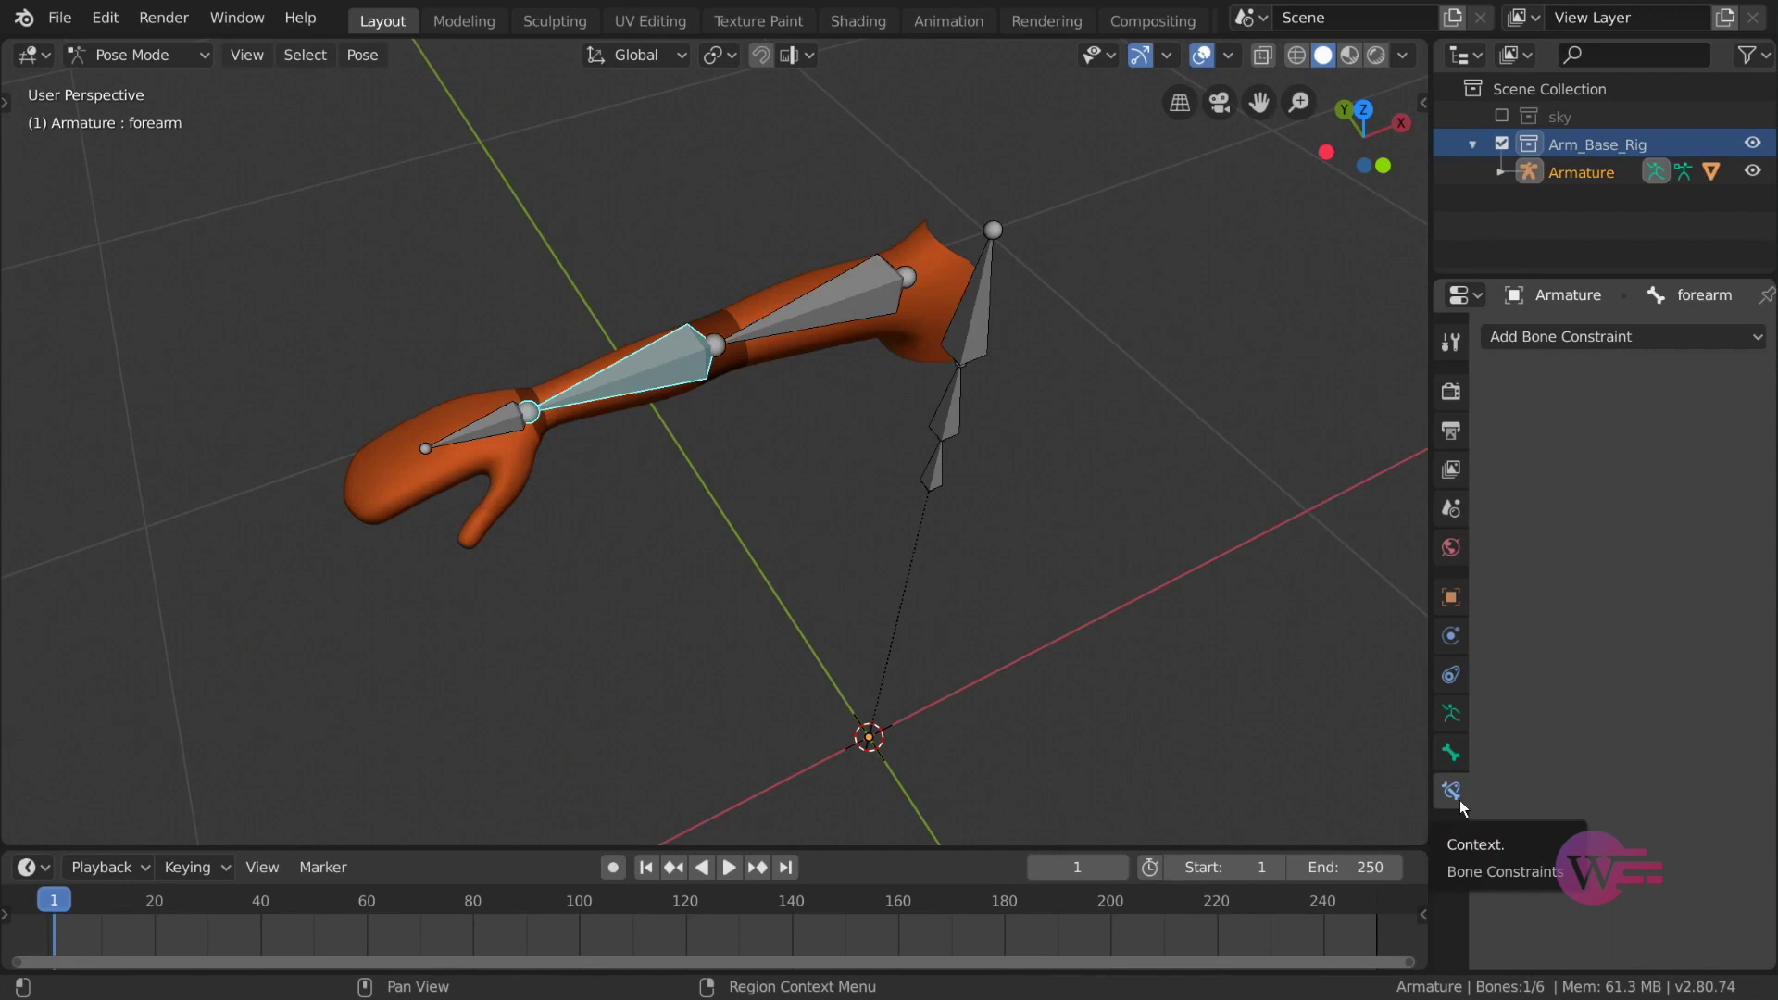
pyautogui.click(1660, 342)
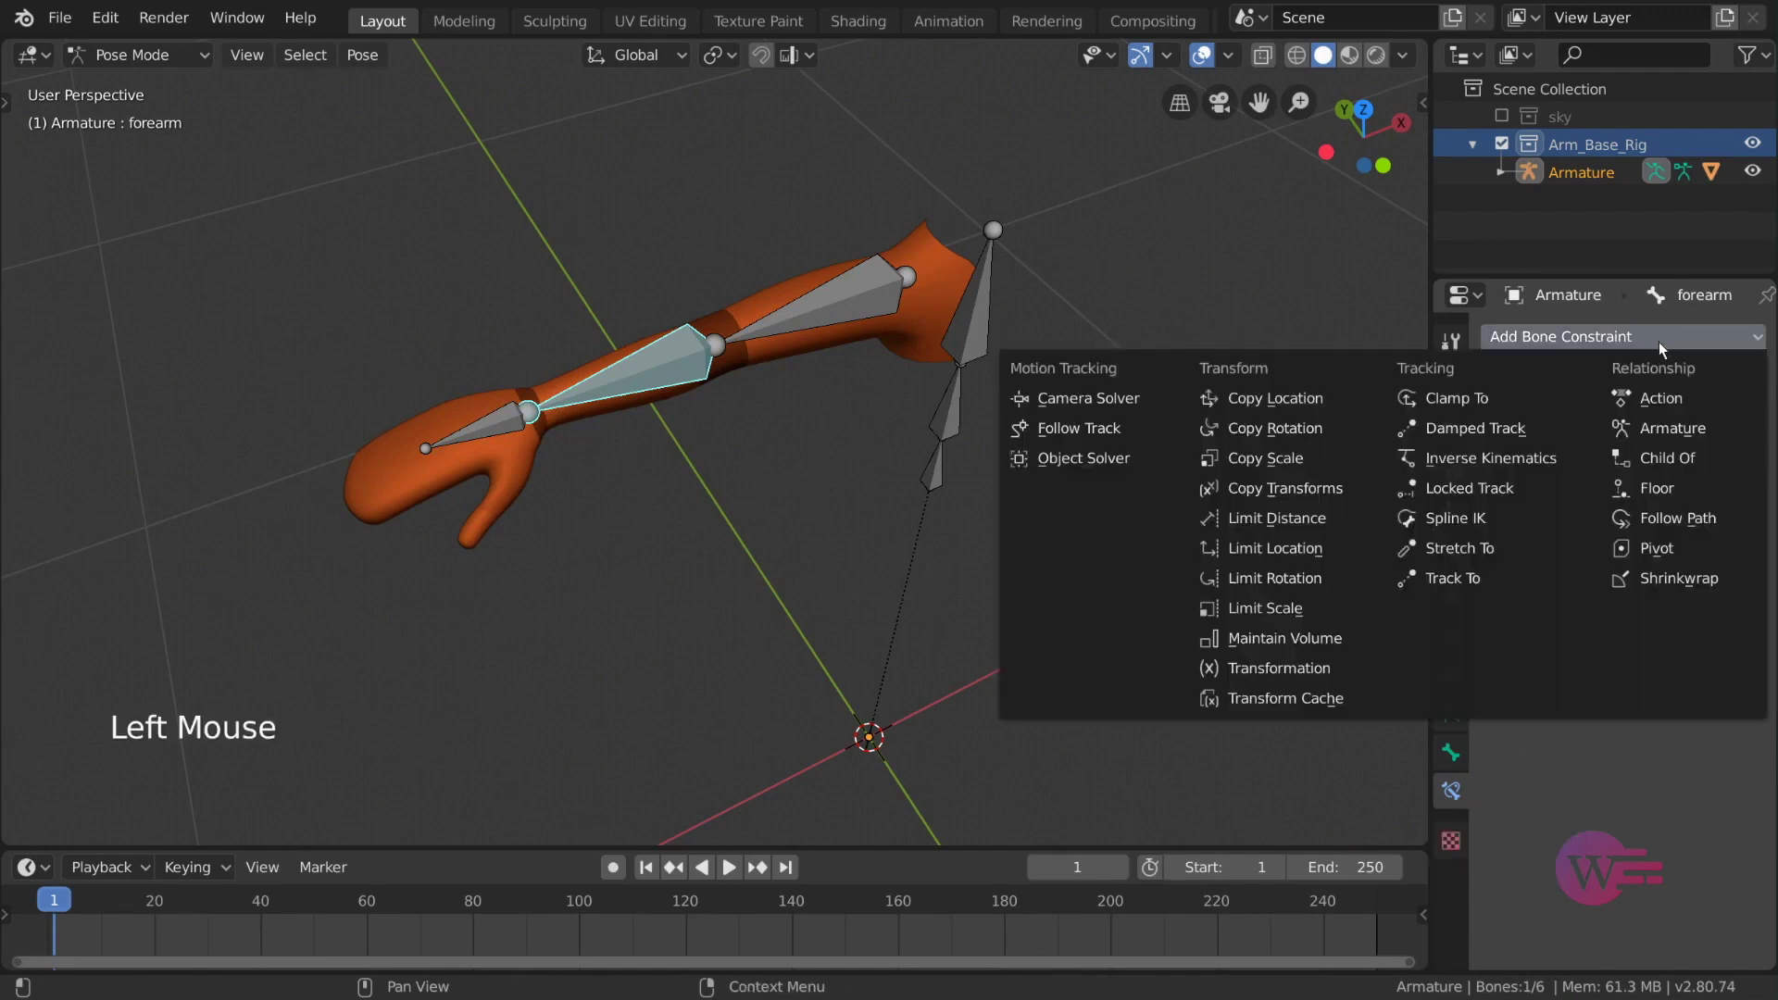
pyautogui.click(1582, 463)
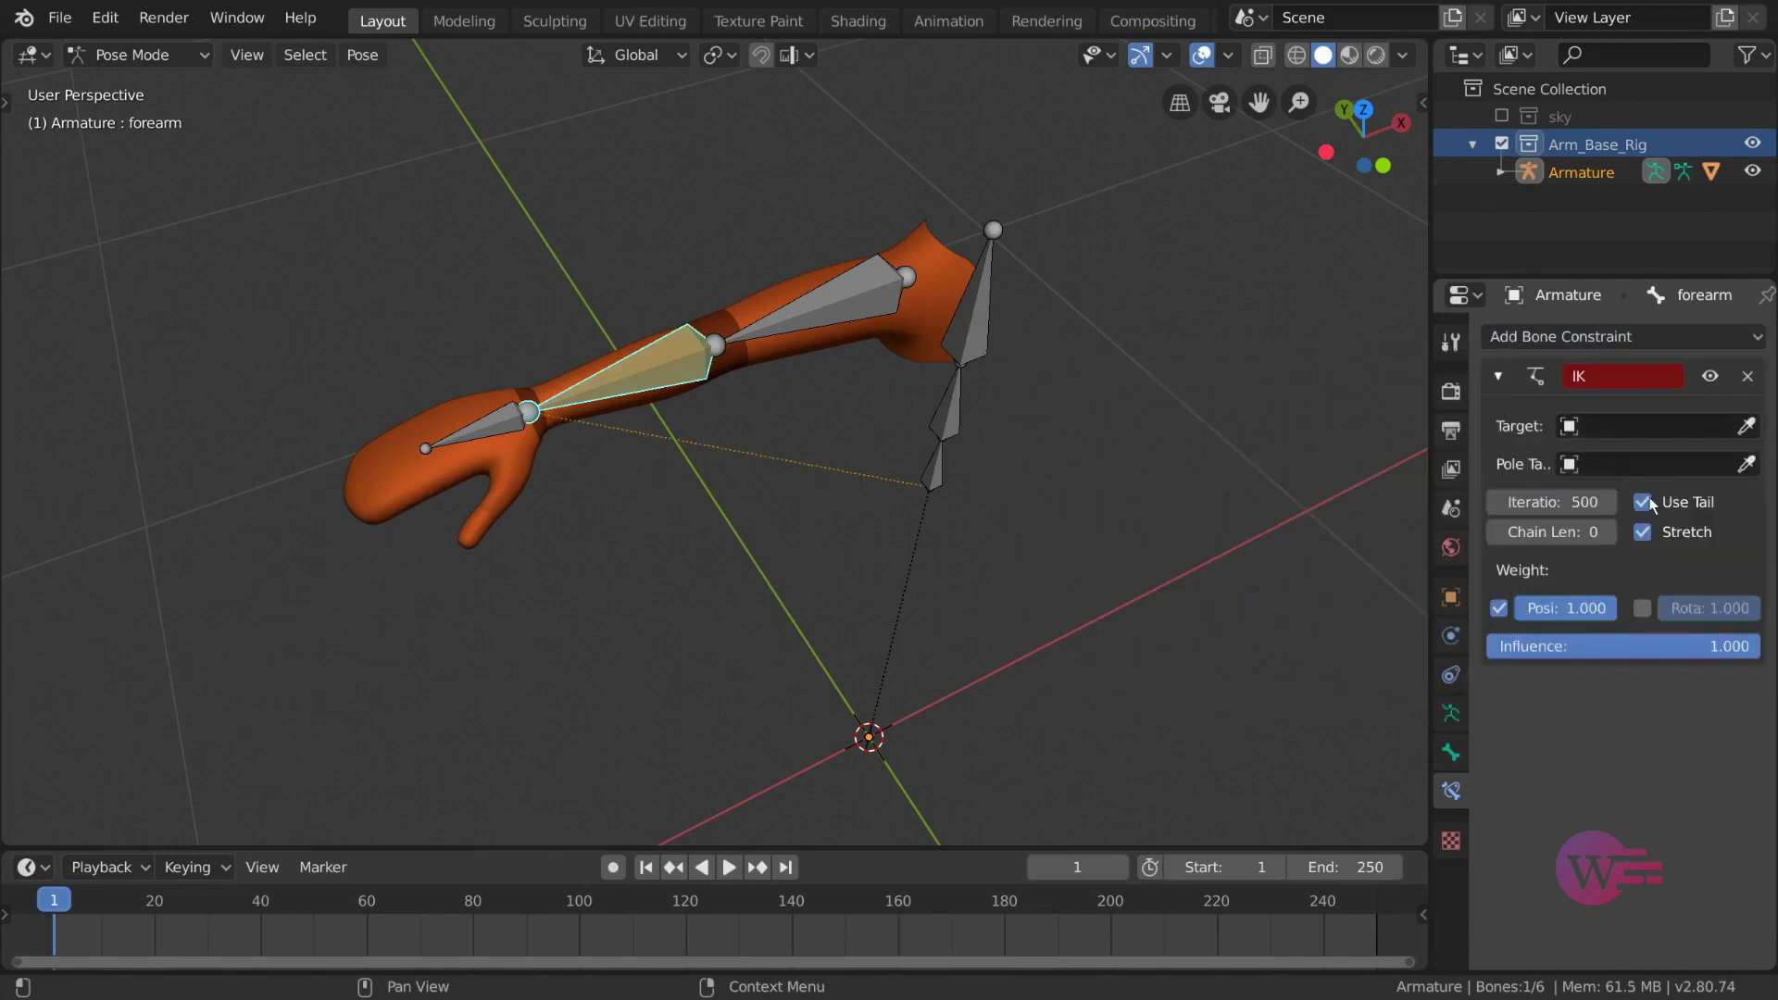
# Step: Set the forearm IK constraint's target to Armature and its target bone to hand
pyautogui.click(1658, 422)
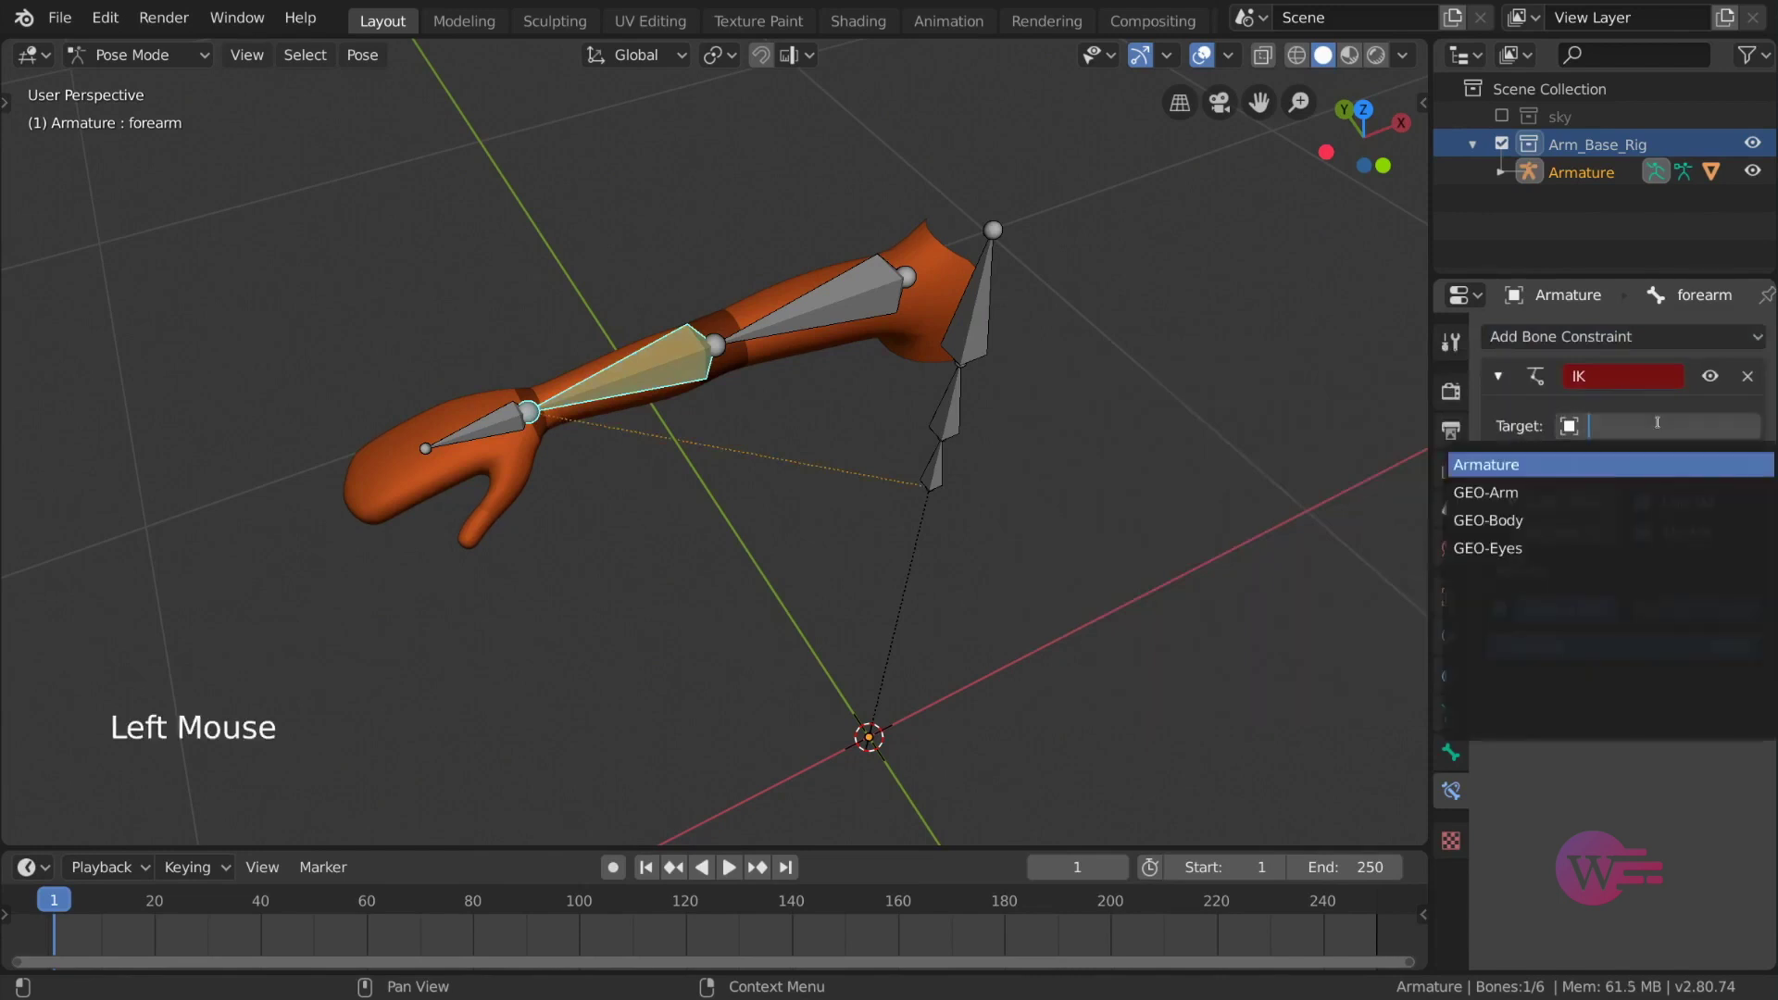
pyautogui.click(1619, 464)
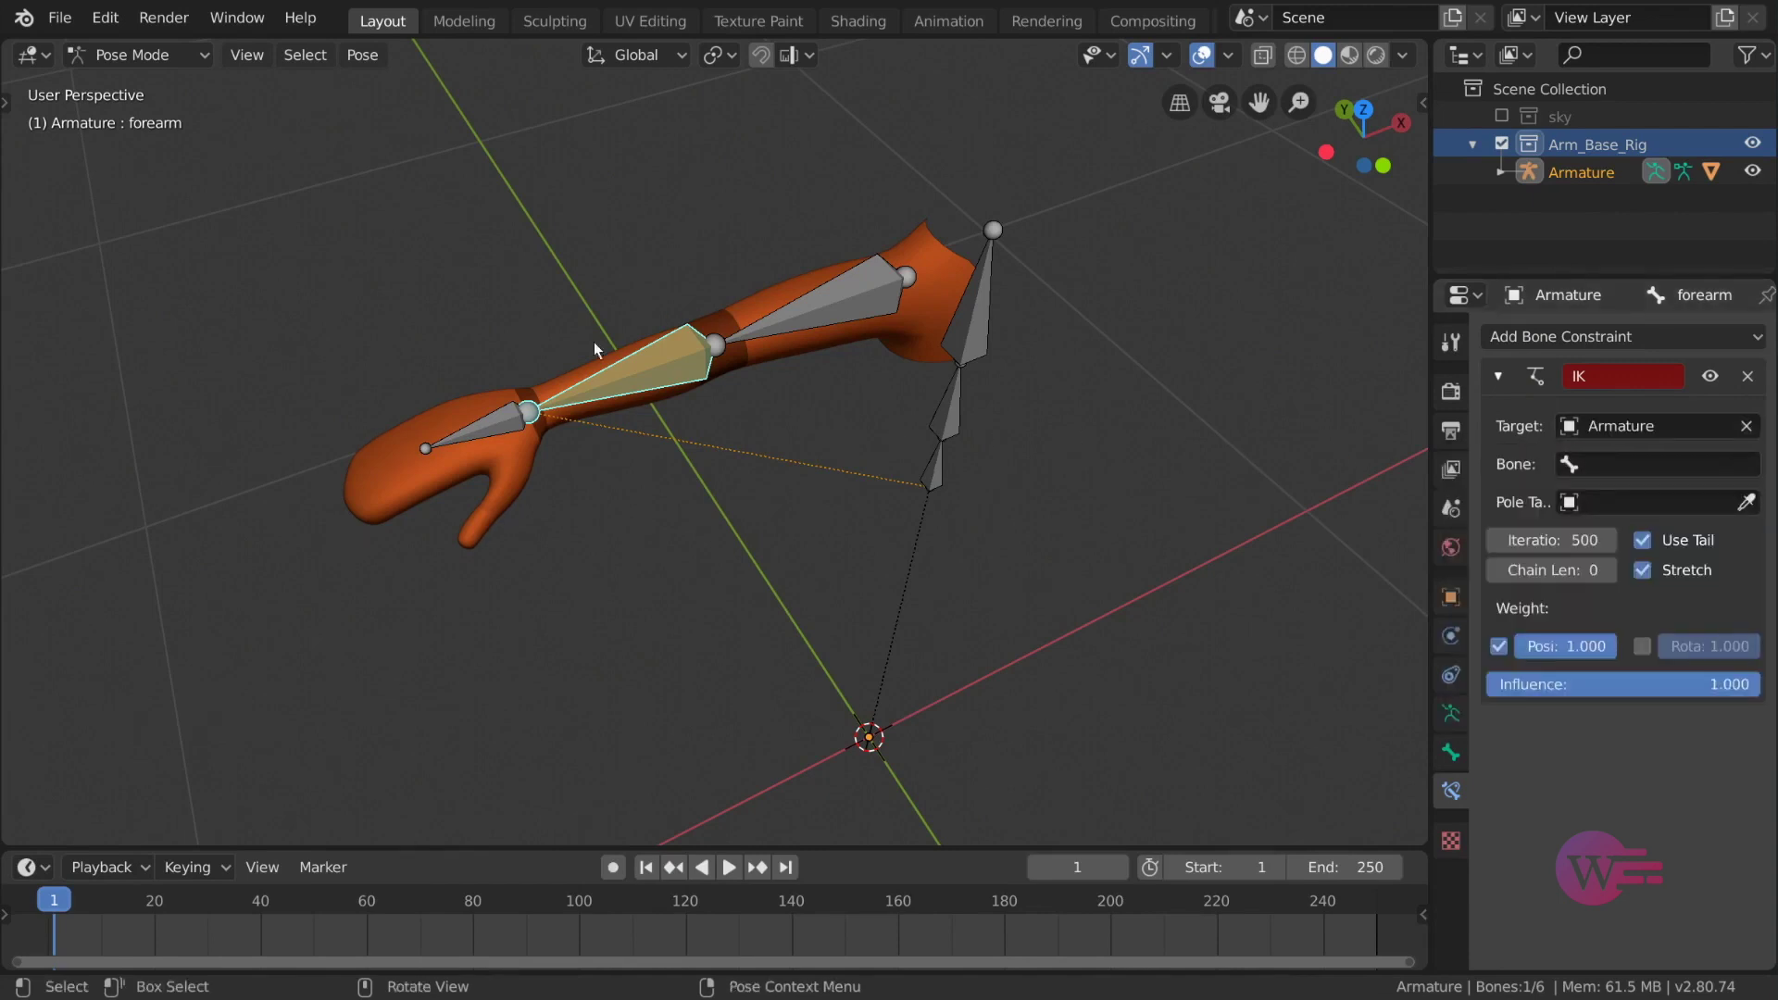
pyautogui.click(1683, 464)
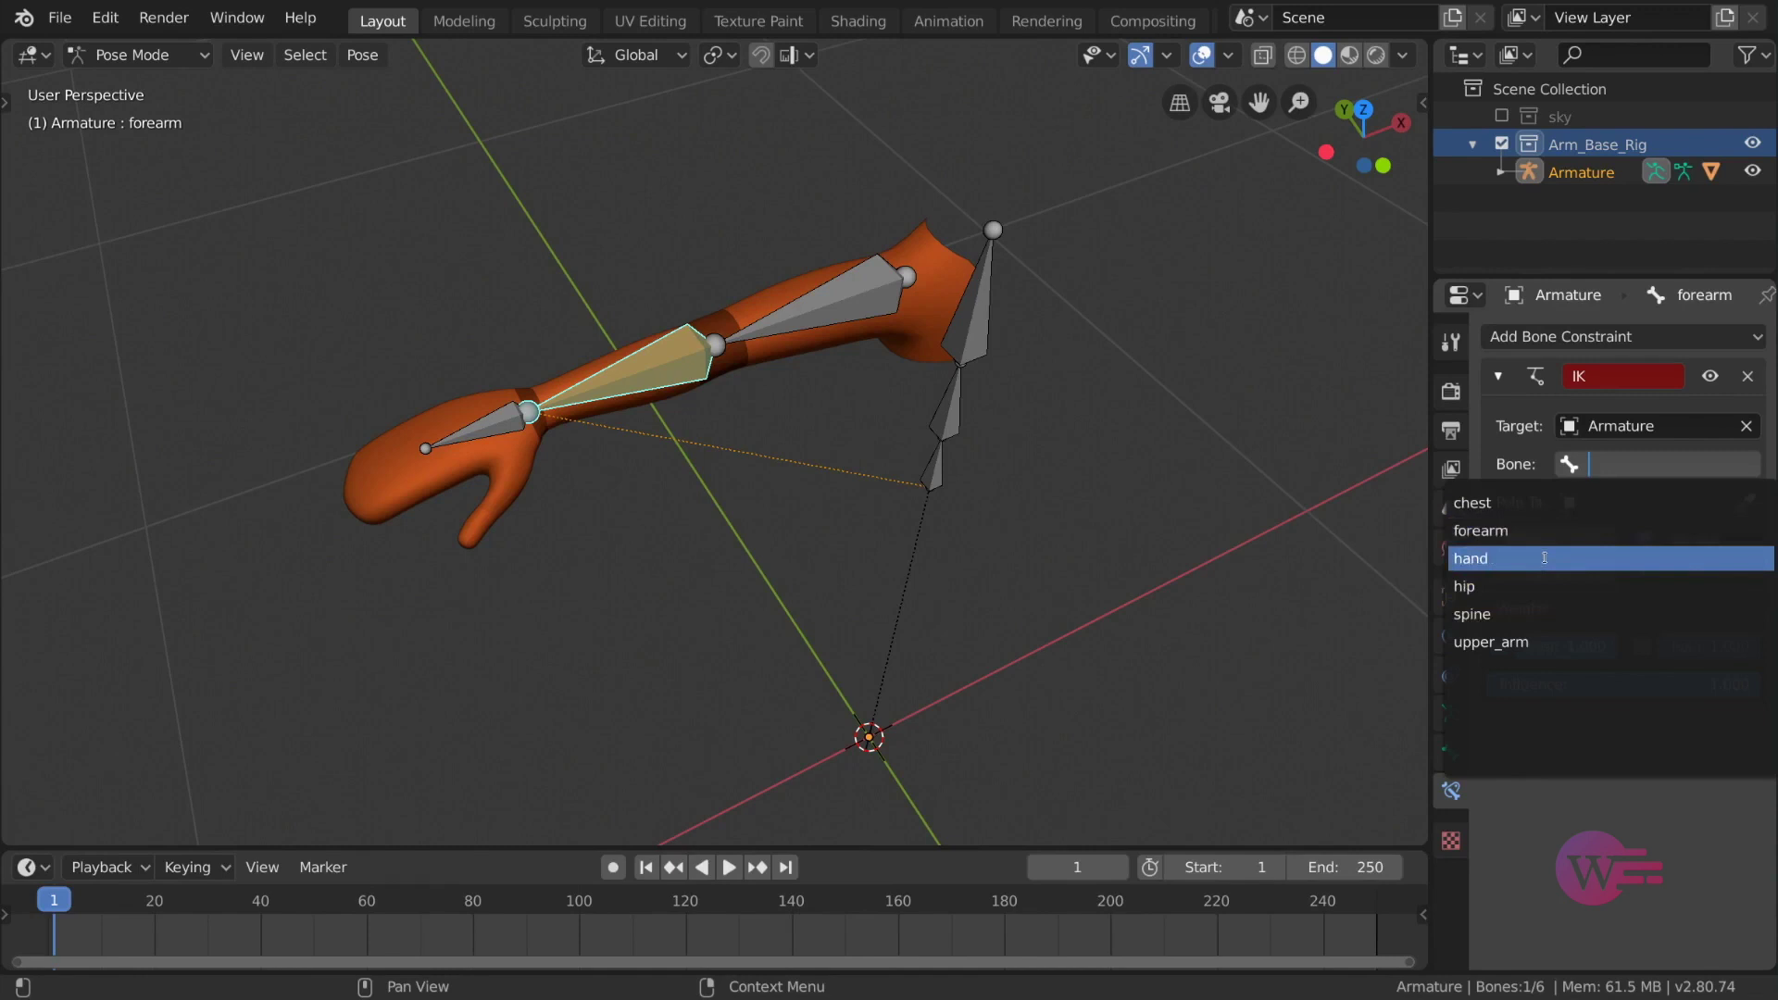
pyautogui.click(1544, 557)
# Step: Select the hand bone and try moving and rotating it as the IK target, cancelling the changes
pyautogui.moveTo(710, 449); pyautogui.dragTo(620, 373, button='middle')
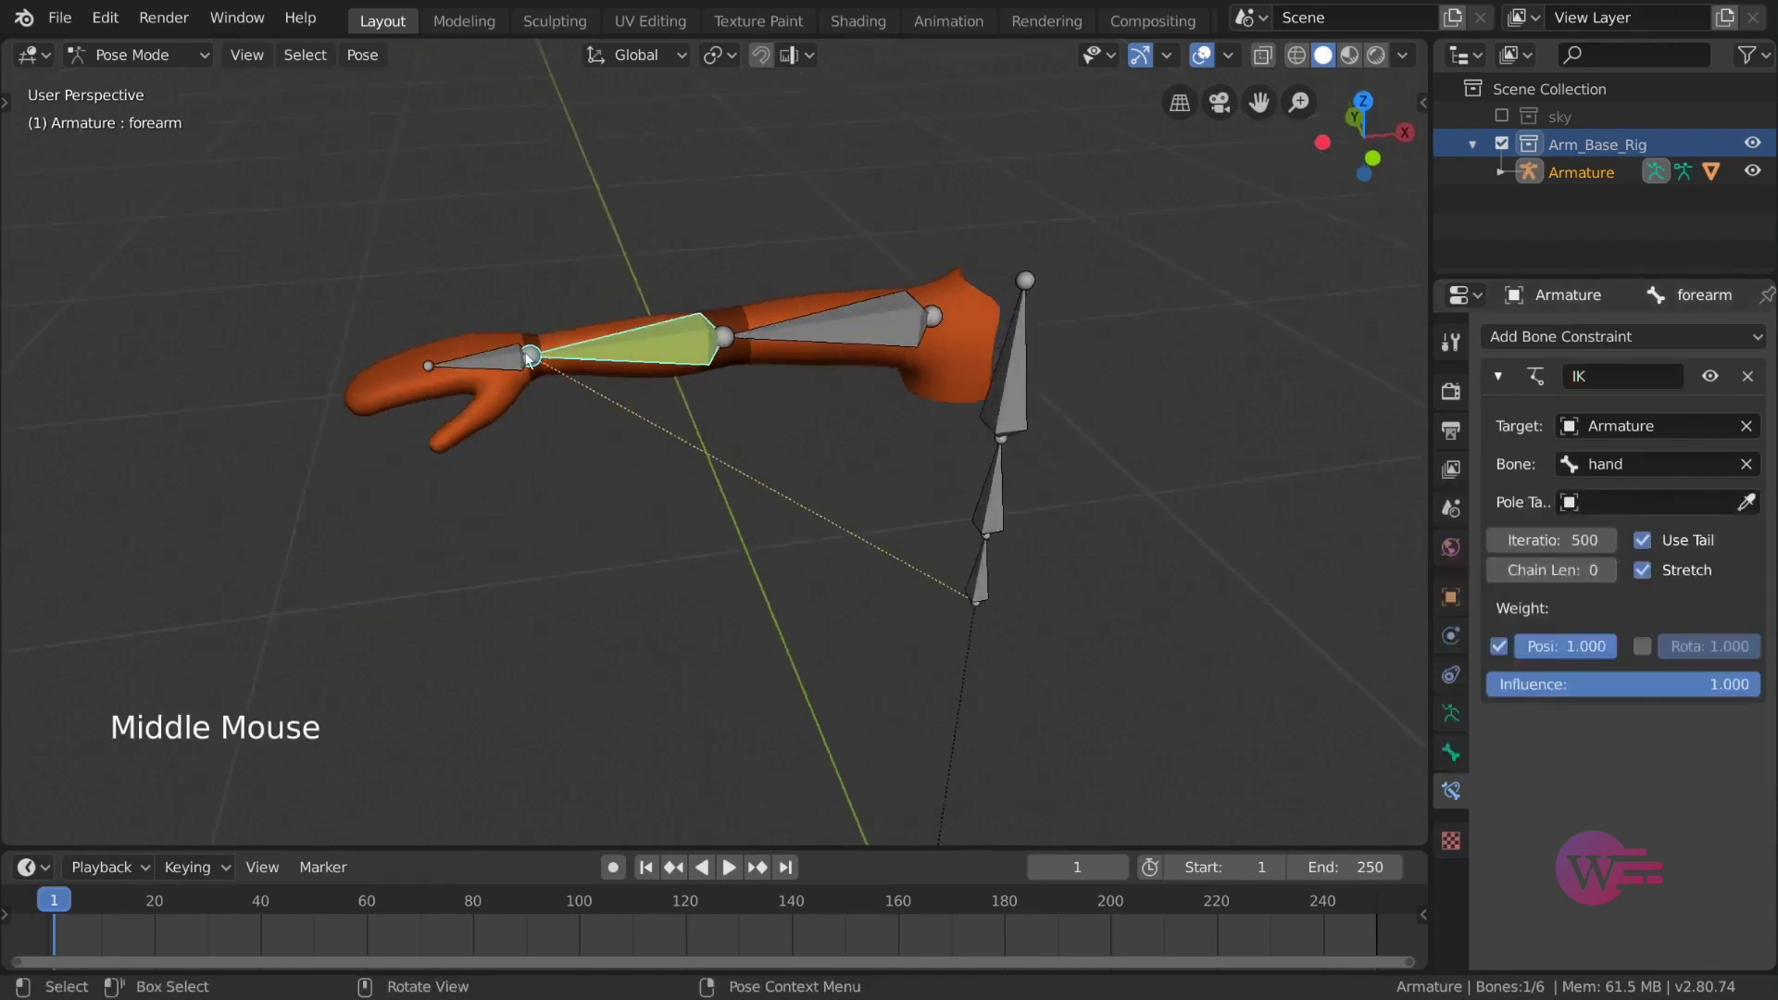
pyautogui.moveTo(1363, 486); pyautogui.dragTo(1322, 456, button='middle')
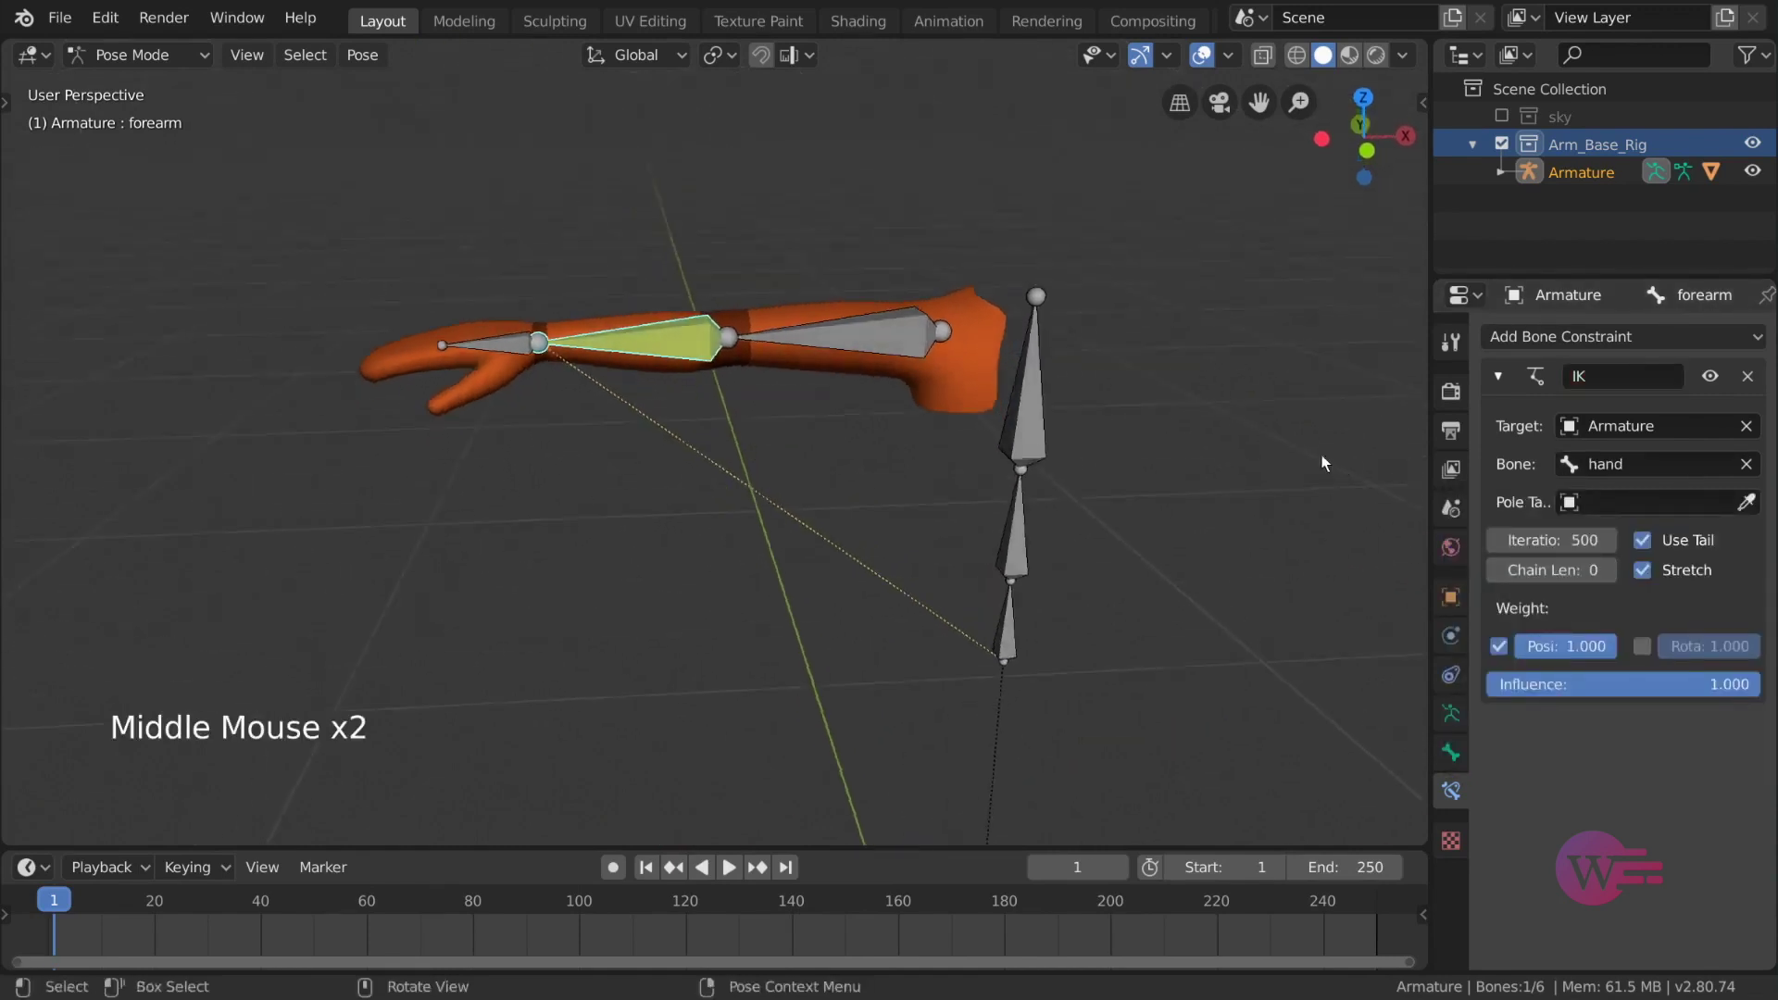
pyautogui.click(504, 339)
pyautogui.press('g')
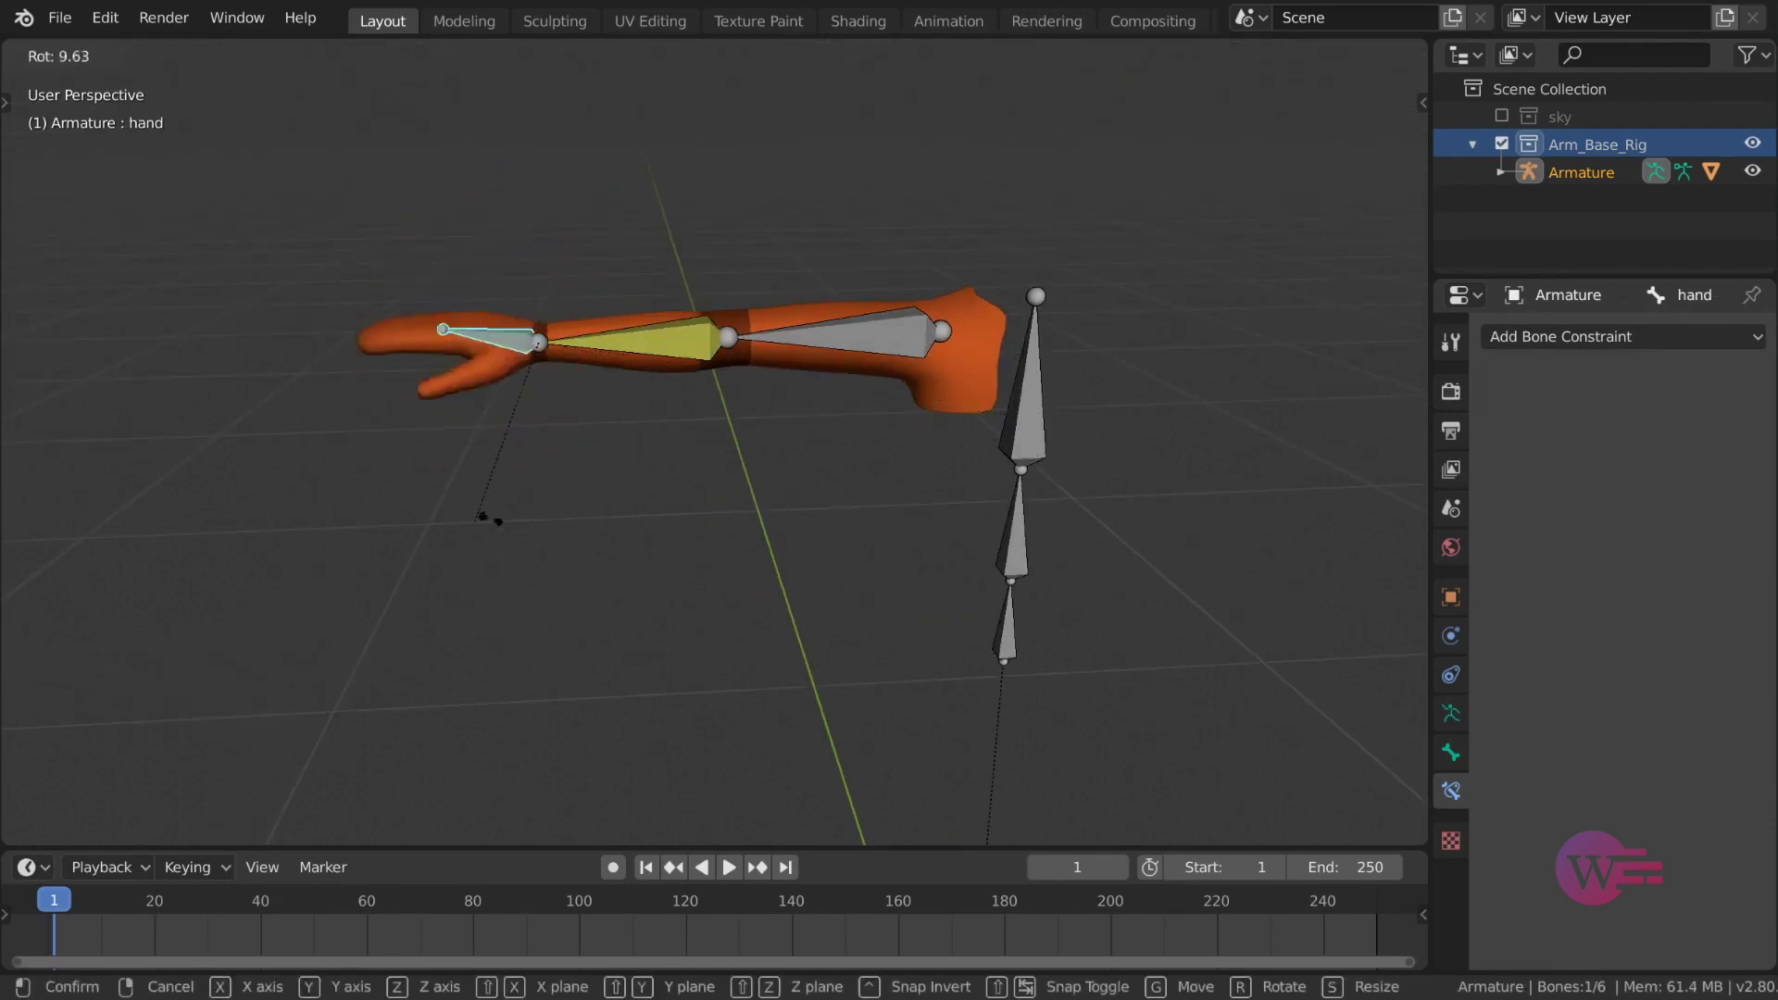
pyautogui.rightClick(672, 628)
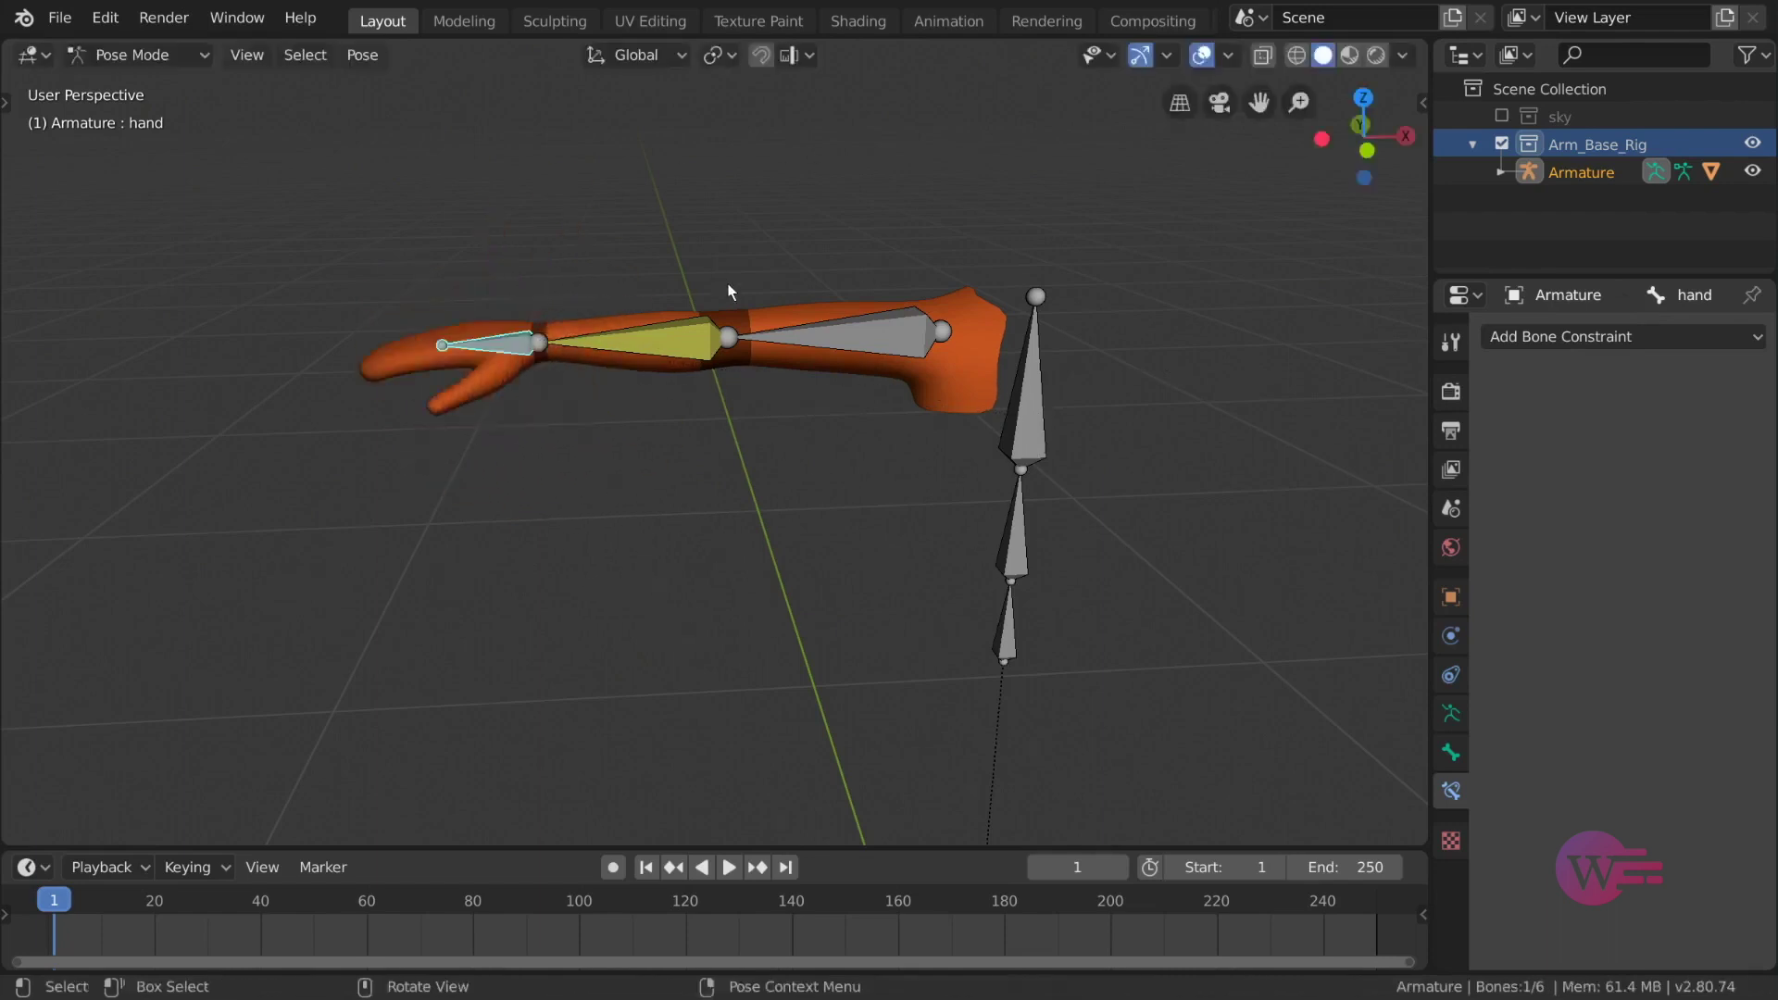
# Step: Switch the armature to Edit Mode and disconnect the hand bone from the forearm while keeping its parent
pyautogui.click(148, 55)
pyautogui.click(168, 119)
pyautogui.scroll(1, 572, 272)
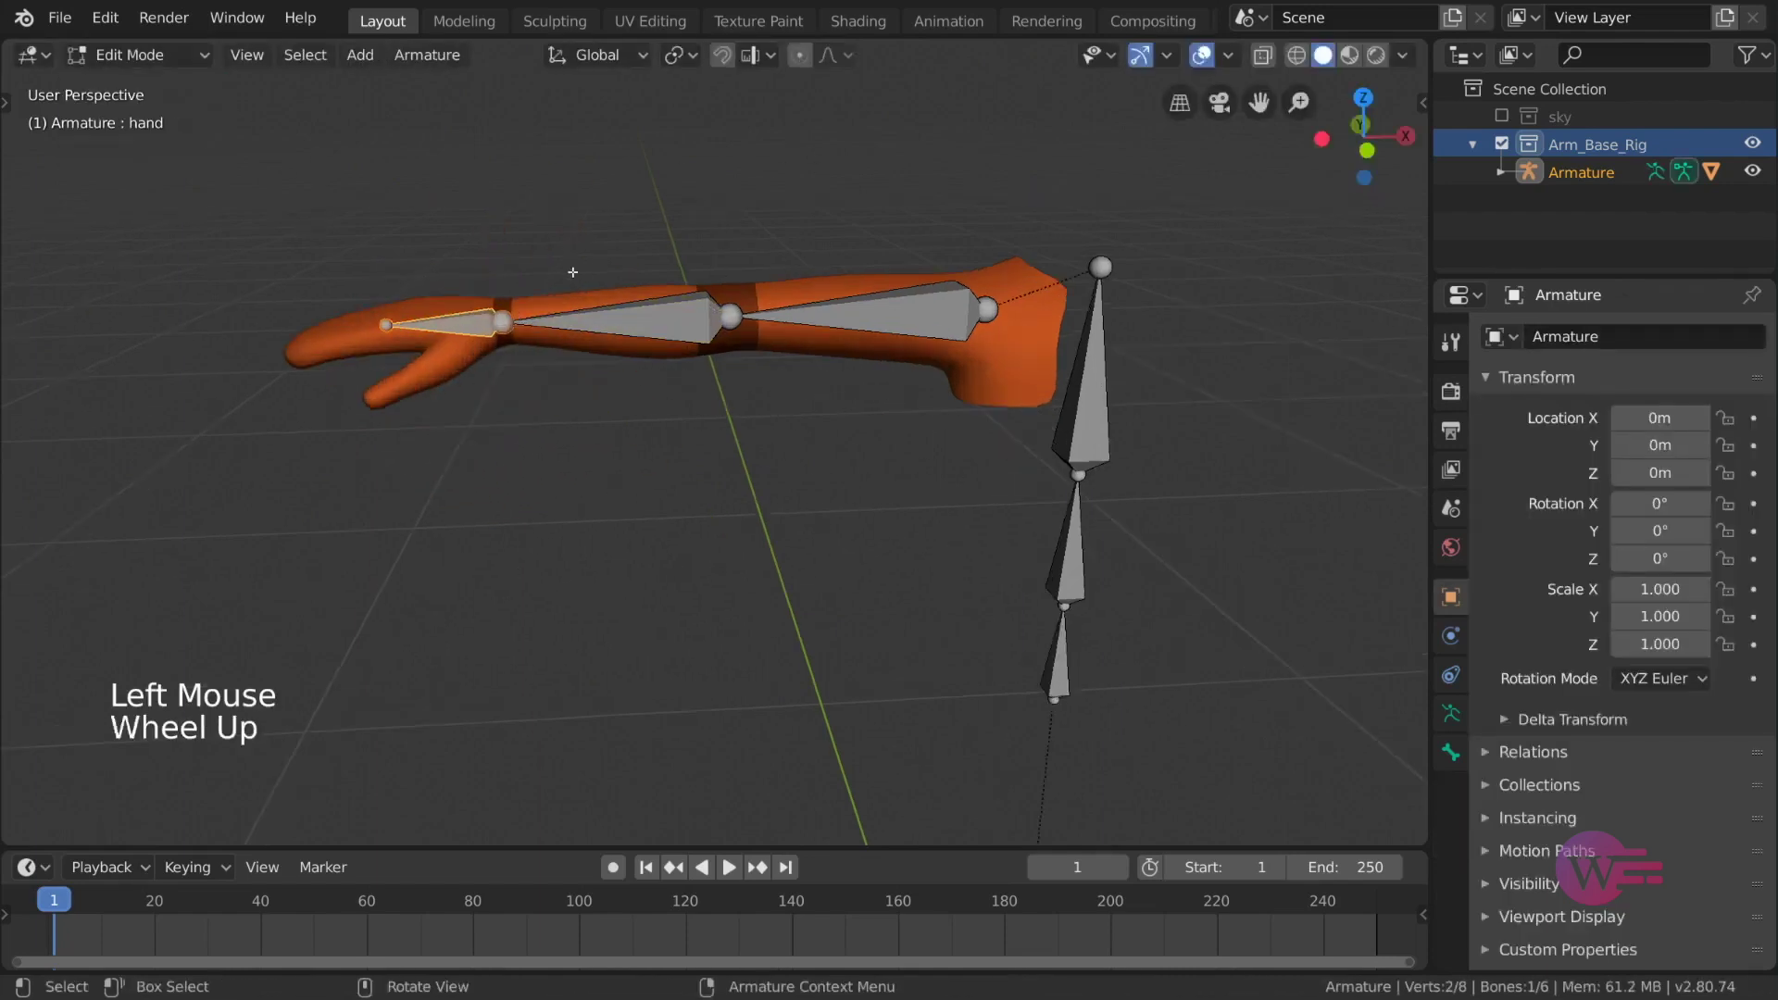
pyautogui.hotkey('alt', 'p')
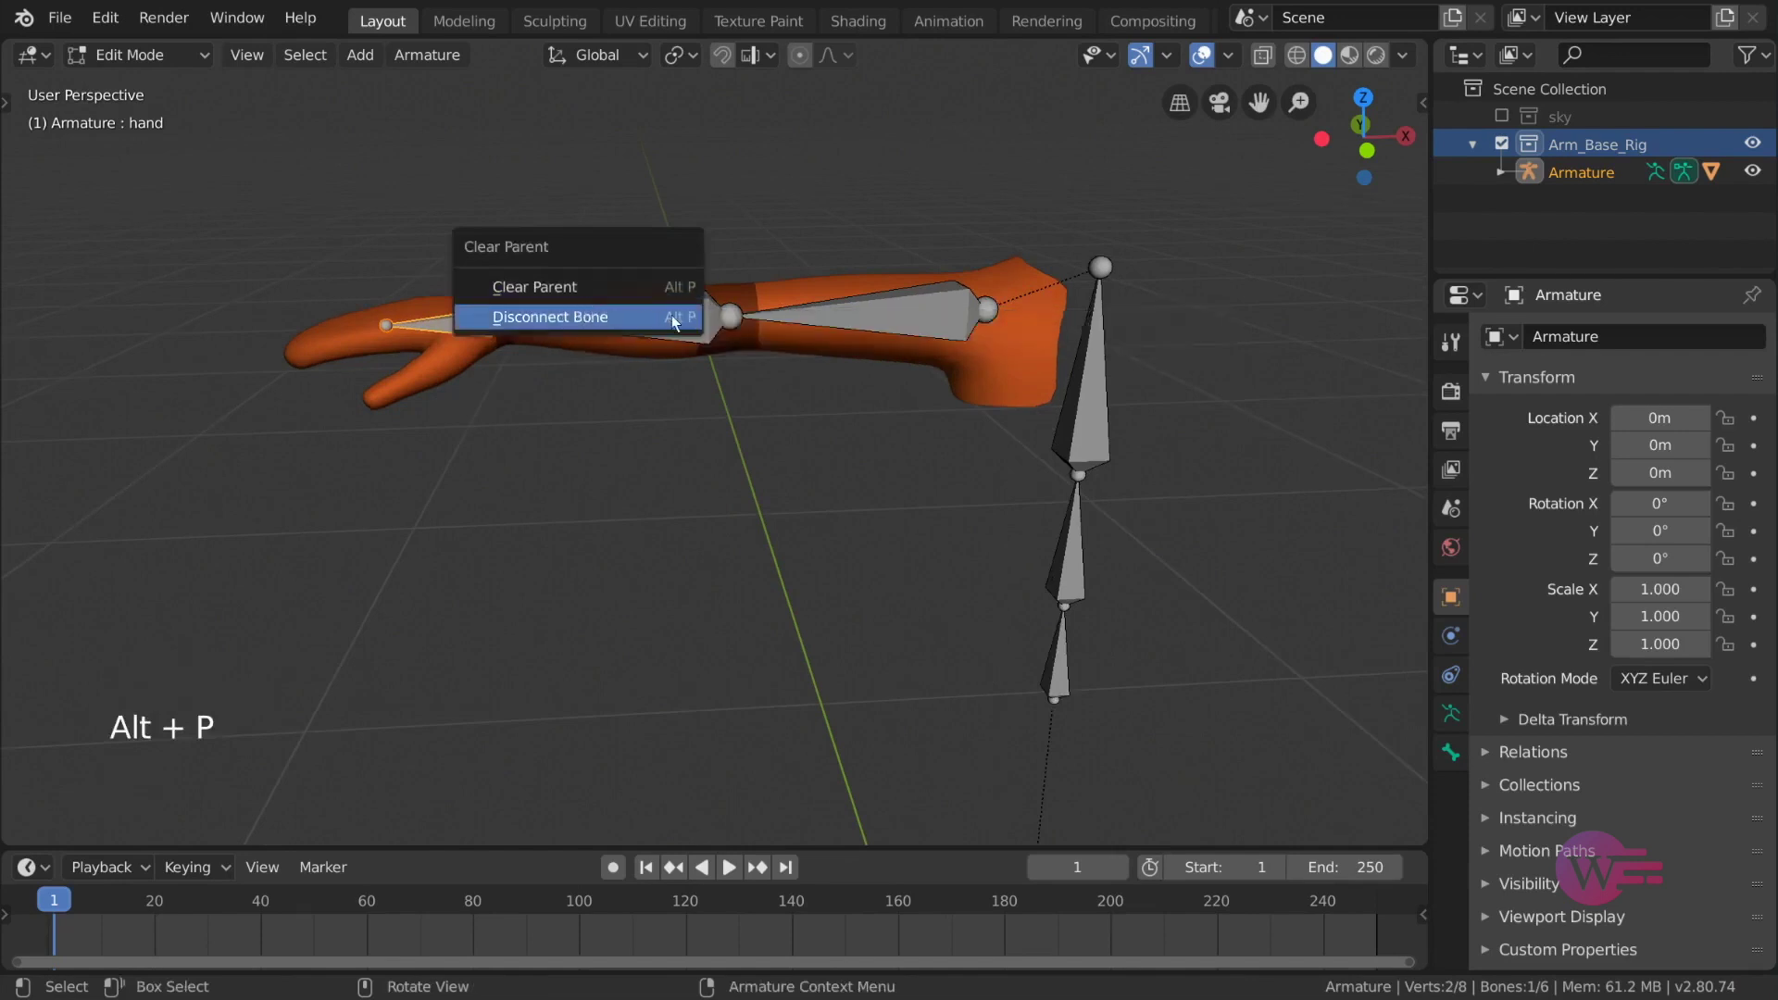
pyautogui.click(674, 319)
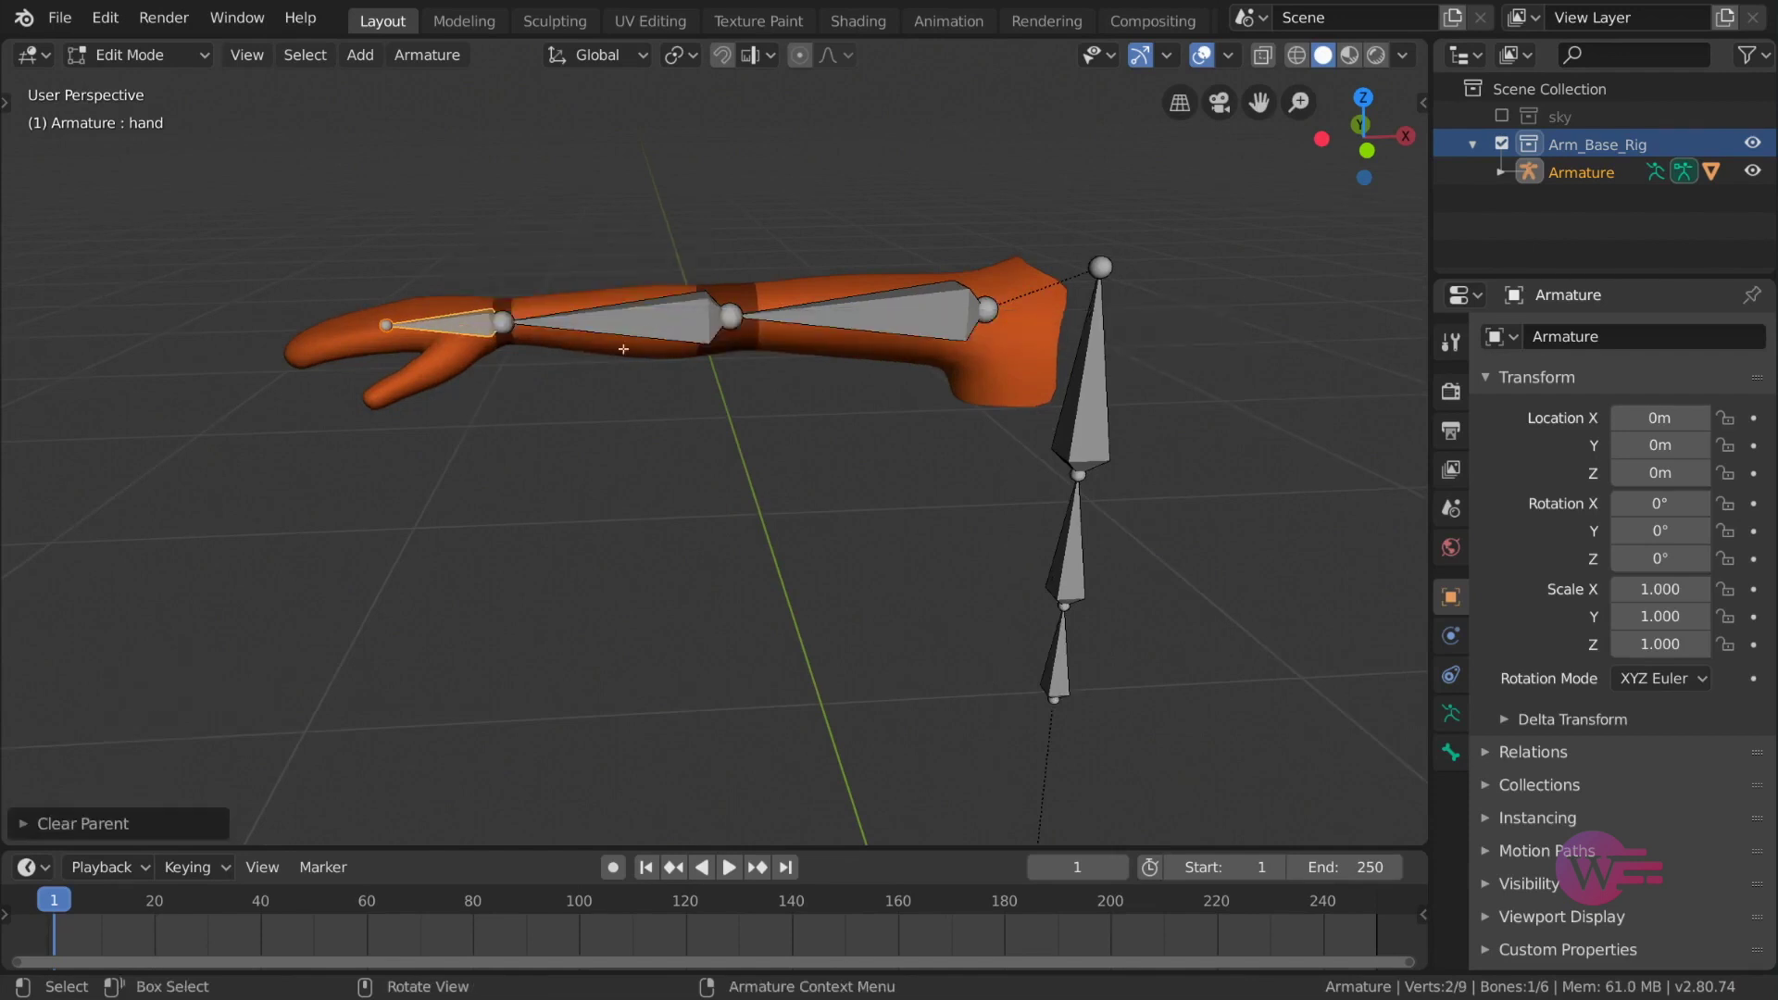
# Step: Return the armature to Pose Mode via Object Mode and try moving the hand bone, cancelling the move
pyautogui.moveTo(623, 349); pyautogui.dragTo(553, 372, button='middle')
pyautogui.click(181, 57)
pyautogui.click(157, 86)
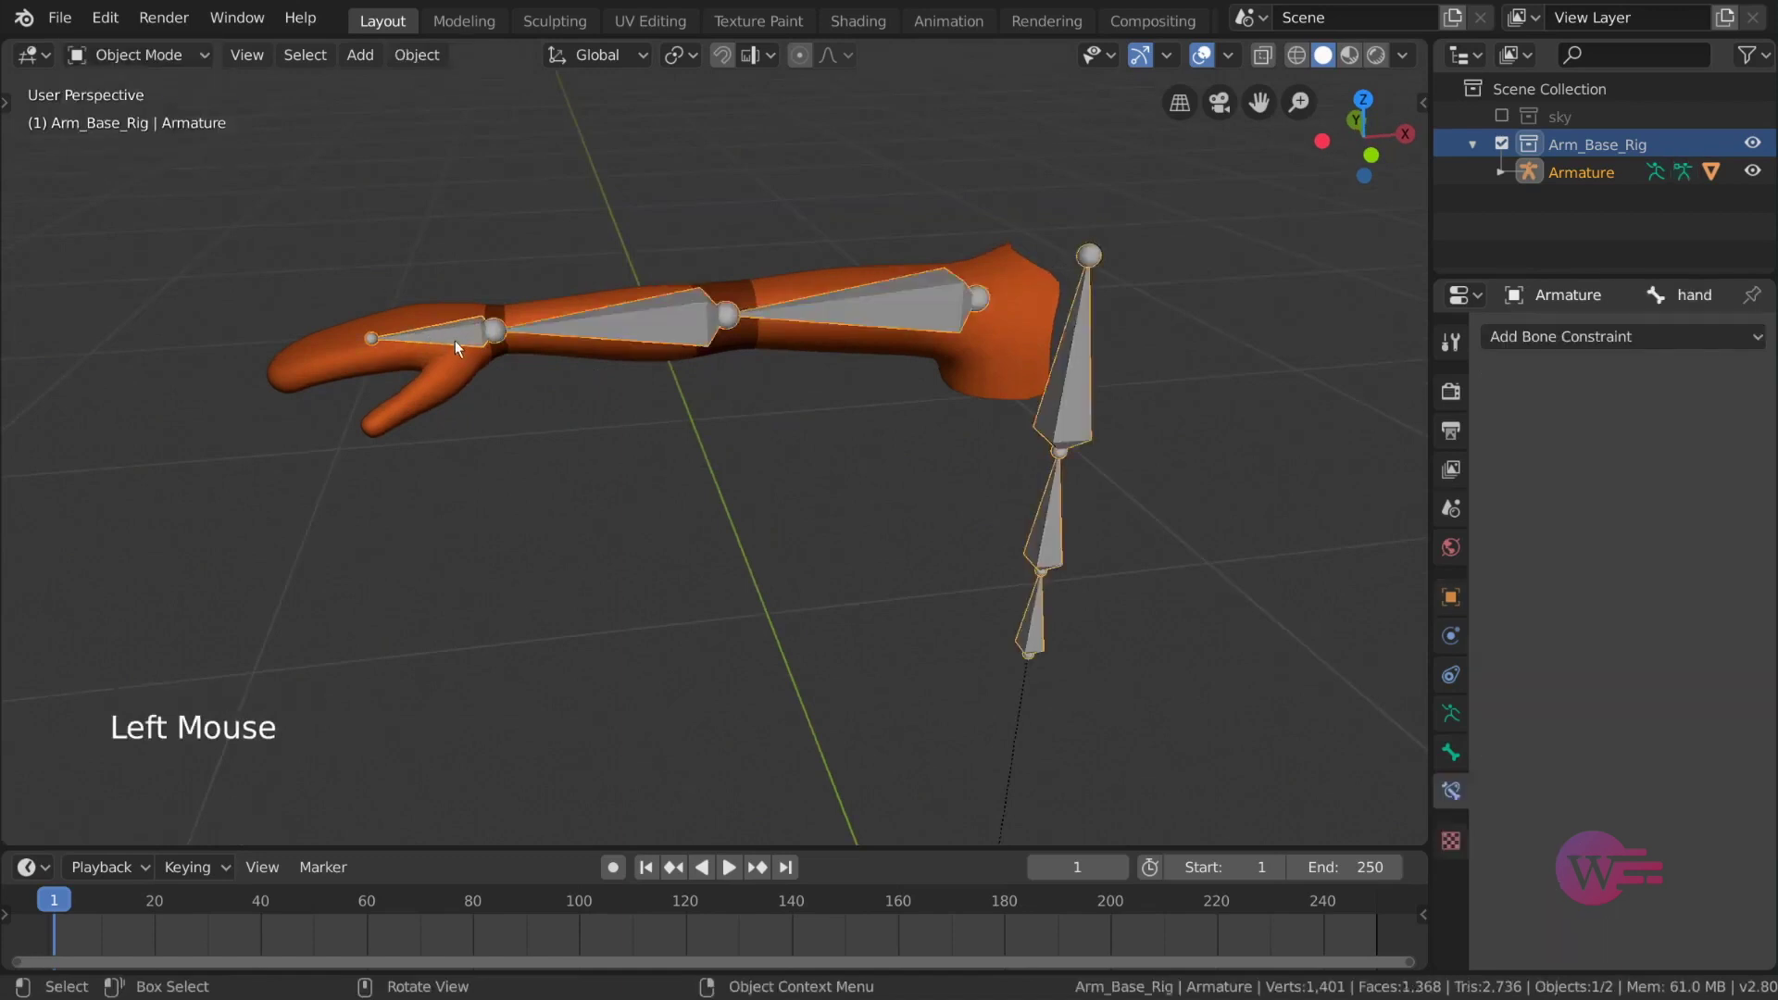
pyautogui.hotkey('ctrl', 'Tab')
pyautogui.press('g')
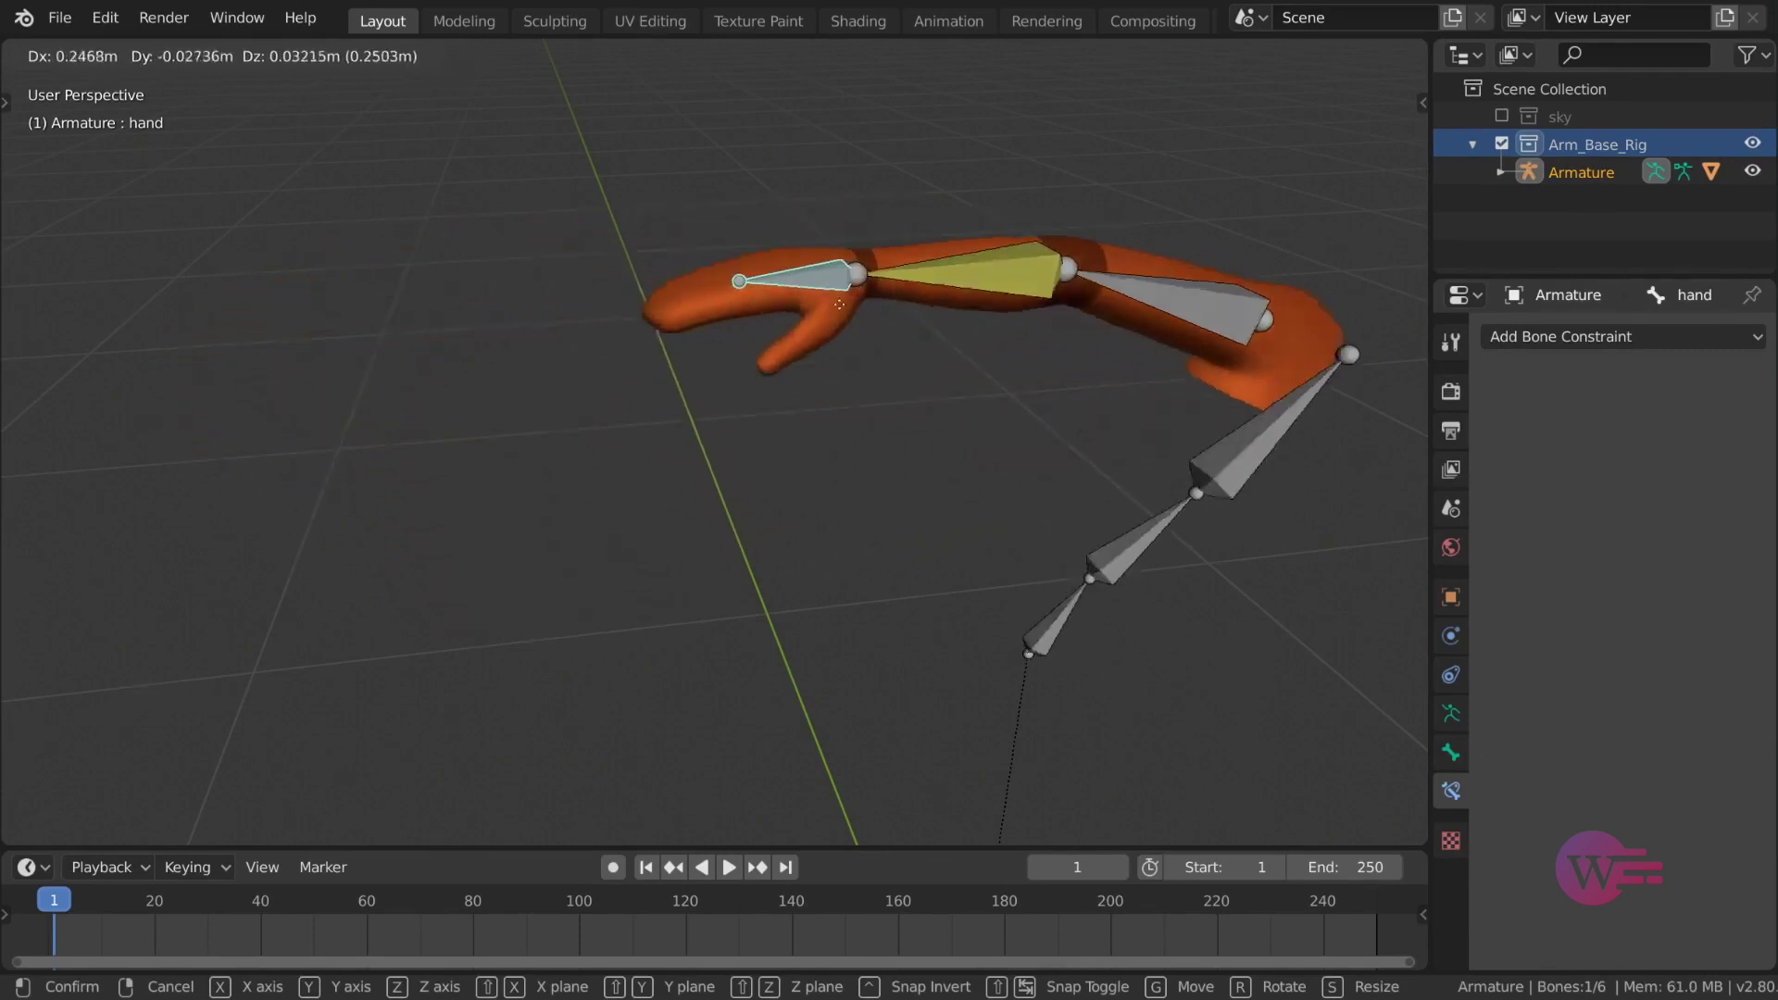
pyautogui.rightClick(833, 347)
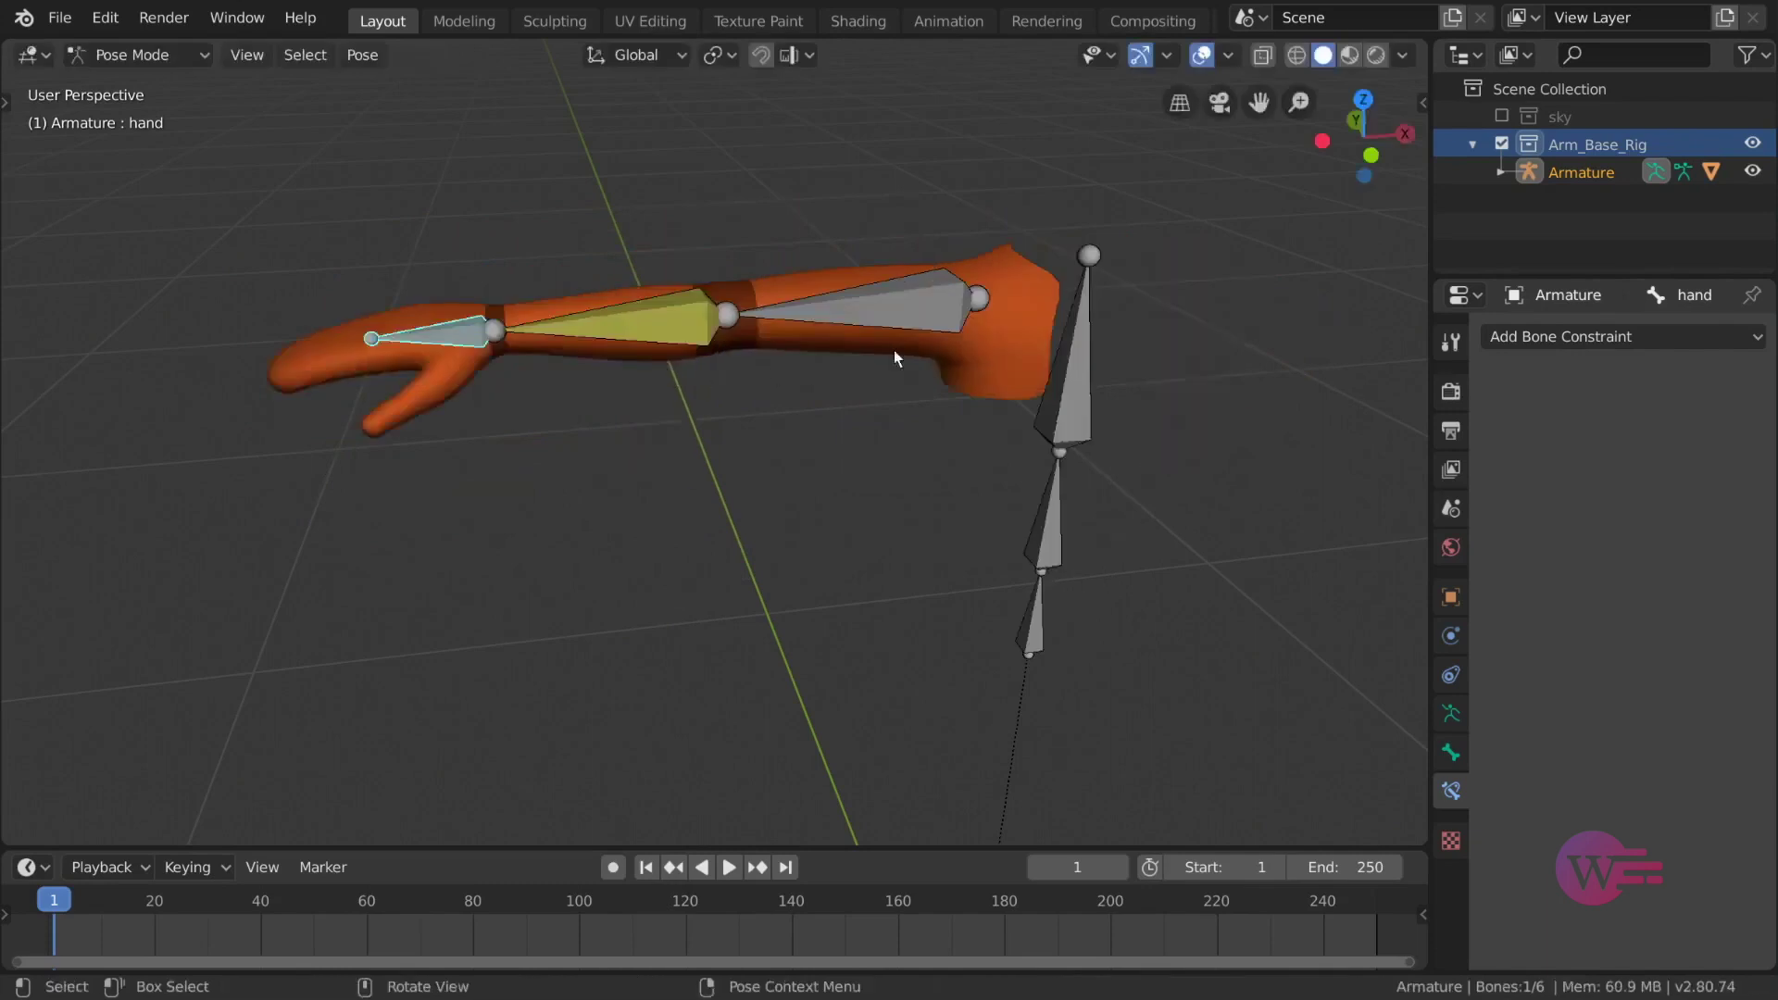
# Step: Select the forearm bone and examine which bones its IK constraint chain reaches
pyautogui.moveTo(893, 350); pyautogui.dragTo(904, 326, button='middle')
pyautogui.click(687, 336)
pyautogui.moveTo(686, 335); pyautogui.dragTo(776, 378, button='middle')
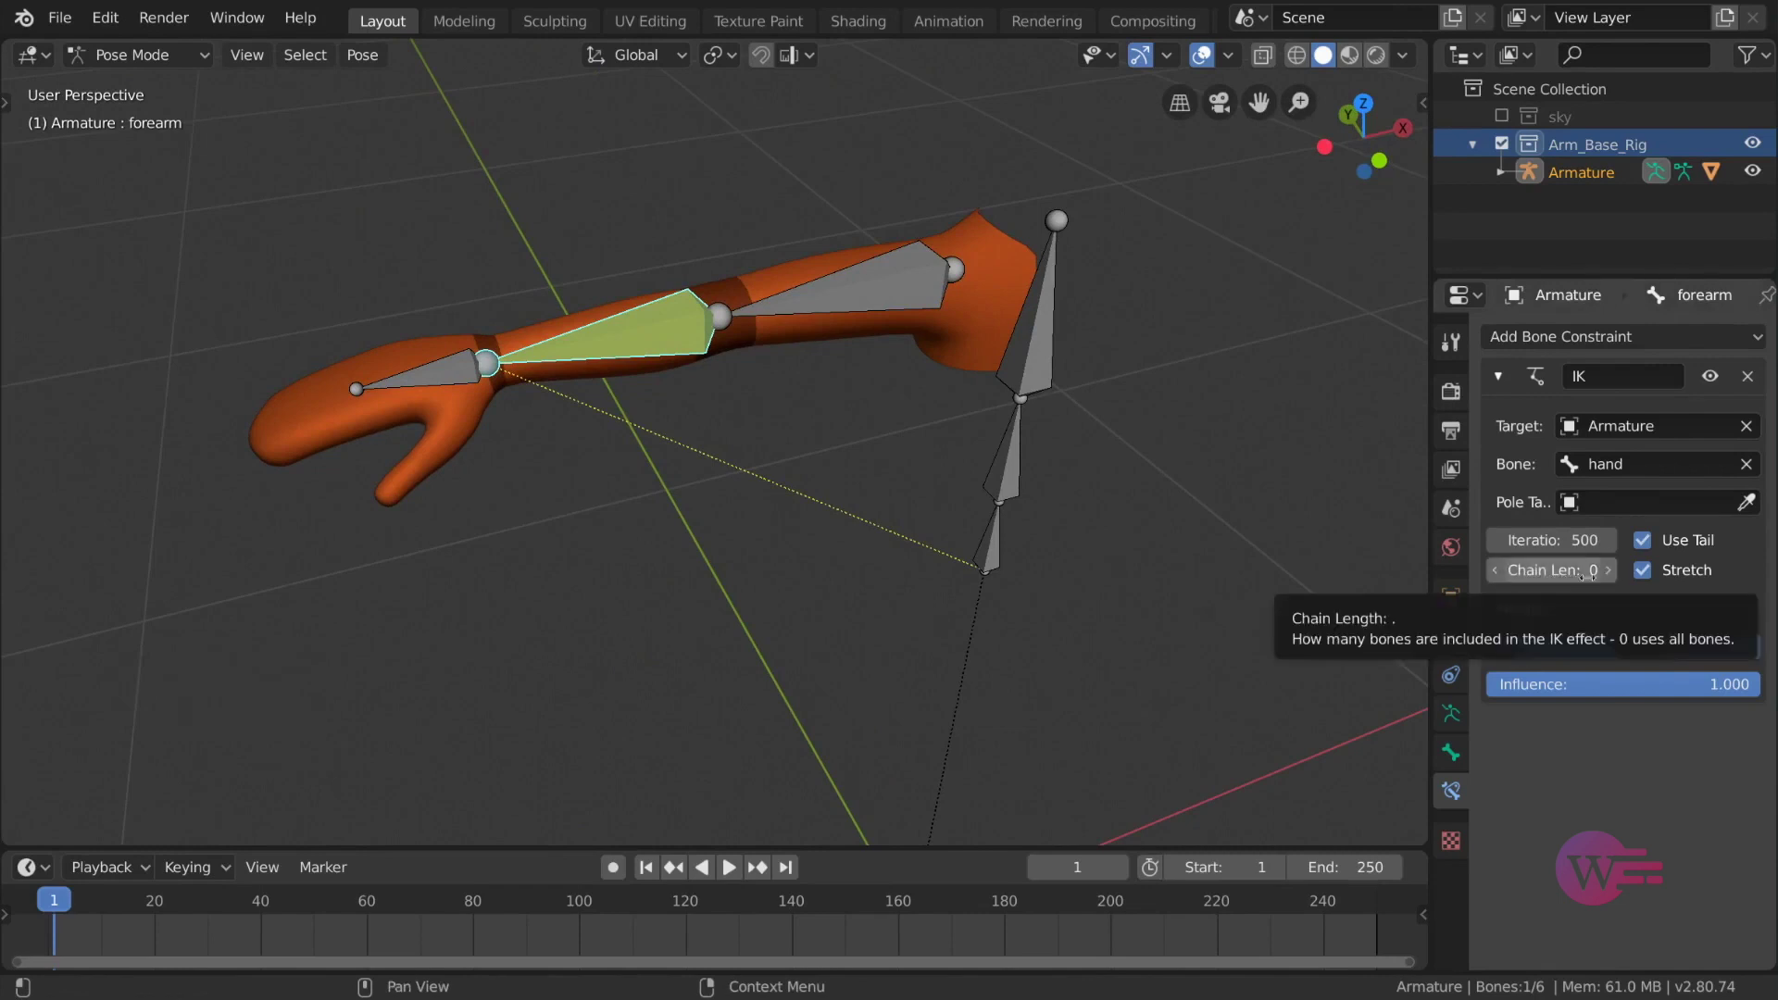
pyautogui.moveTo(1158, 537); pyautogui.dragTo(670, 439, button='middle')
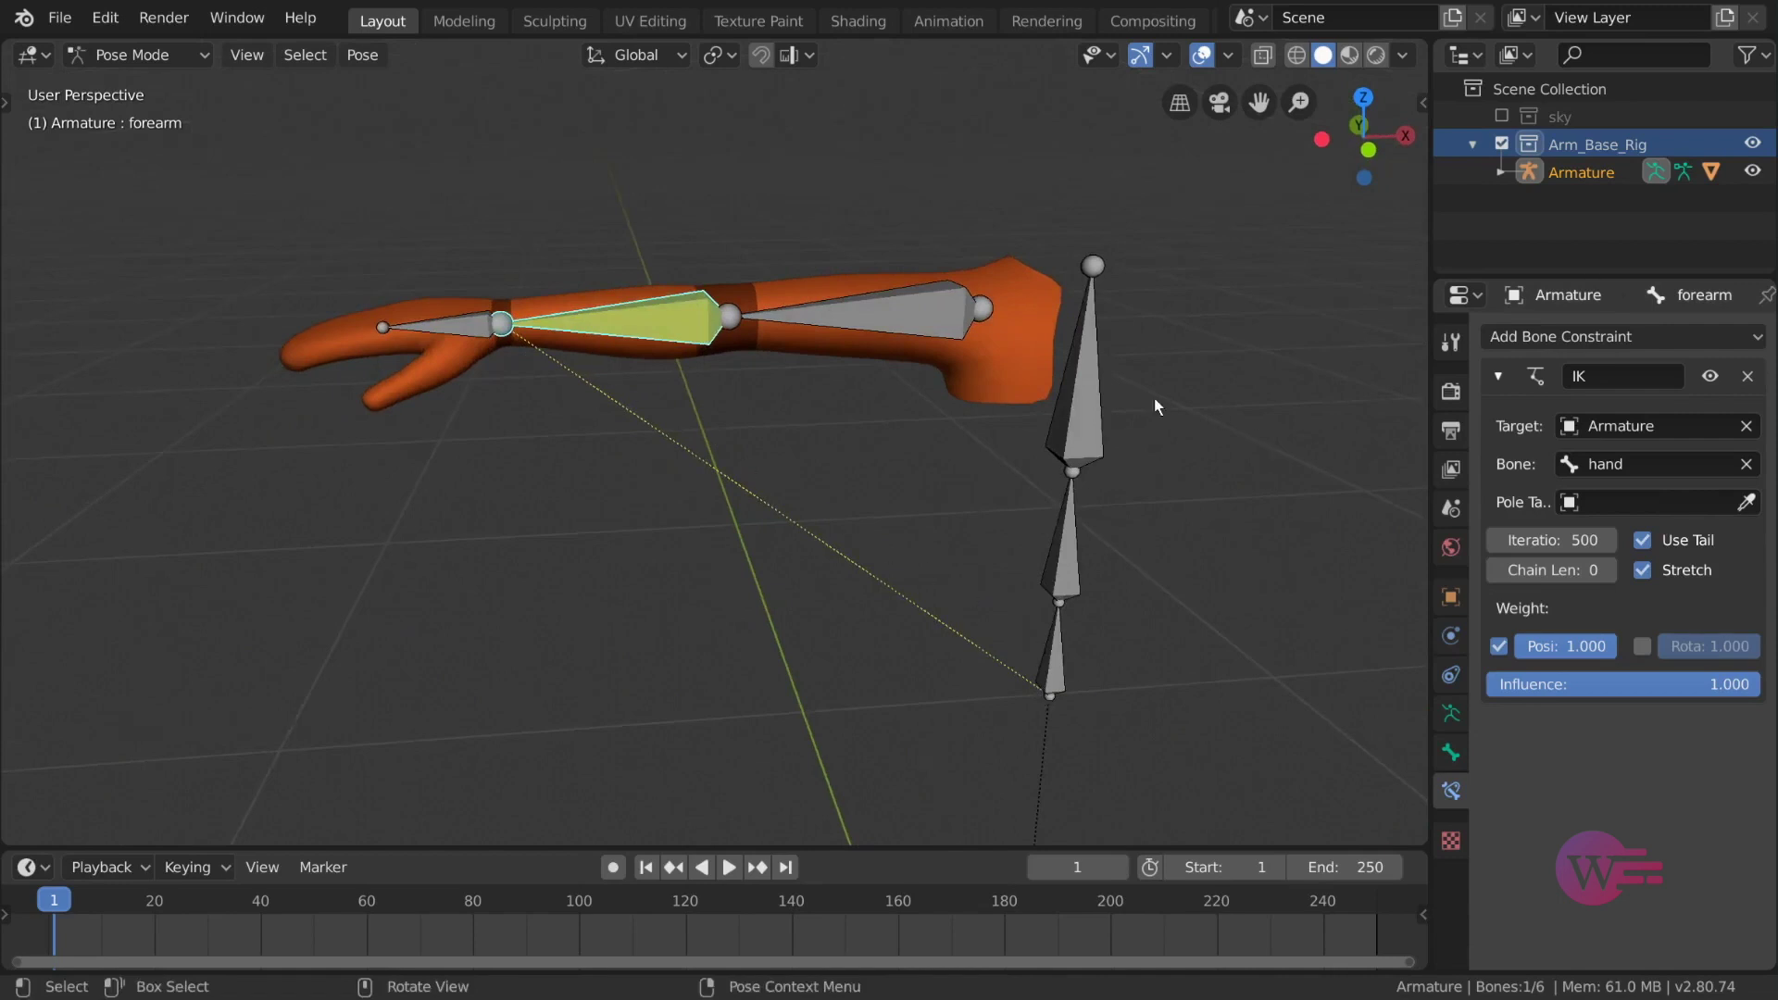
pyautogui.moveTo(756, 357); pyautogui.dragTo(765, 326, button='middle')
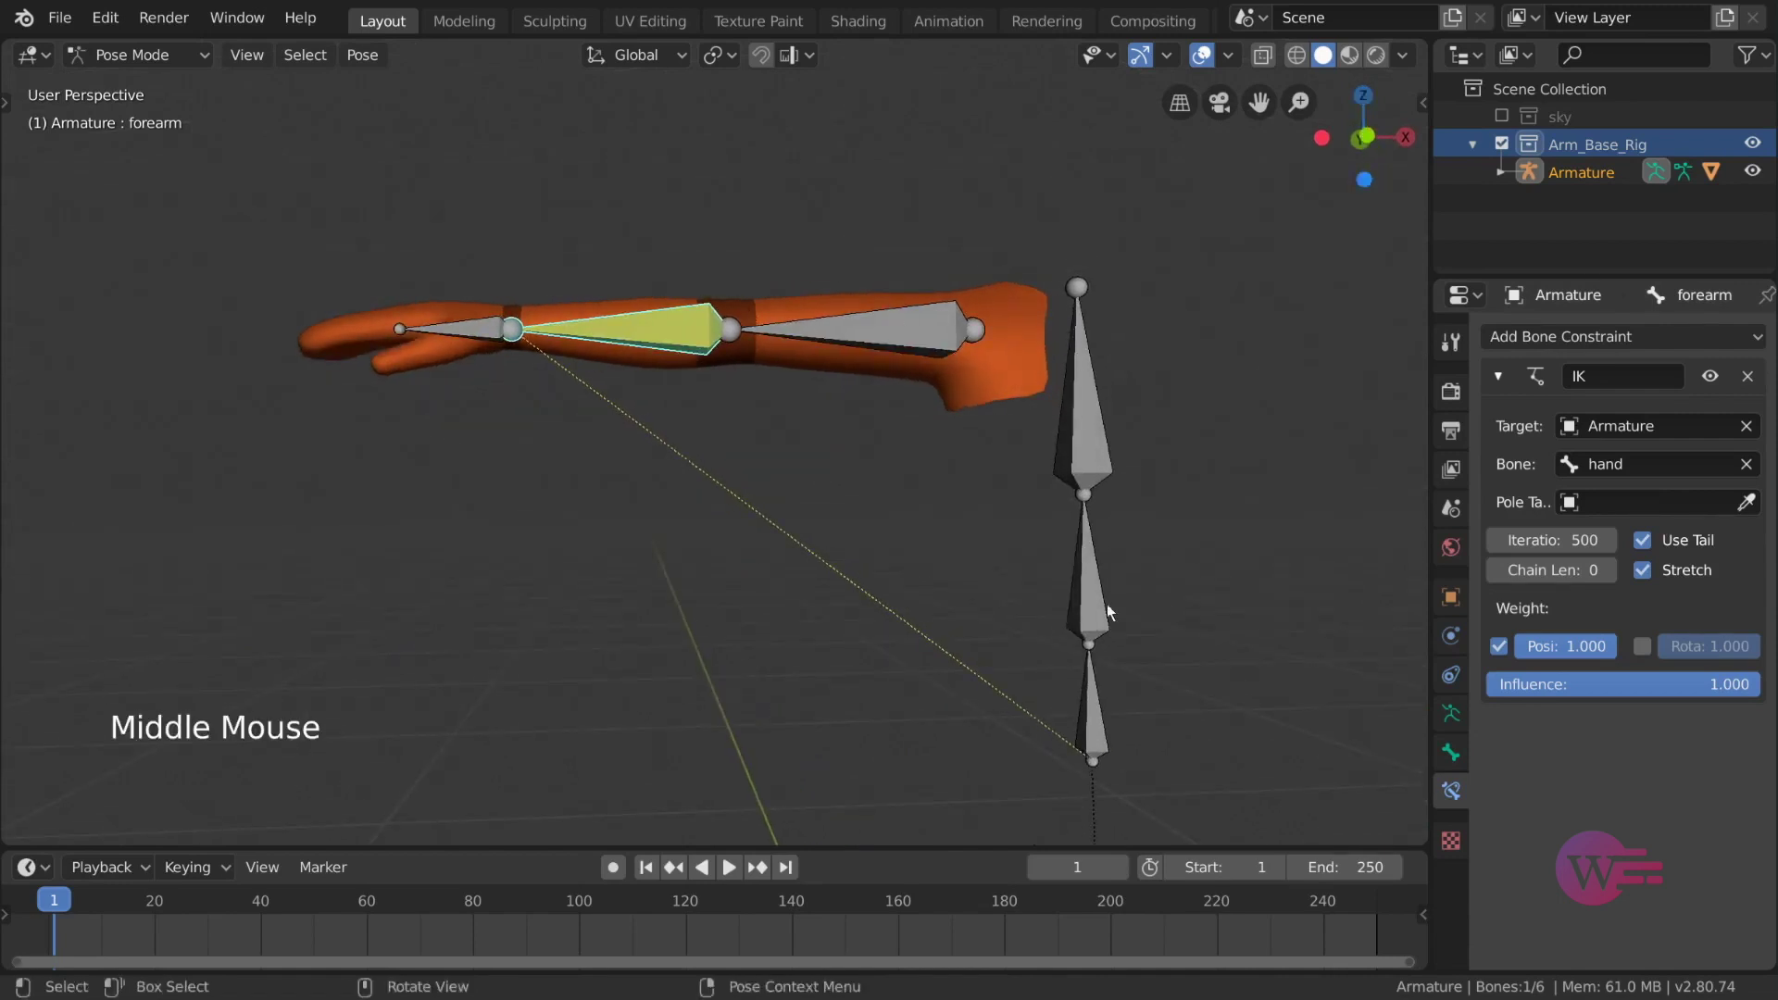
pyautogui.moveTo(1109, 755); pyautogui.dragTo(1130, 795, button='middle')
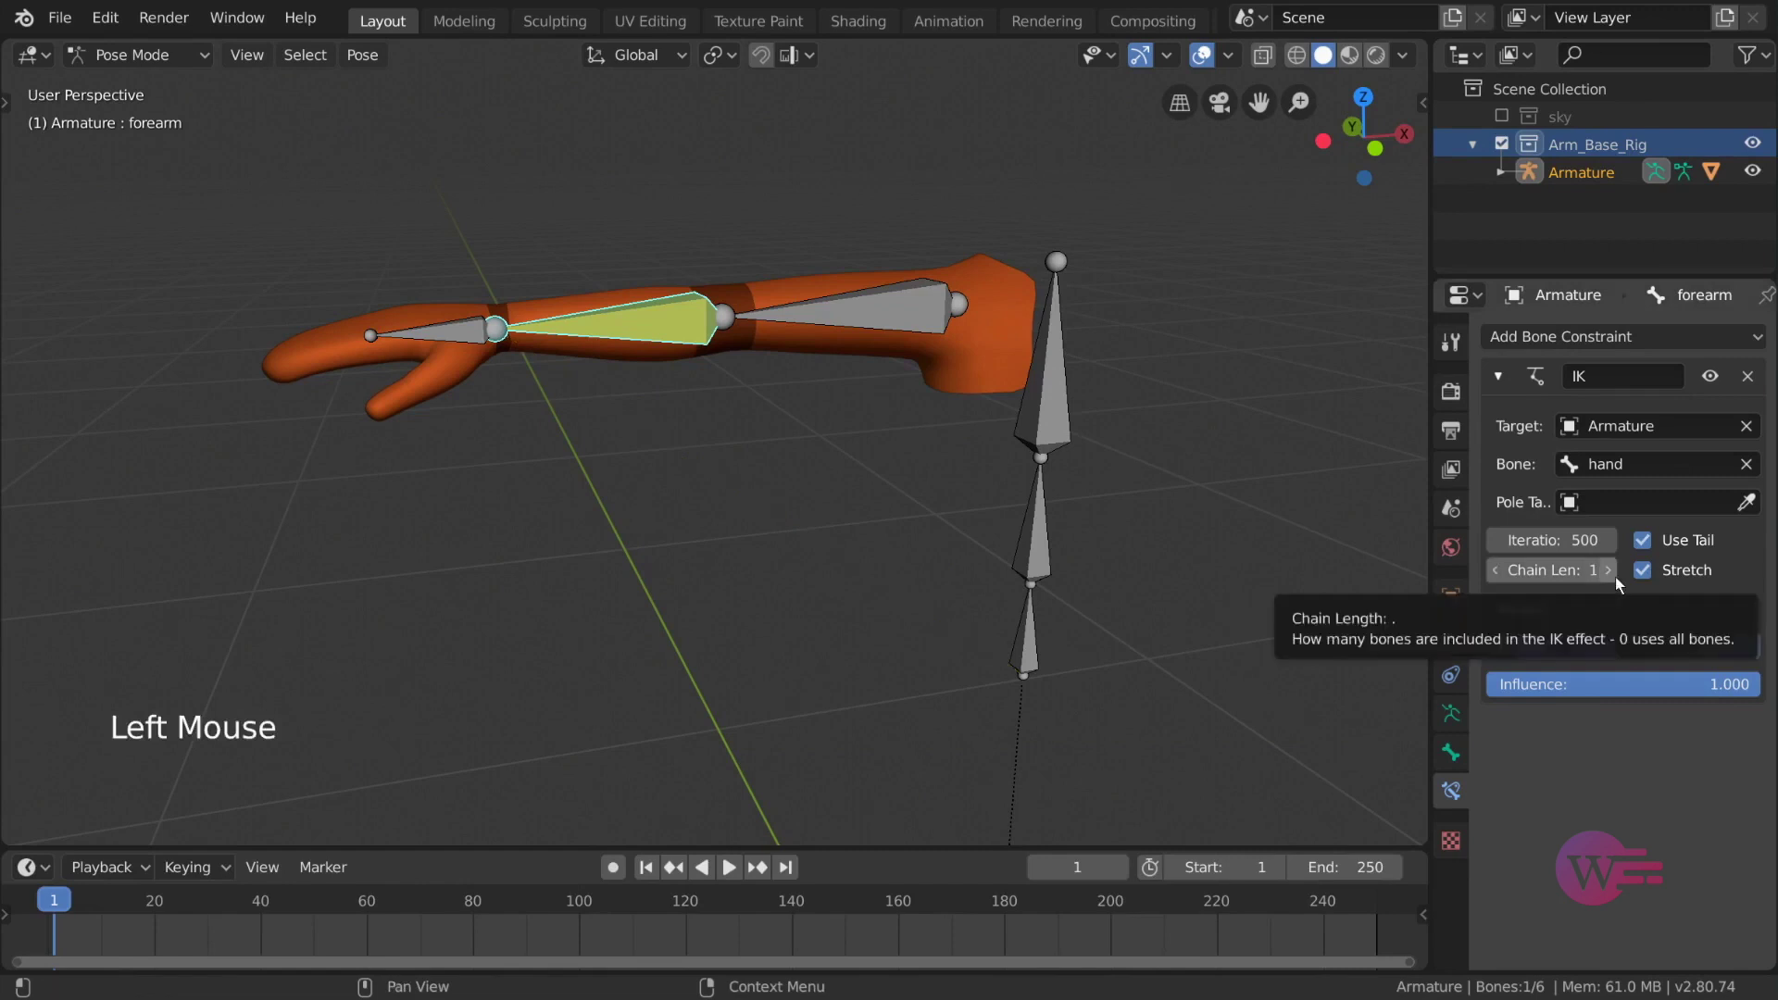
# Step: Try a chain length of 2 on the forearm's IK constraint, return it to 0, and switch the viewport to wireframe
pyautogui.click(1615, 576)
pyautogui.click(1495, 570)
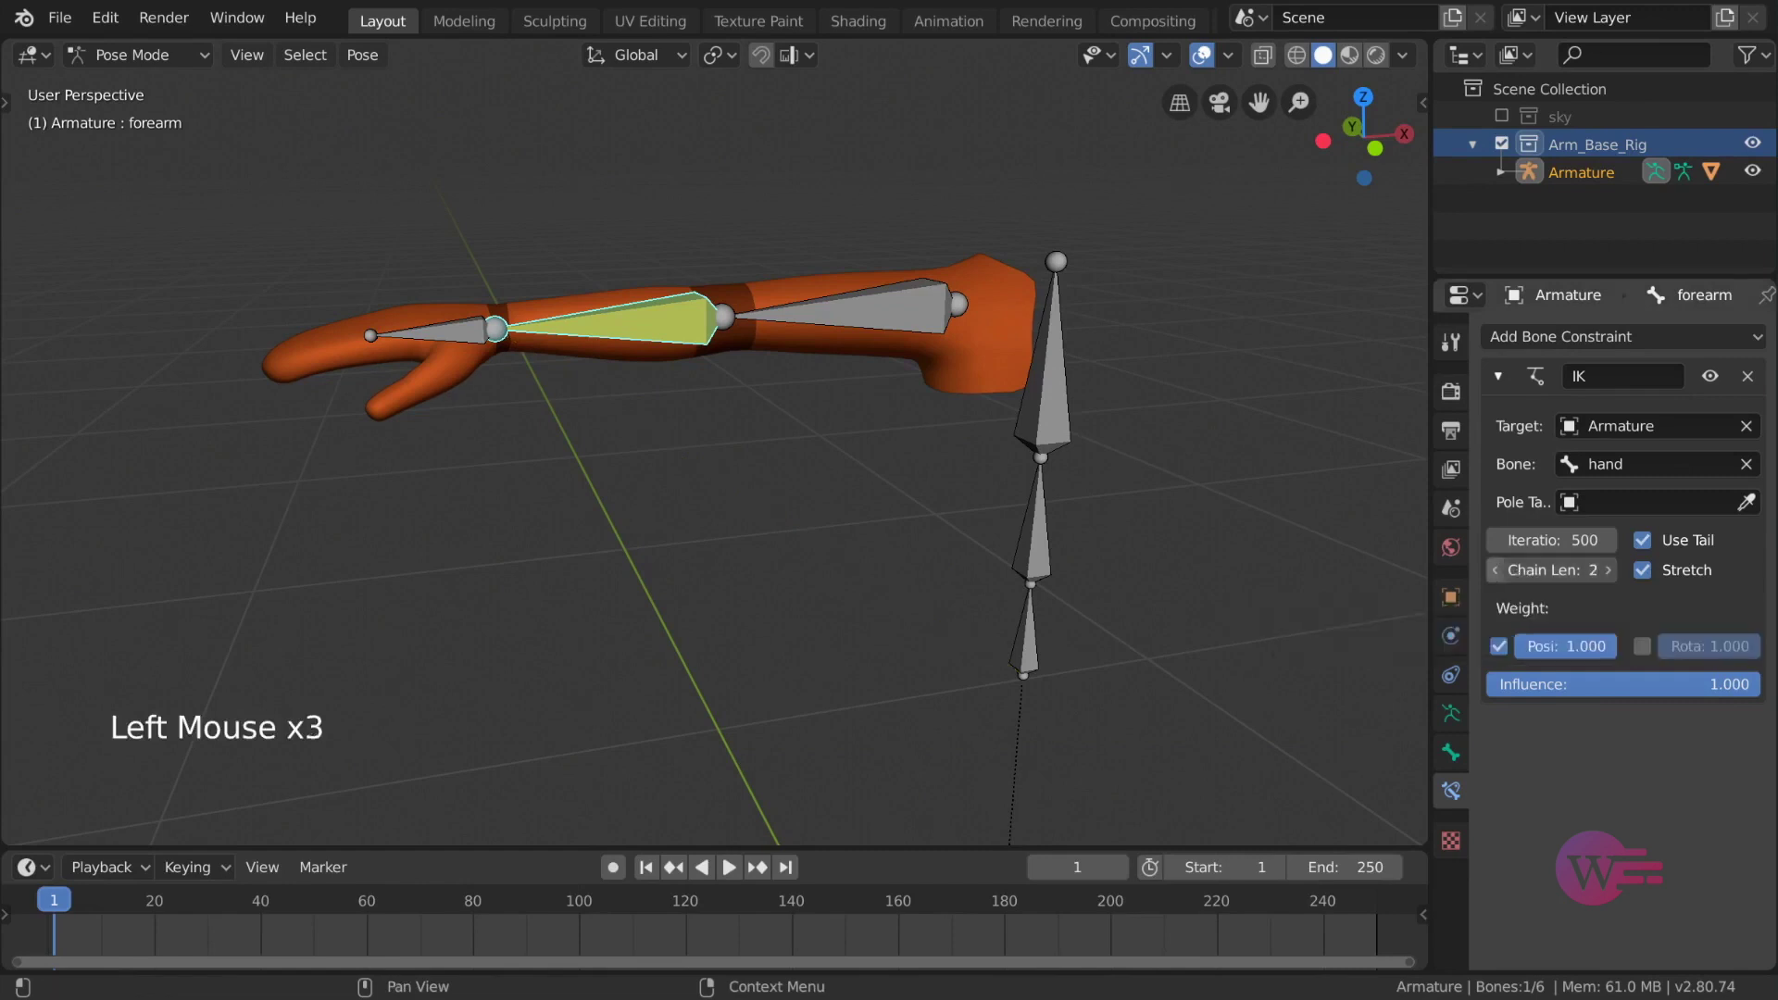
pyautogui.click(1496, 570)
pyautogui.moveTo(1265, 559); pyautogui.dragTo(1222, 521, button='middle')
pyautogui.keyDown('shift'); pyautogui.moveTo(1255, 232); pyautogui.dragTo(1214, 185, button='middle'); pyautogui.keyUp('shift')
pyautogui.click(1296, 55)
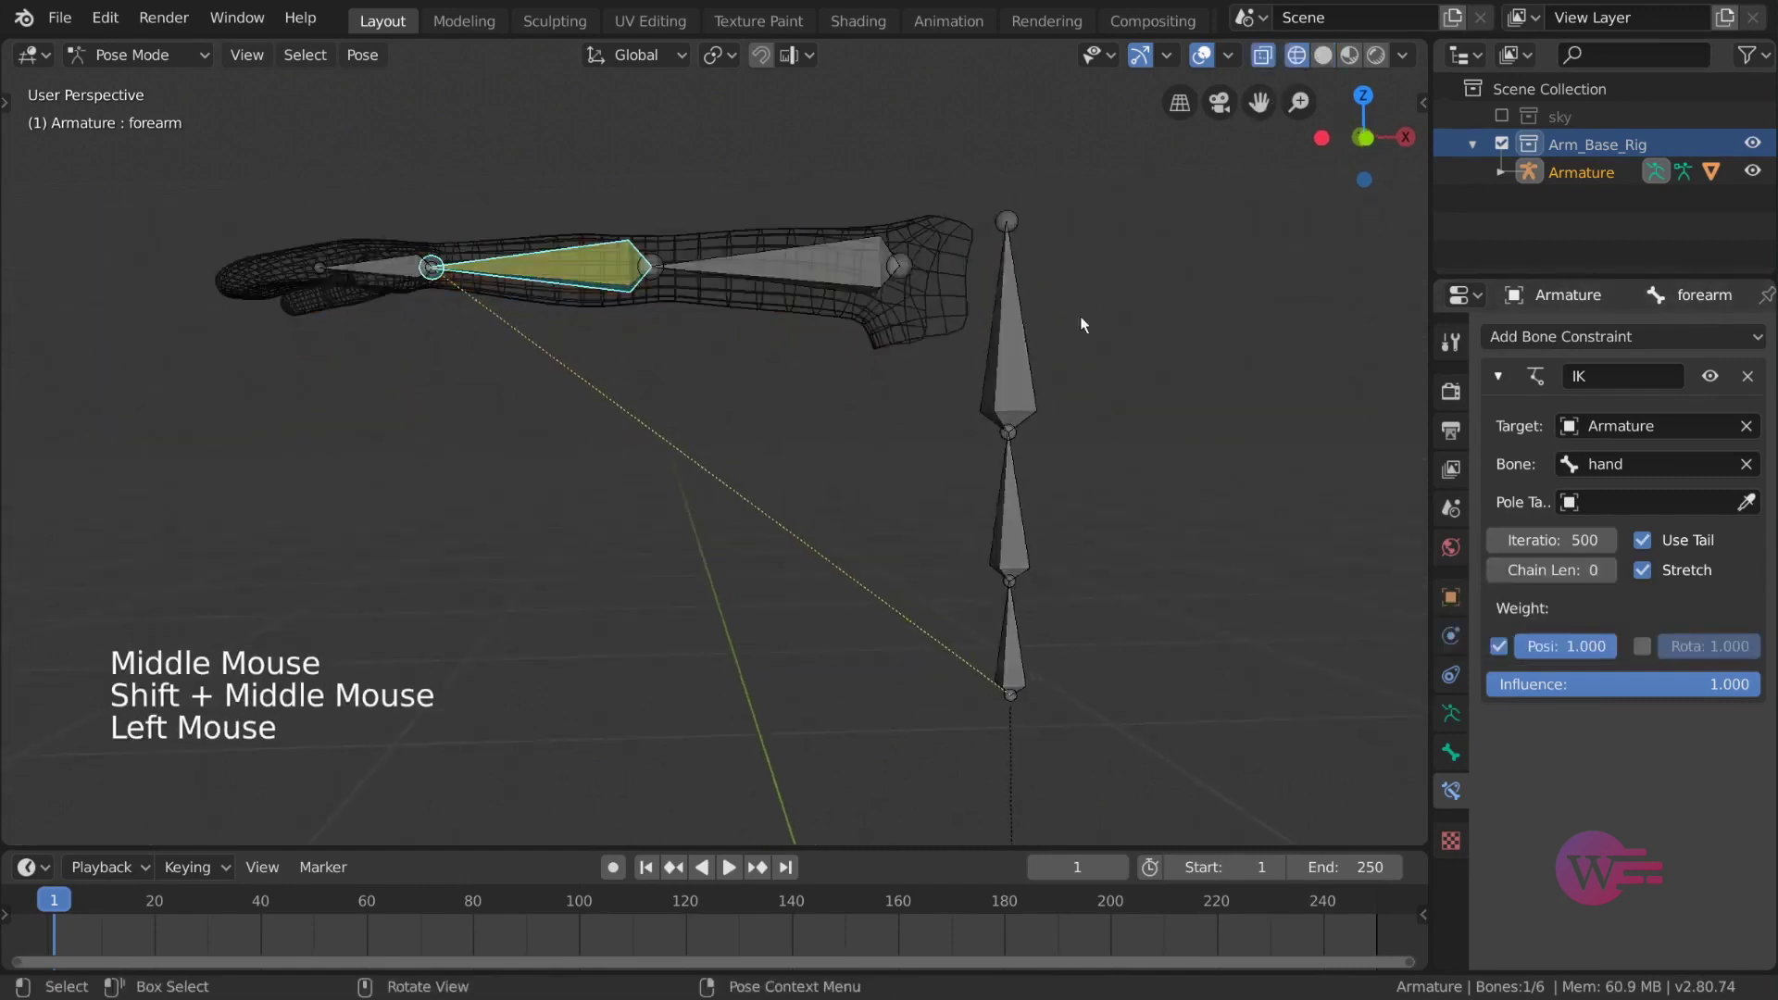
# Step: Step through several chain lengths up to at least 4 on the forearm's IK constraint and settle on 2
pyautogui.moveTo(1080, 315); pyautogui.dragTo(1193, 403, button='middle')
pyautogui.click(1610, 575)
pyautogui.click(1610, 575)
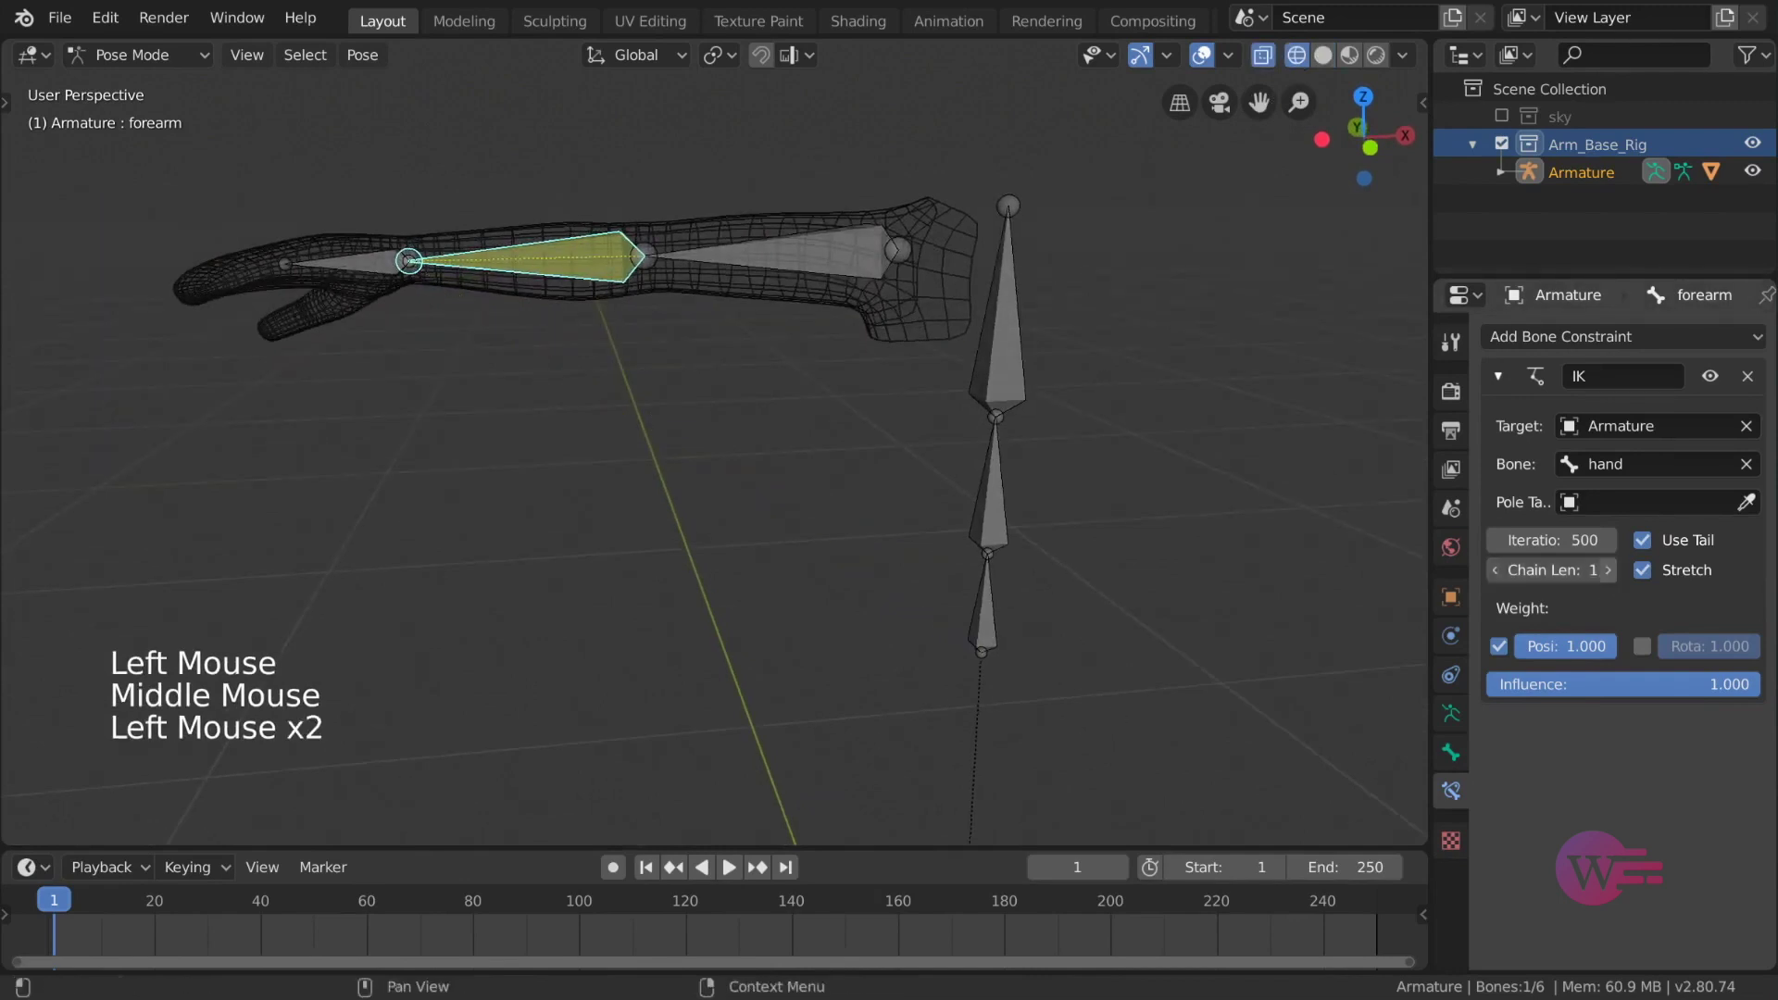
pyautogui.click(1609, 575)
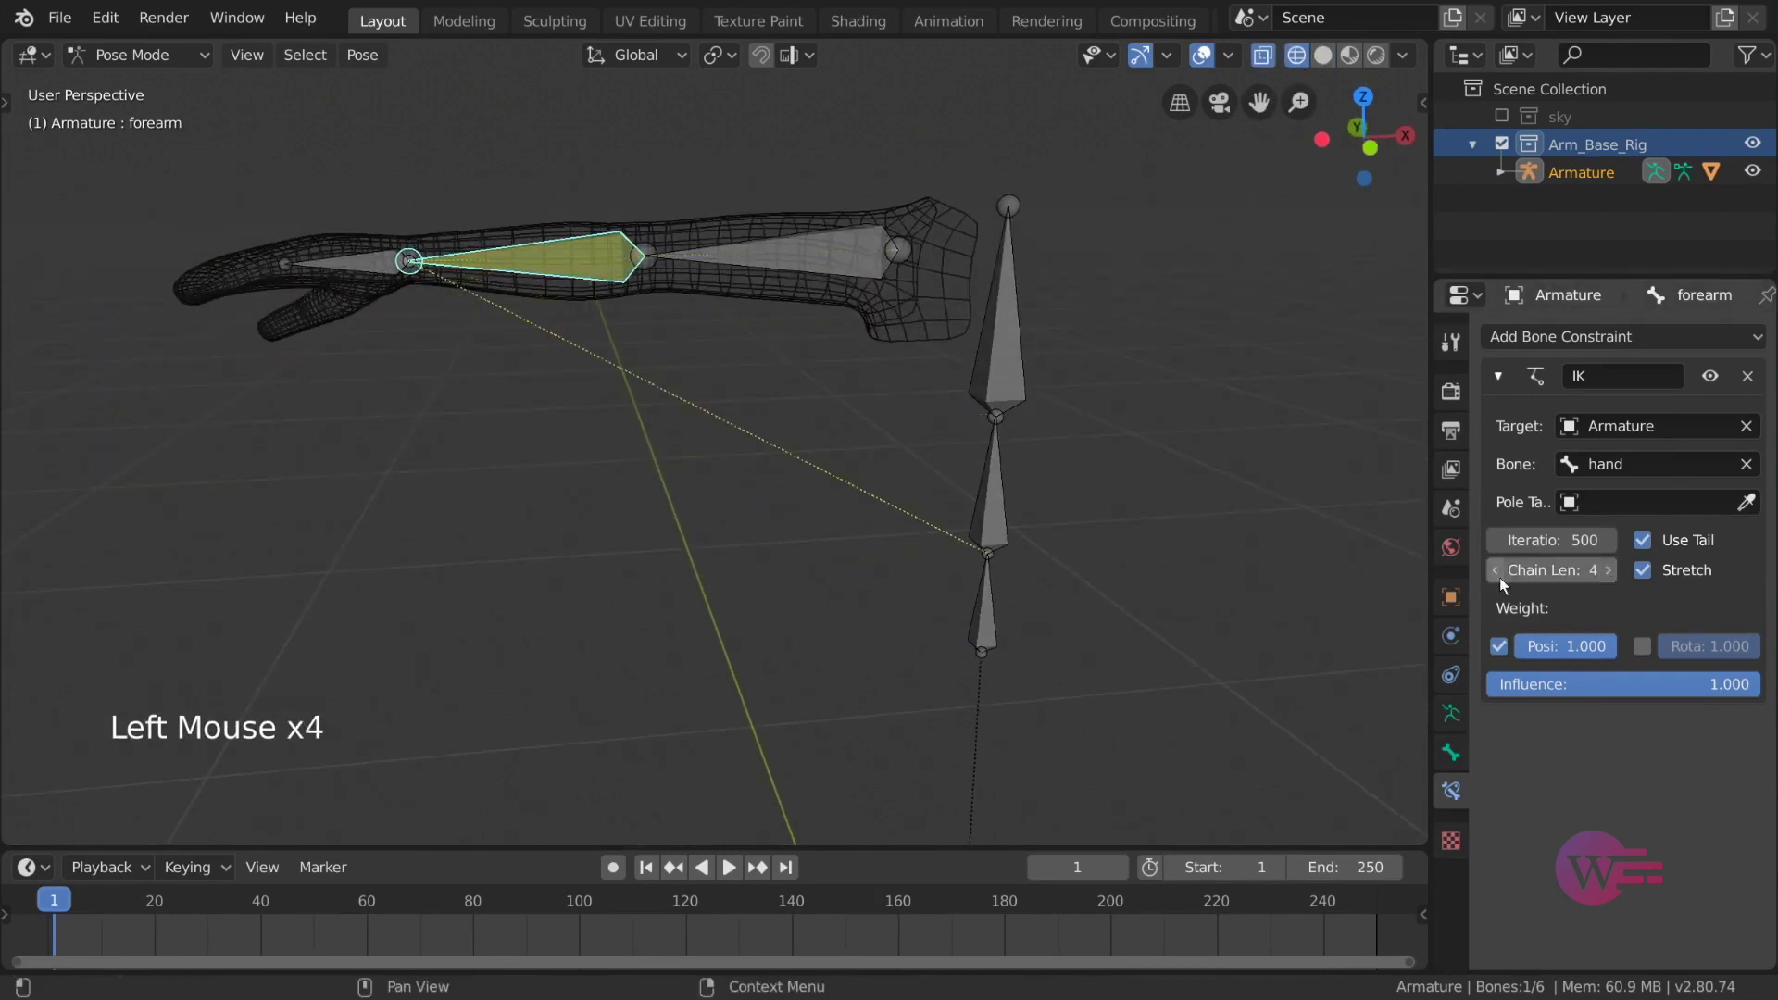
pyautogui.click(1499, 576)
pyautogui.click(1608, 578)
pyautogui.click(1608, 578)
pyautogui.click(1511, 574)
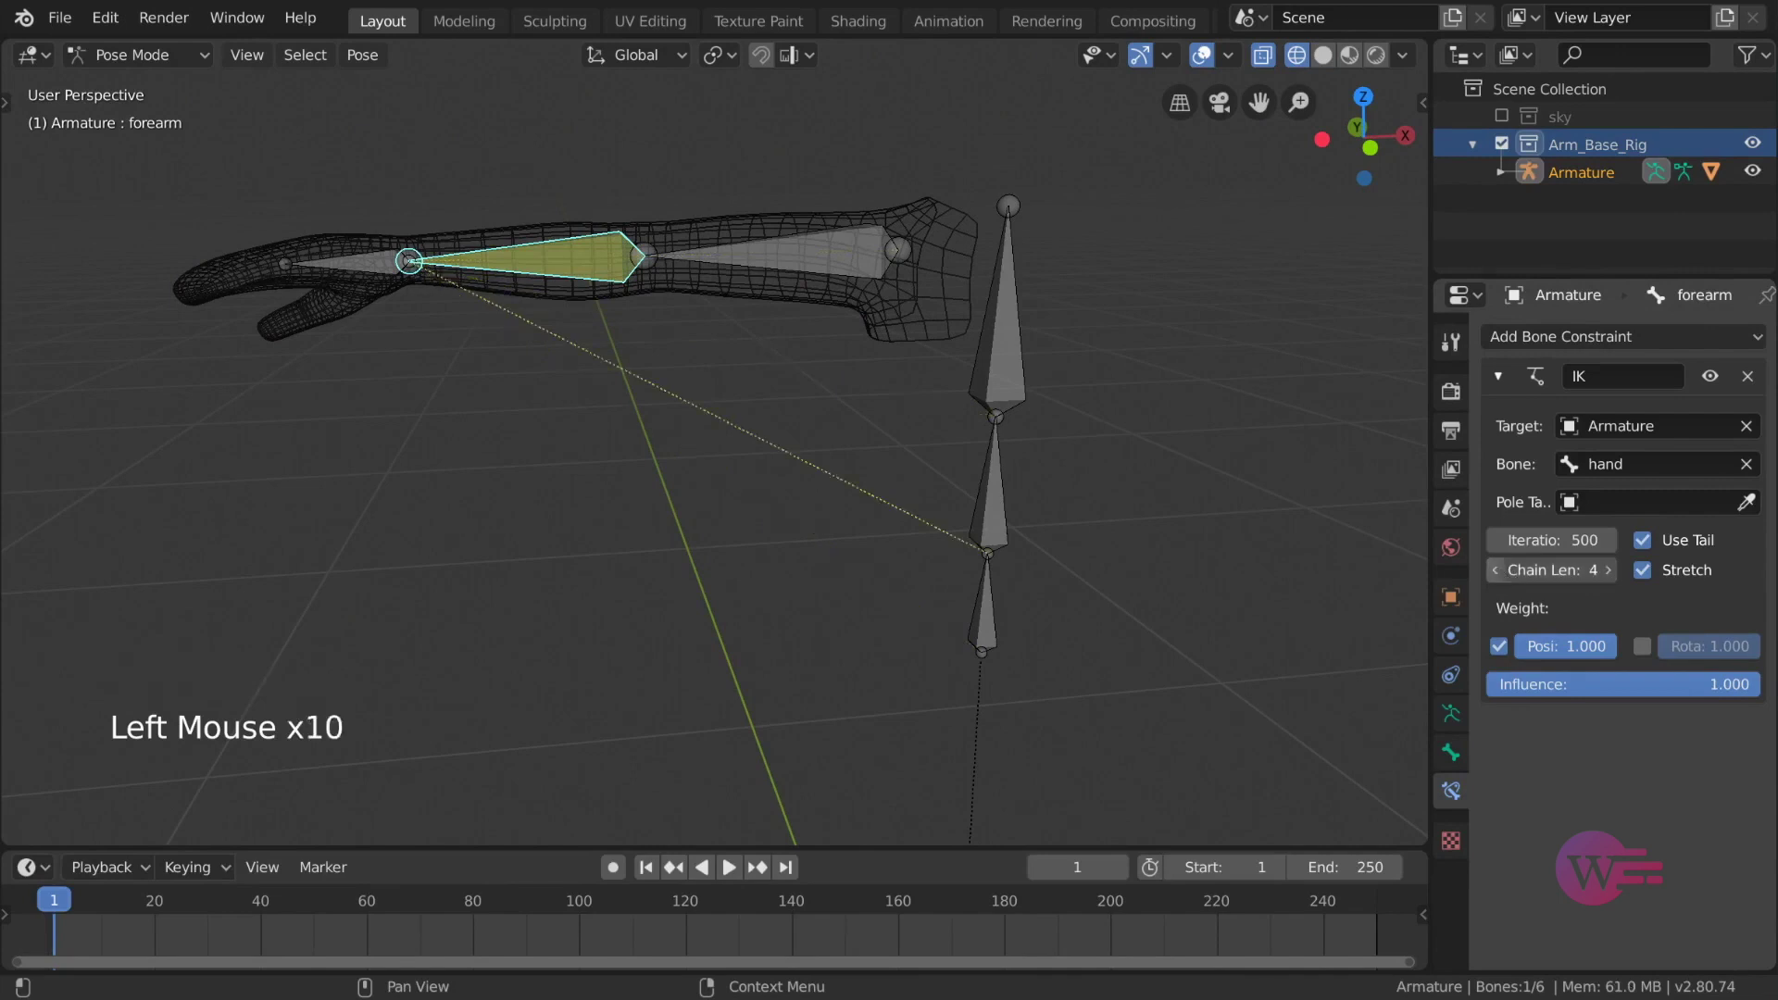
pyautogui.moveTo(1065, 482); pyautogui.dragTo(732, 296, button='middle')
pyautogui.moveTo(732, 296); pyautogui.dragTo(393, 307, button='middle')
pyautogui.moveTo(515, 310); pyautogui.dragTo(859, 304, button='middle')
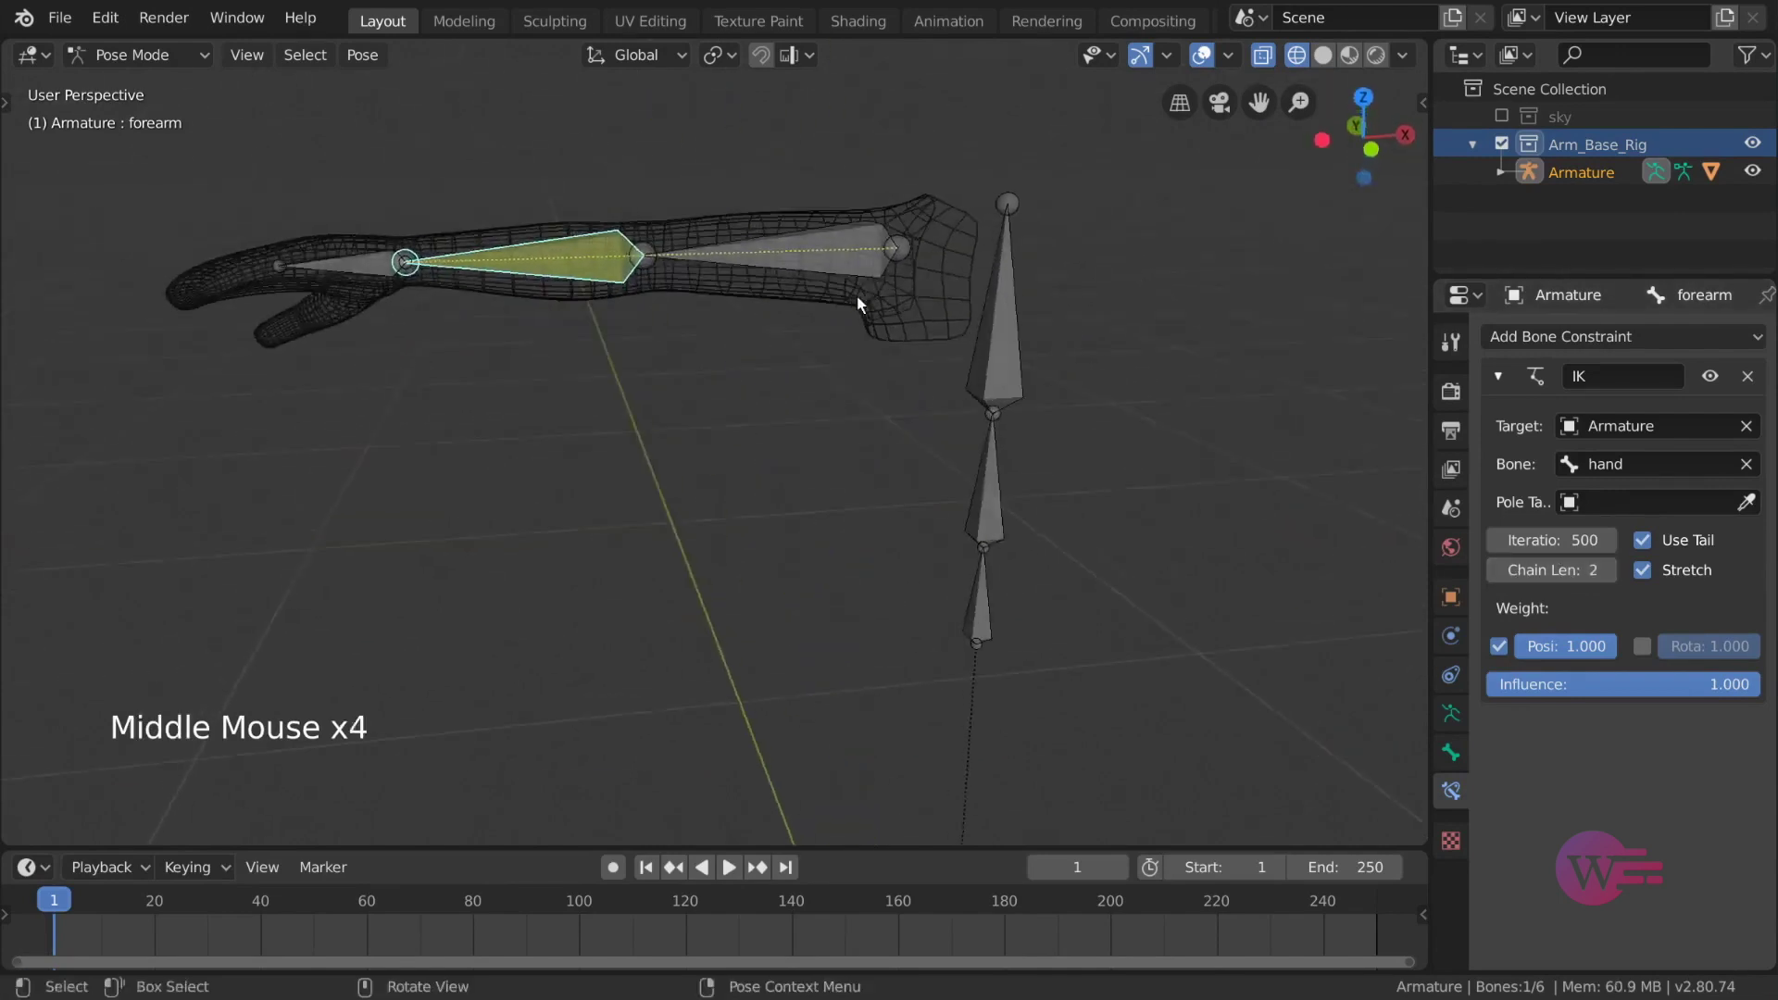
# Step: Select the hand bone, move it upward to test the two-bone IK chain, and undo the move
pyautogui.click(365, 261)
pyautogui.keyDown('shift'); pyautogui.moveTo(365, 260); pyautogui.dragTo(548, 348, button='middle'); pyautogui.keyUp('shift')
pyautogui.scroll(-1, 547, 349)
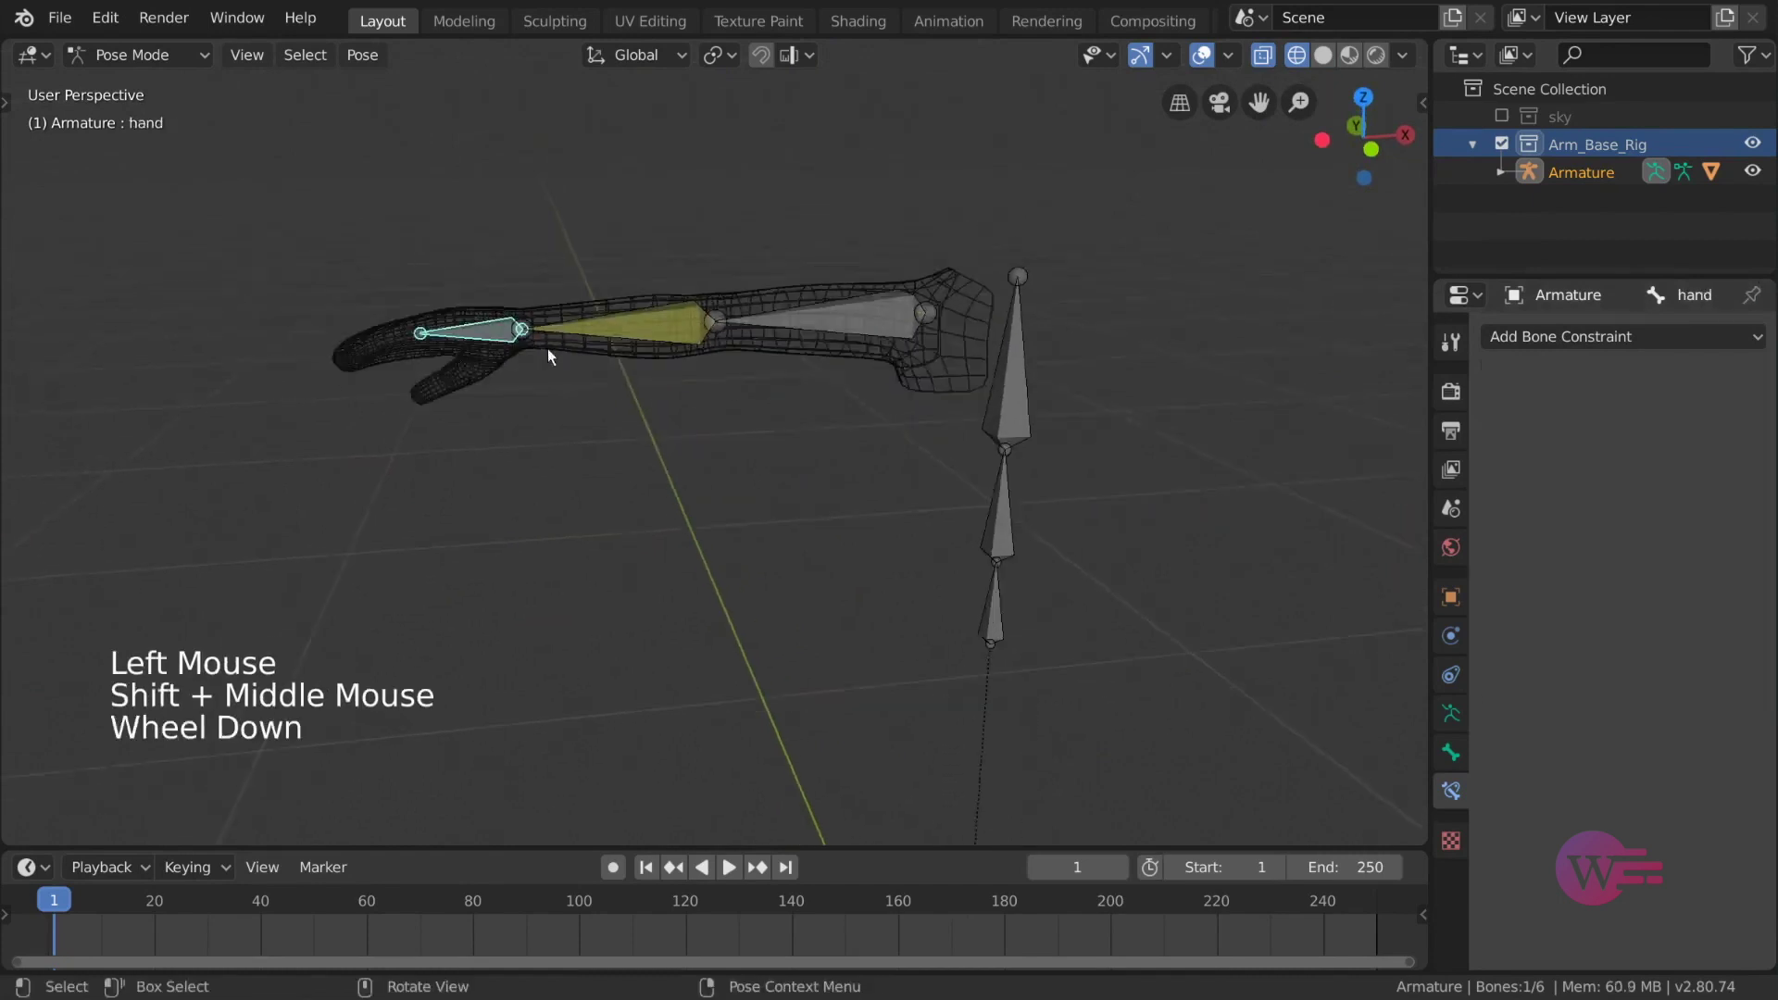
pyautogui.press('g')
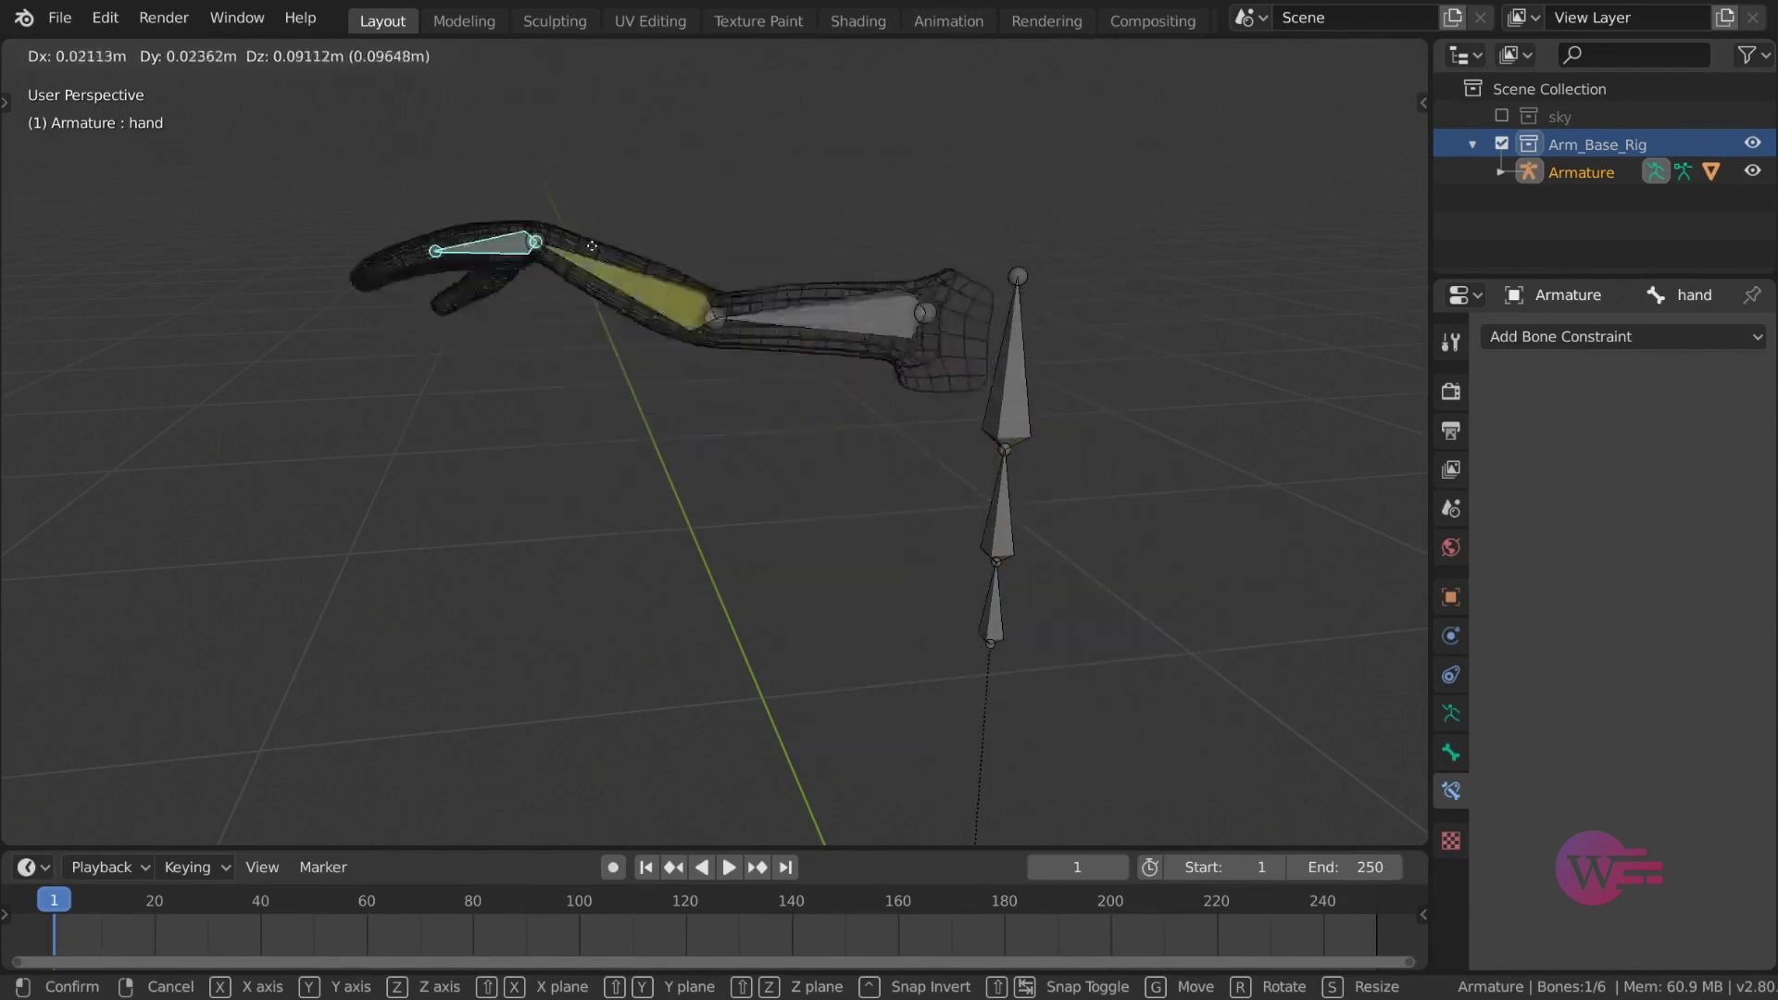
pyautogui.click(853, 421)
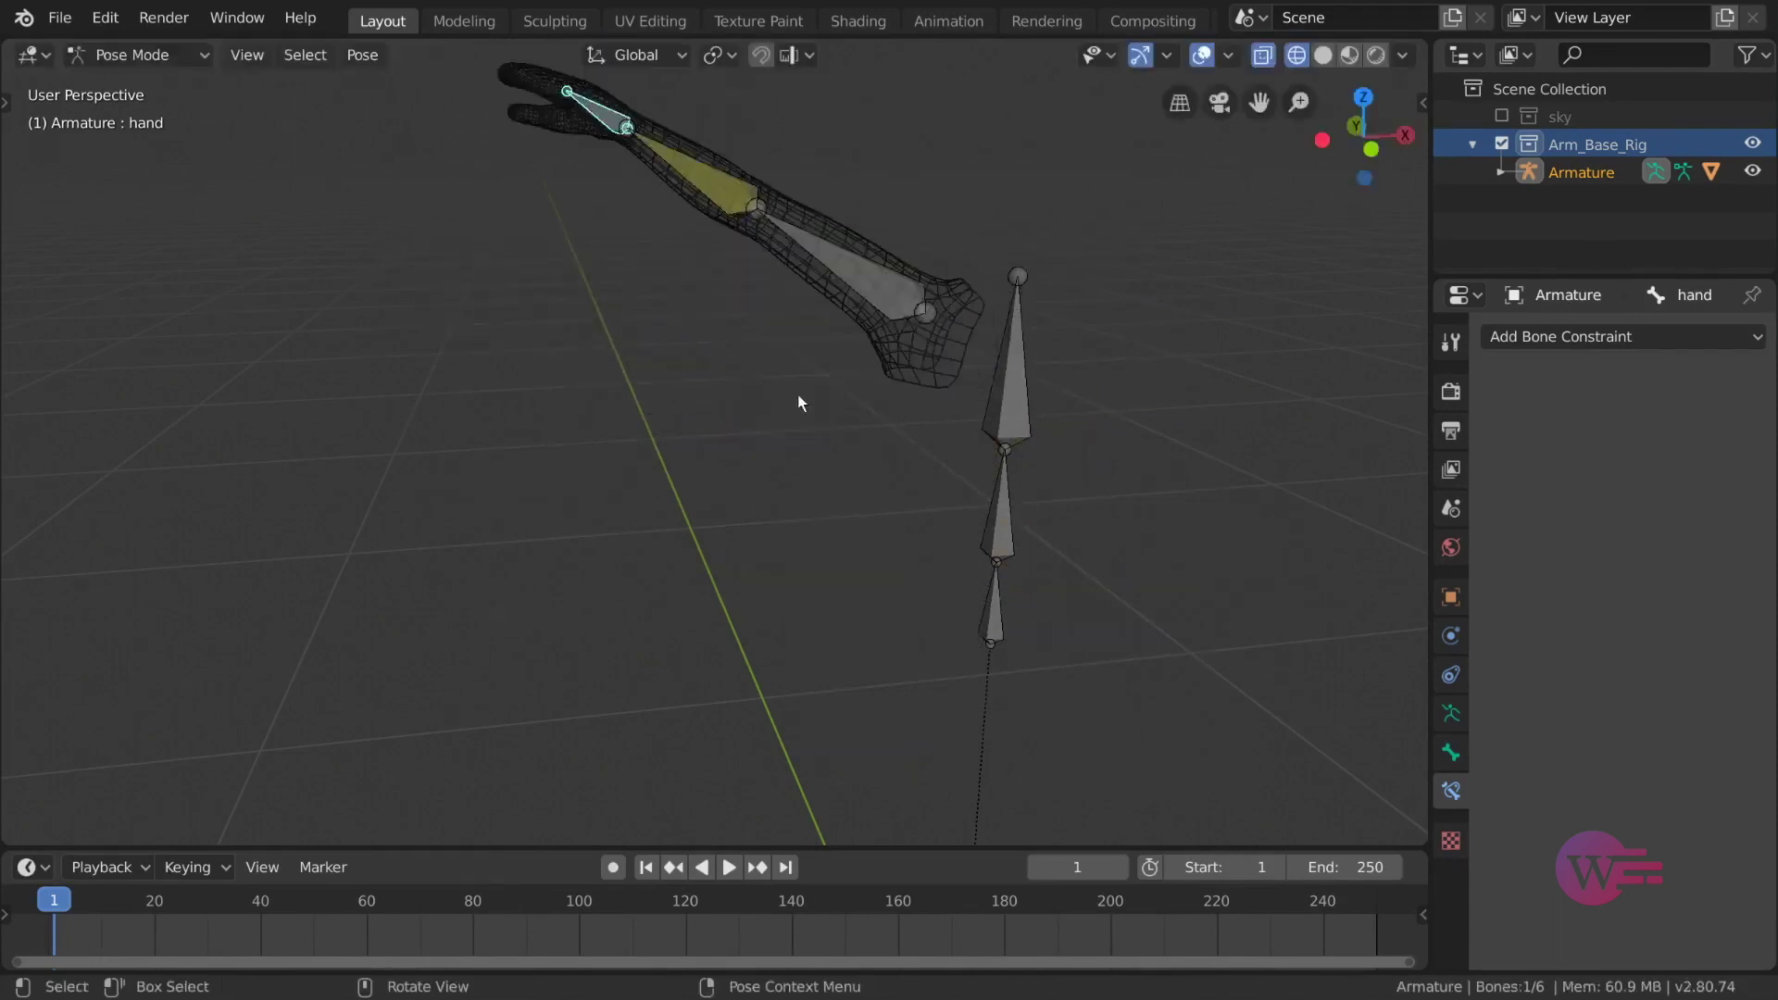
pyautogui.moveTo(802, 402); pyautogui.dragTo(839, 435, button='middle')
pyautogui.hotkey('ctrl', 'z')
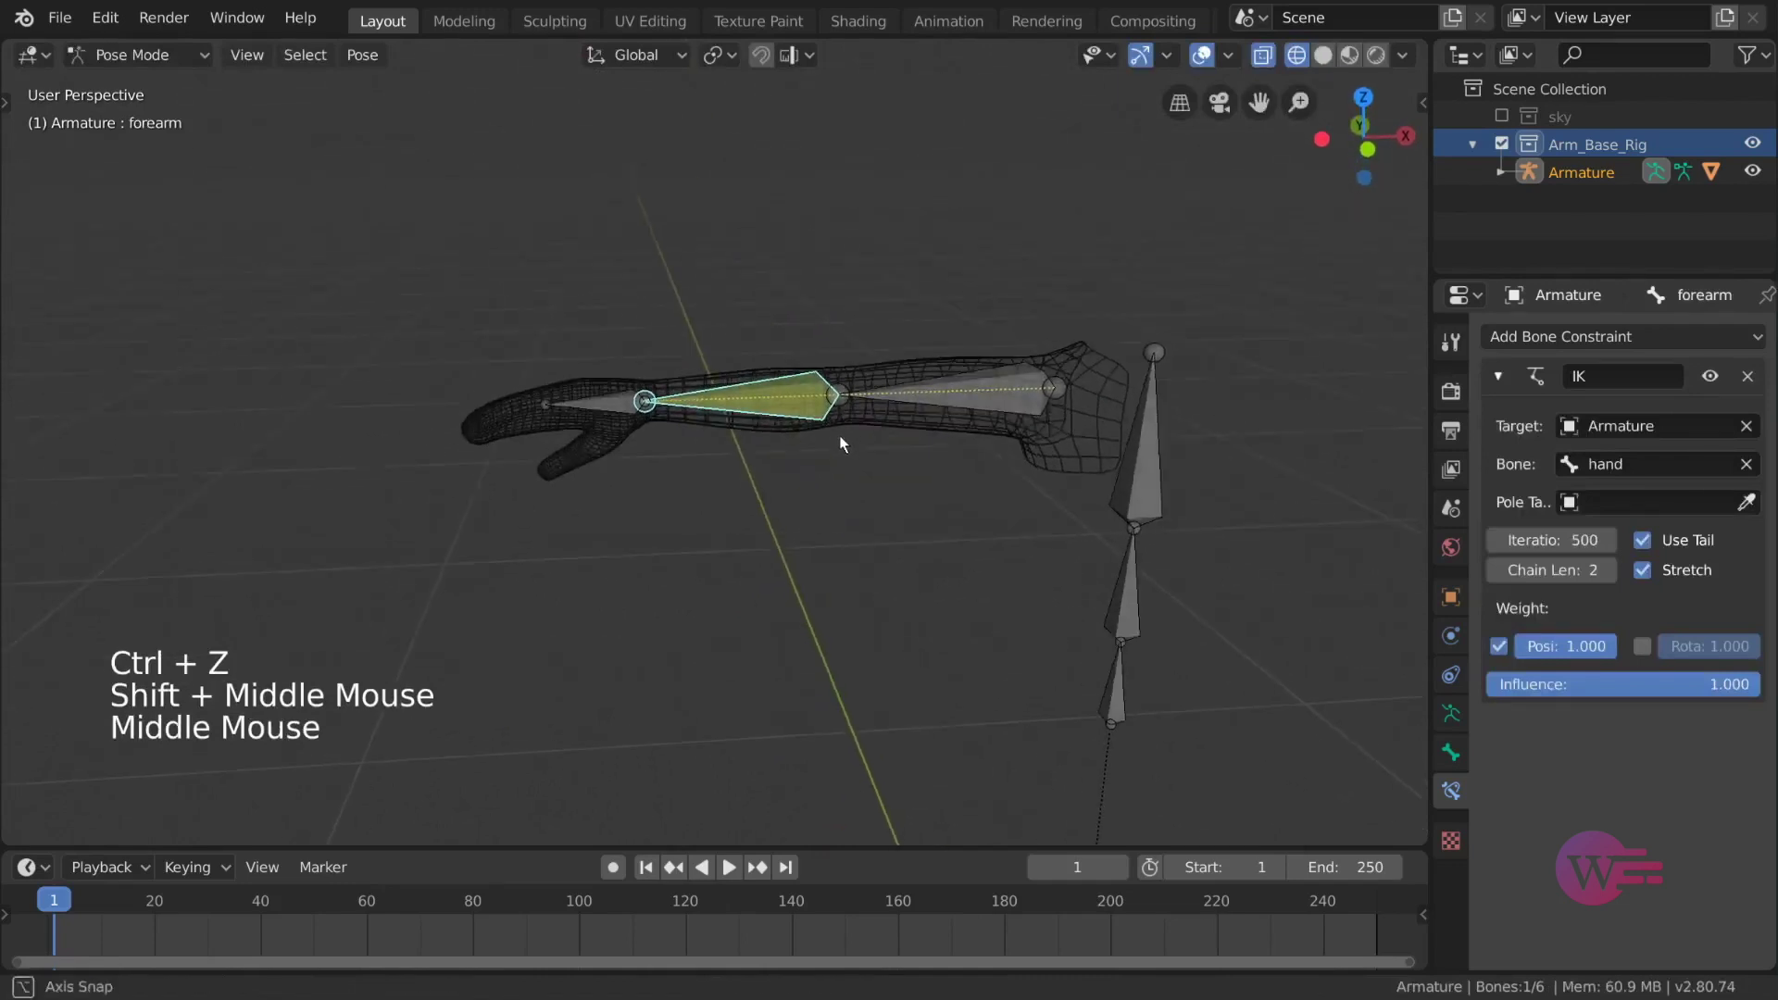
# Step: Reselect the hand bone and try moving it toward and past the elbow without keeping the moves
pyautogui.click(610, 398)
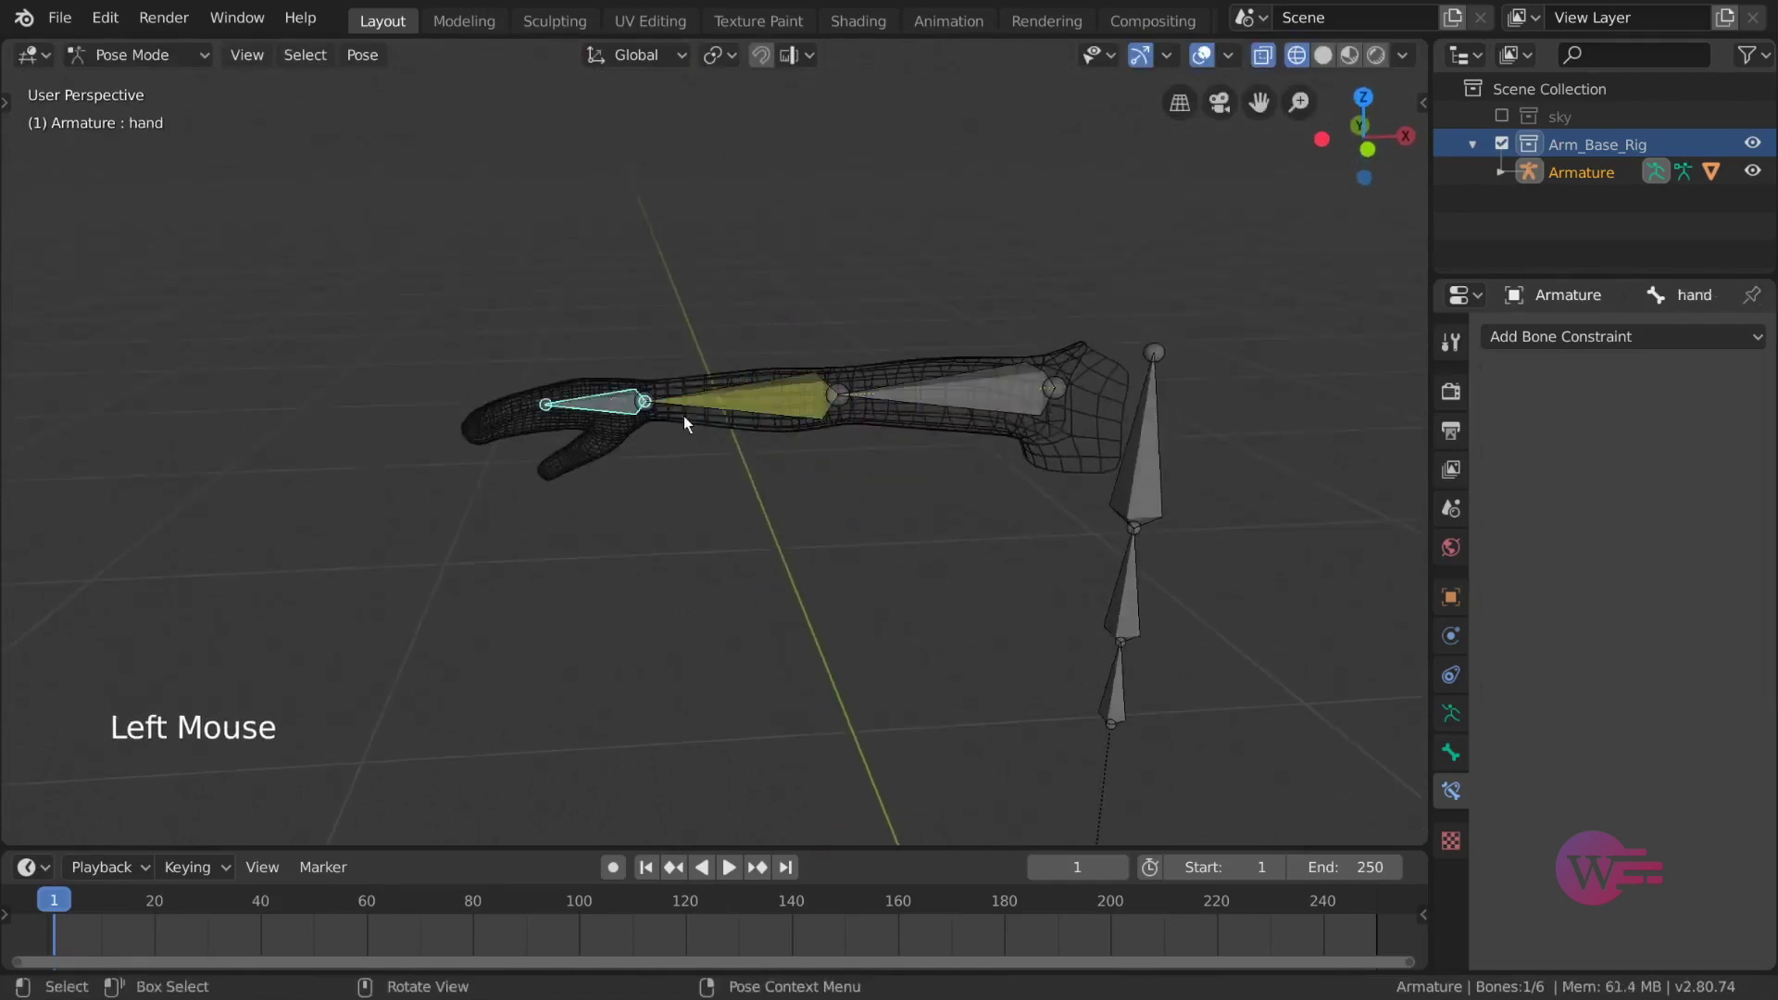
pyautogui.moveTo(684, 418)
pyautogui.mouseDown(button='middle')
pyautogui.moveTo(738, 535)
pyautogui.moveTo(724, 442)
pyautogui.moveTo(673, 408)
pyautogui.mouseUp(button='middle')
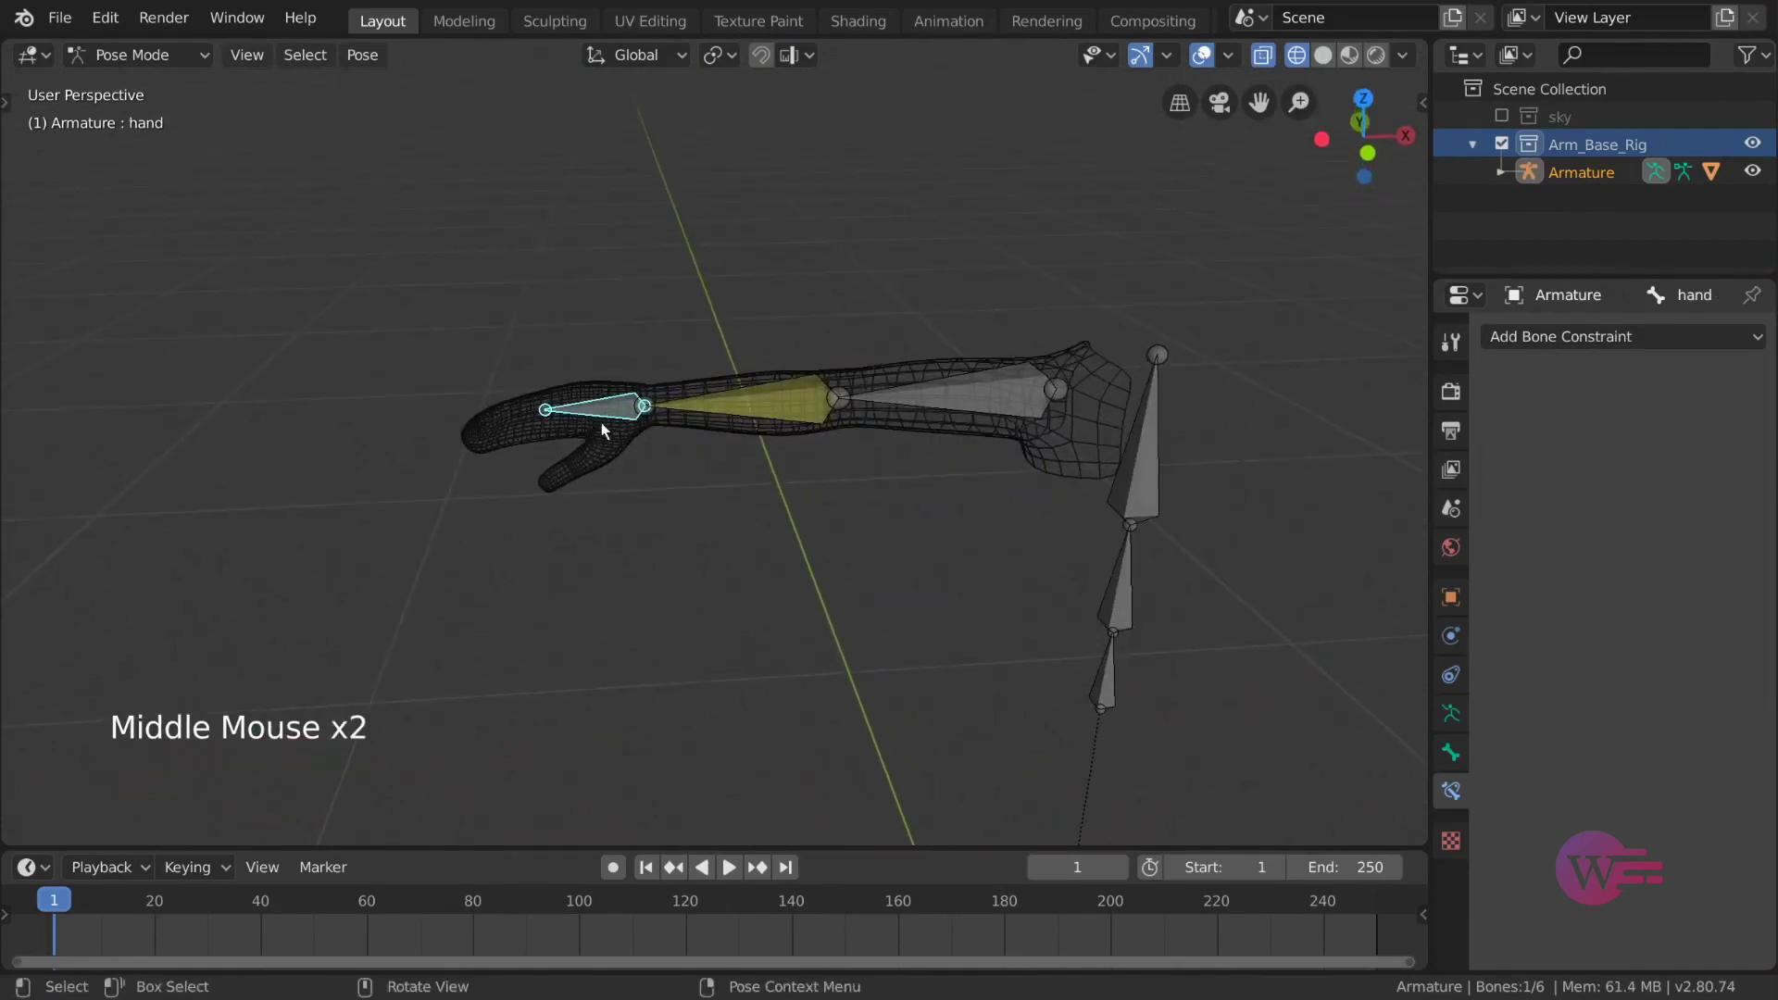
pyautogui.press('g')
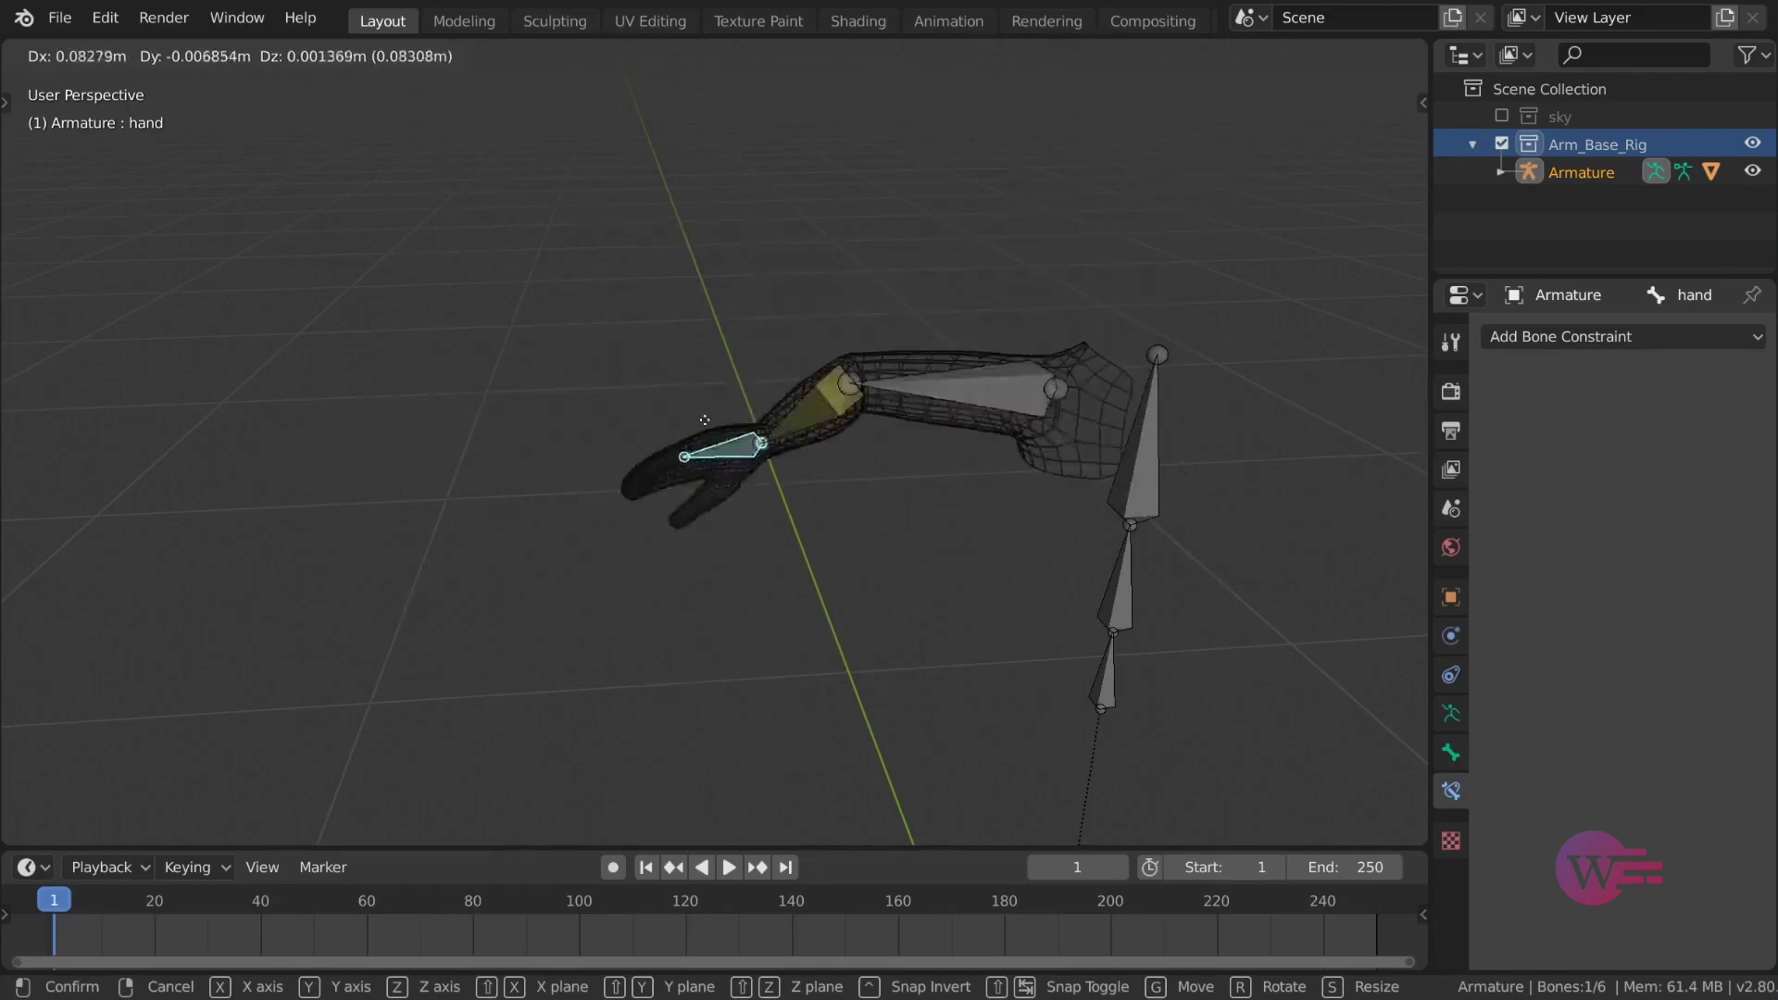
pyautogui.rightClick(502, 463)
pyautogui.moveTo(592, 380); pyautogui.dragTo(698, 556, button='middle')
pyautogui.scroll(-1, 708, 564)
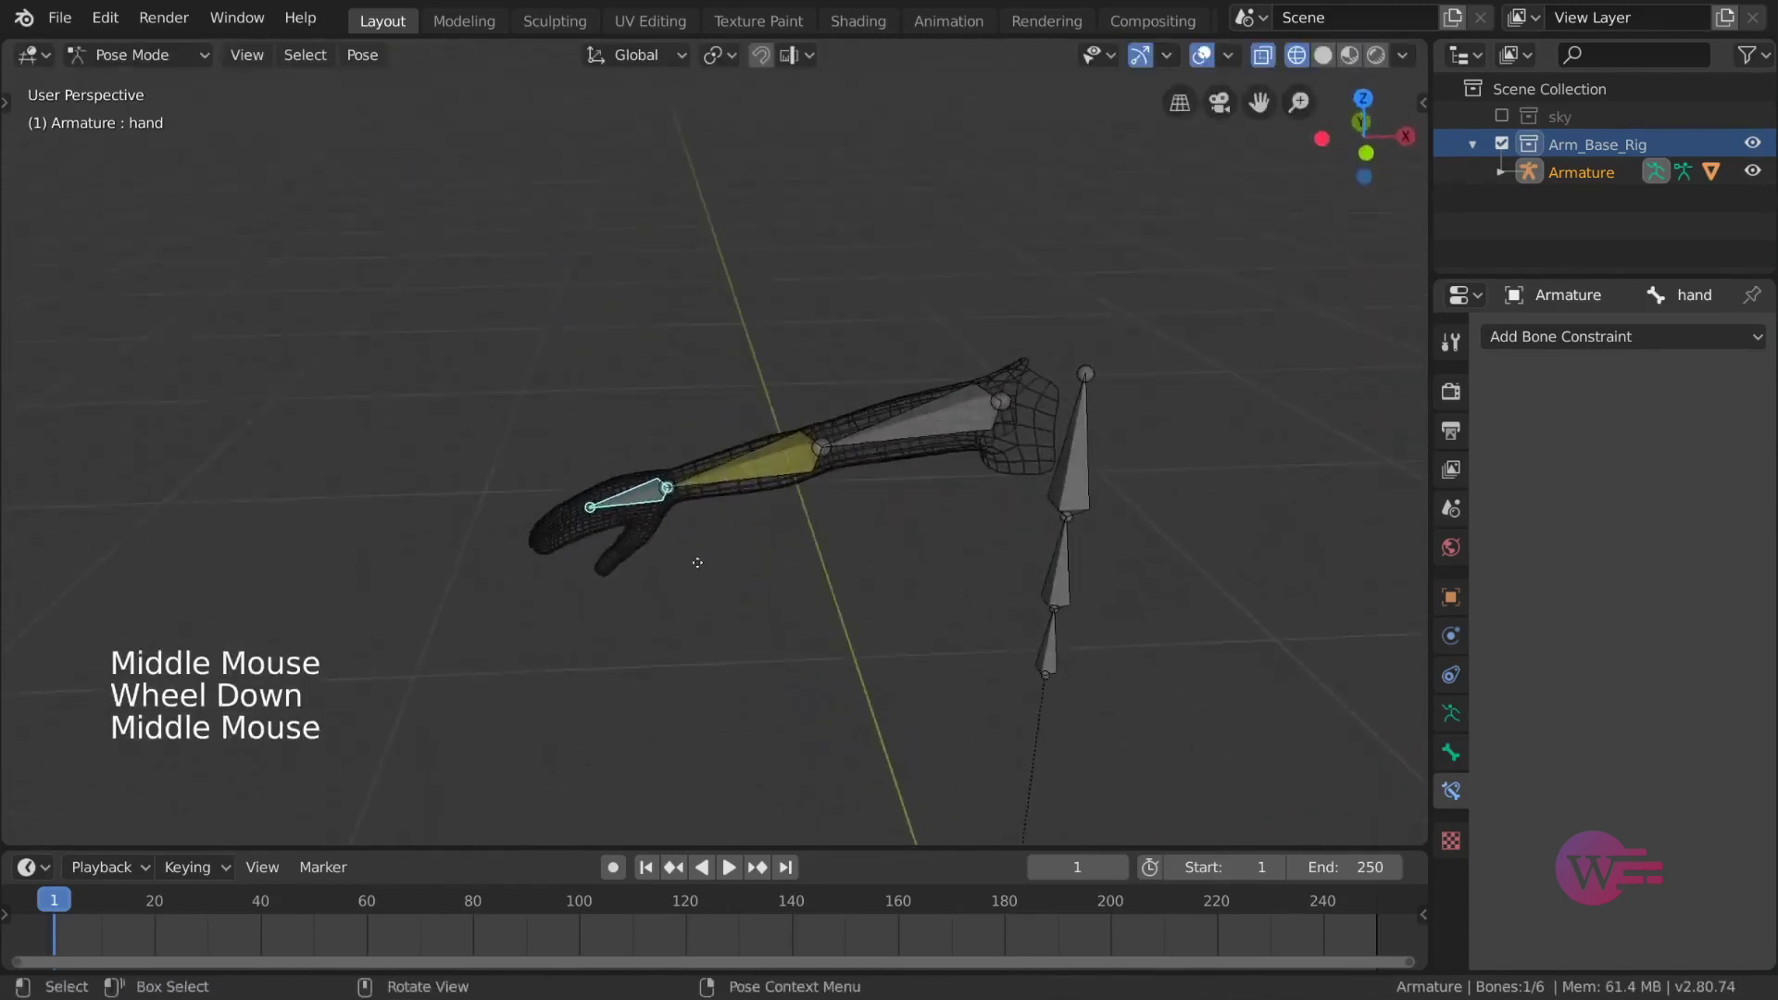
pyautogui.press('g')
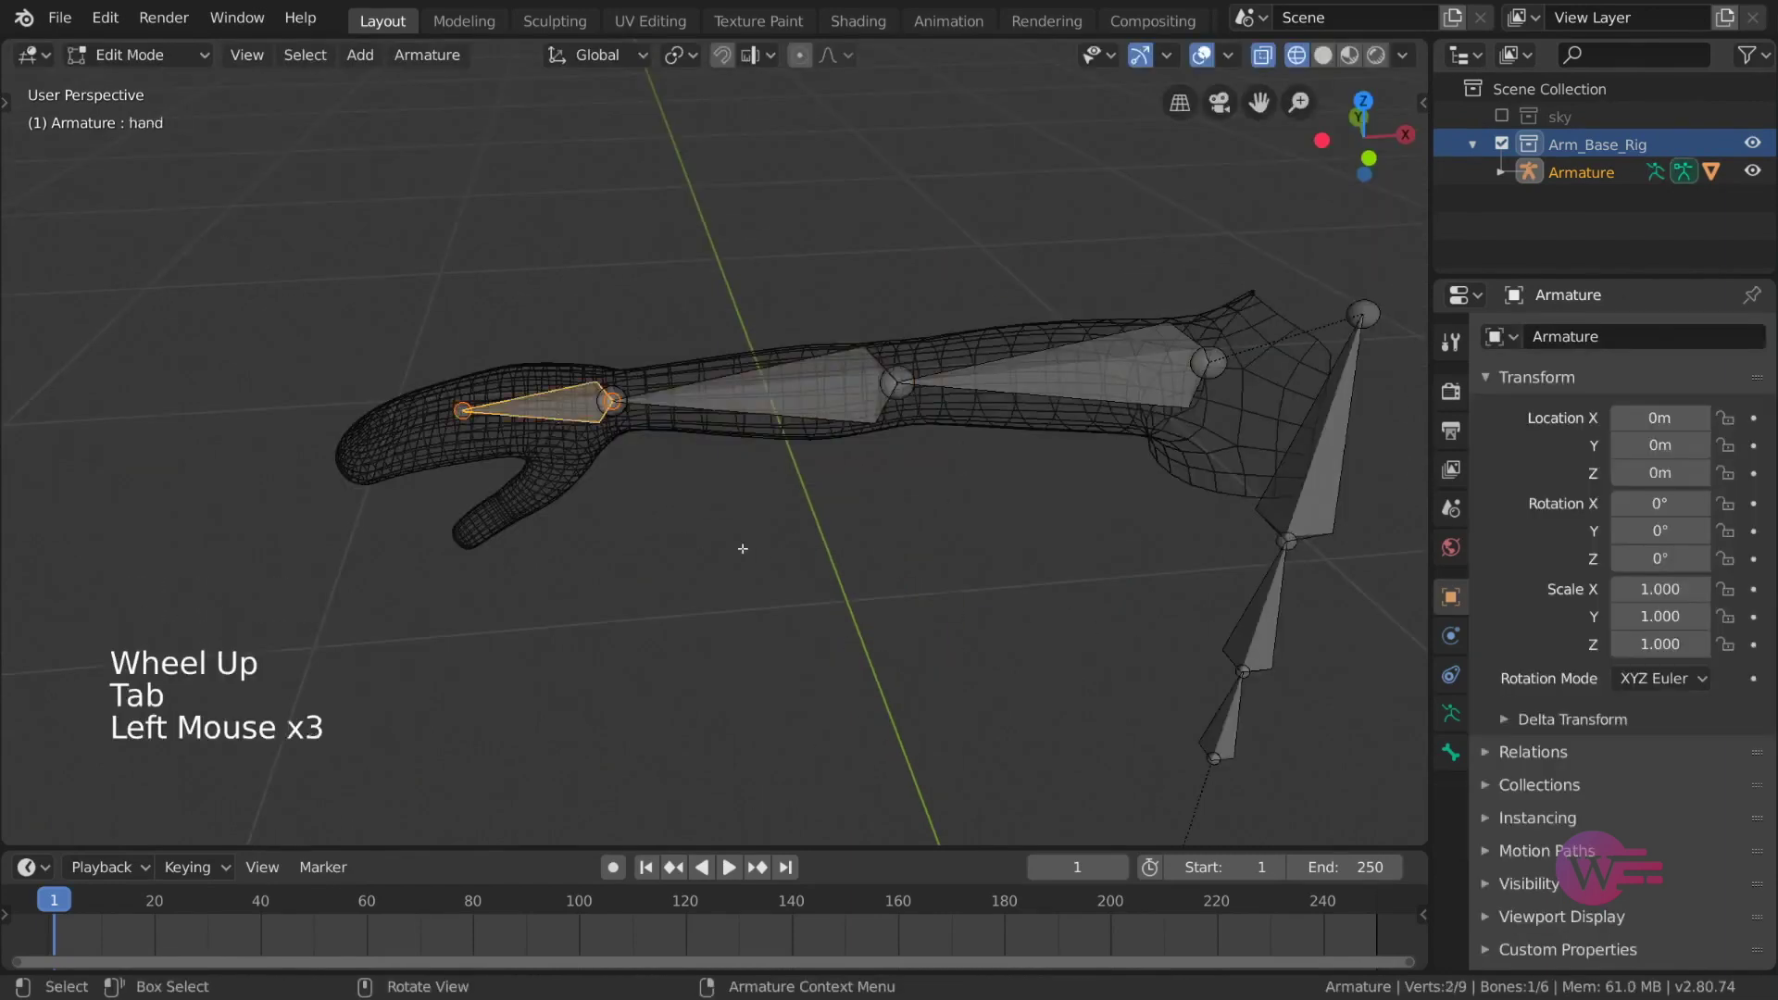
# Step: Clear the hand bone's parent in Edit Mode and return to Pose Mode
pyautogui.hotkey('alt', 'p')
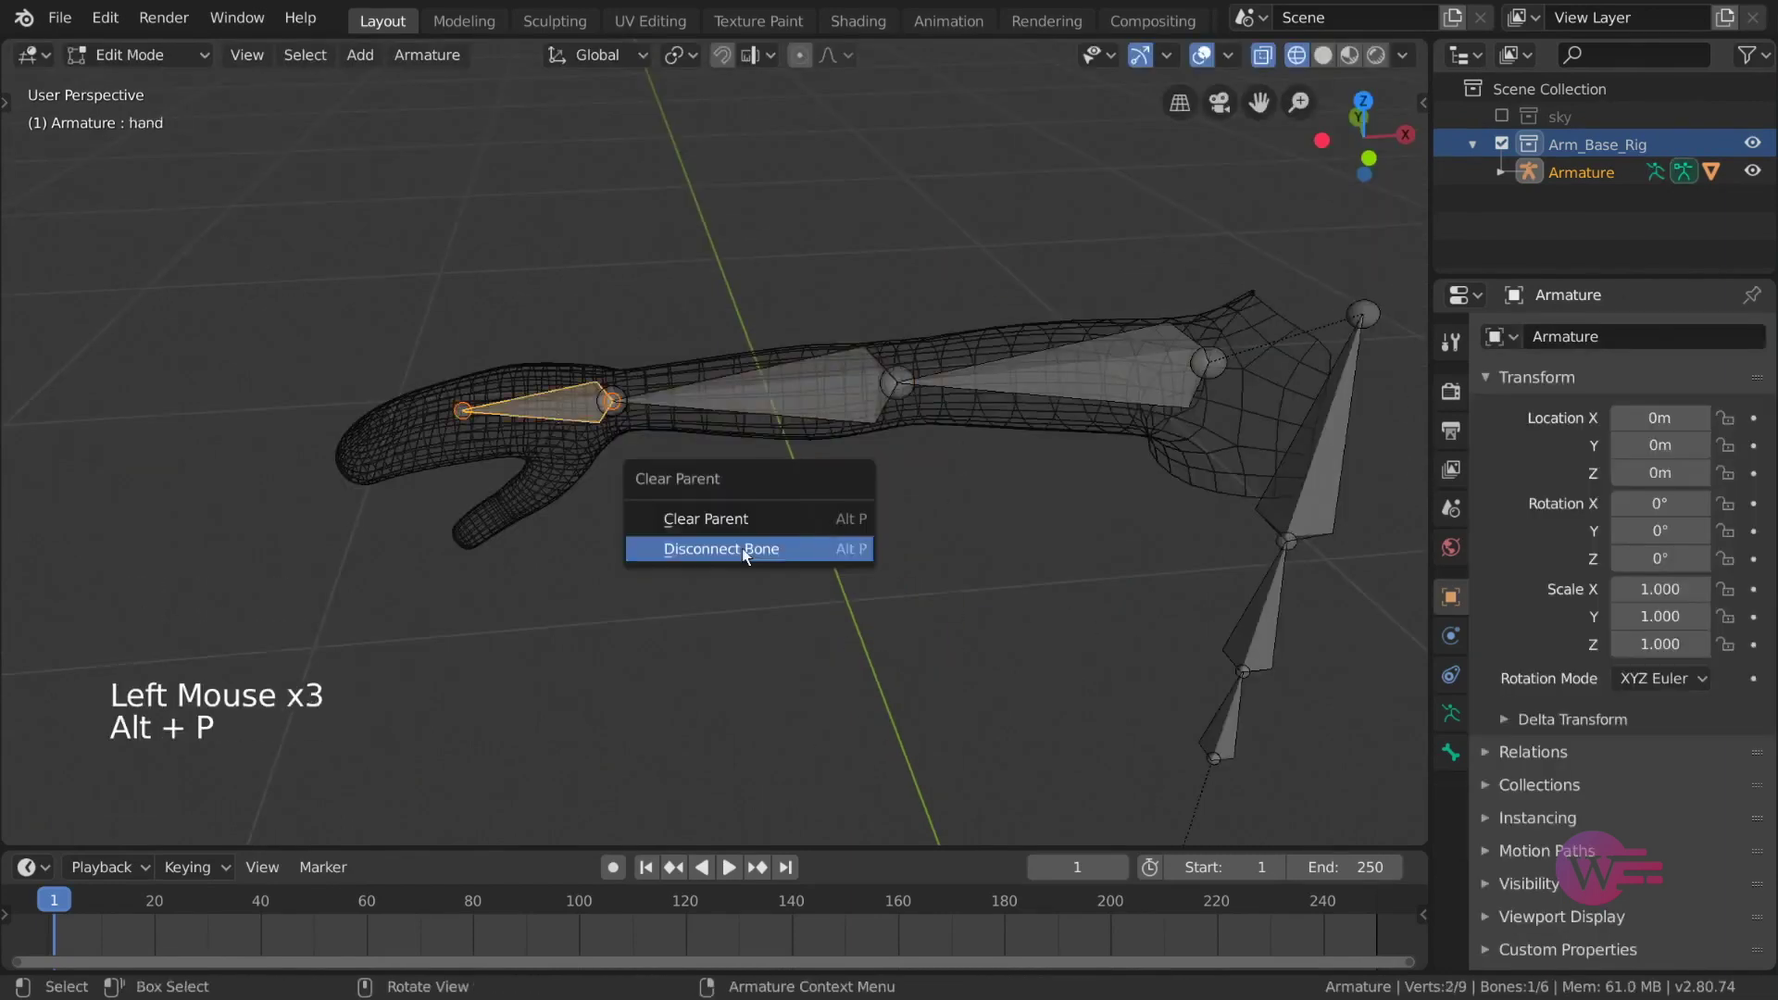
pyautogui.click(831, 525)
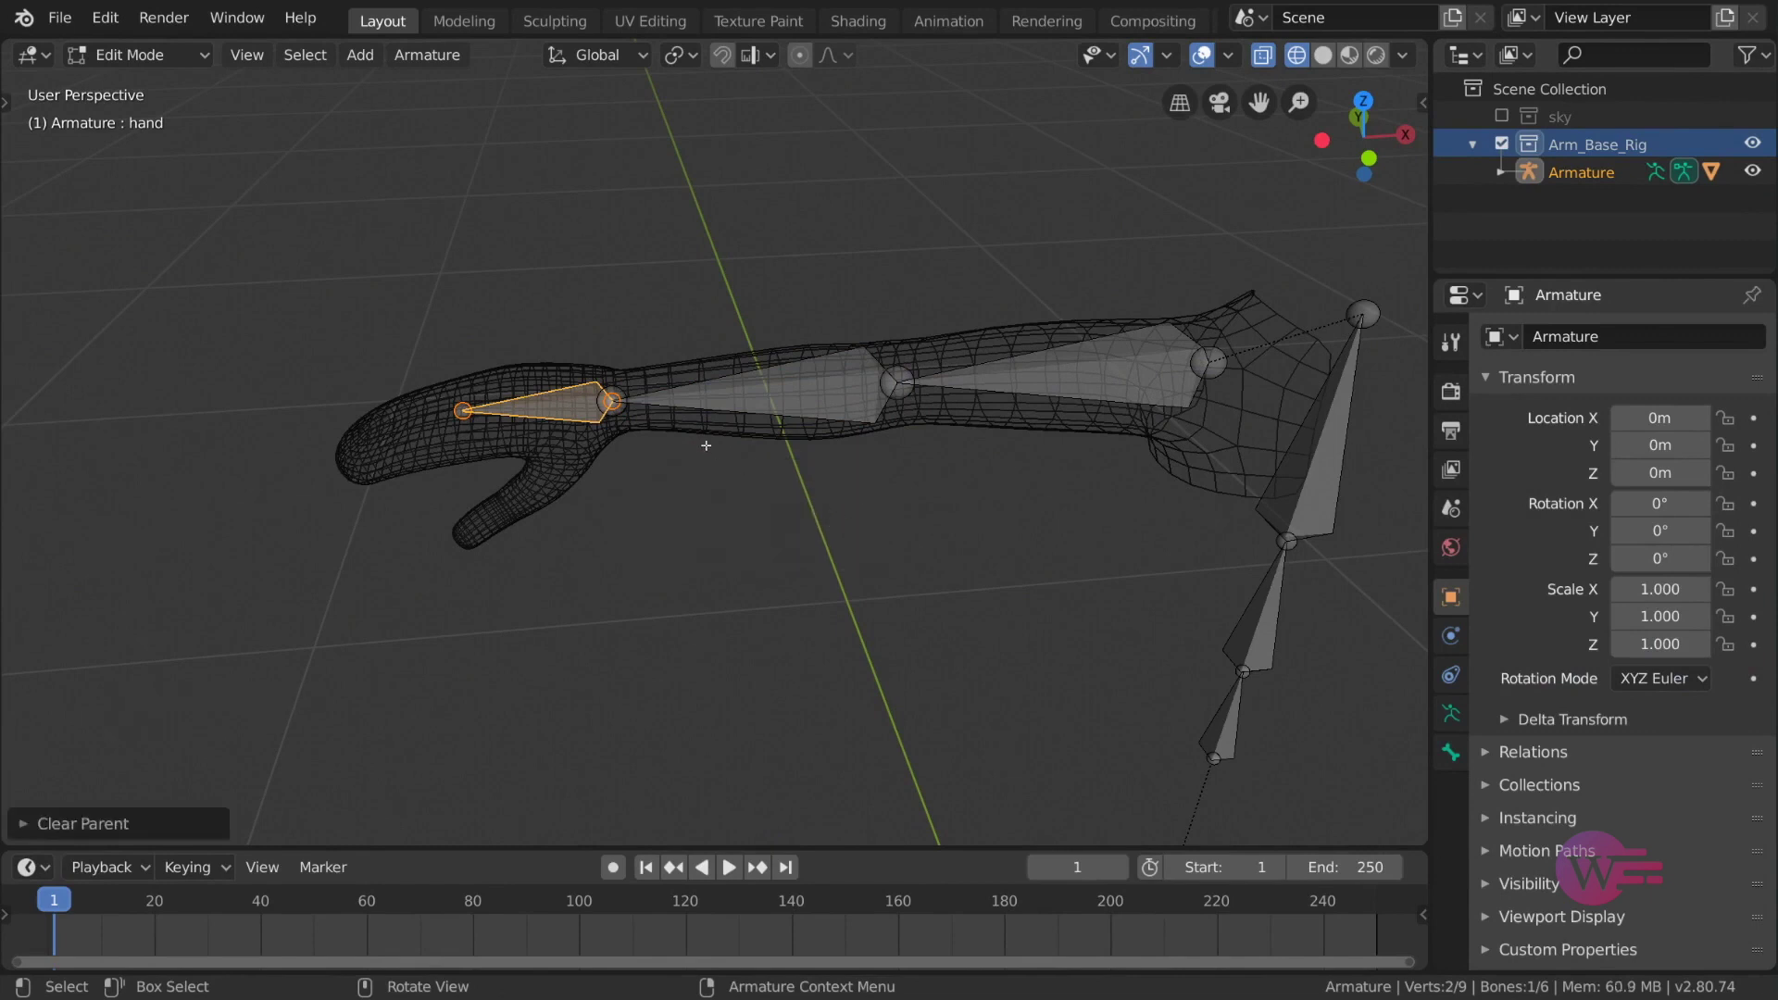
pyautogui.press('Tab')
pyautogui.moveTo(671, 480)
pyautogui.mouseDown(button='middle')
pyautogui.moveTo(632, 436)
pyautogui.moveTo(660, 469)
pyautogui.mouseUp(button='middle')
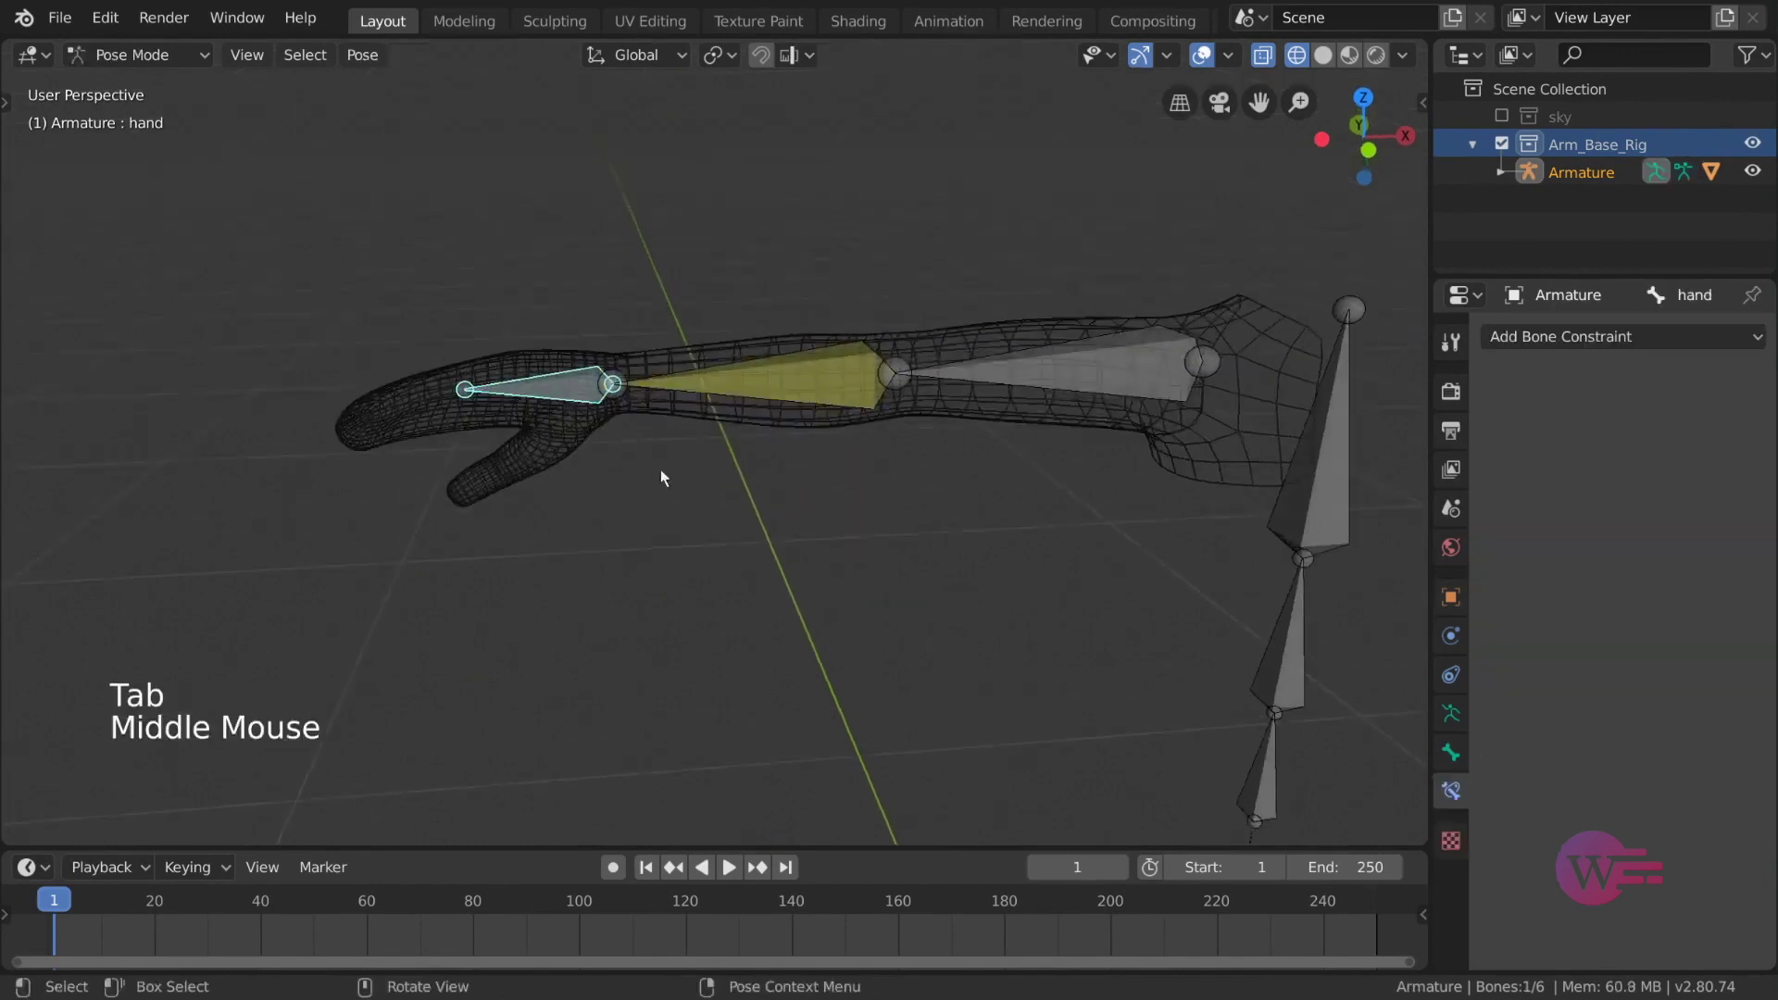
# Step: Move the unparented hand bone toward the shoulder to bend the elbow, and switch the viewport to solid shading
pyautogui.press('g')
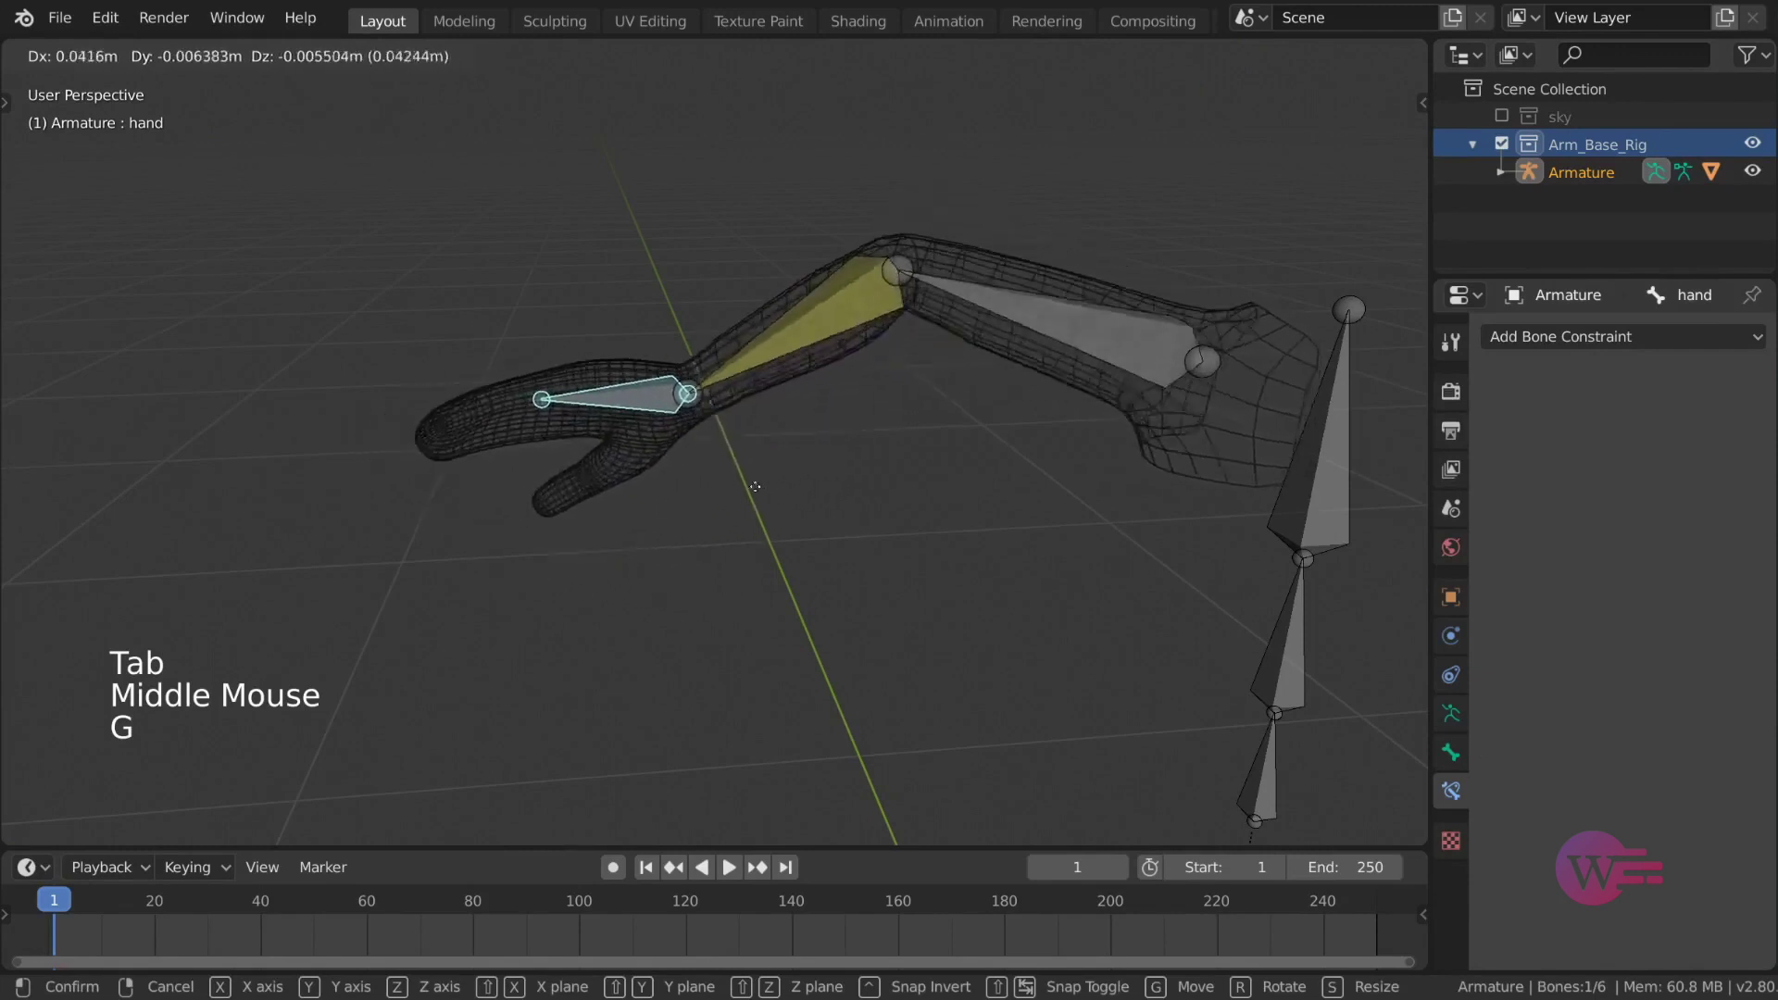
pyautogui.click(861, 468)
pyautogui.scroll(-2, 891, 486)
pyautogui.moveTo(891, 486); pyautogui.dragTo(977, 504, button='middle')
pyautogui.hotkey('shift', 'z')
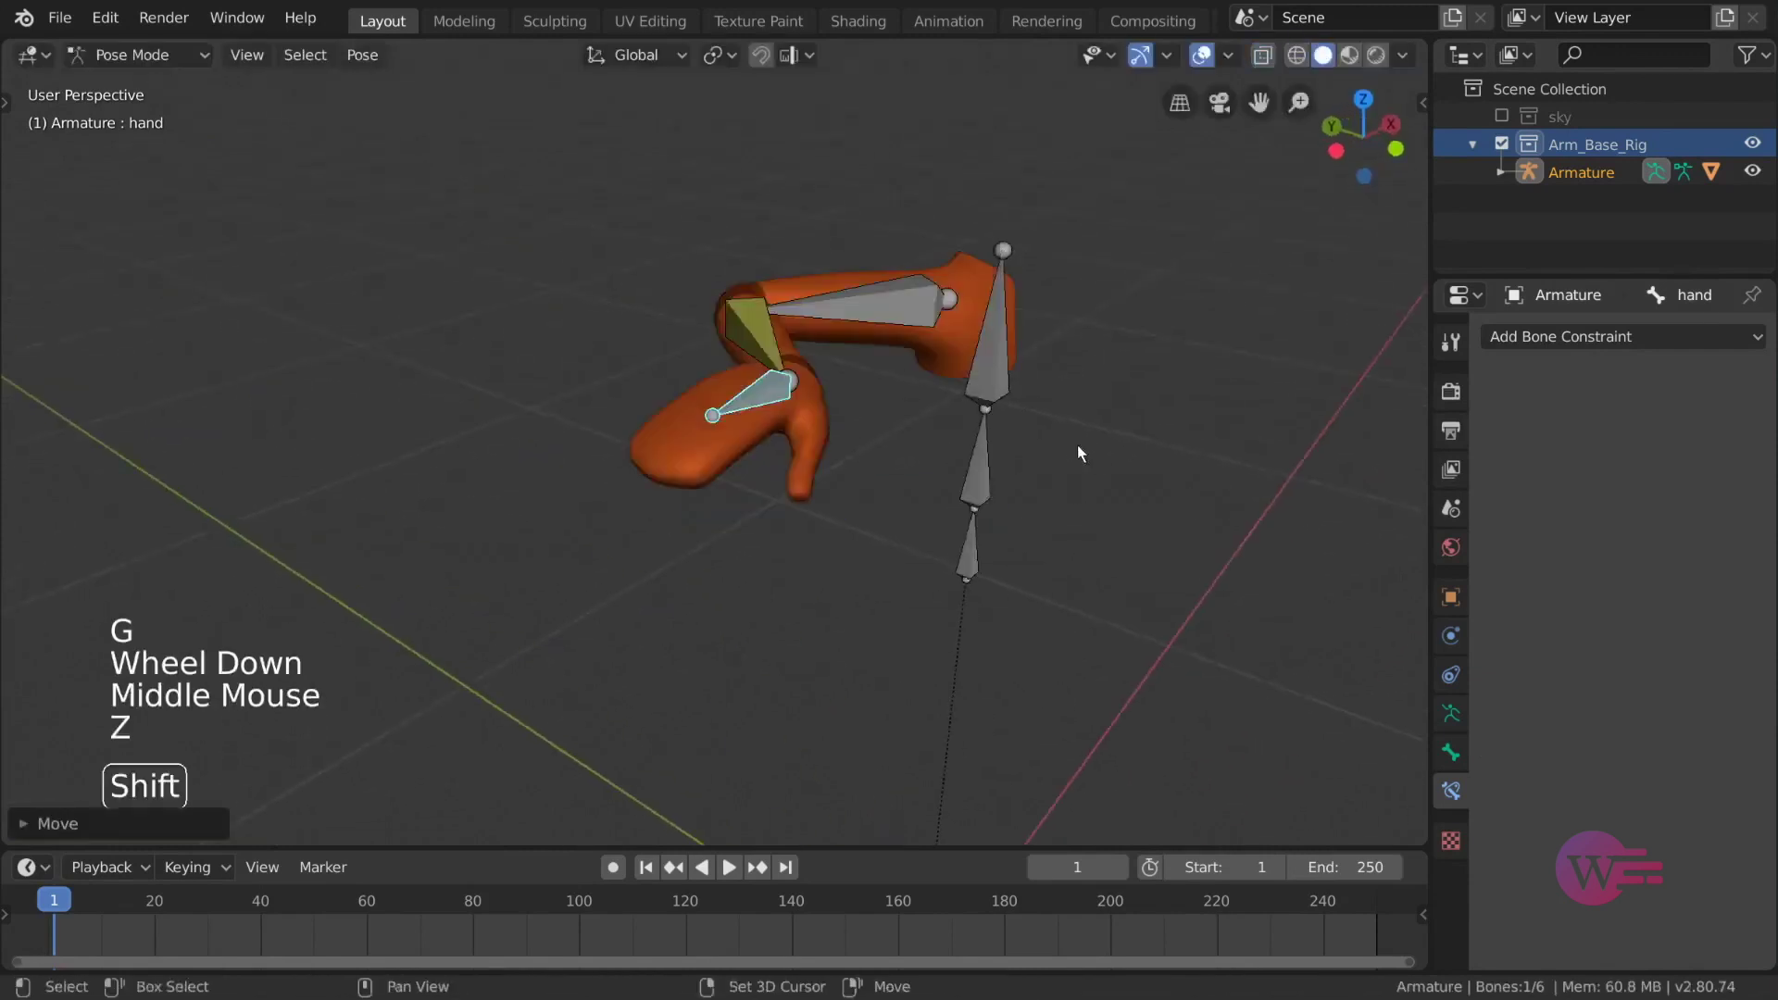
# Step: Move the hand bone outward beyond the forearm's reach so that the wrist stretches
pyautogui.keyDown('shift'); pyautogui.moveTo(1077, 452); pyautogui.dragTo(936, 592, button='middle'); pyautogui.keyUp('shift')
pyautogui.scroll(-1, 935, 593)
pyautogui.moveTo(935, 592); pyautogui.dragTo(834, 528, button='middle')
pyautogui.press('g')
pyautogui.press('g')
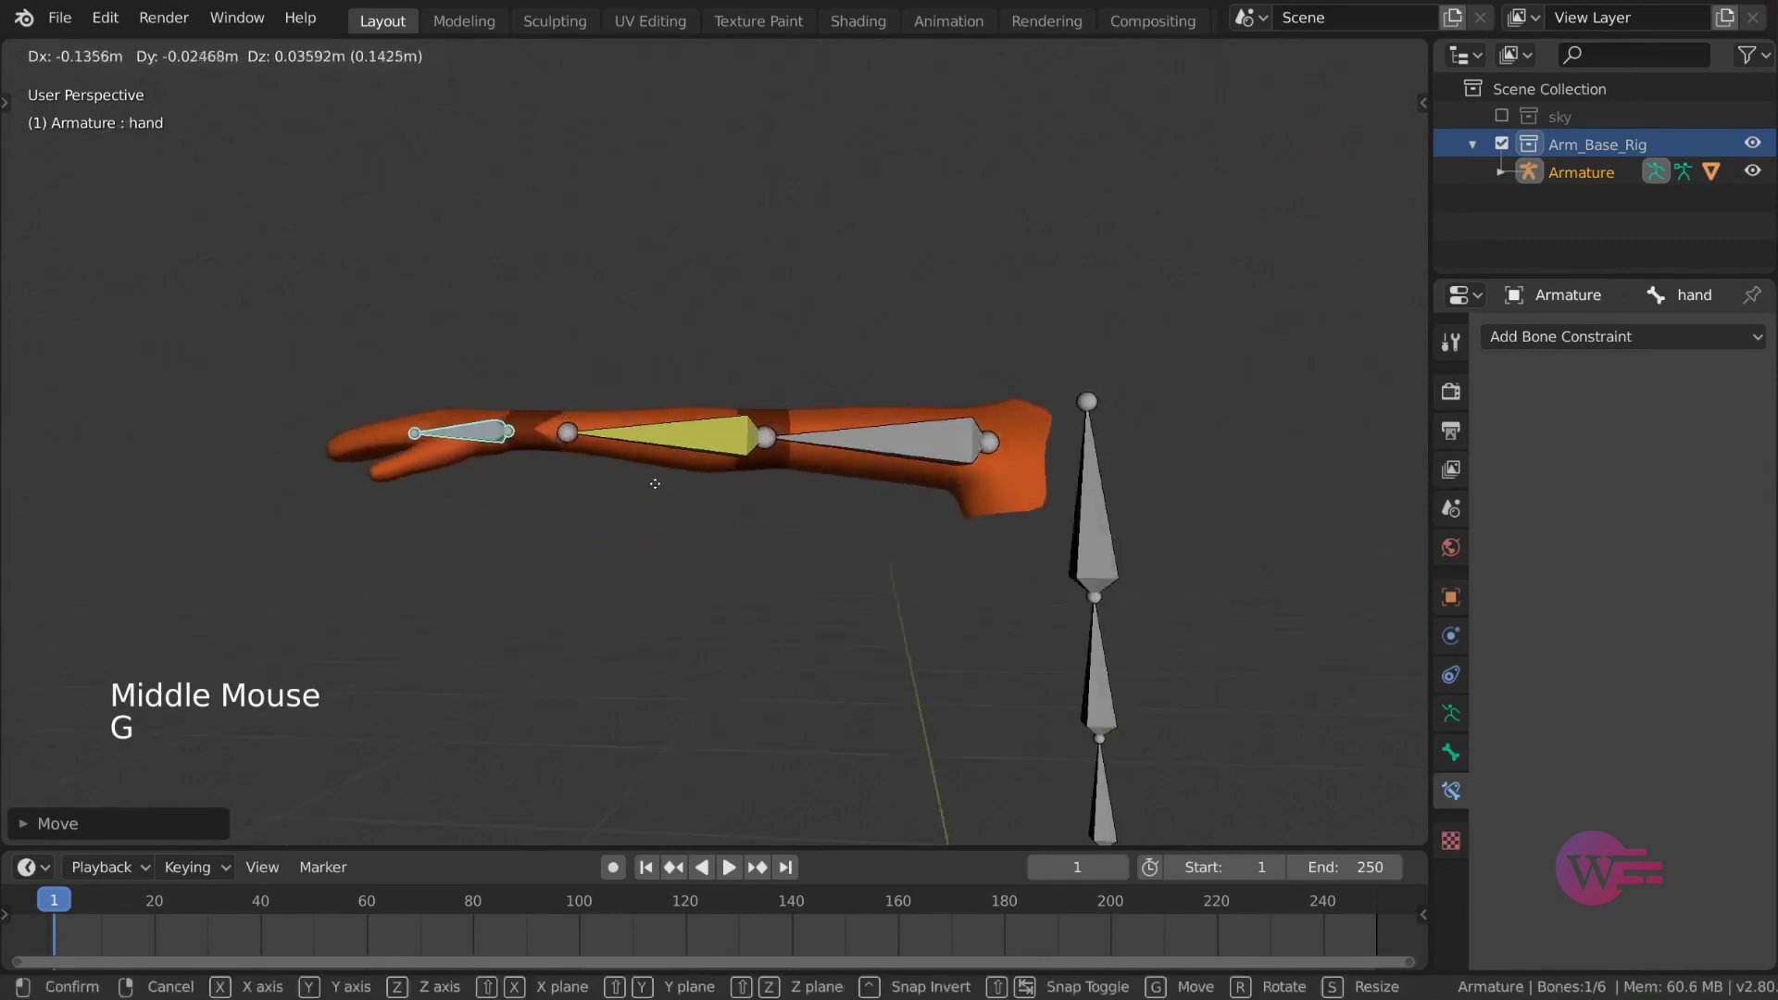
pyautogui.click(447, 476)
pyautogui.scroll(-1, 614, 569)
pyautogui.moveTo(447, 475); pyautogui.dragTo(848, 460, button='middle')
pyautogui.moveTo(847, 461); pyautogui.dragTo(915, 482, button='middle')
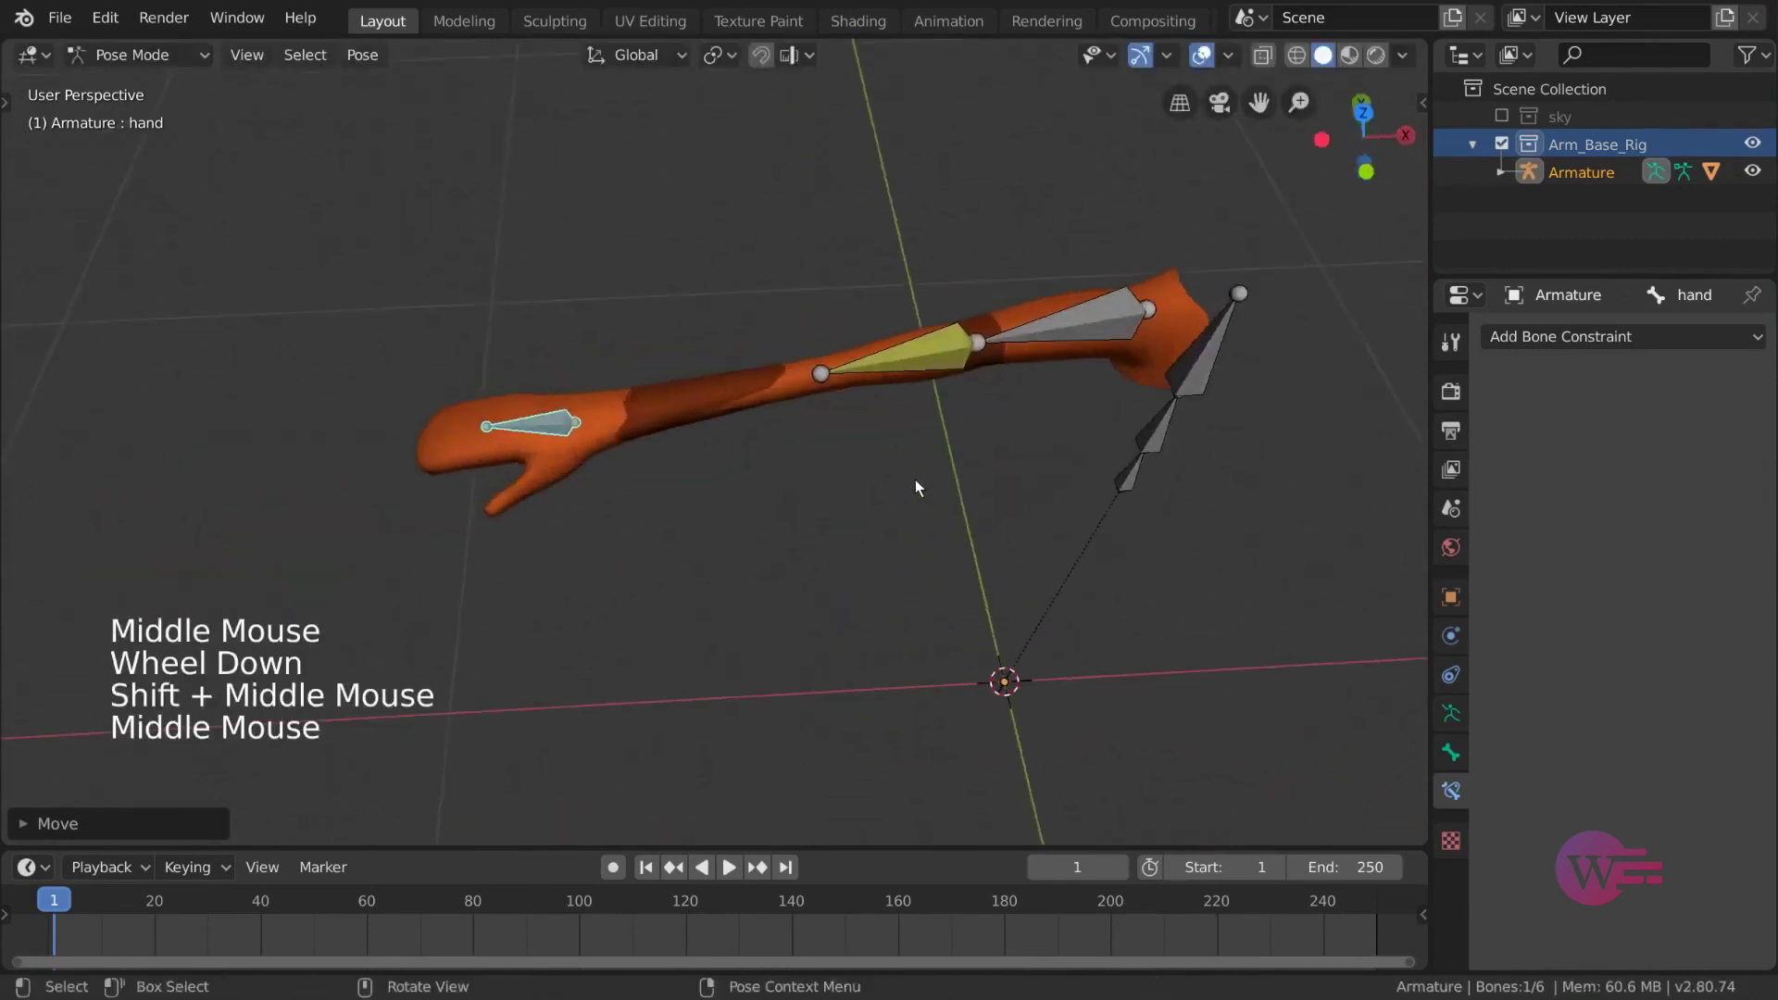
# Step: Clear the hand bone's location and try moving it again to bend the elbow
pyautogui.press('g')
pyautogui.click(724, 418)
pyautogui.moveTo(724, 418); pyautogui.dragTo(907, 454, button='middle')
pyautogui.hotkey('alt', 'g')
pyautogui.moveTo(908, 454); pyautogui.dragTo(841, 515, button='middle')
pyautogui.press('g')
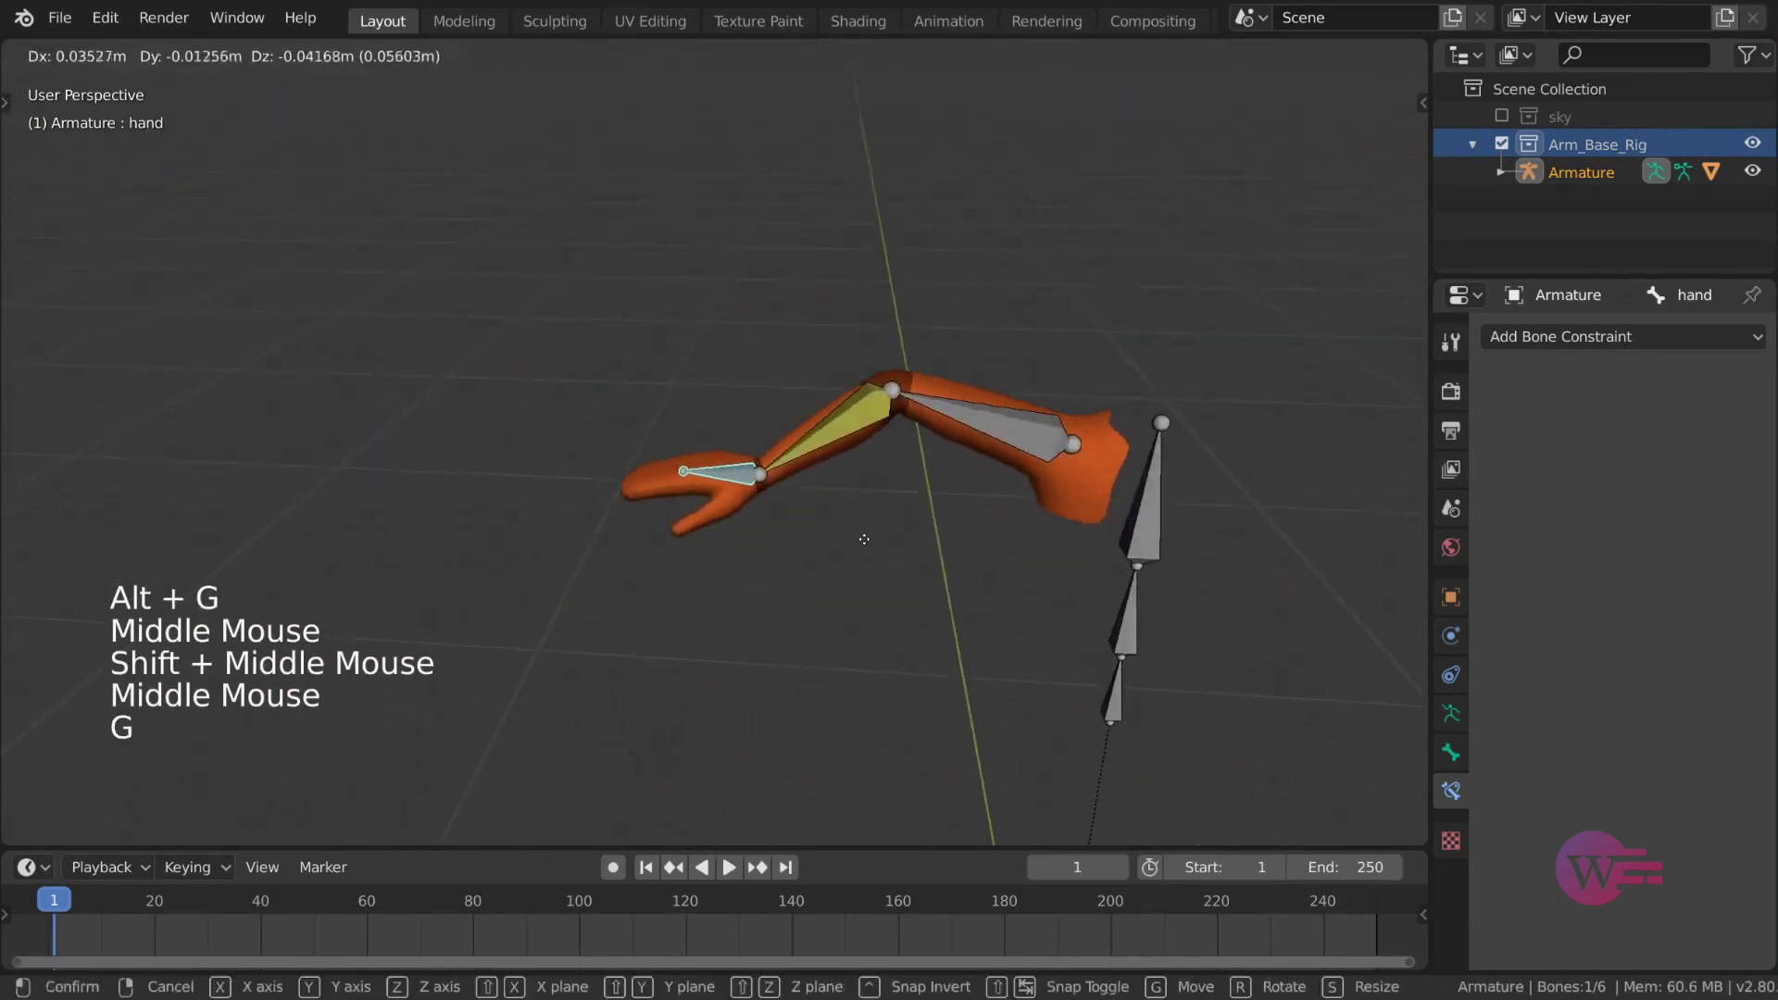
pyautogui.click(864, 539)
pyautogui.scroll(3, 853, 518)
# Step: In Edit Mode, parent the hand bone to the forearm bone as a connected child
pyautogui.press('Tab')
pyautogui.keyDown('shift'); pyautogui.click(860, 422); pyautogui.keyUp('shift')
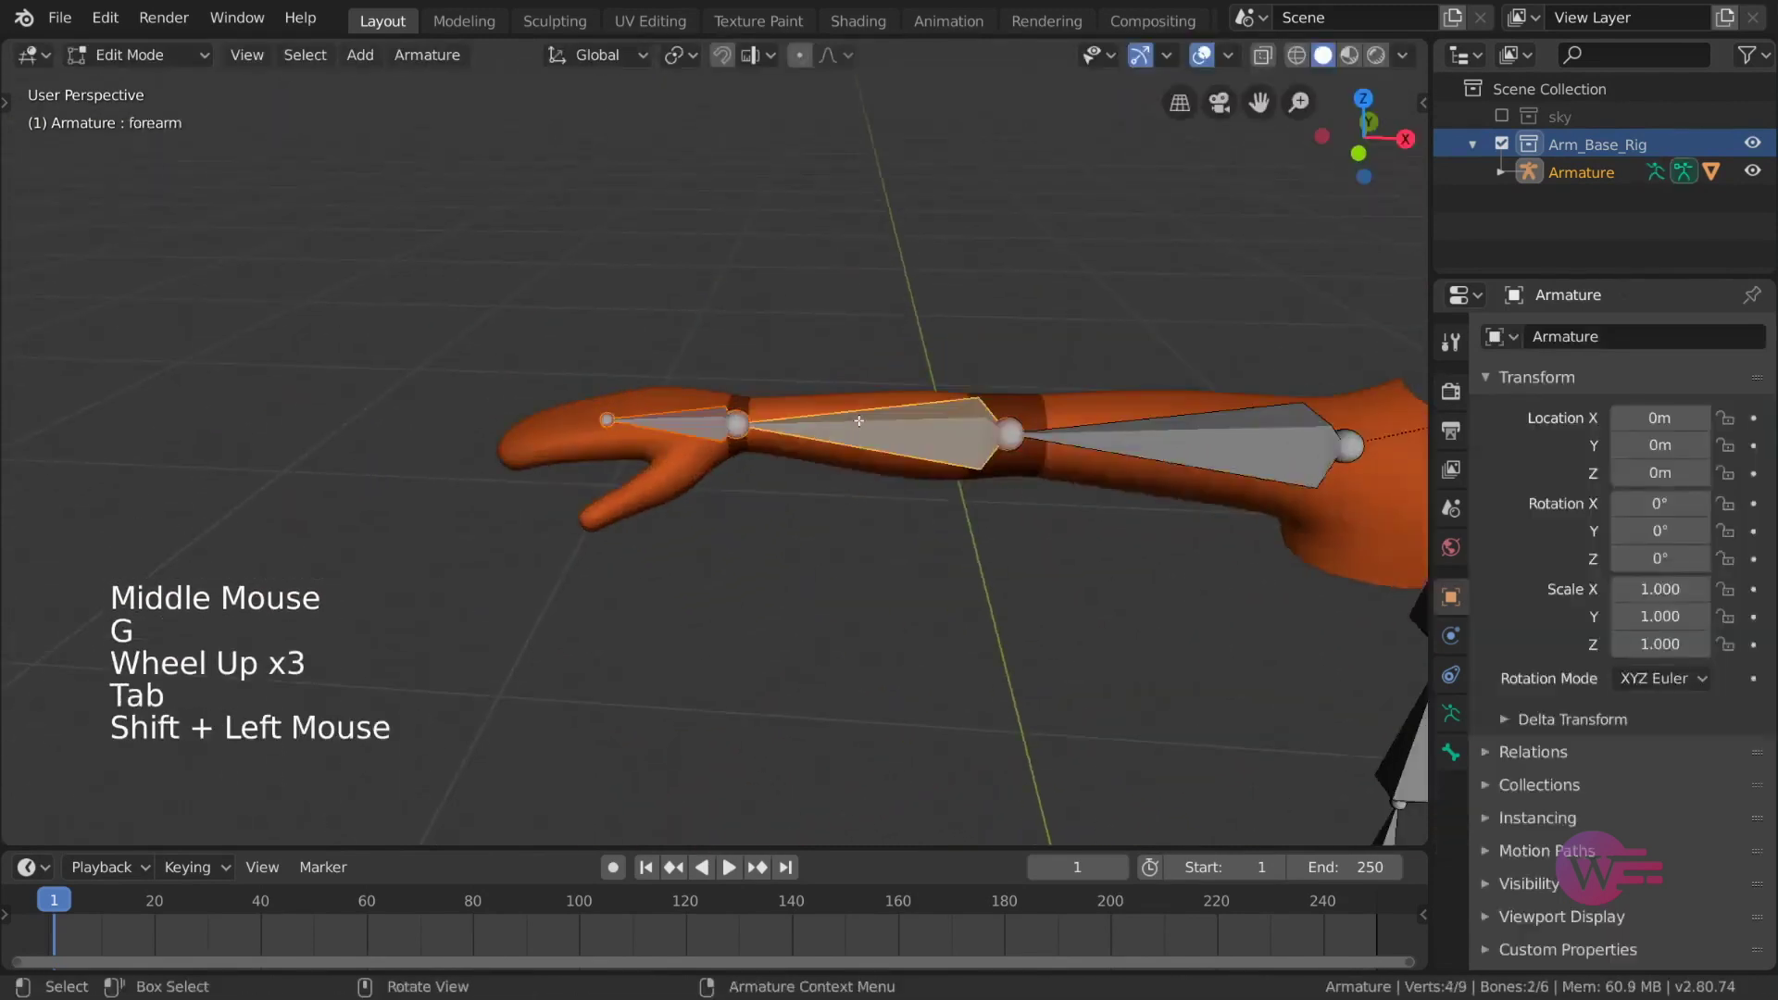
pyautogui.hotkey('ctrl', 'p')
pyautogui.click(860, 421)
pyautogui.click(672, 424)
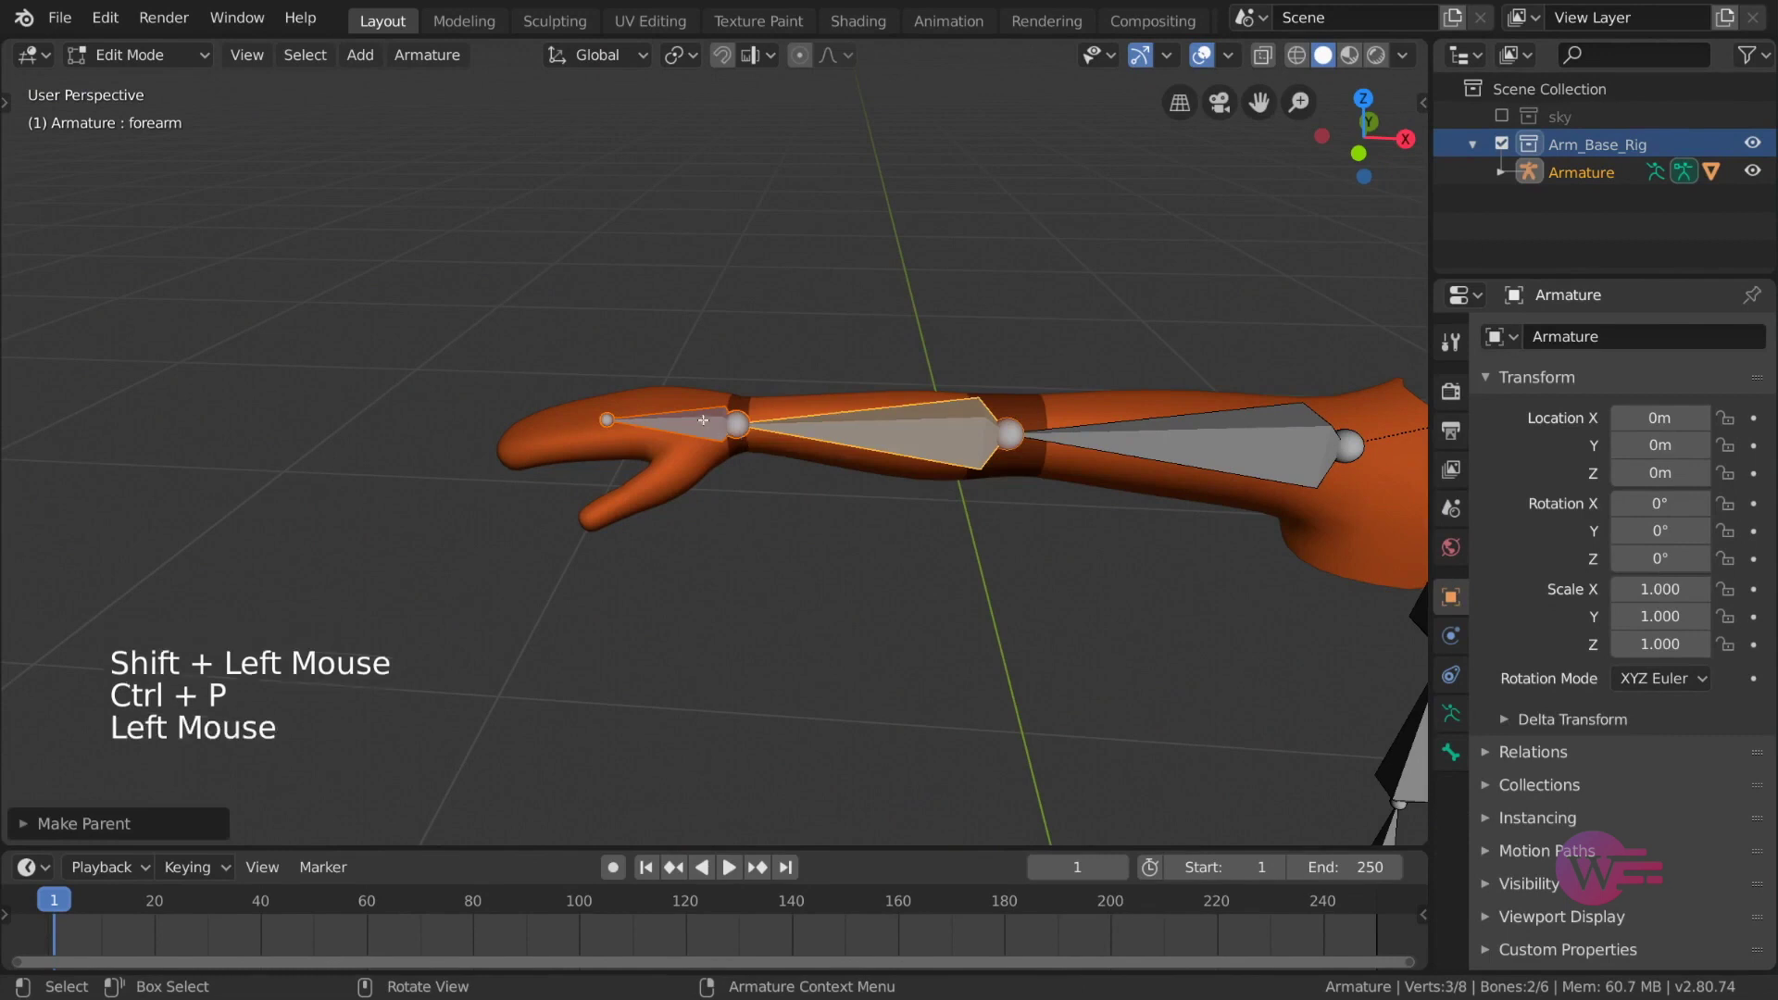
# Step: Duplicate the hand bone in place in Edit Mode and clear the copy's parent
pyautogui.moveTo(672, 424); pyautogui.dragTo(690, 408, button='middle')
pyautogui.hotkey('shift', 'd')
pyautogui.press('Escape')
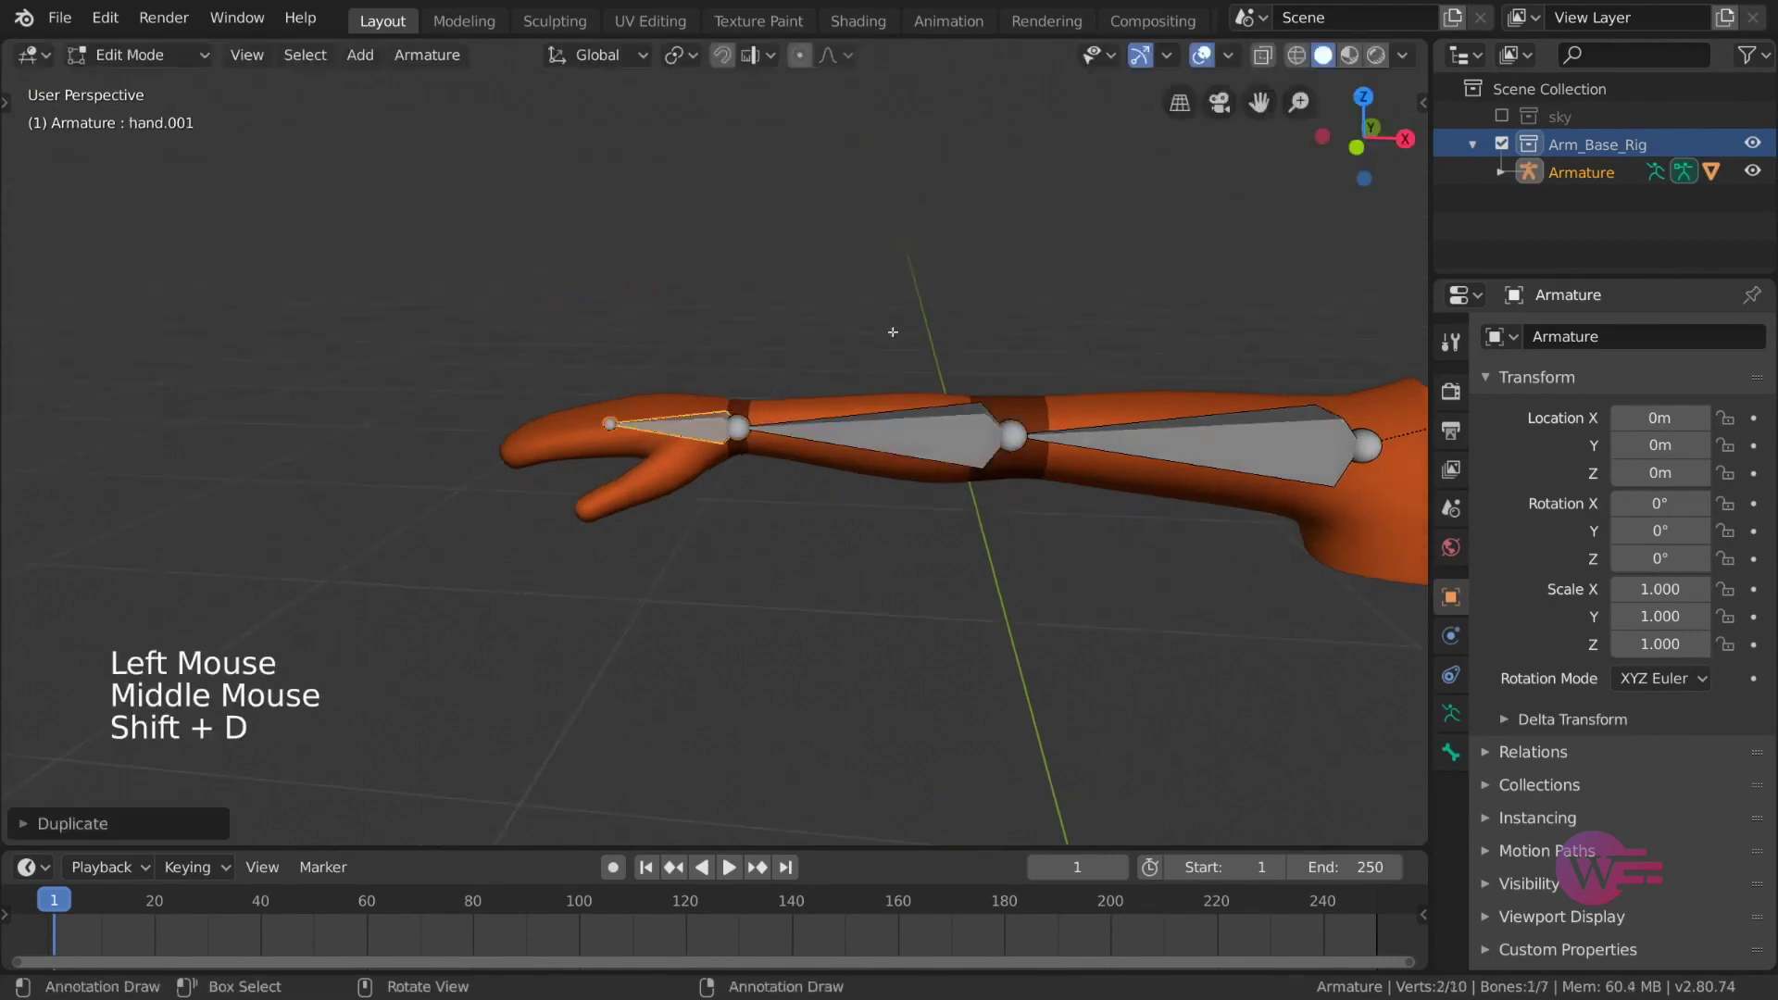
pyautogui.hotkey('alt', 'p')
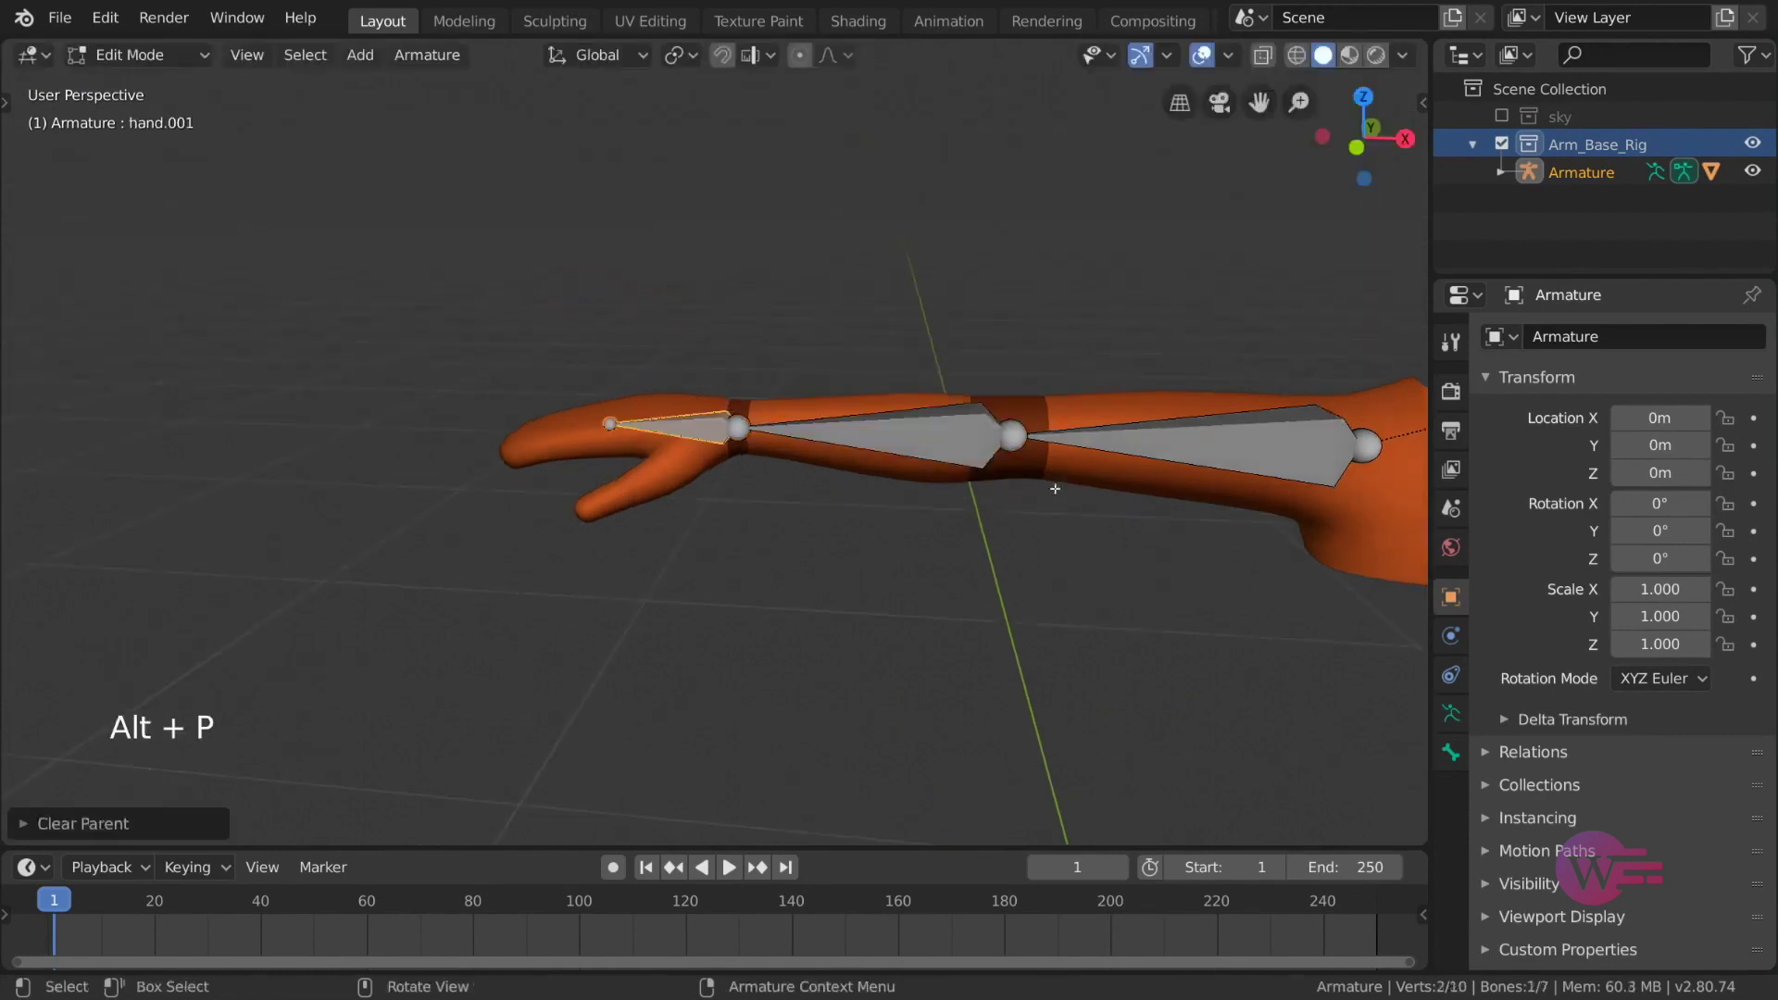
# Step: Return to Pose Mode and rename the duplicated, unparented hand bone as hand_IK
pyautogui.press('Tab')
pyautogui.keyDown('shift'); pyautogui.moveTo(1055, 488); pyautogui.dragTo(865, 453, button='middle'); pyautogui.keyUp('shift')
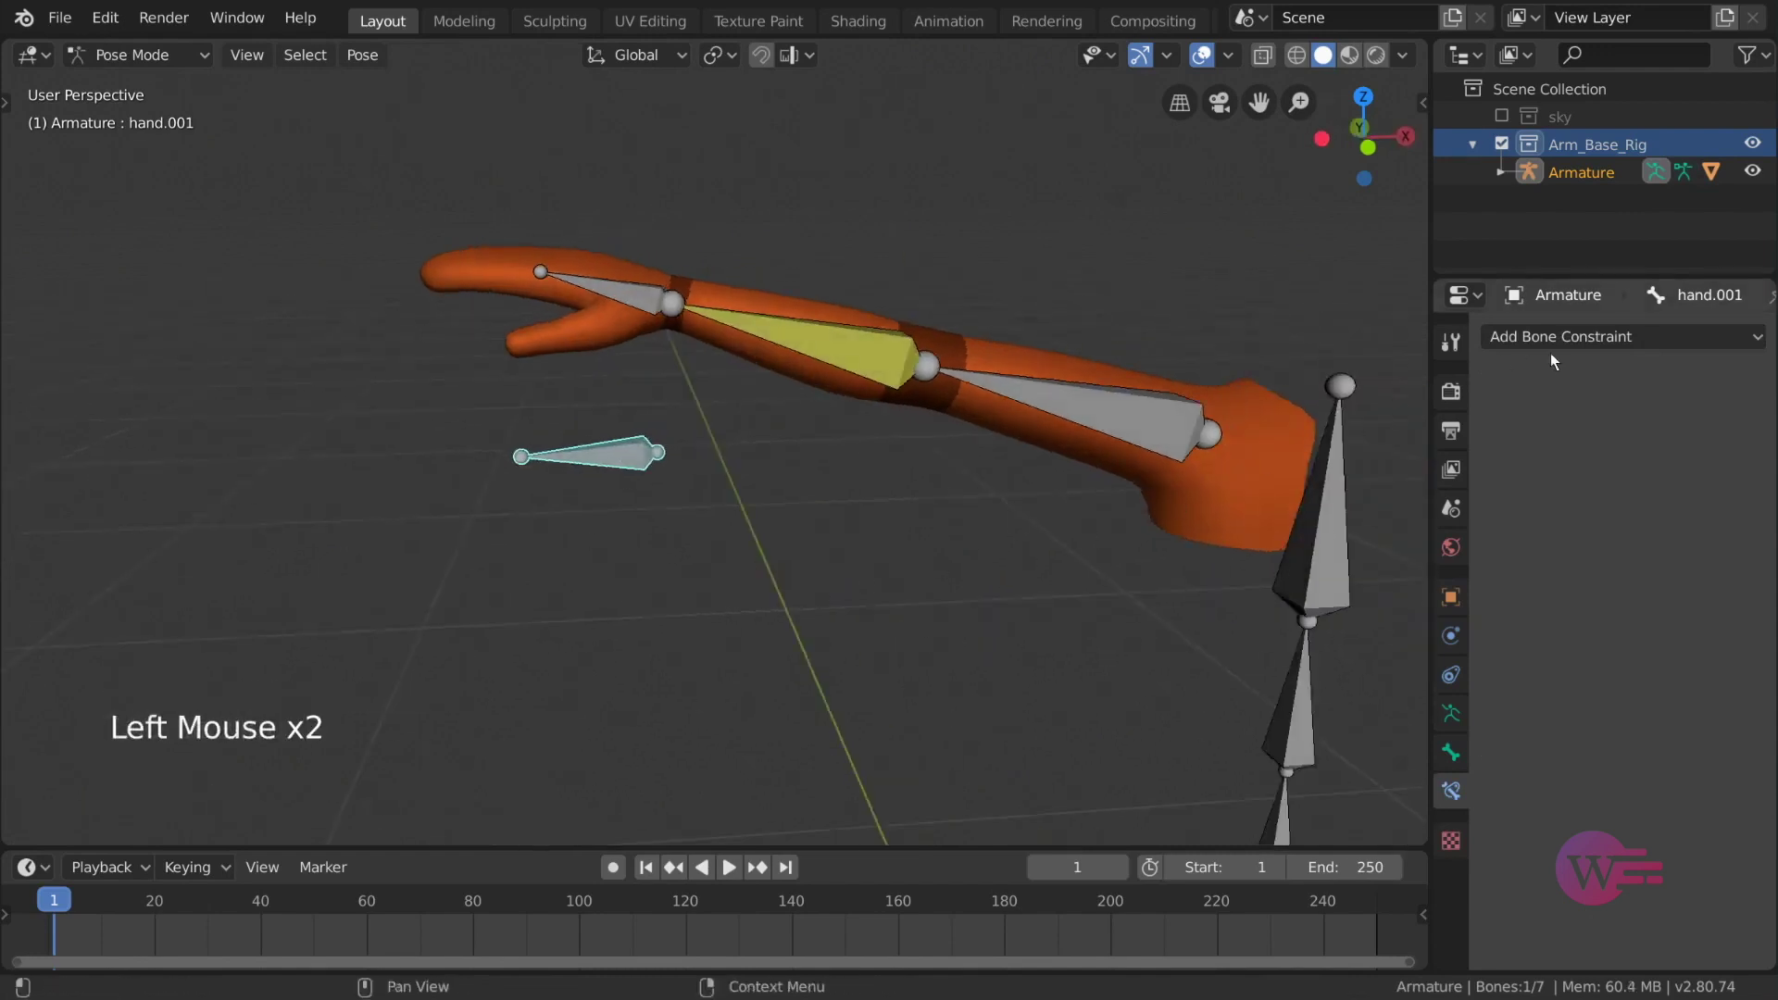
pyautogui.click(1451, 753)
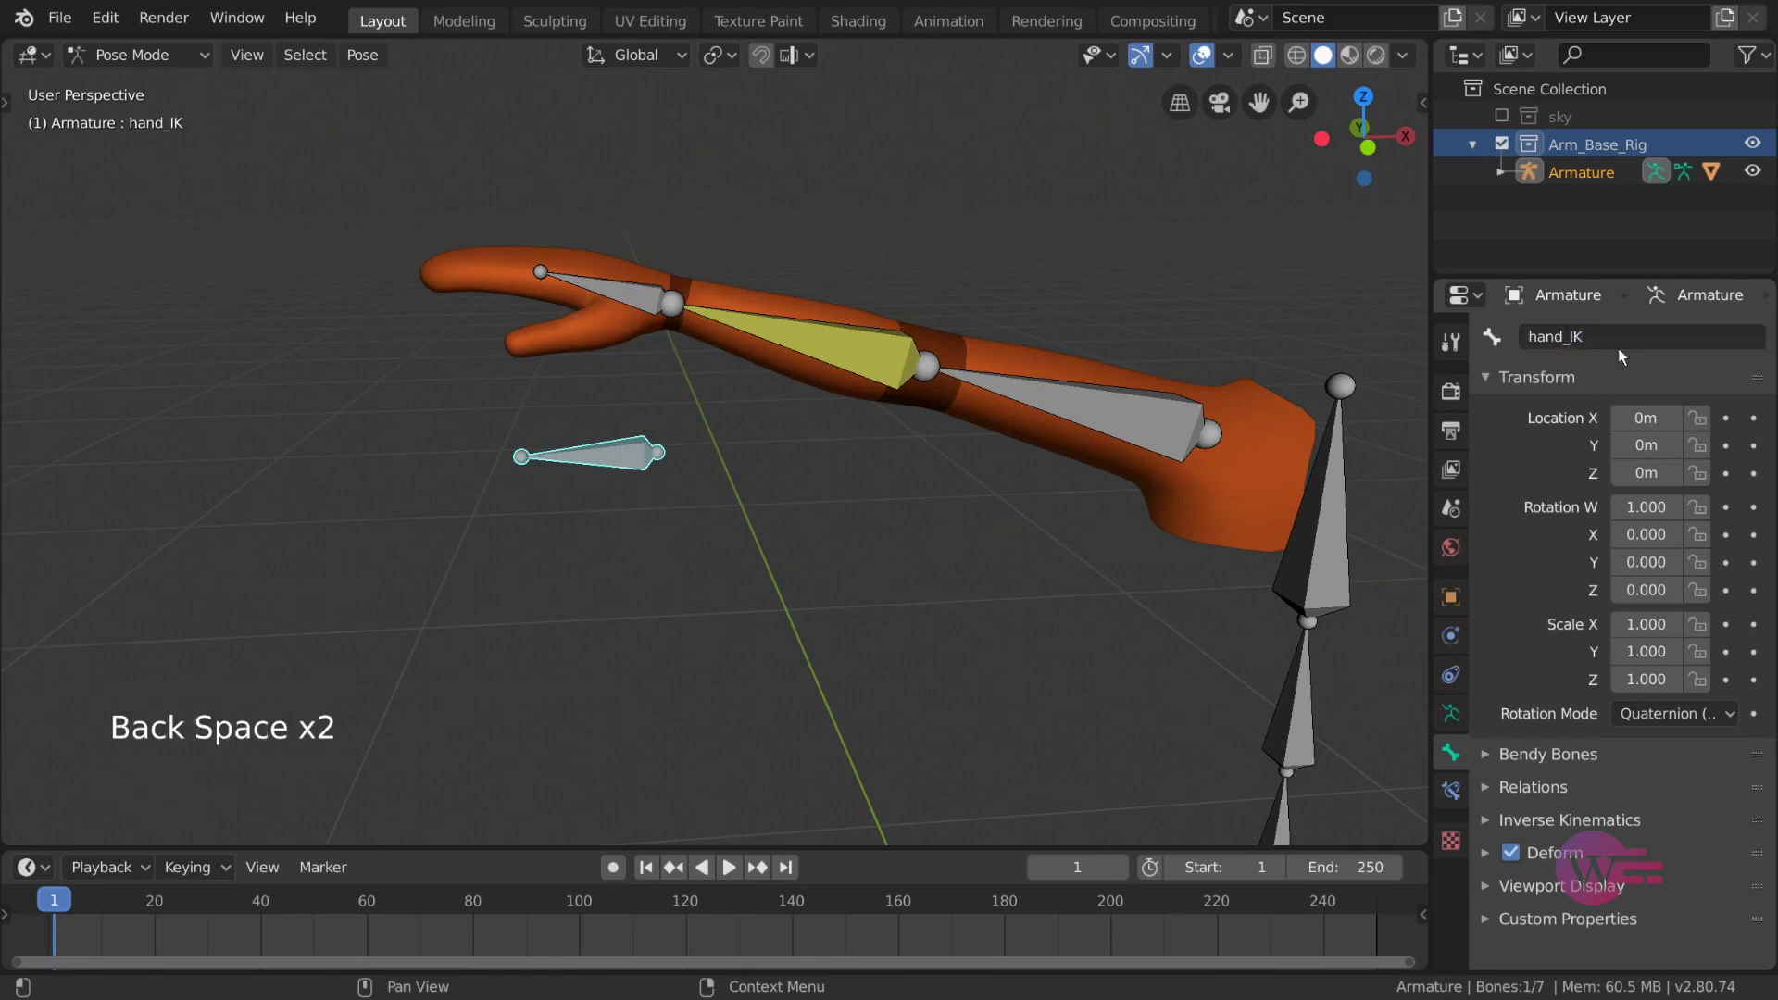
pyautogui.moveTo(639, 468); pyautogui.dragTo(613, 495, button='middle')
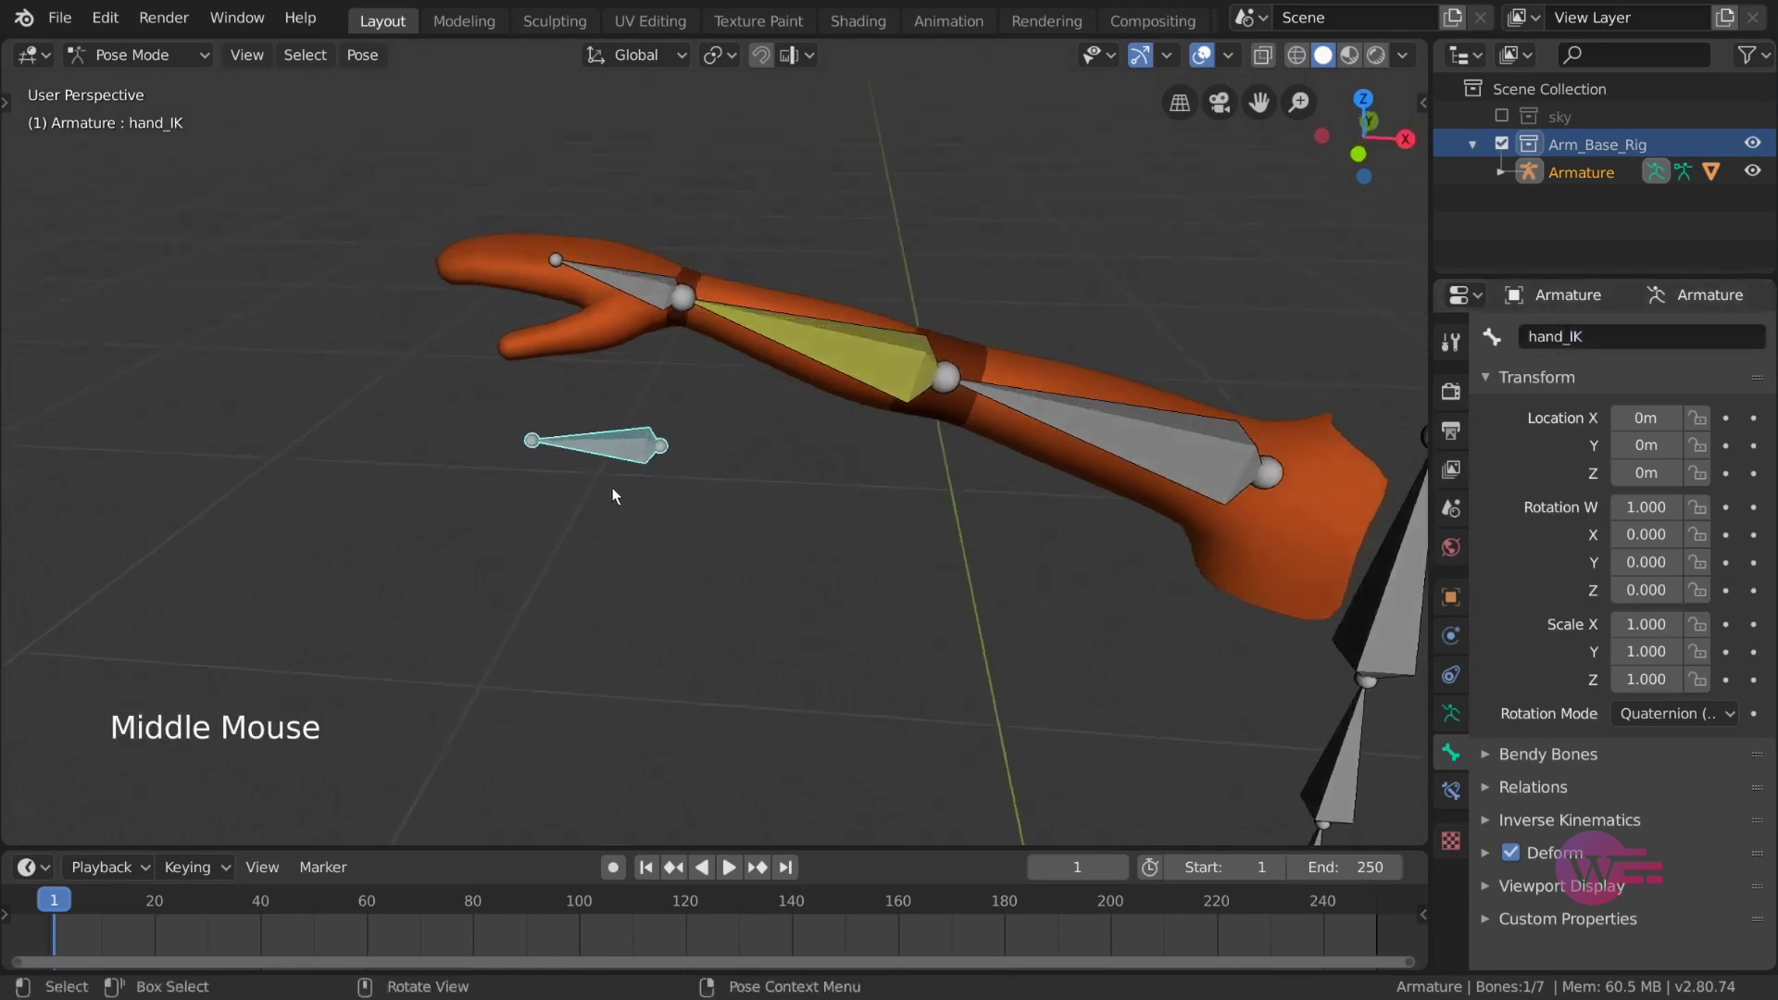
# Step: Change the target bone of the forearm's IK constraint to hand_IK
pyautogui.click(765, 328)
pyautogui.moveTo(859, 413); pyautogui.dragTo(913, 388, button='middle')
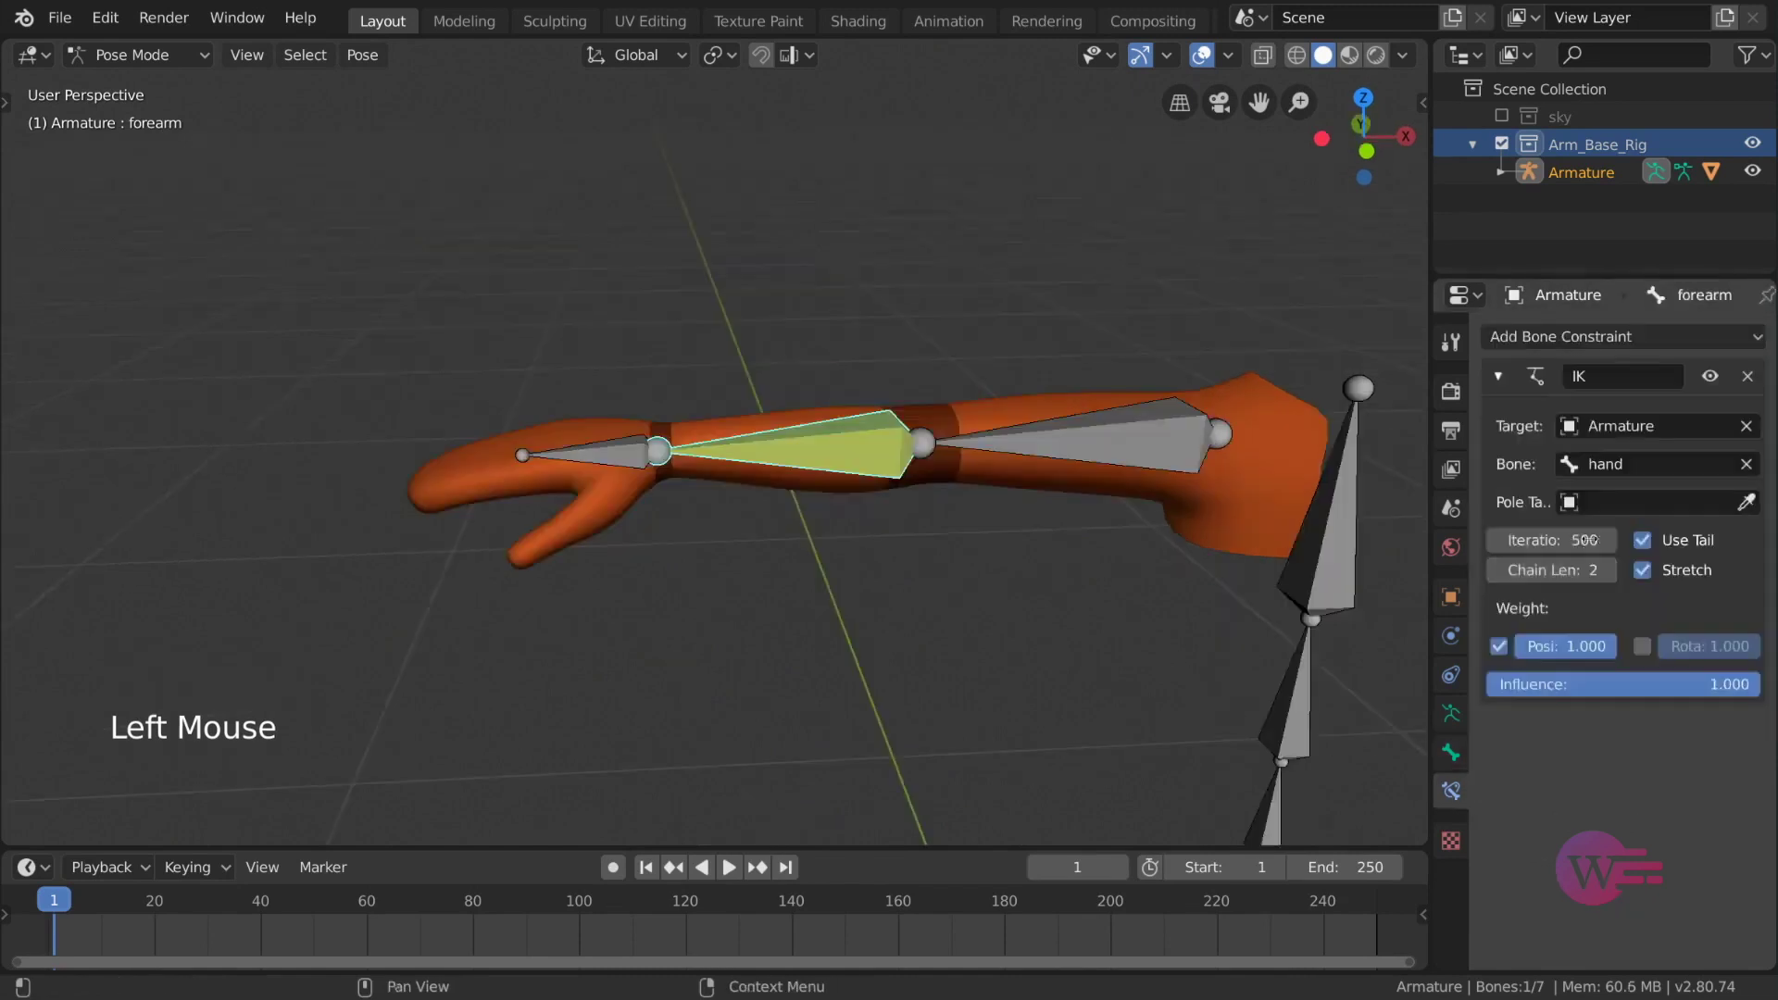
pyautogui.click(1671, 460)
pyautogui.click(1561, 601)
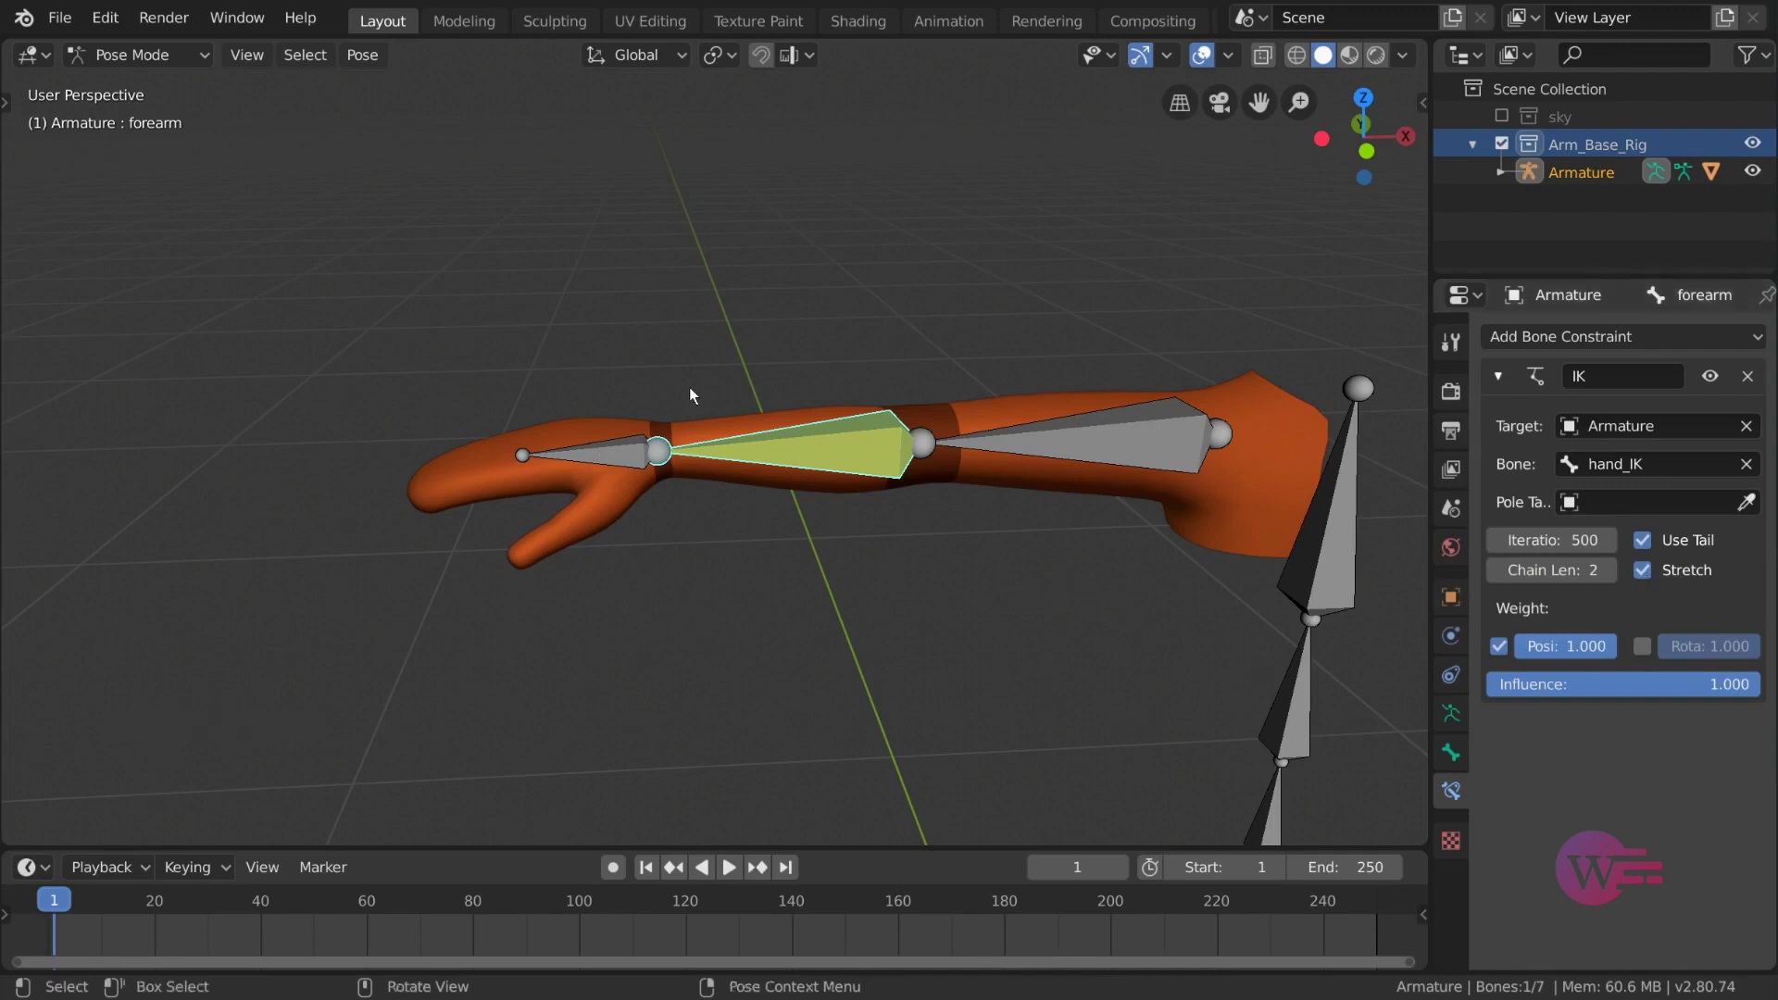
# Step: Switch to wireframe display, select the hand_IK bone and move it toward the shoulder to bend the elbow
pyautogui.moveTo(689, 387); pyautogui.dragTo(649, 409, button='middle')
pyautogui.press('z')
pyautogui.click(609, 448)
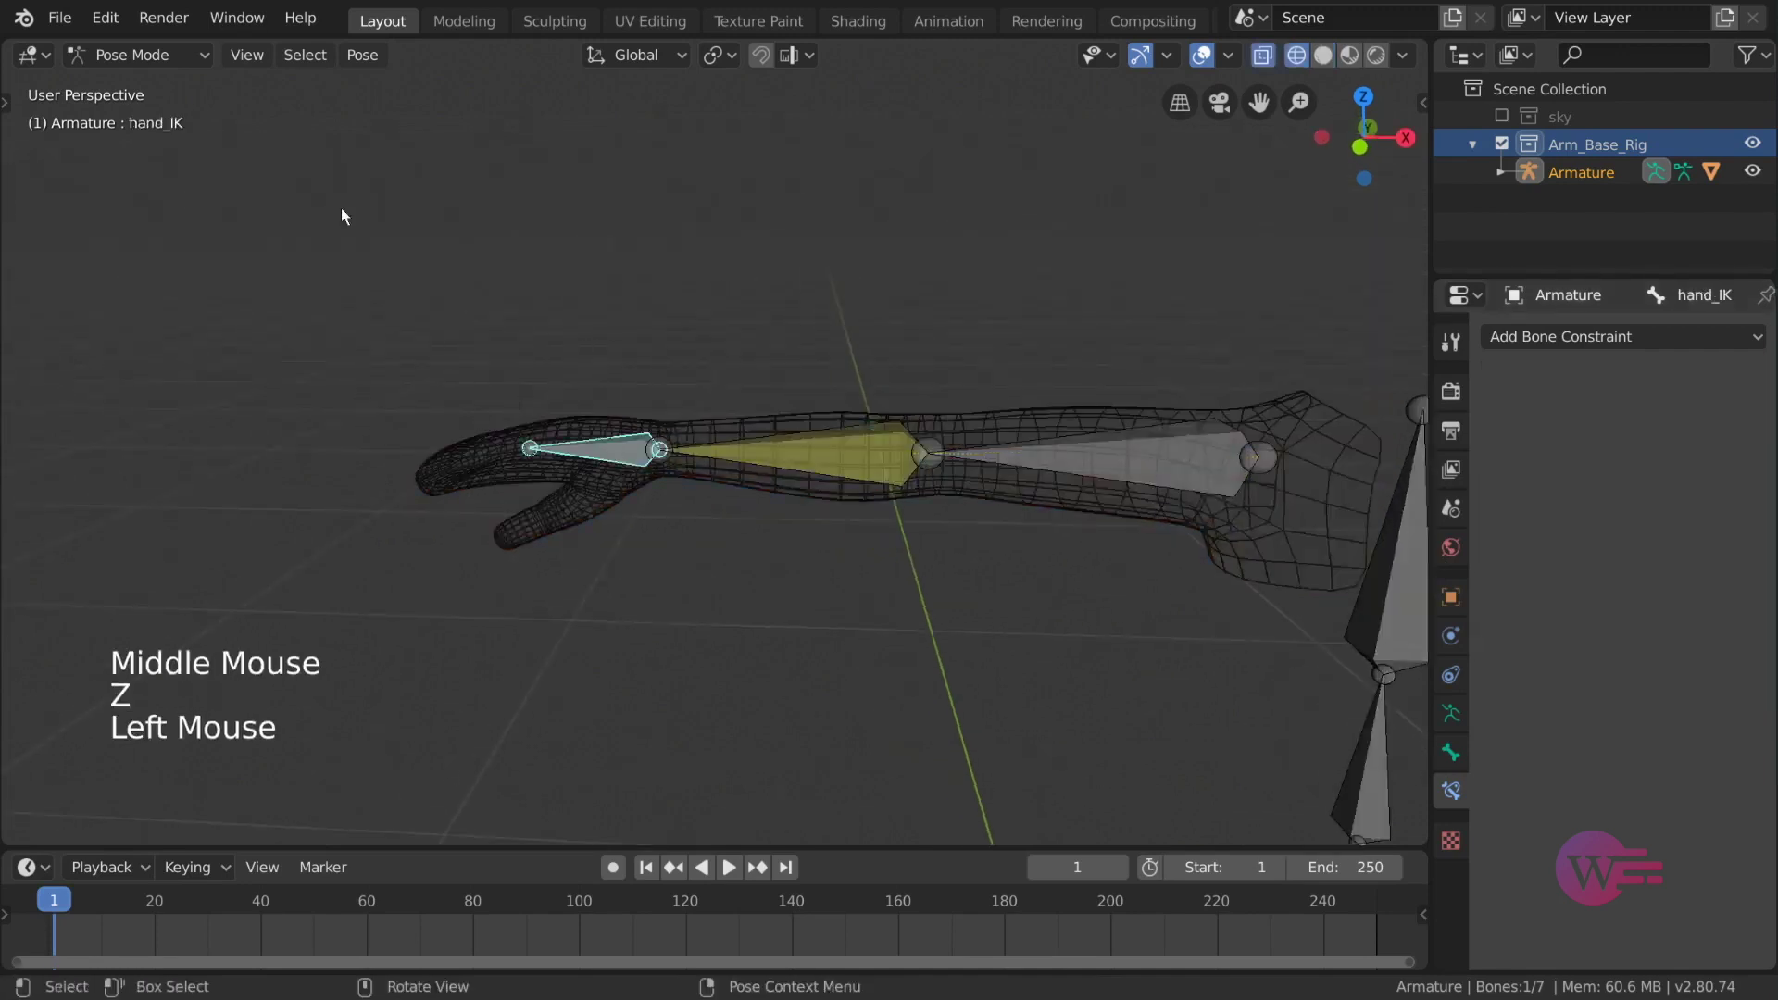
pyautogui.moveTo(626, 435); pyautogui.dragTo(648, 445, button='middle')
pyautogui.press('g')
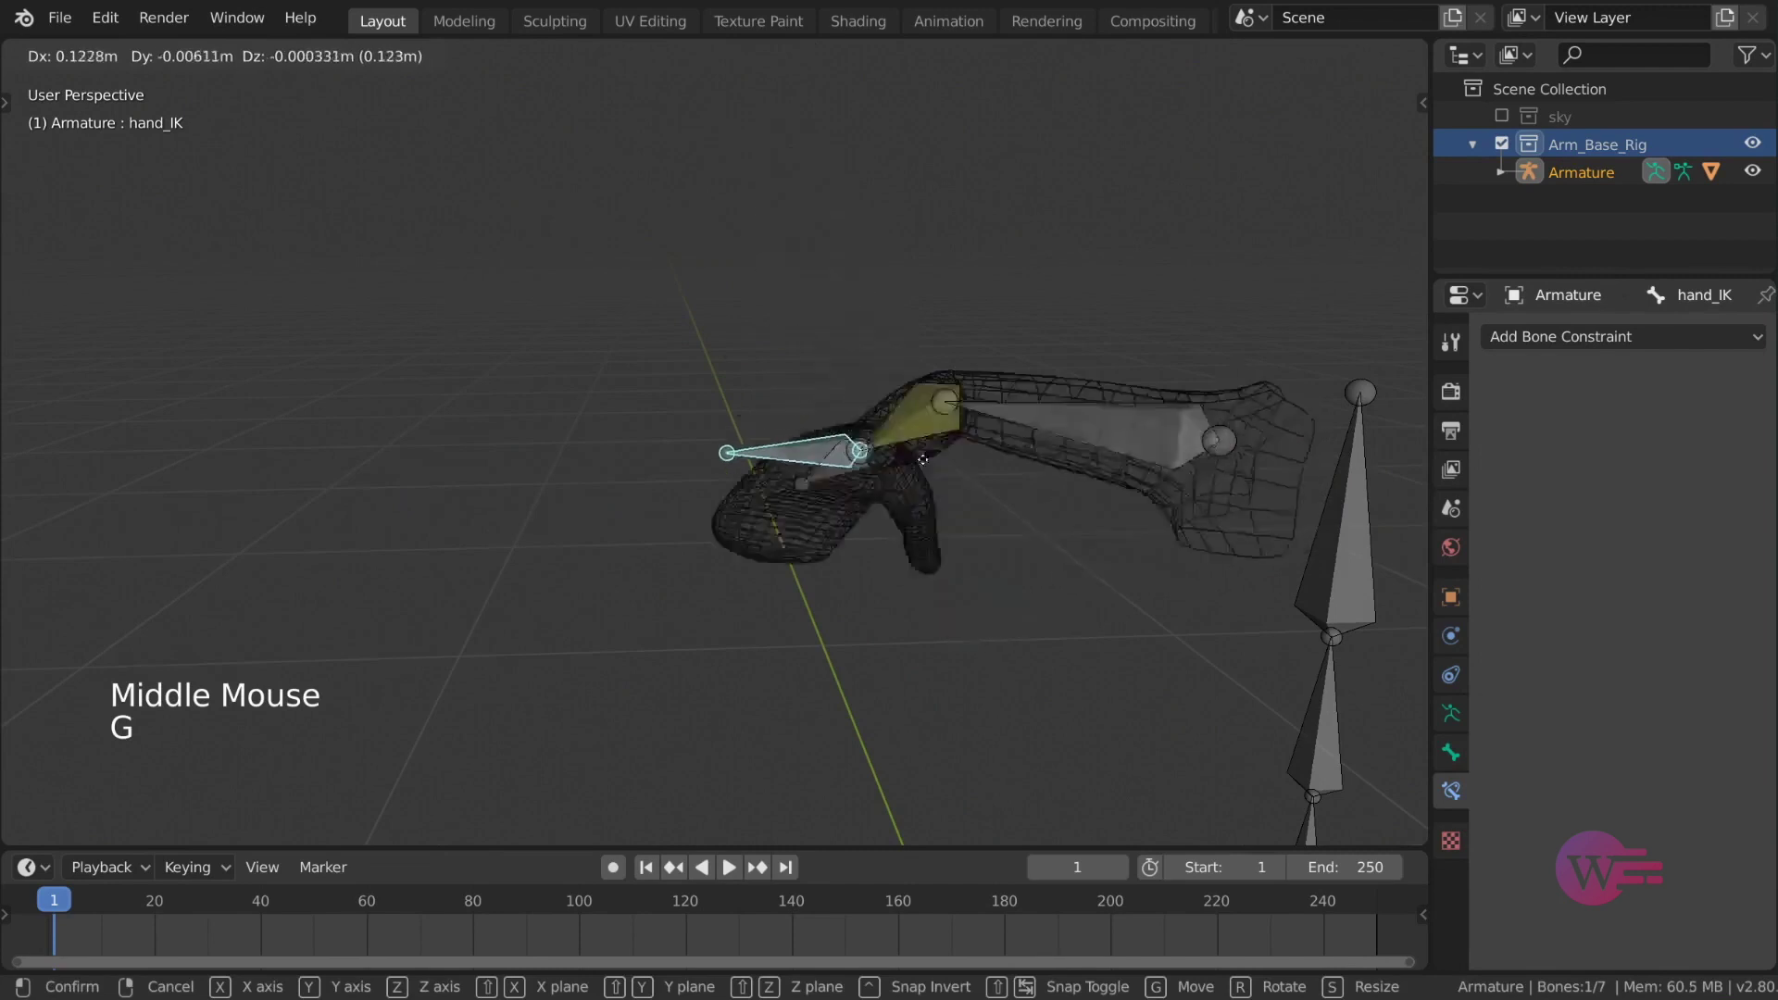
pyautogui.click(881, 472)
# Step: Switch back to solid shading and move the hand_IK bone outward beyond the arm's reach
pyautogui.press('z')
pyautogui.moveTo(925, 436)
pyautogui.mouseDown(button='middle')
pyautogui.moveTo(1016, 496)
pyautogui.moveTo(741, 518)
pyautogui.moveTo(733, 393)
pyautogui.mouseUp(button='middle')
pyautogui.press('g')
pyautogui.click(640, 514)
pyautogui.press('g')
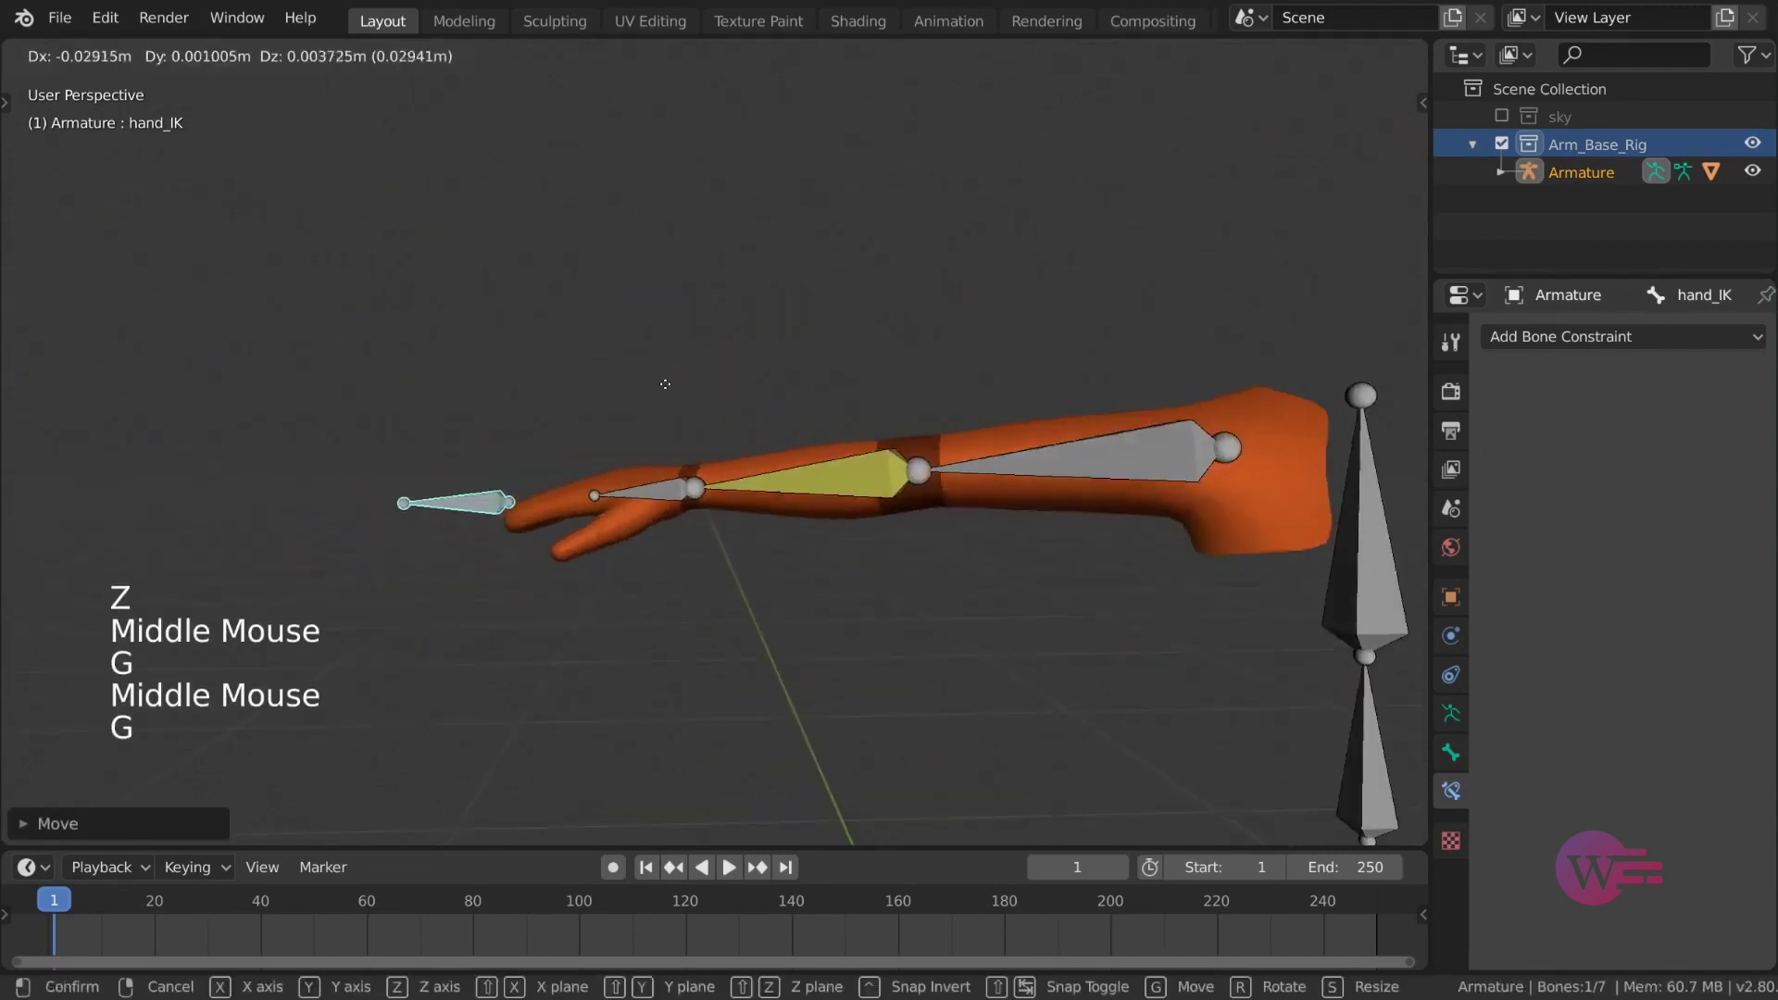
pyautogui.click(385, 423)
# Step: Move the hand_IK bone back and forth between the shoulder side and beyond the fingertips to test elbow bending and reach
pyautogui.moveTo(386, 423); pyautogui.dragTo(815, 528, button='middle')
pyautogui.press('g')
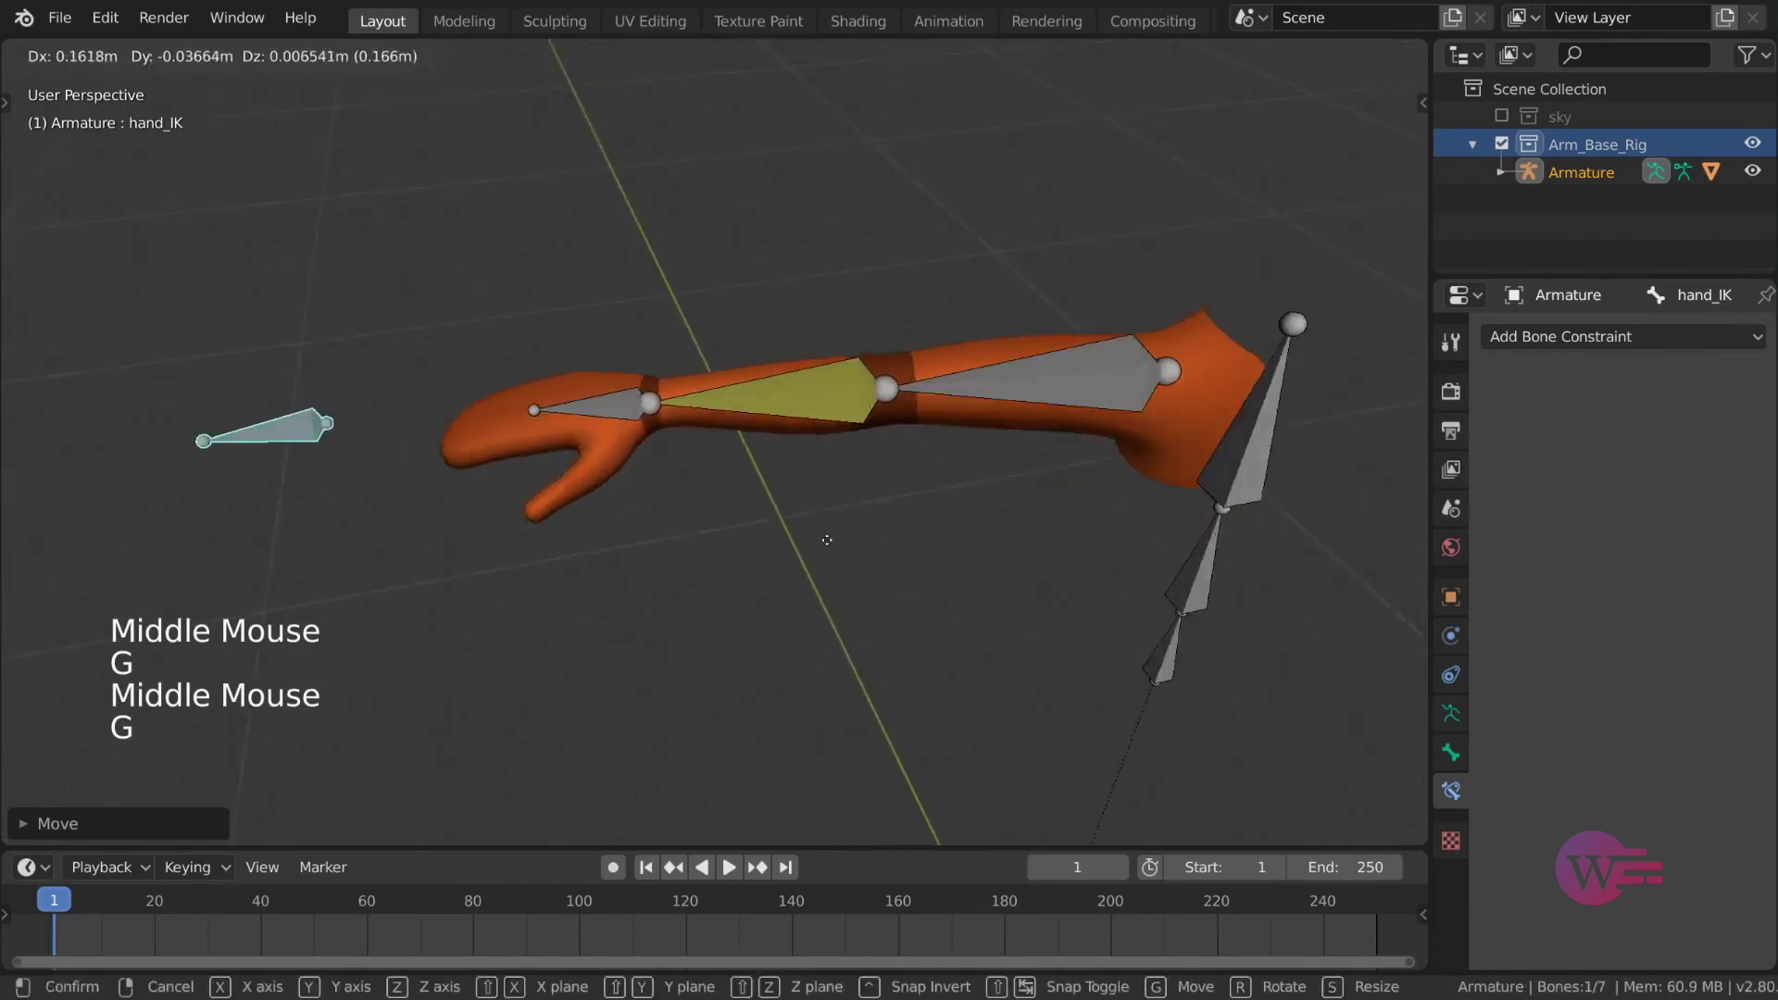
pyautogui.click(1144, 581)
pyautogui.moveTo(1144, 581); pyautogui.dragTo(719, 380, button='middle')
pyautogui.press('g')
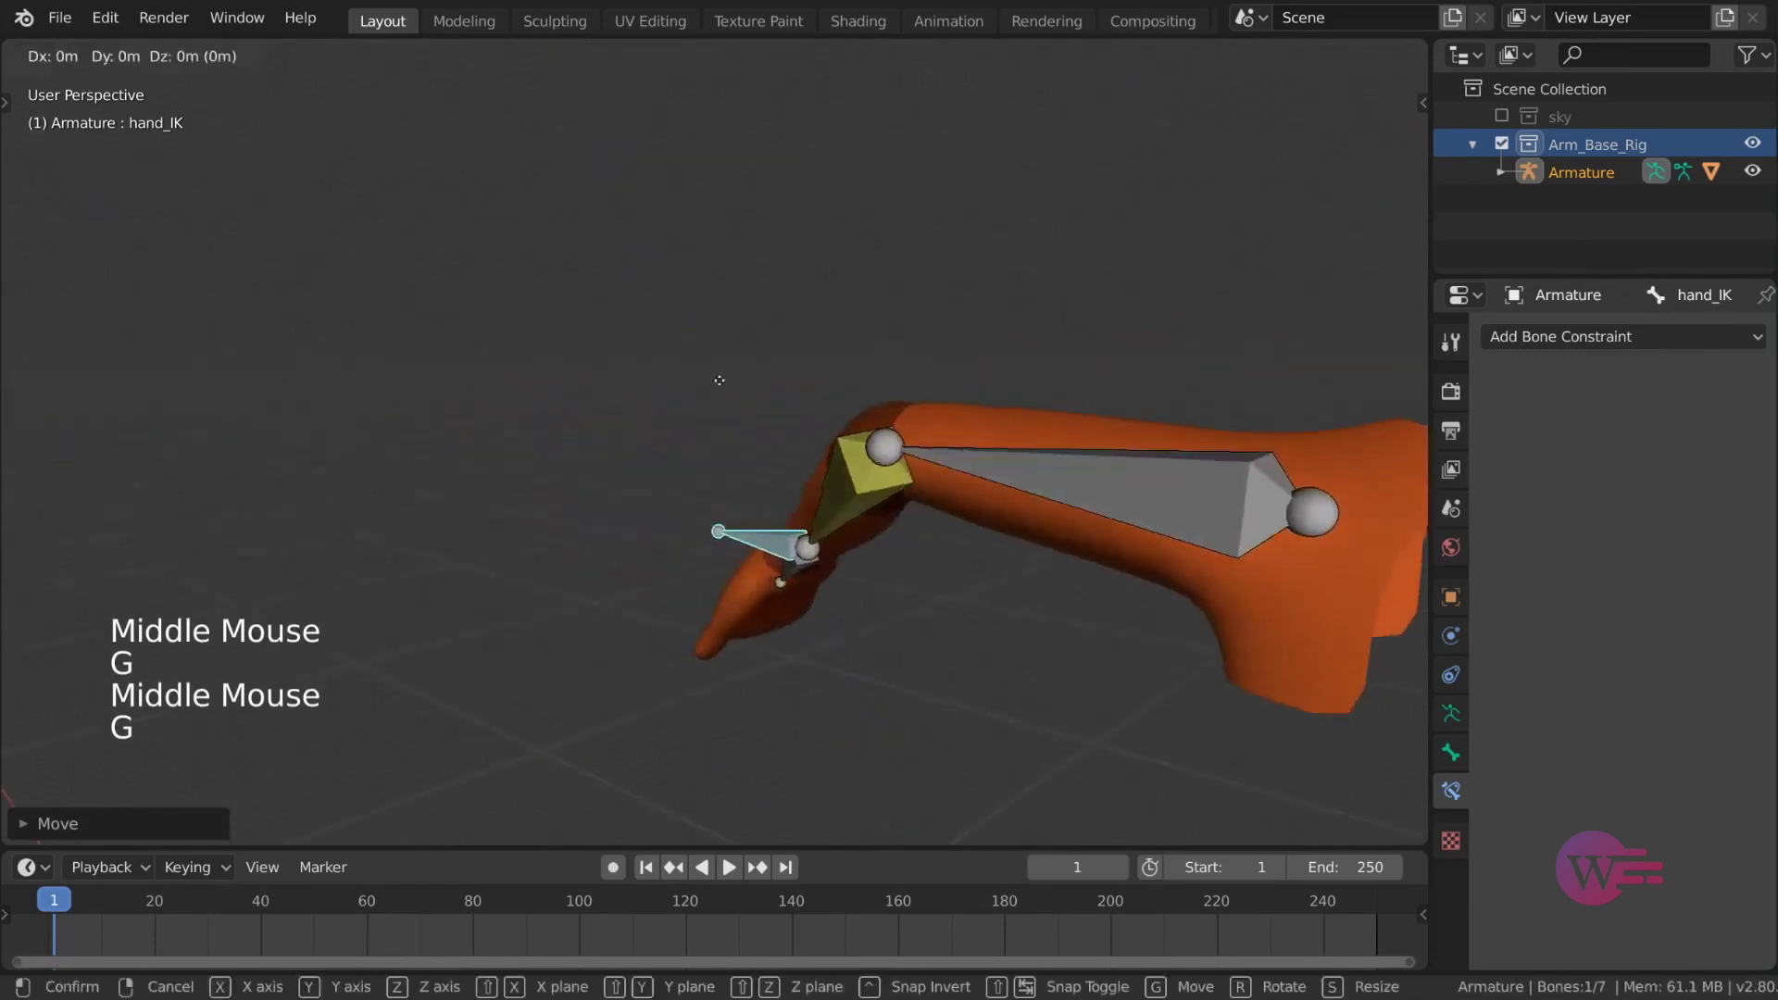
pyautogui.click(459, 343)
pyautogui.moveTo(460, 343); pyautogui.dragTo(704, 434, button='middle')
pyautogui.press('g')
pyautogui.click(548, 309)
pyautogui.moveTo(547, 309); pyautogui.dragTo(741, 403, button='middle')
pyautogui.press('g')
pyautogui.click(641, 502)
# Step: Select the original hand bone and rotate it freely to bend the wrist
pyautogui.click(641, 502)
pyautogui.scroll(-1, 719, 470)
pyautogui.press('r')
pyautogui.press('r')
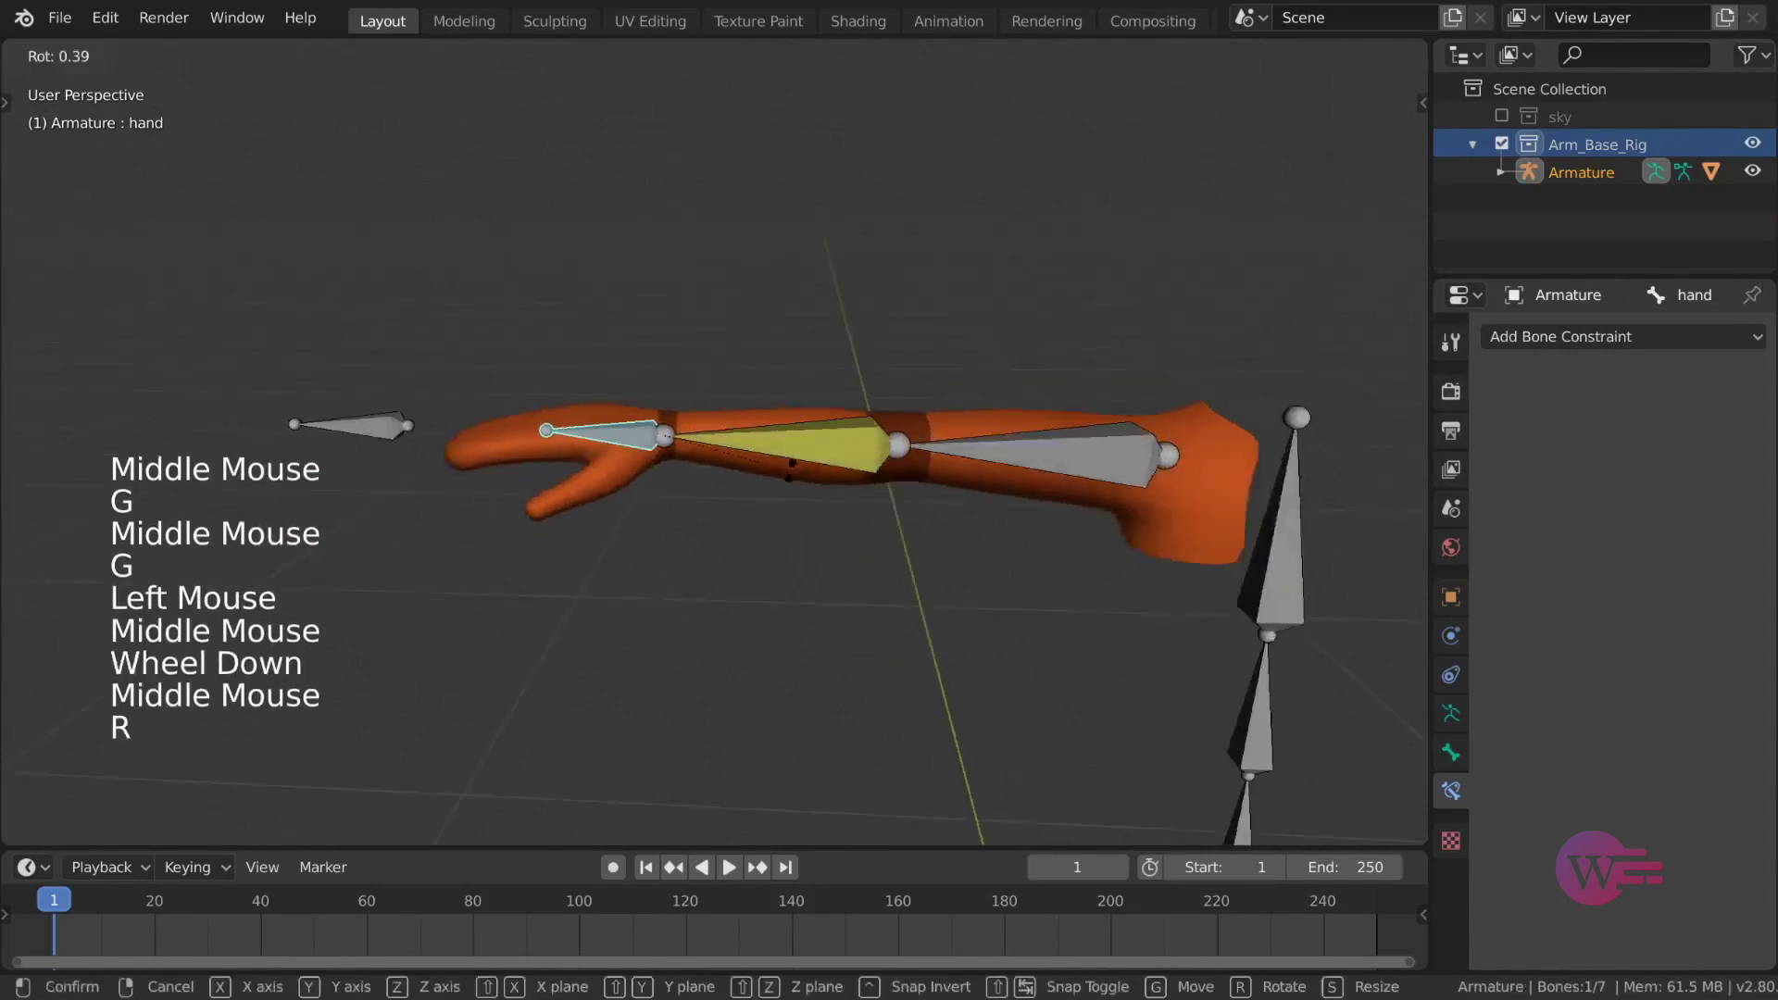
pyautogui.click(839, 500)
pyautogui.press('r')
pyautogui.click(508, 411)
# Step: Move the hand_IK bone and try rotating it with trackball rotation to test its effect on the hand
pyautogui.click(394, 426)
pyautogui.moveTo(394, 426); pyautogui.dragTo(493, 487, button='middle')
pyautogui.press('g')
pyautogui.click(575, 565)
pyautogui.press('r')
pyautogui.press('r')
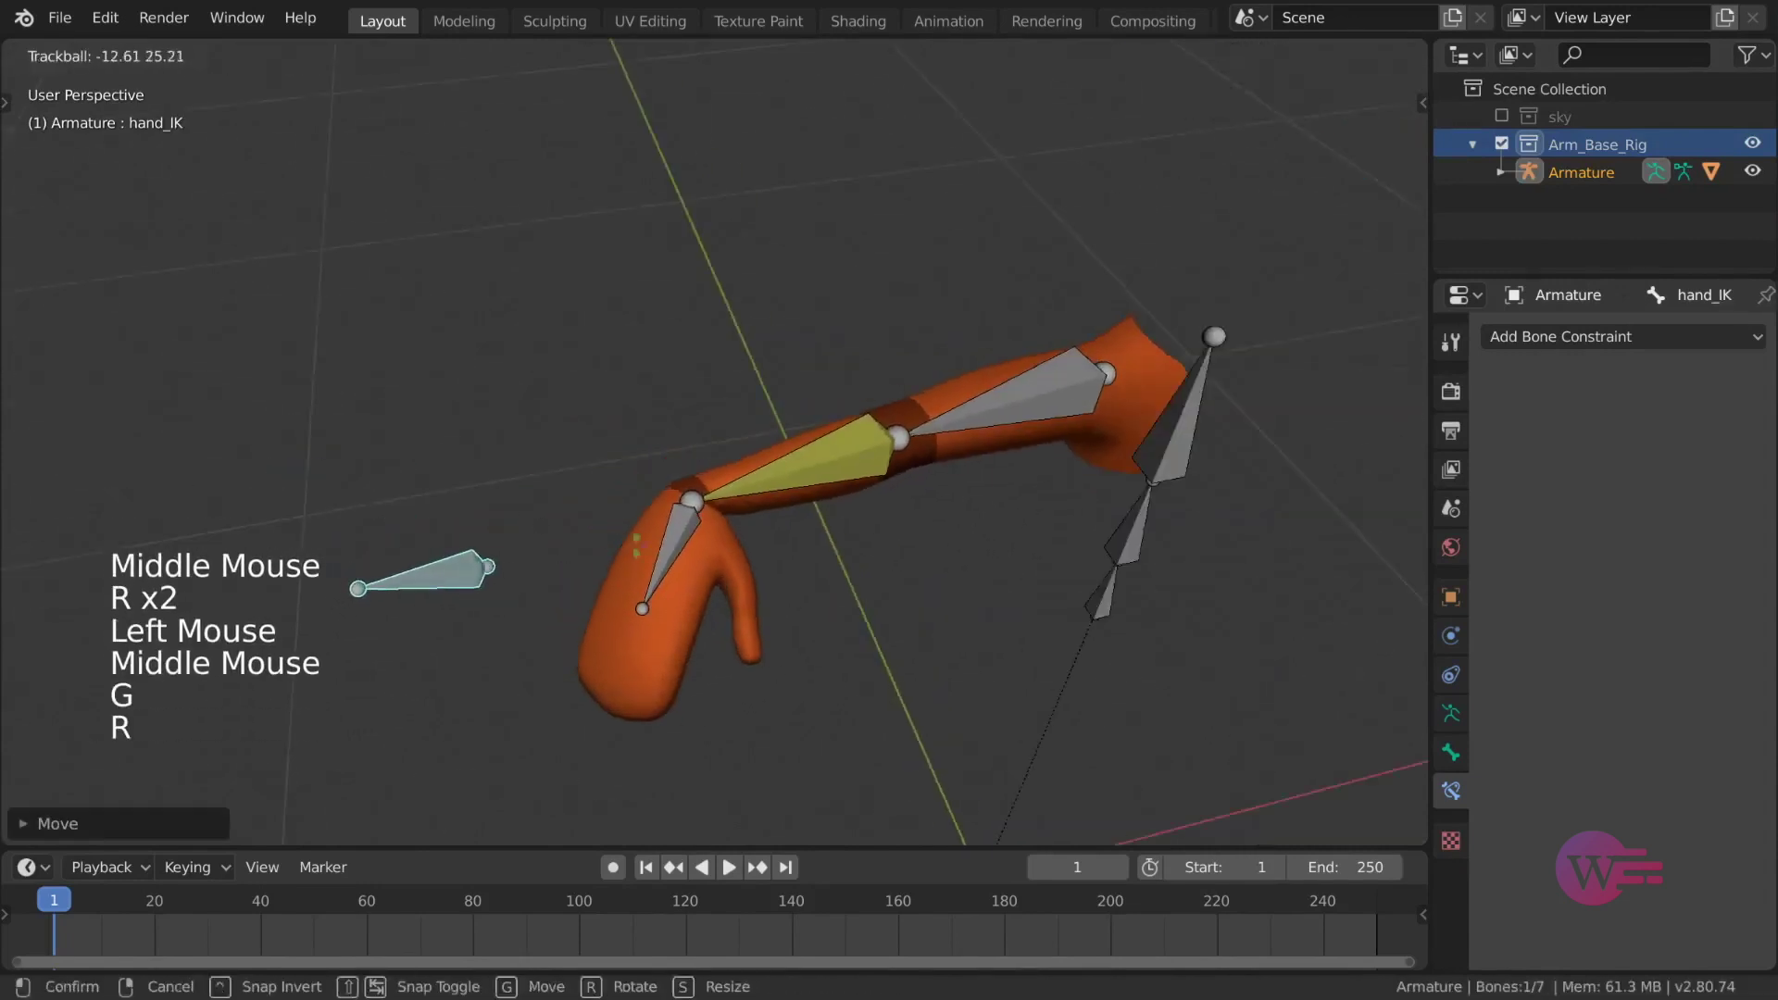
pyautogui.rightClick(611, 592)
# Step: Clear the rotation of the original hand bone
pyautogui.moveTo(612, 593); pyautogui.dragTo(643, 491, button='middle')
pyautogui.click(643, 491)
pyautogui.hotkey('alt', 'r')
# Step: Add a Copy Rotation constraint to the hand bone, targeting the Armature's hand_IK bone
pyautogui.click(516, 463)
pyautogui.moveTo(517, 463); pyautogui.dragTo(656, 402, button='middle')
pyautogui.click(656, 402)
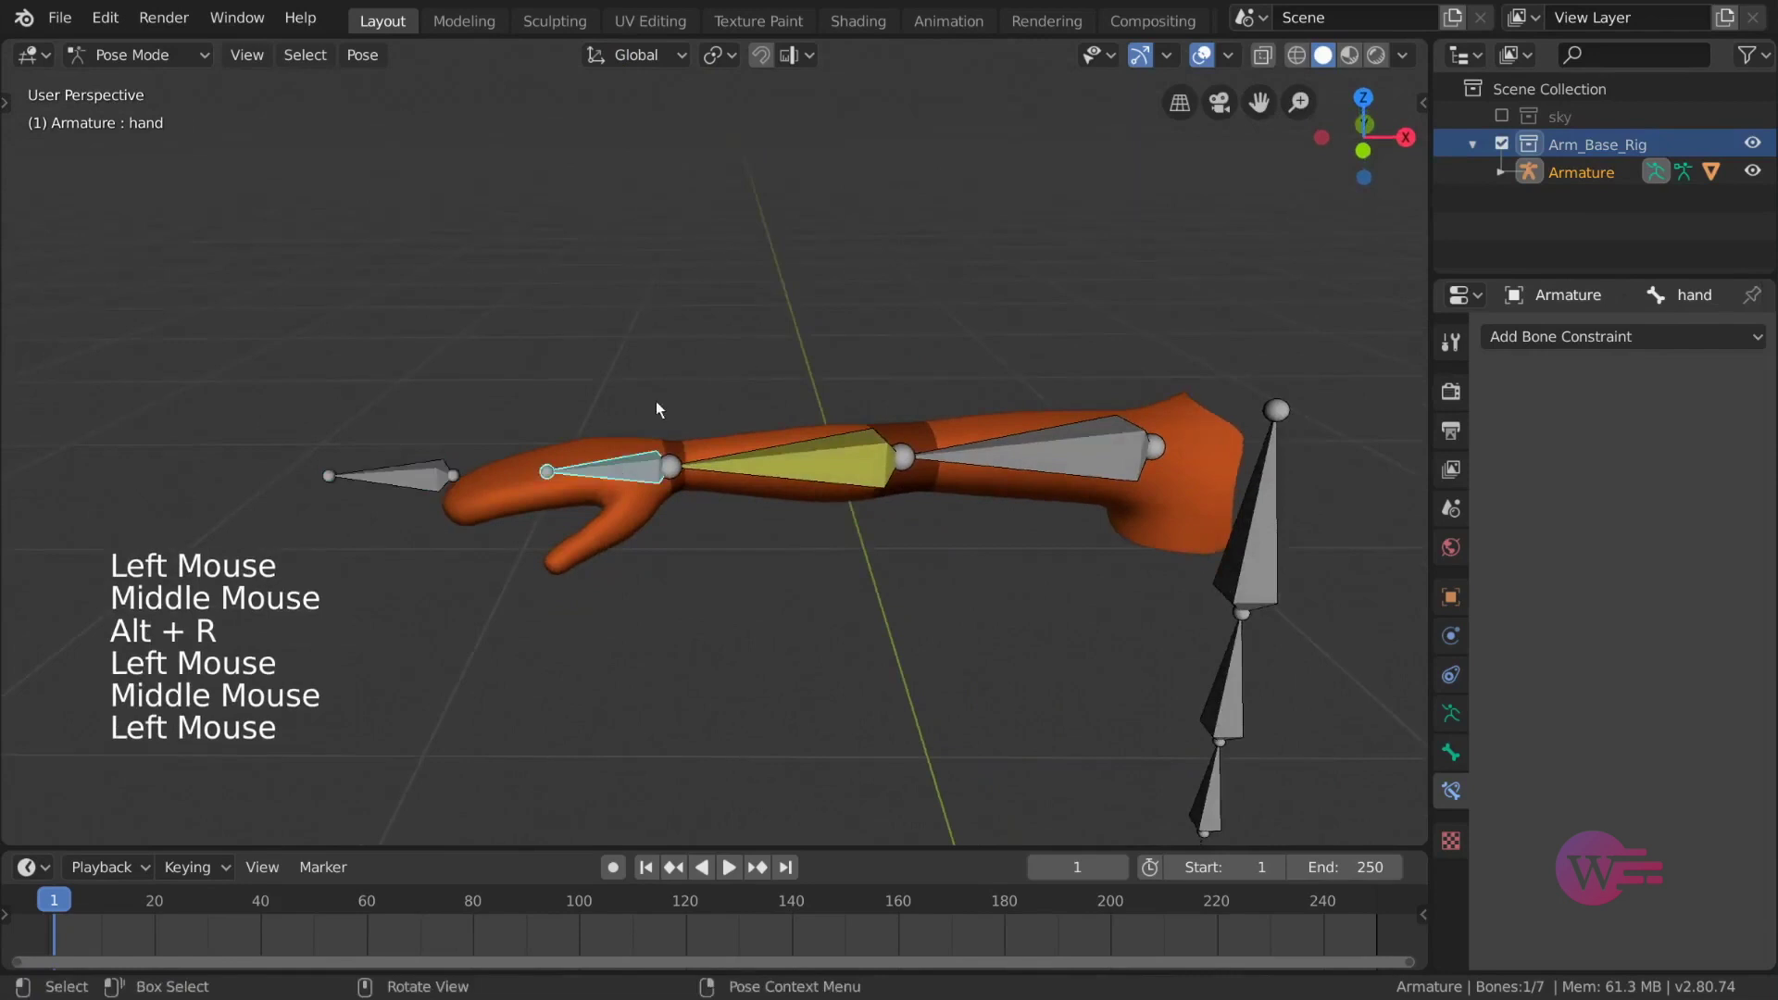
pyautogui.click(1570, 339)
pyautogui.click(1278, 414)
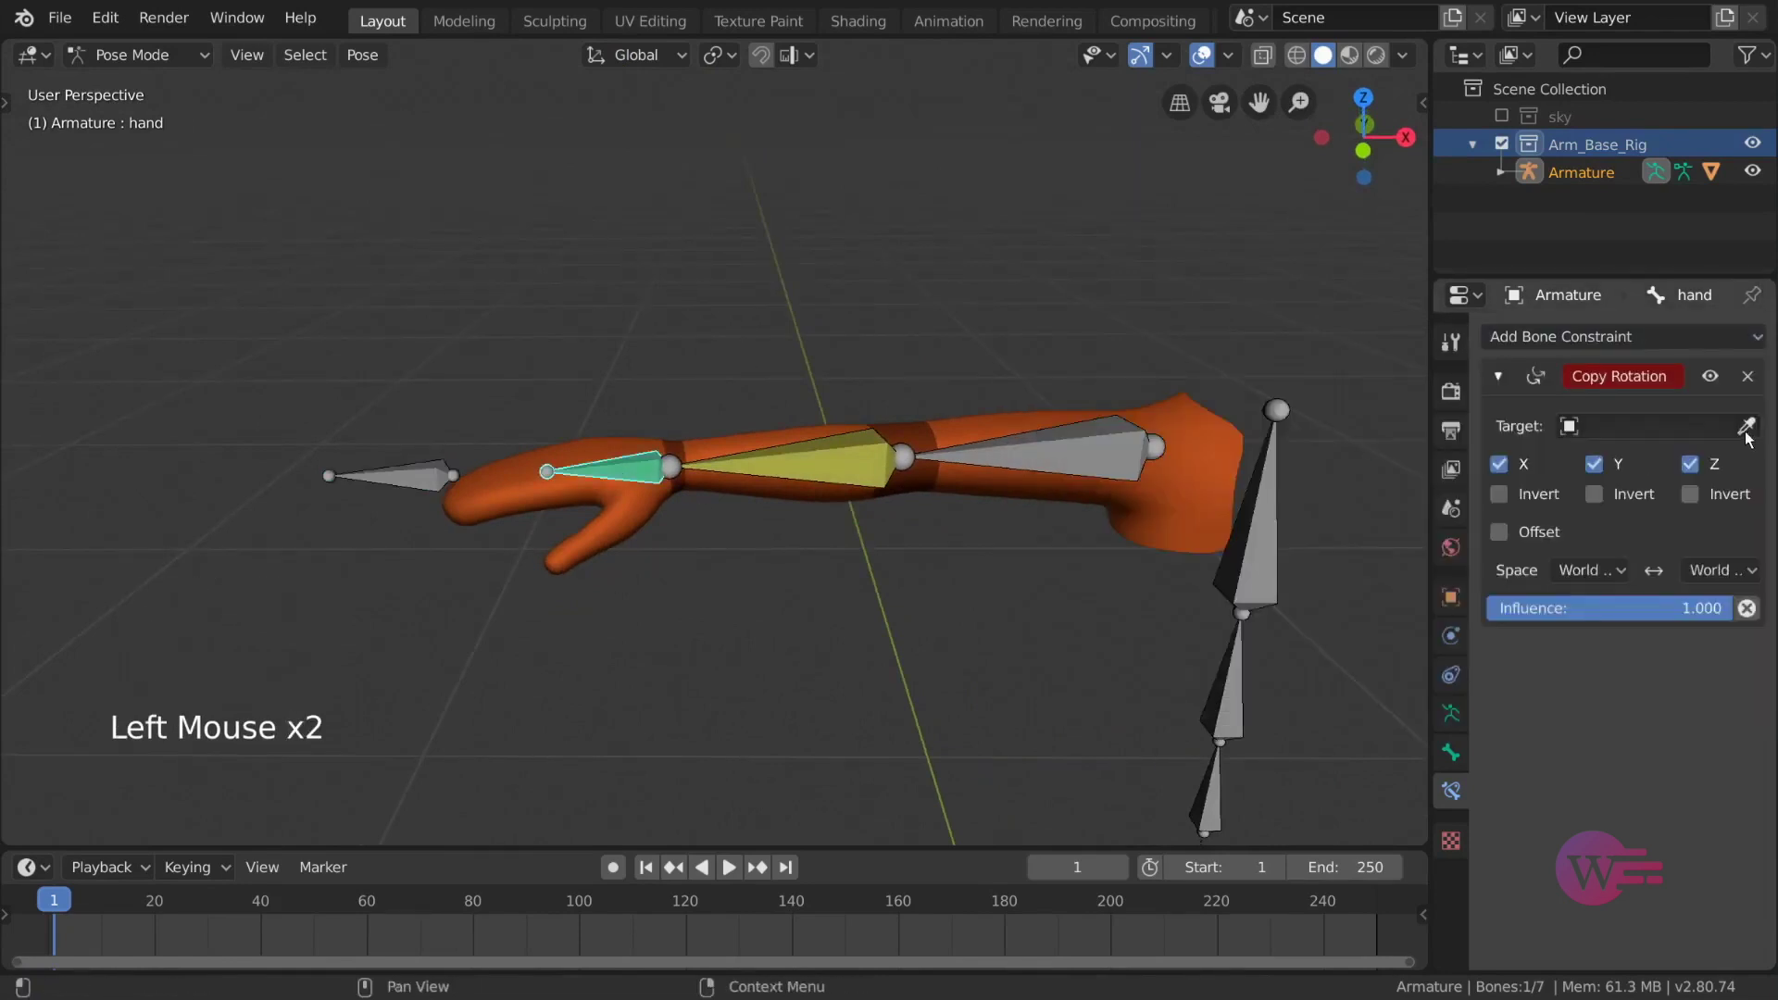
pyautogui.click(584, 462)
pyautogui.click(1653, 467)
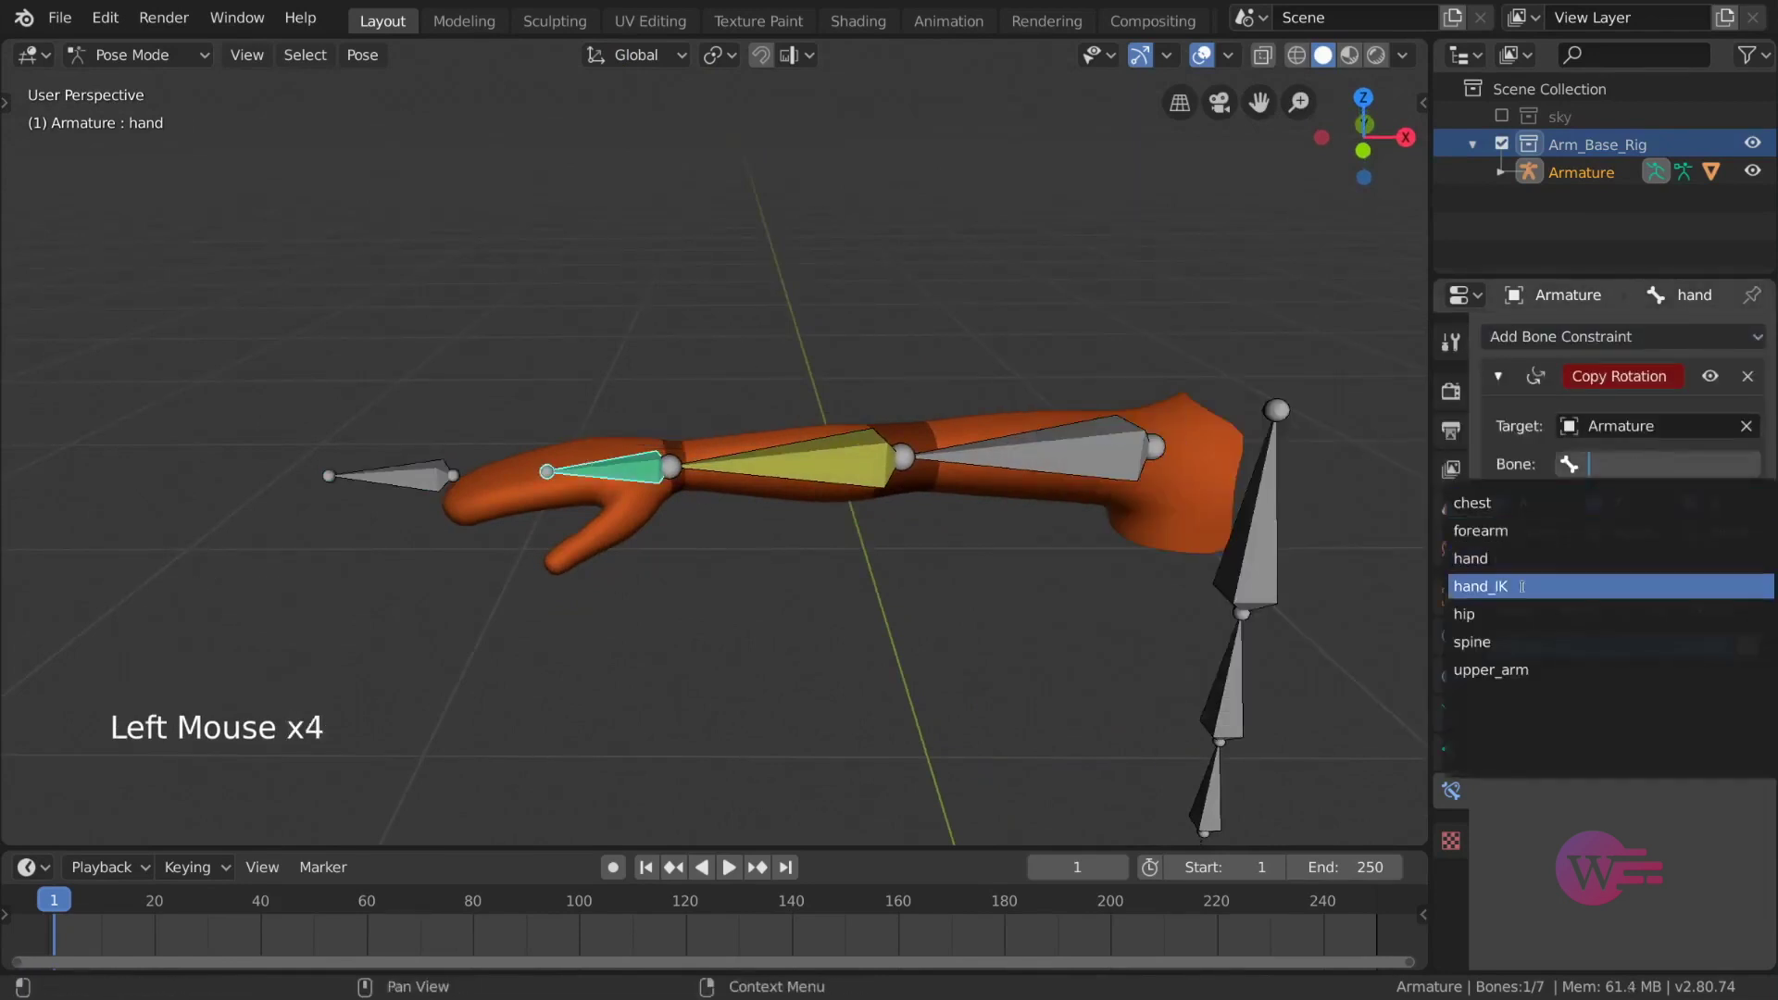
pyautogui.click(1501, 588)
# Step: In Edit Mode, lengthen the hand_IK bone by moving its tail out past the fingertips
pyautogui.click(413, 477)
pyautogui.press('g')
pyautogui.press('Tab')
pyautogui.scroll(3, 651, 449)
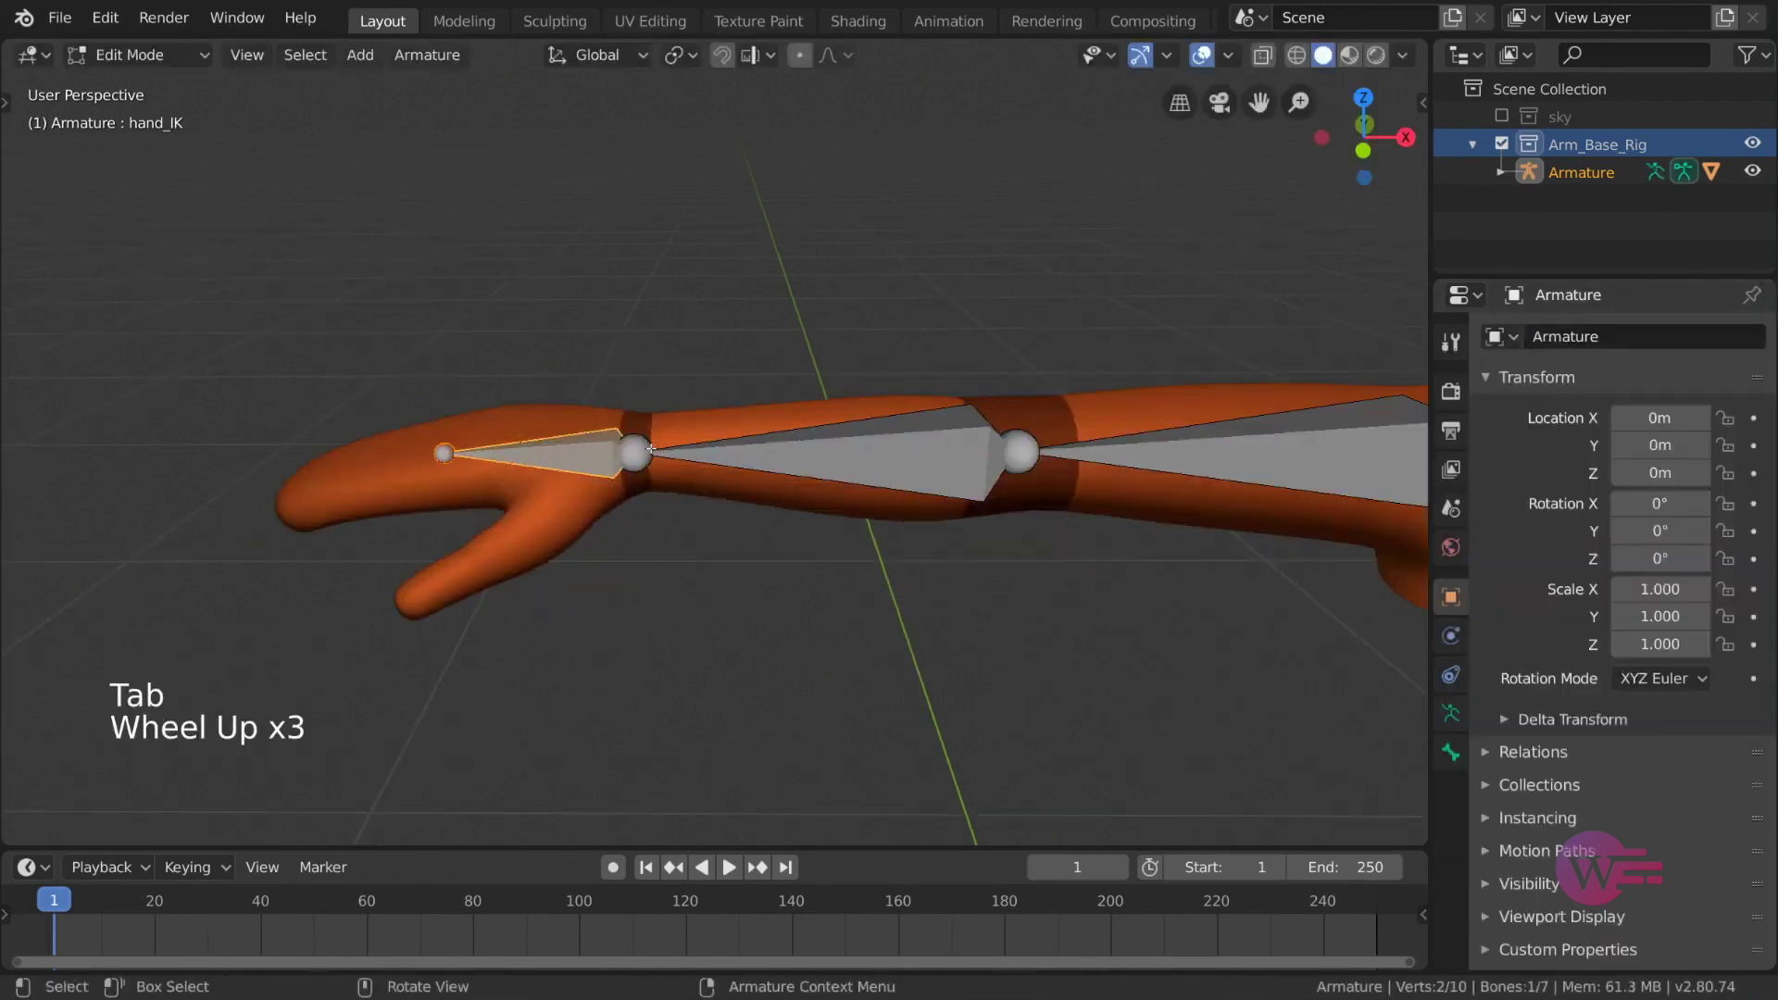
pyautogui.press('g')
pyautogui.press('y')
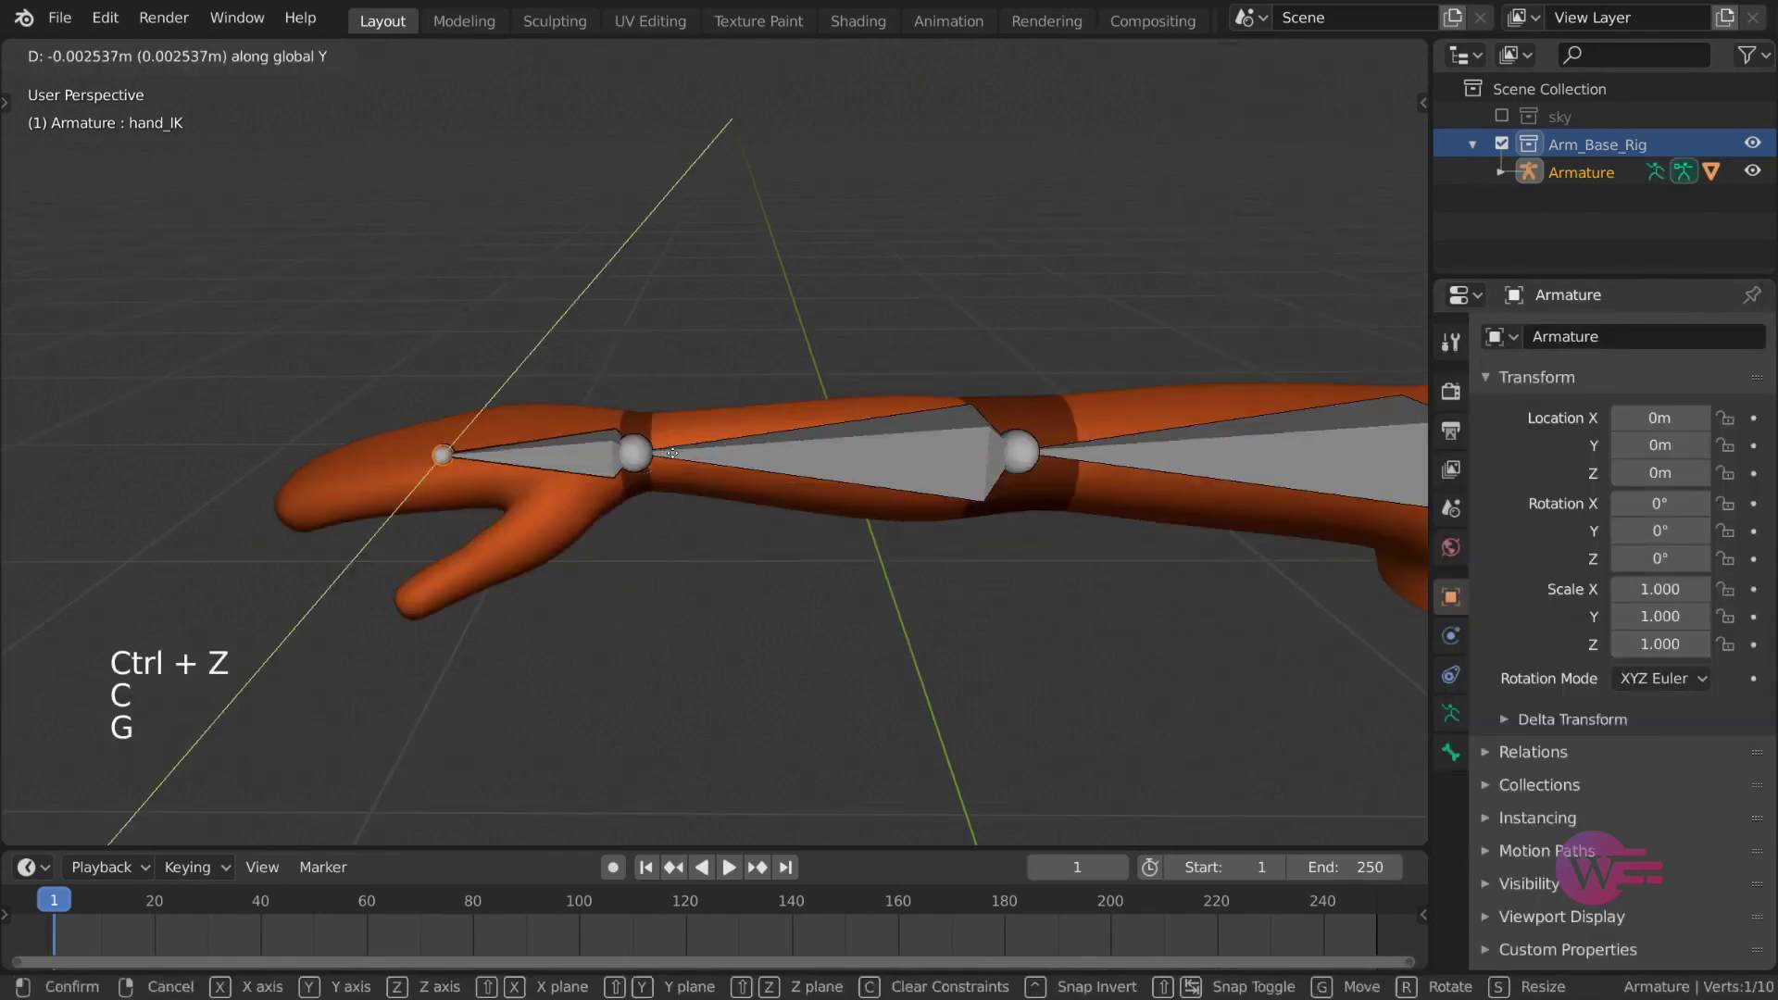
pyautogui.scroll(-4, 511, 454)
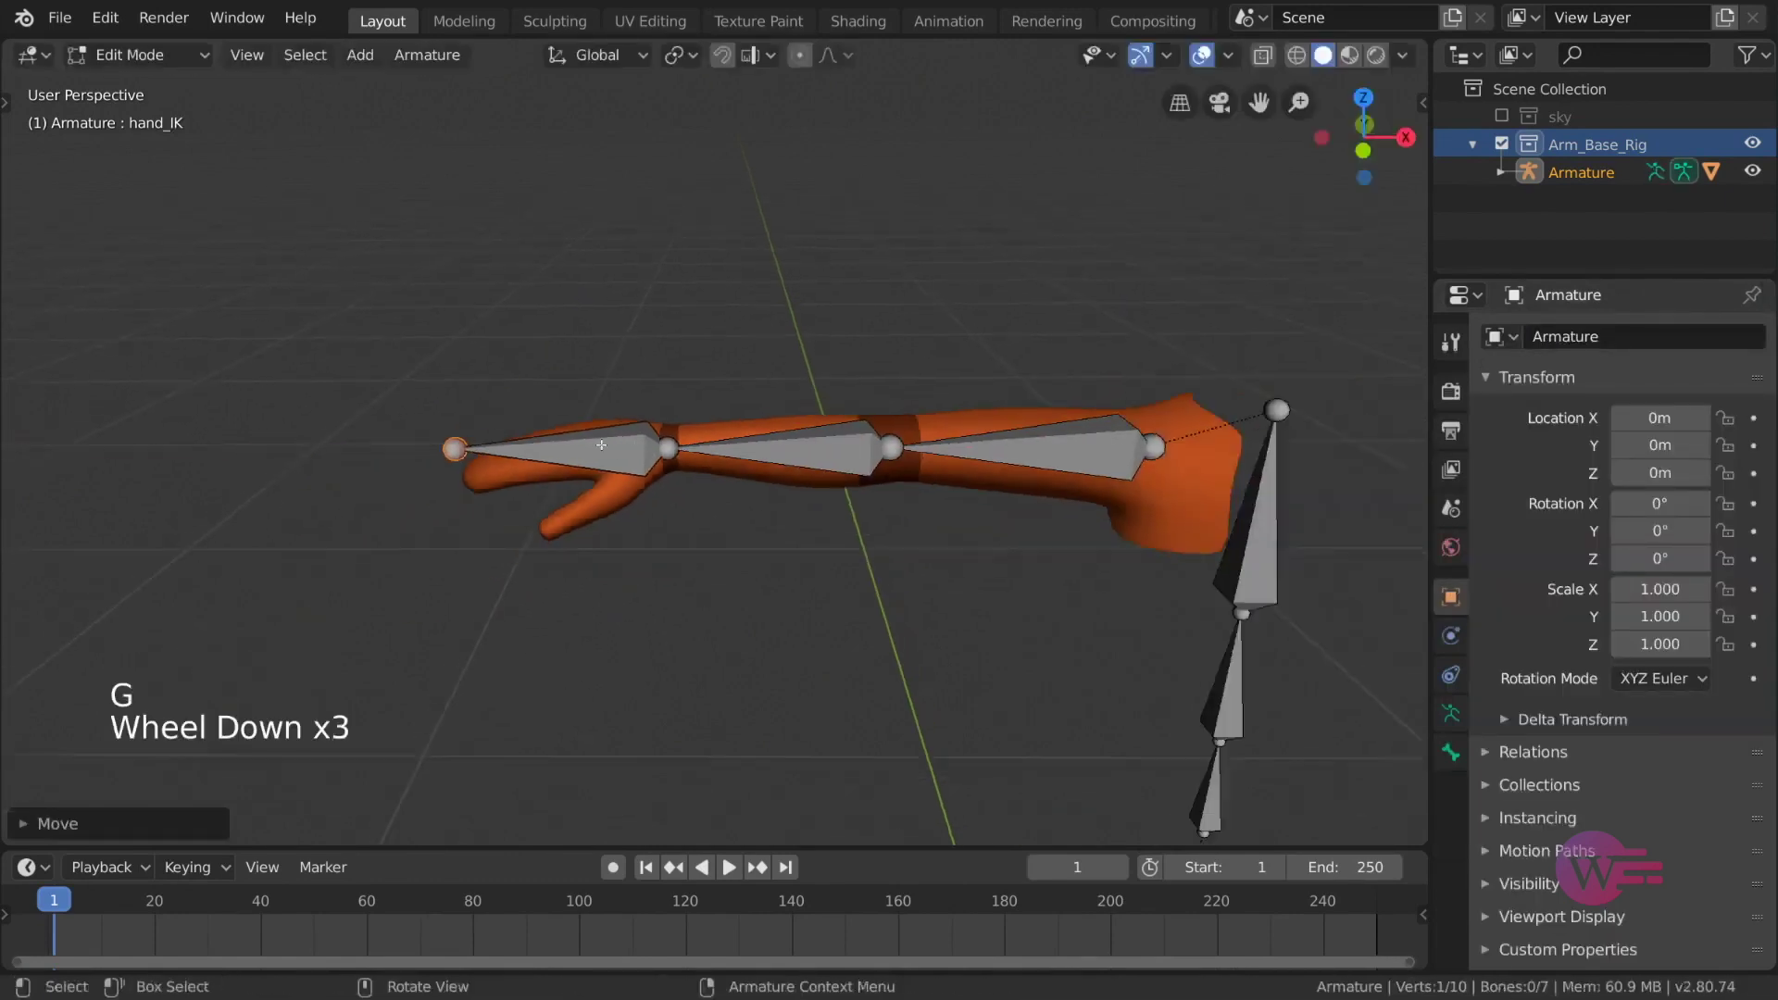
# Step: Return to Pose Mode, move the lengthened hand_IK bone to bend the elbow, and clear its location
pyautogui.press('Tab')
pyautogui.scroll(1, 604, 436)
pyautogui.moveTo(604, 436); pyautogui.dragTo(514, 491, button='middle')
pyautogui.click(483, 497)
pyautogui.press('g')
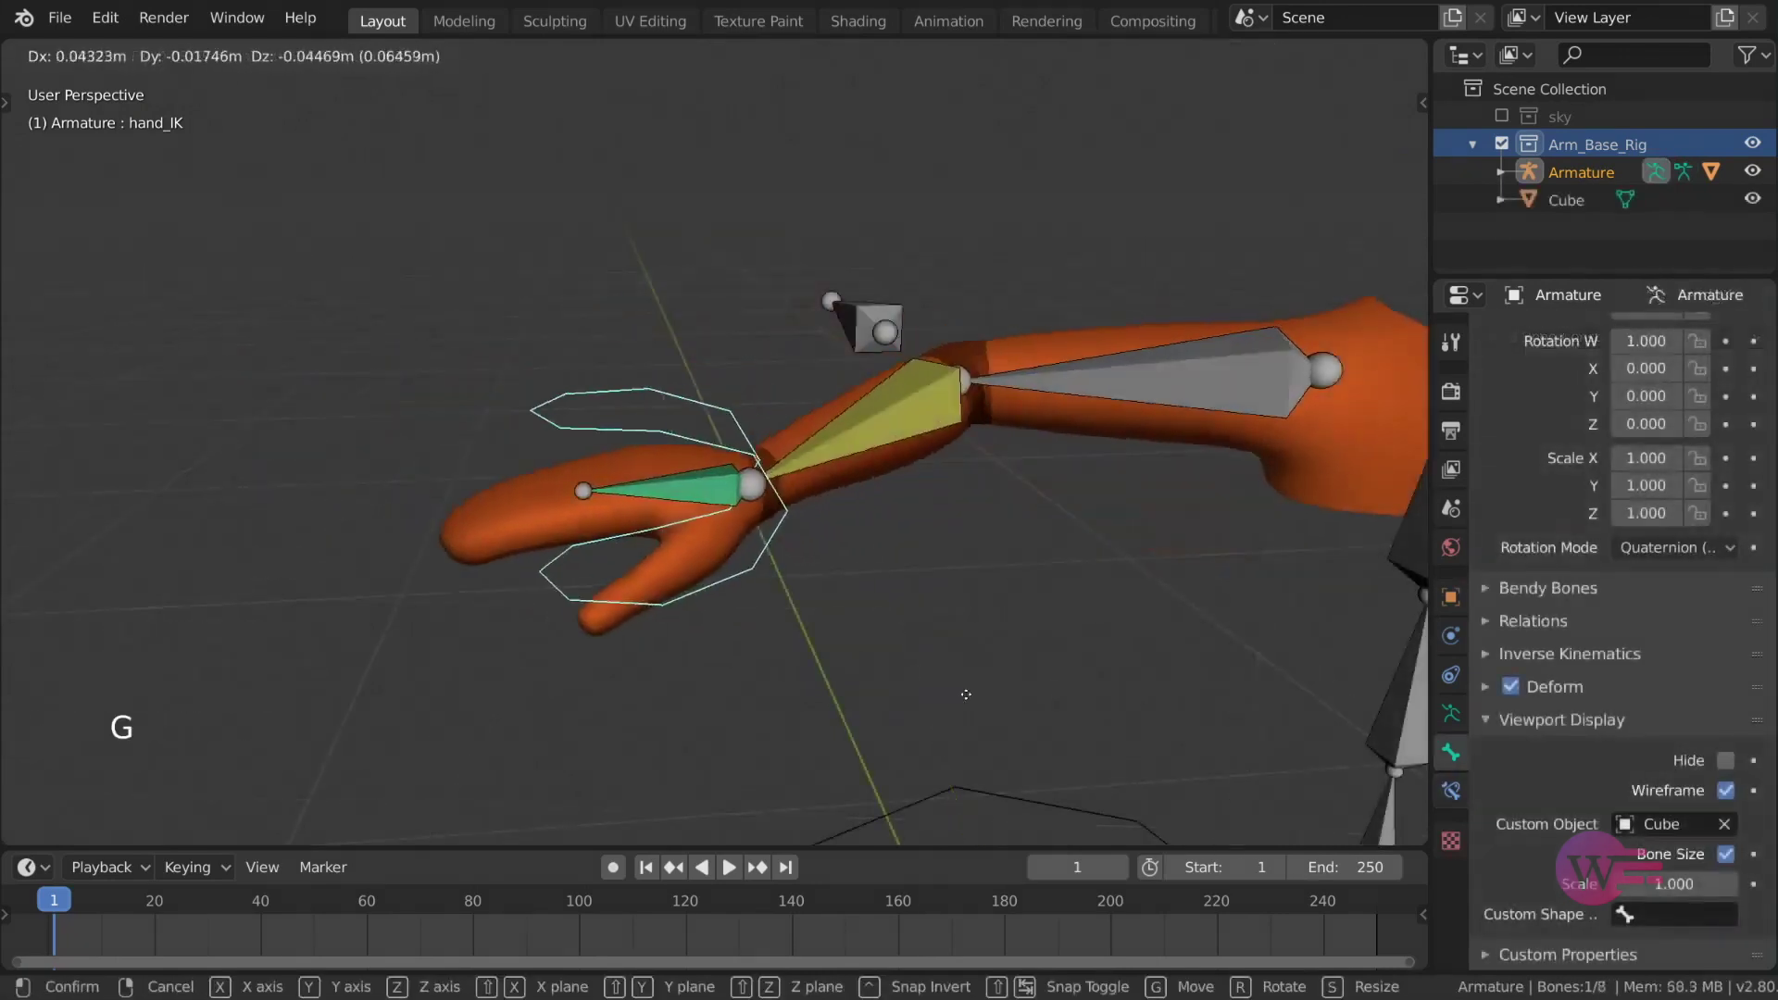
pyautogui.rightClick(1116, 647)
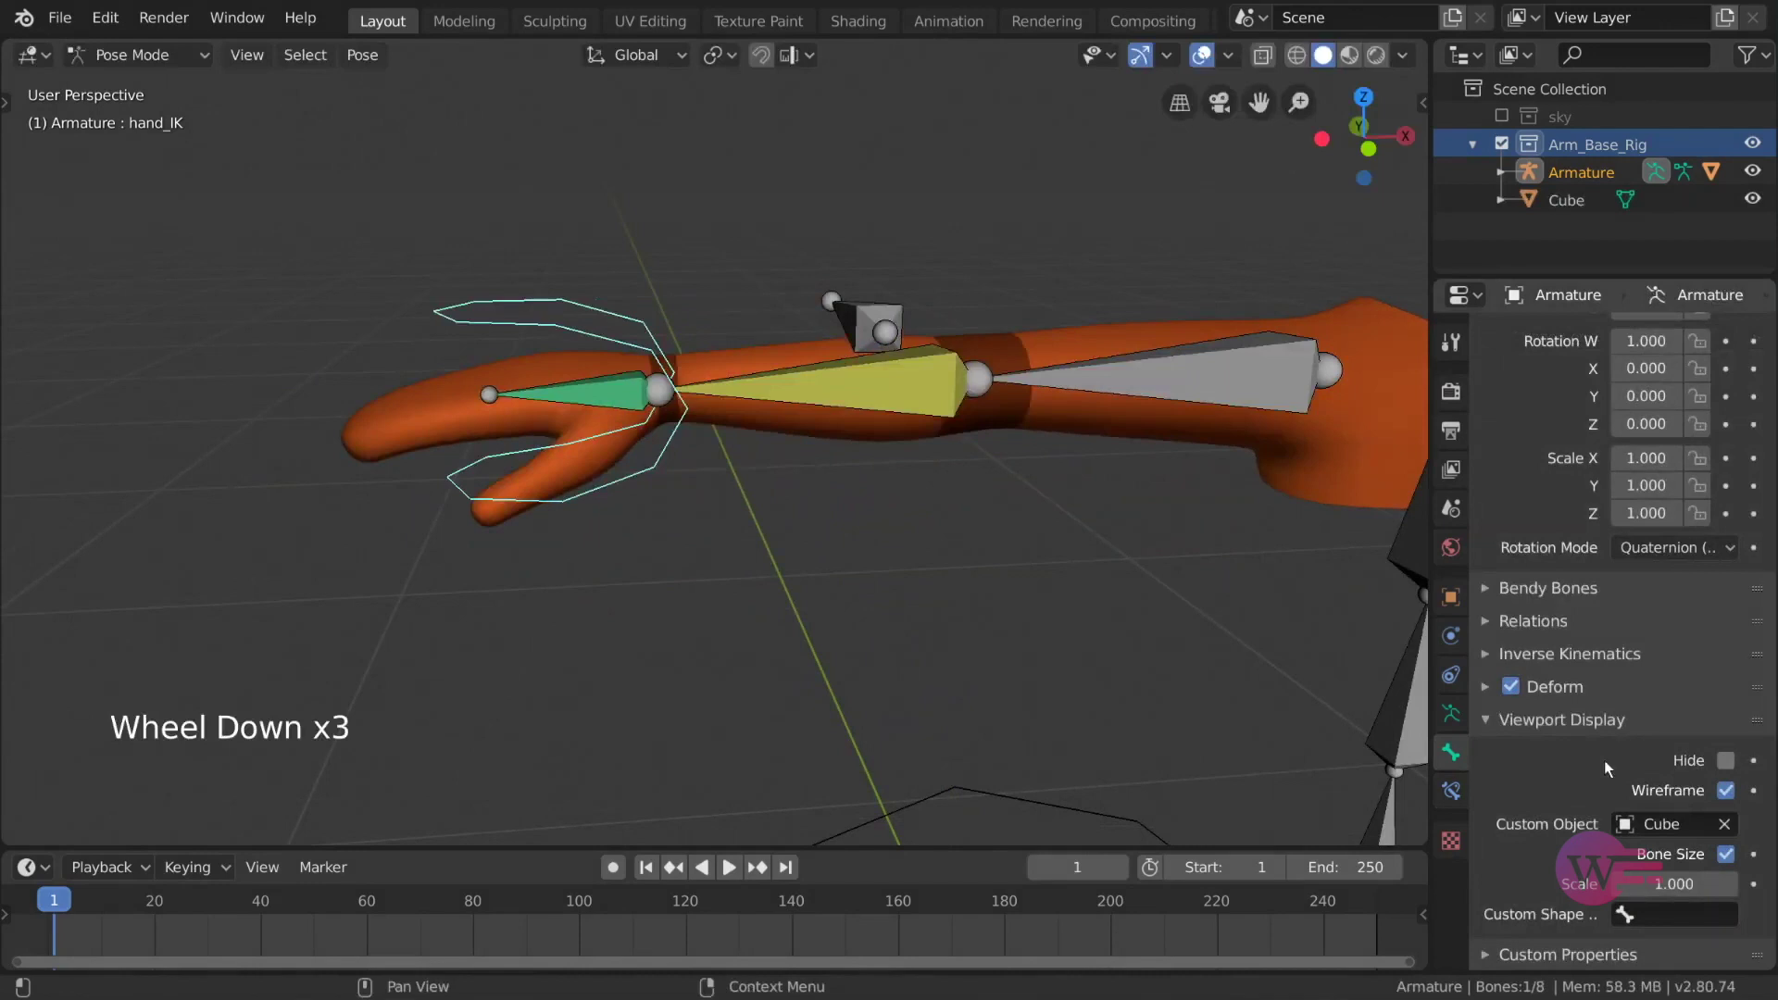
pyautogui.press('g')
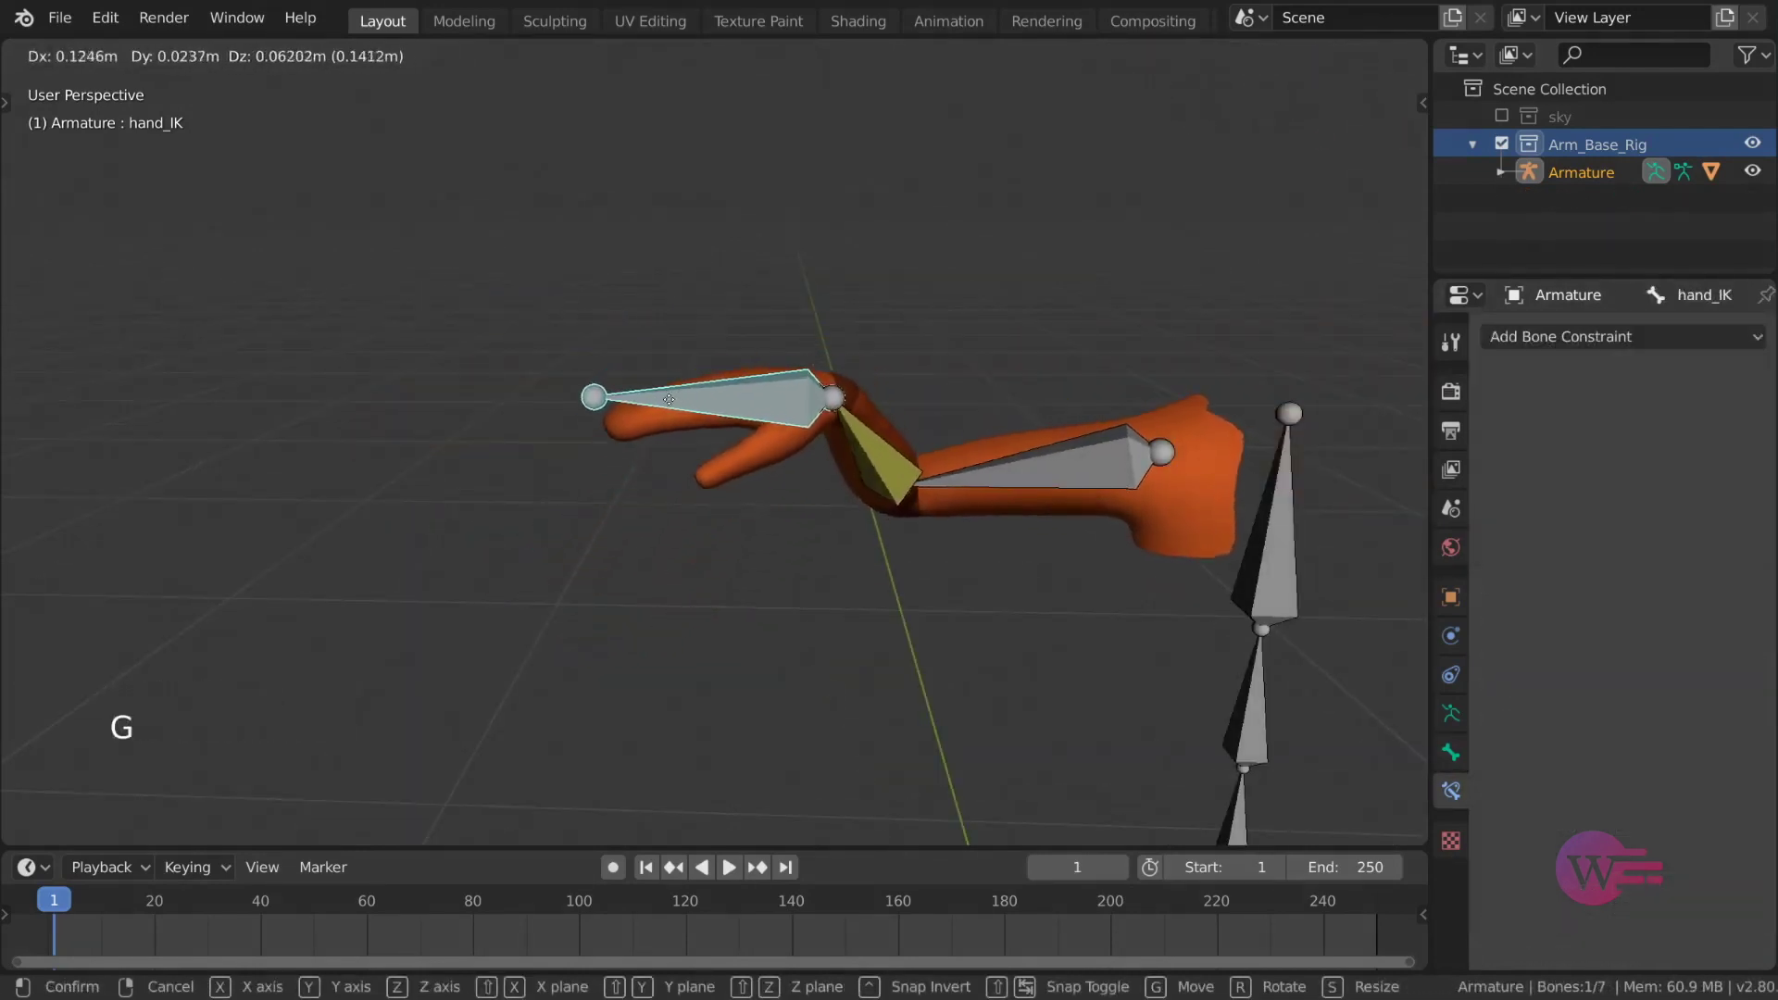
pyautogui.click(770, 410)
pyautogui.moveTo(769, 410); pyautogui.dragTo(946, 472, button='middle')
pyautogui.hotkey('alt', 'g')
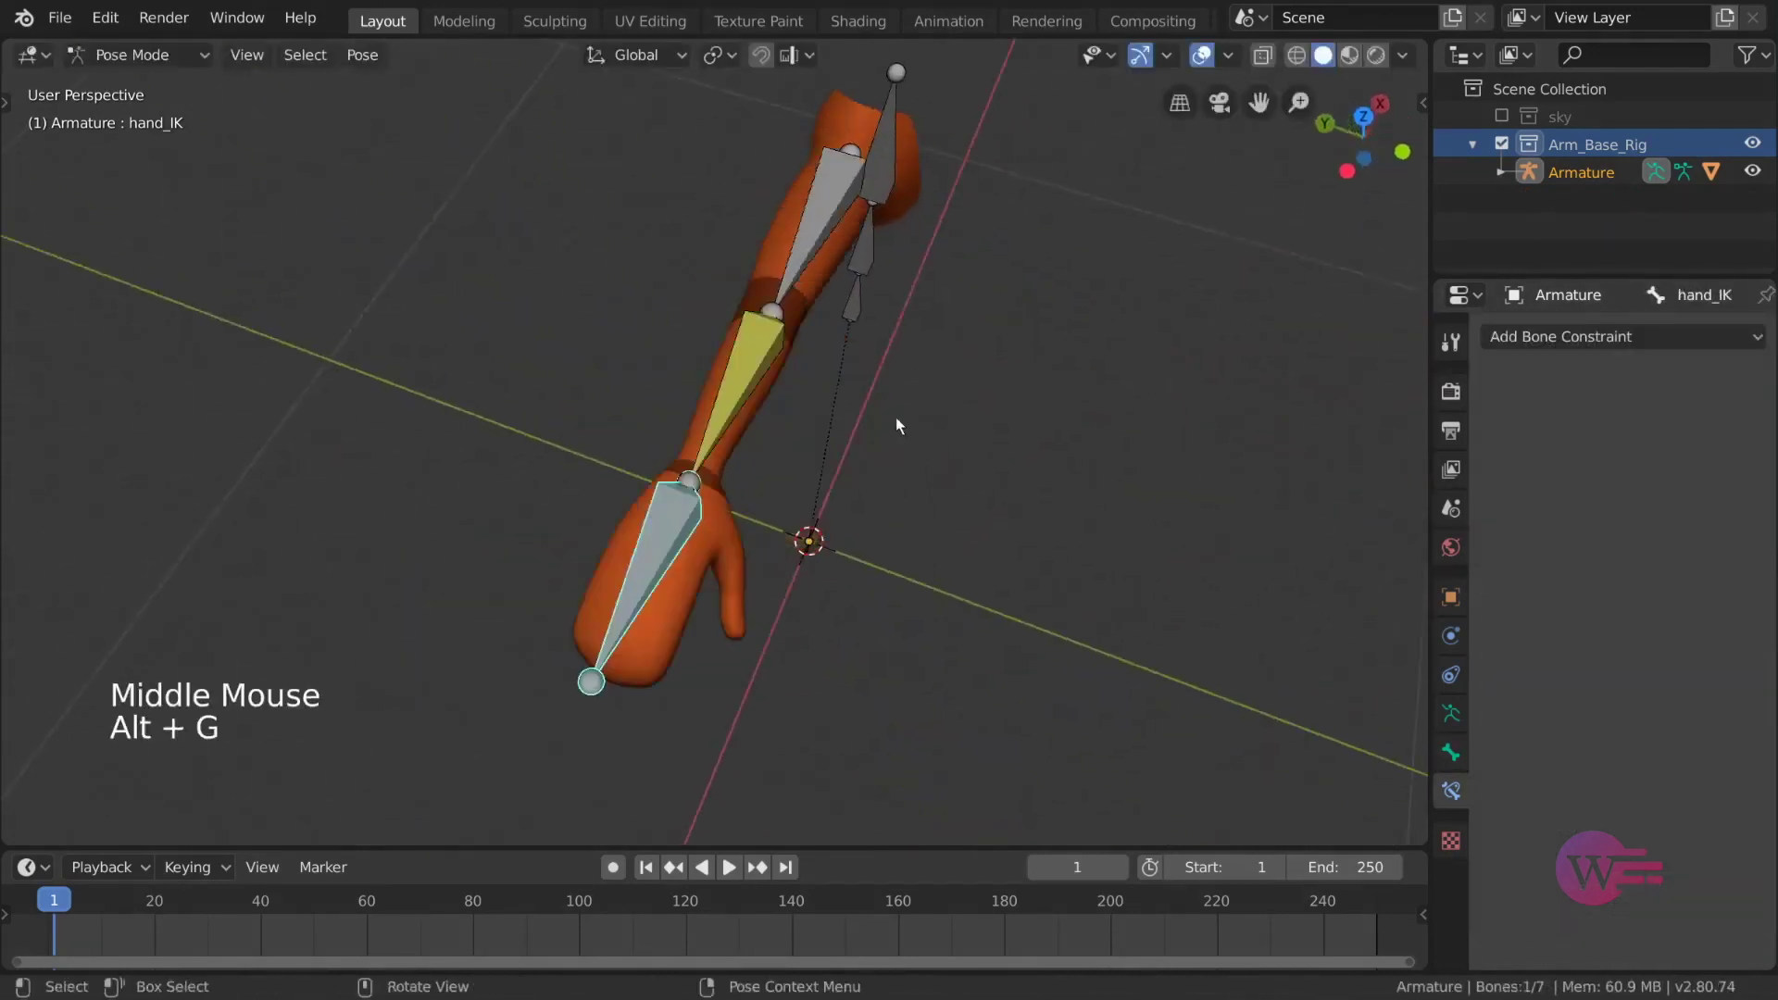
# Step: Seen from above, move the hand_IK bone toward the shoulder to bend the elbow, and clear its location
pyautogui.moveTo(897, 417); pyautogui.dragTo(799, 454, button='middle')
pyautogui.press('g')
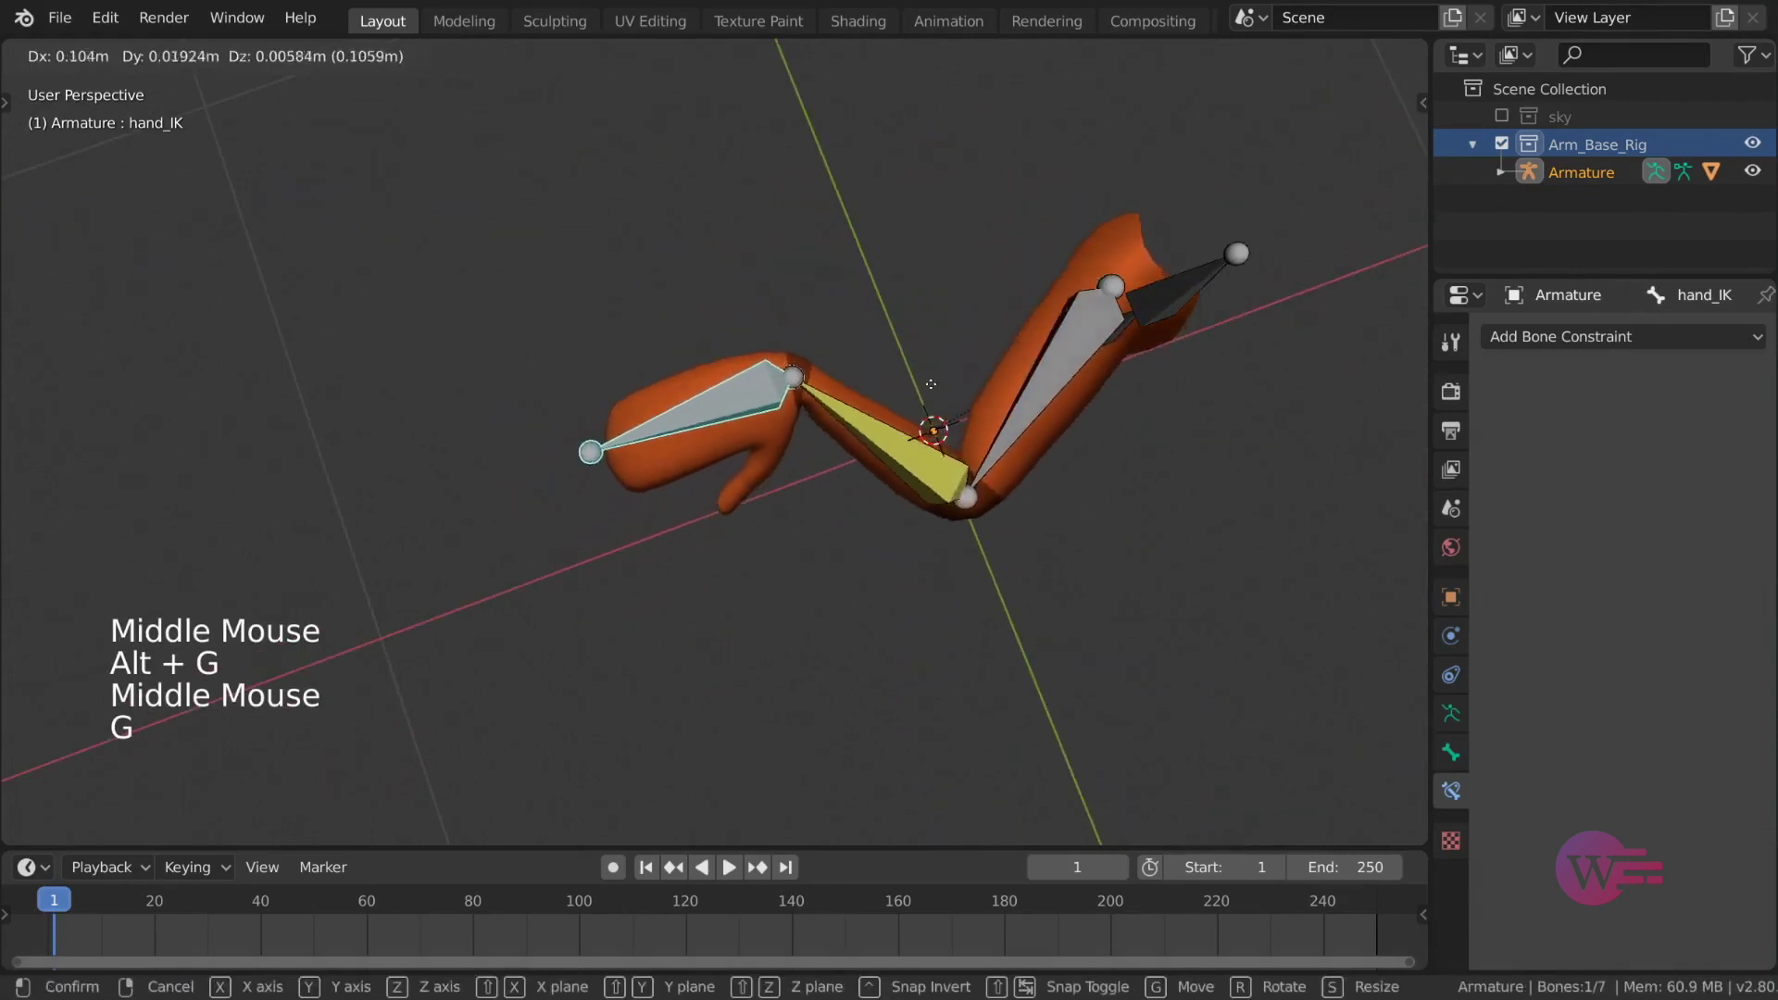
pyautogui.click(937, 325)
pyautogui.moveTo(937, 325)
pyautogui.mouseDown(button='middle')
pyautogui.moveTo(886, 320)
pyautogui.moveTo(865, 197)
pyautogui.moveTo(1052, 304)
pyautogui.moveTo(1002, 268)
pyautogui.moveTo(952, 339)
pyautogui.mouseUp(button='middle')
pyautogui.hotkey('alt', 'g')
# Step: Move the hand_IK bone twice in different directions to compare how the elbow bends, and clear its location
pyautogui.press('g')
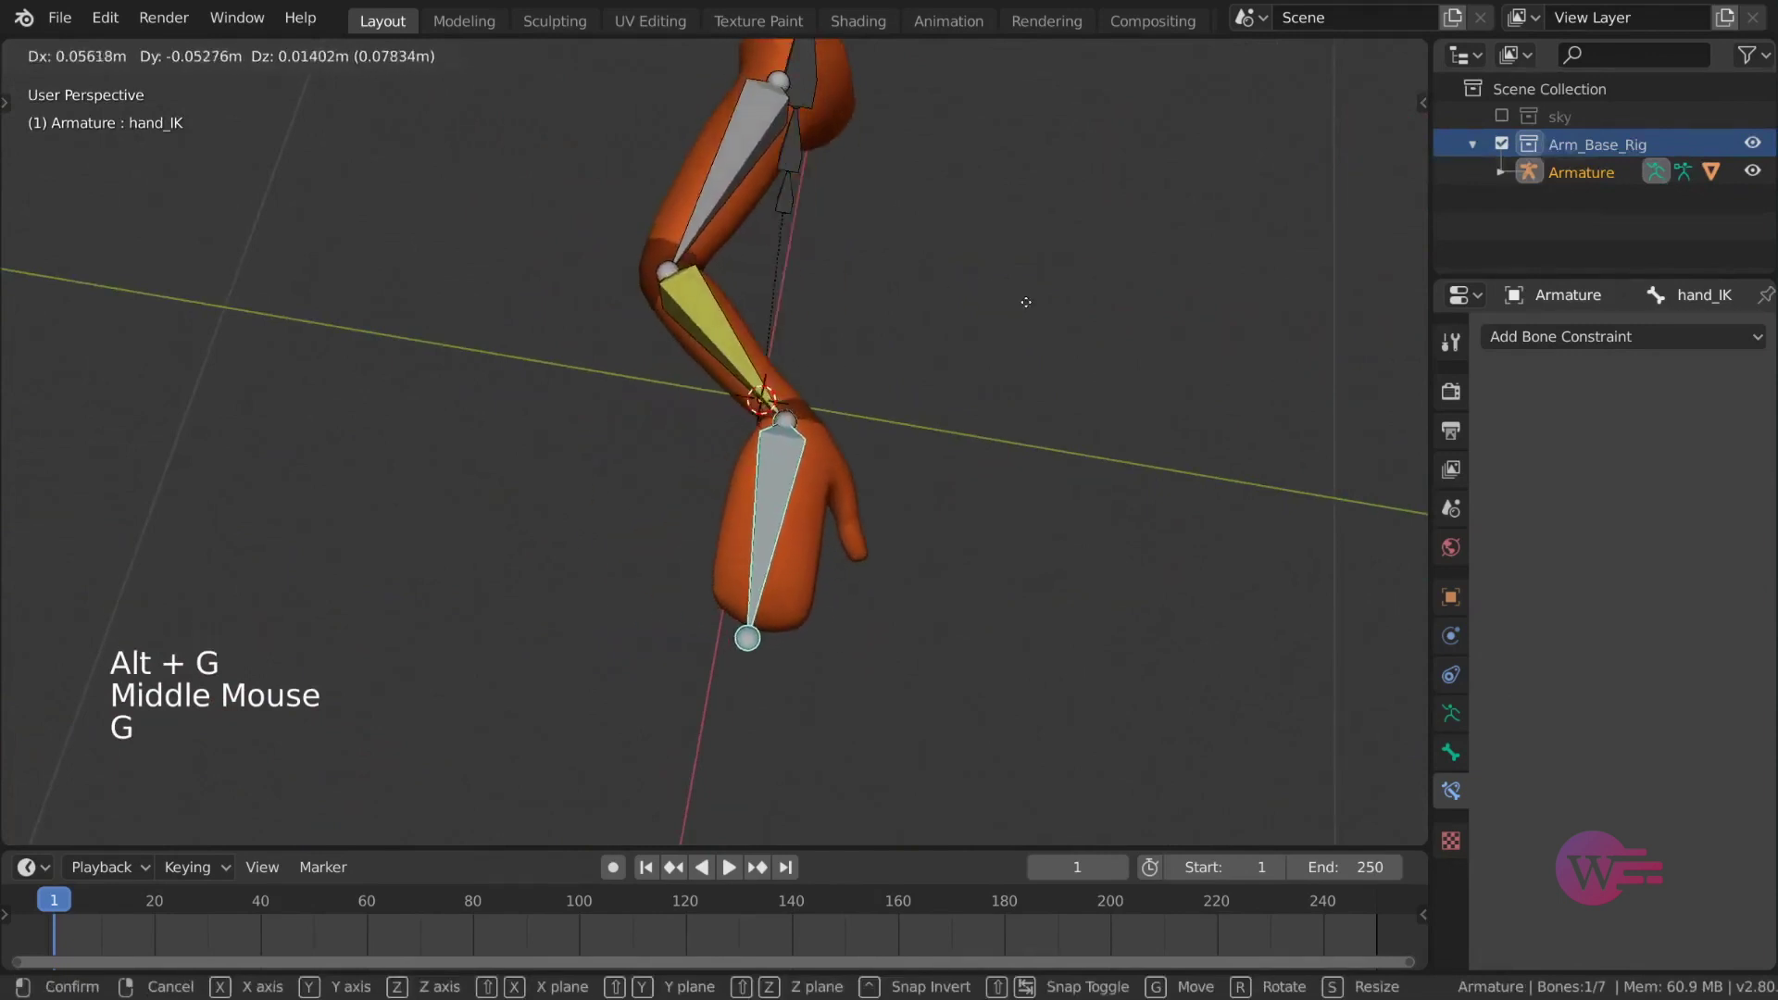
pyautogui.click(959, 269)
pyautogui.keyDown('shift'); pyautogui.moveTo(959, 269); pyautogui.dragTo(958, 408, button='middle'); pyautogui.keyUp('shift')
pyautogui.moveTo(959, 408); pyautogui.dragTo(775, 402, button='middle')
pyautogui.press('g')
pyautogui.click(1020, 381)
pyautogui.hotkey('alt', 'g')
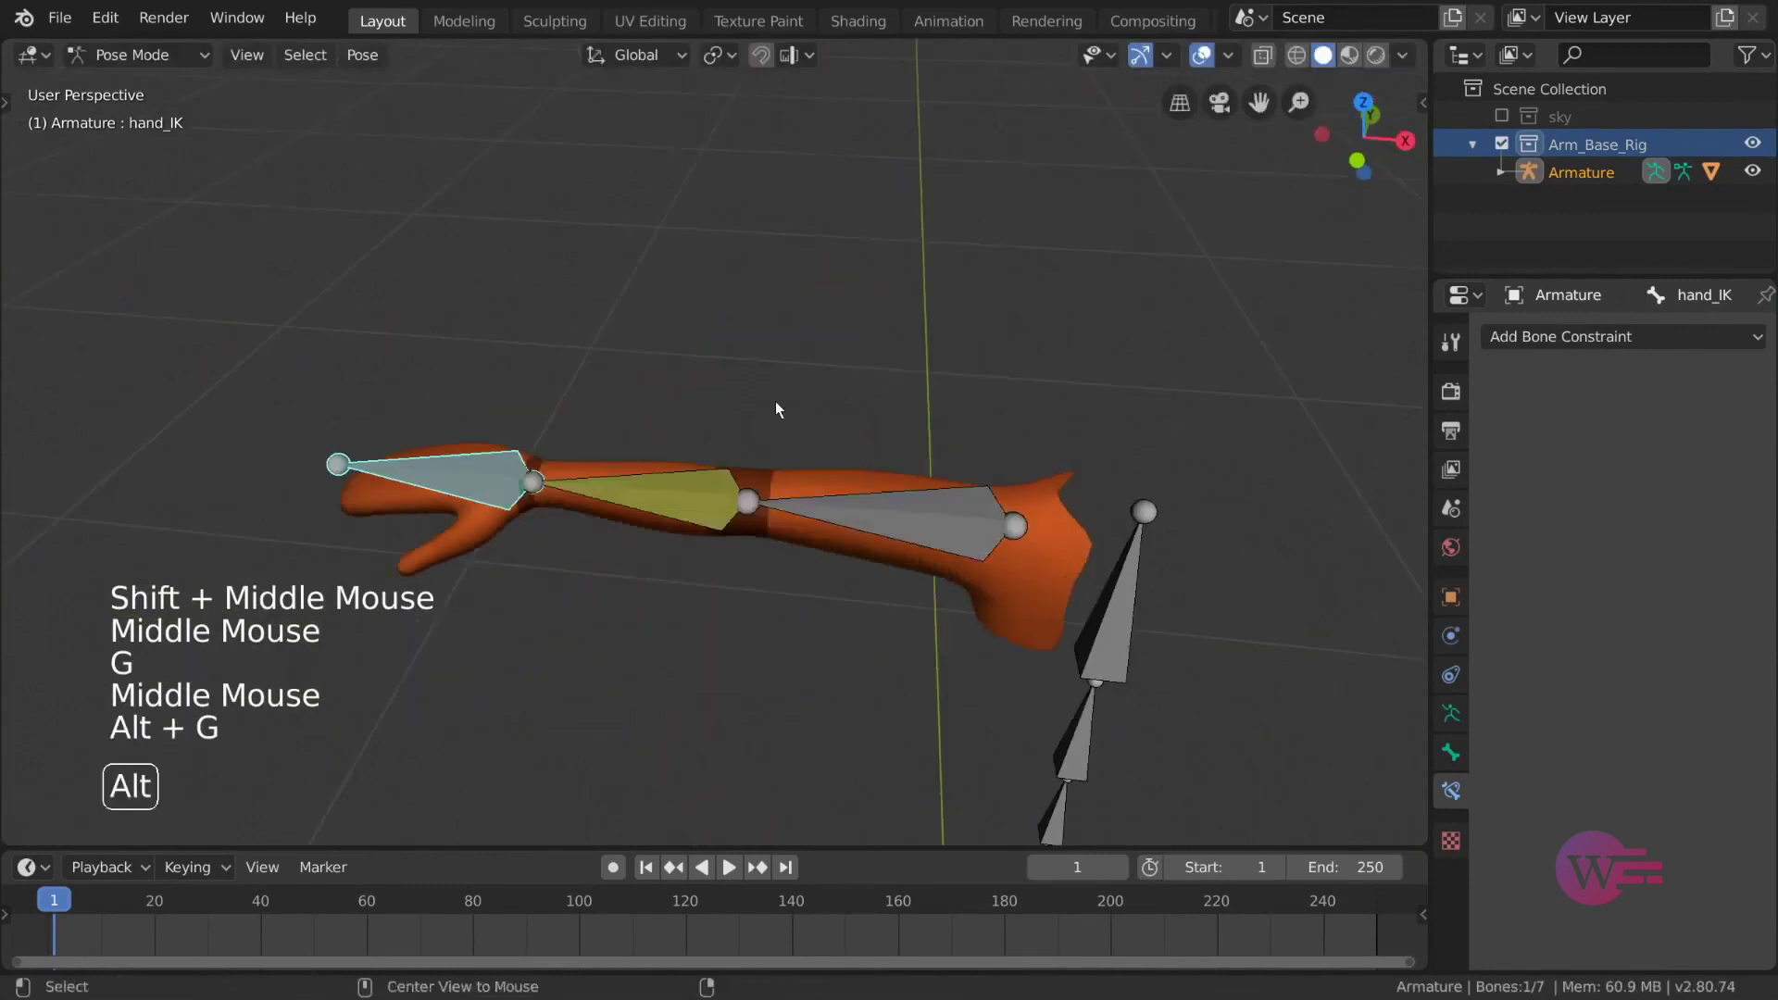
# Step: Select the forearm bone and examine the Pole Target setting of its IK constraint
pyautogui.click(704, 495)
pyautogui.moveTo(704, 496); pyautogui.dragTo(814, 410, button='middle')
pyautogui.moveTo(915, 383); pyautogui.dragTo(957, 417, button='middle')
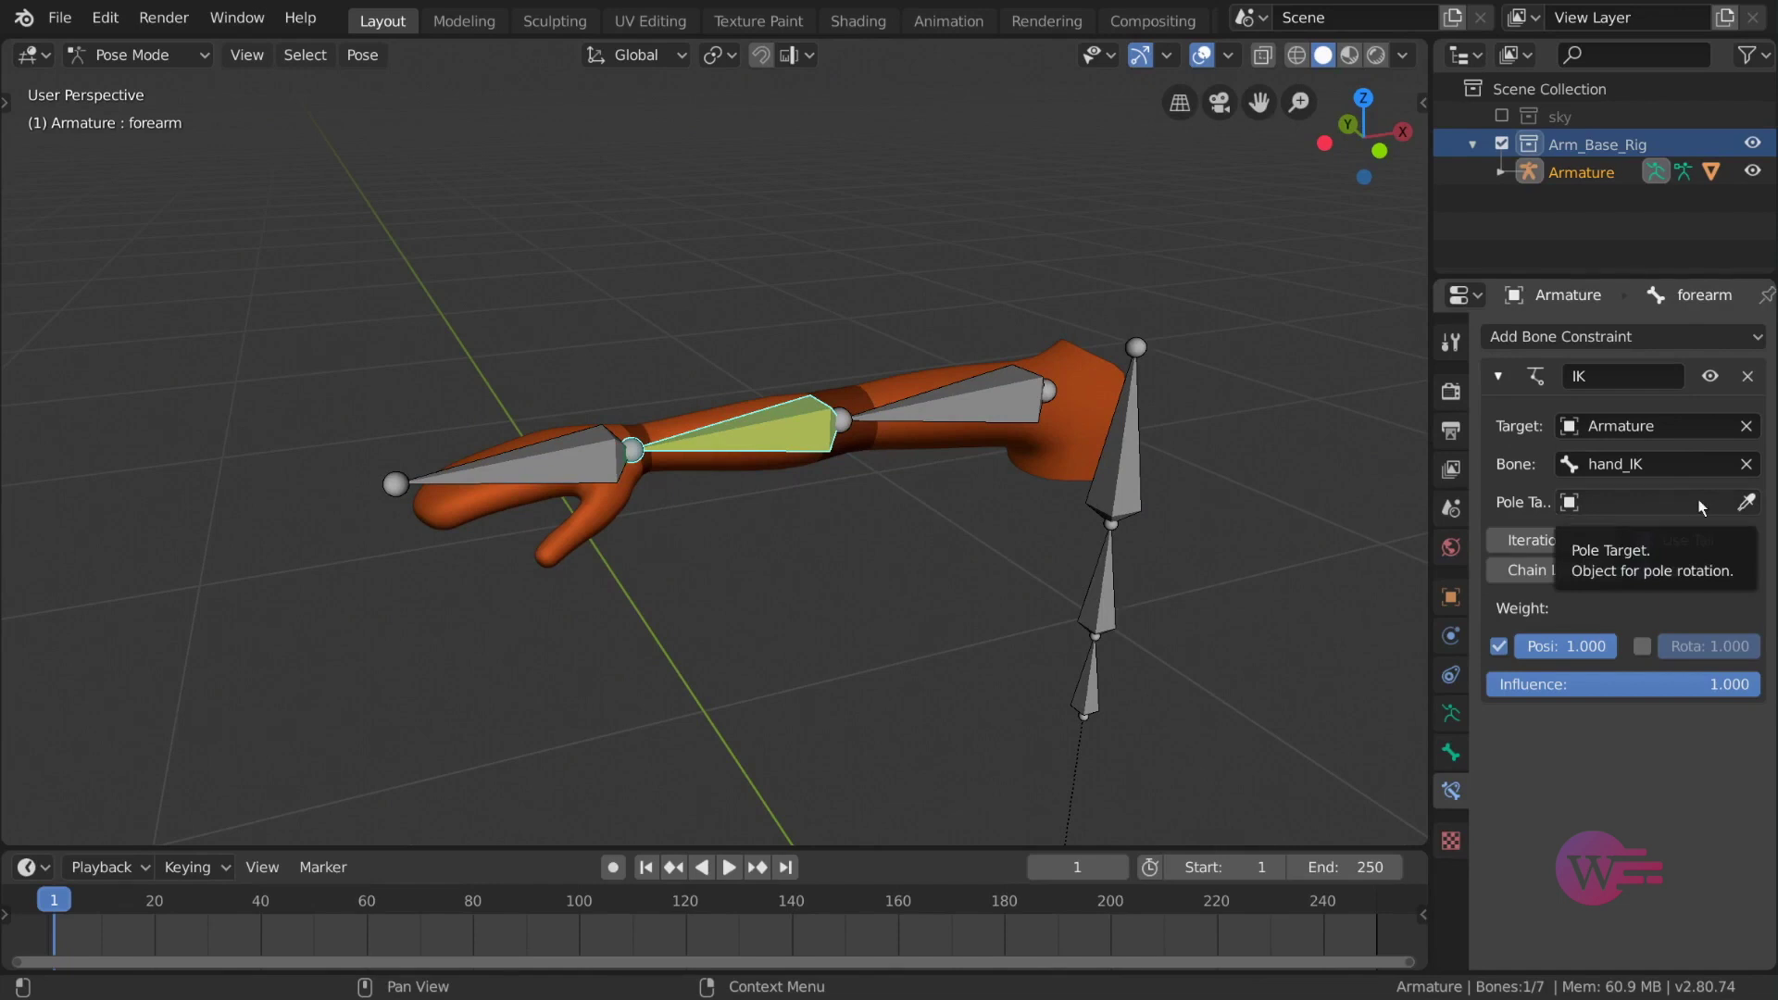
pyautogui.moveTo(1204, 504); pyautogui.dragTo(574, 500, button='middle')
# Step: Select the hand_IK bone, move it inward to check the elbow's bending direction, and clear its location
pyautogui.click(564, 454)
pyautogui.press('g')
pyautogui.click(713, 487)
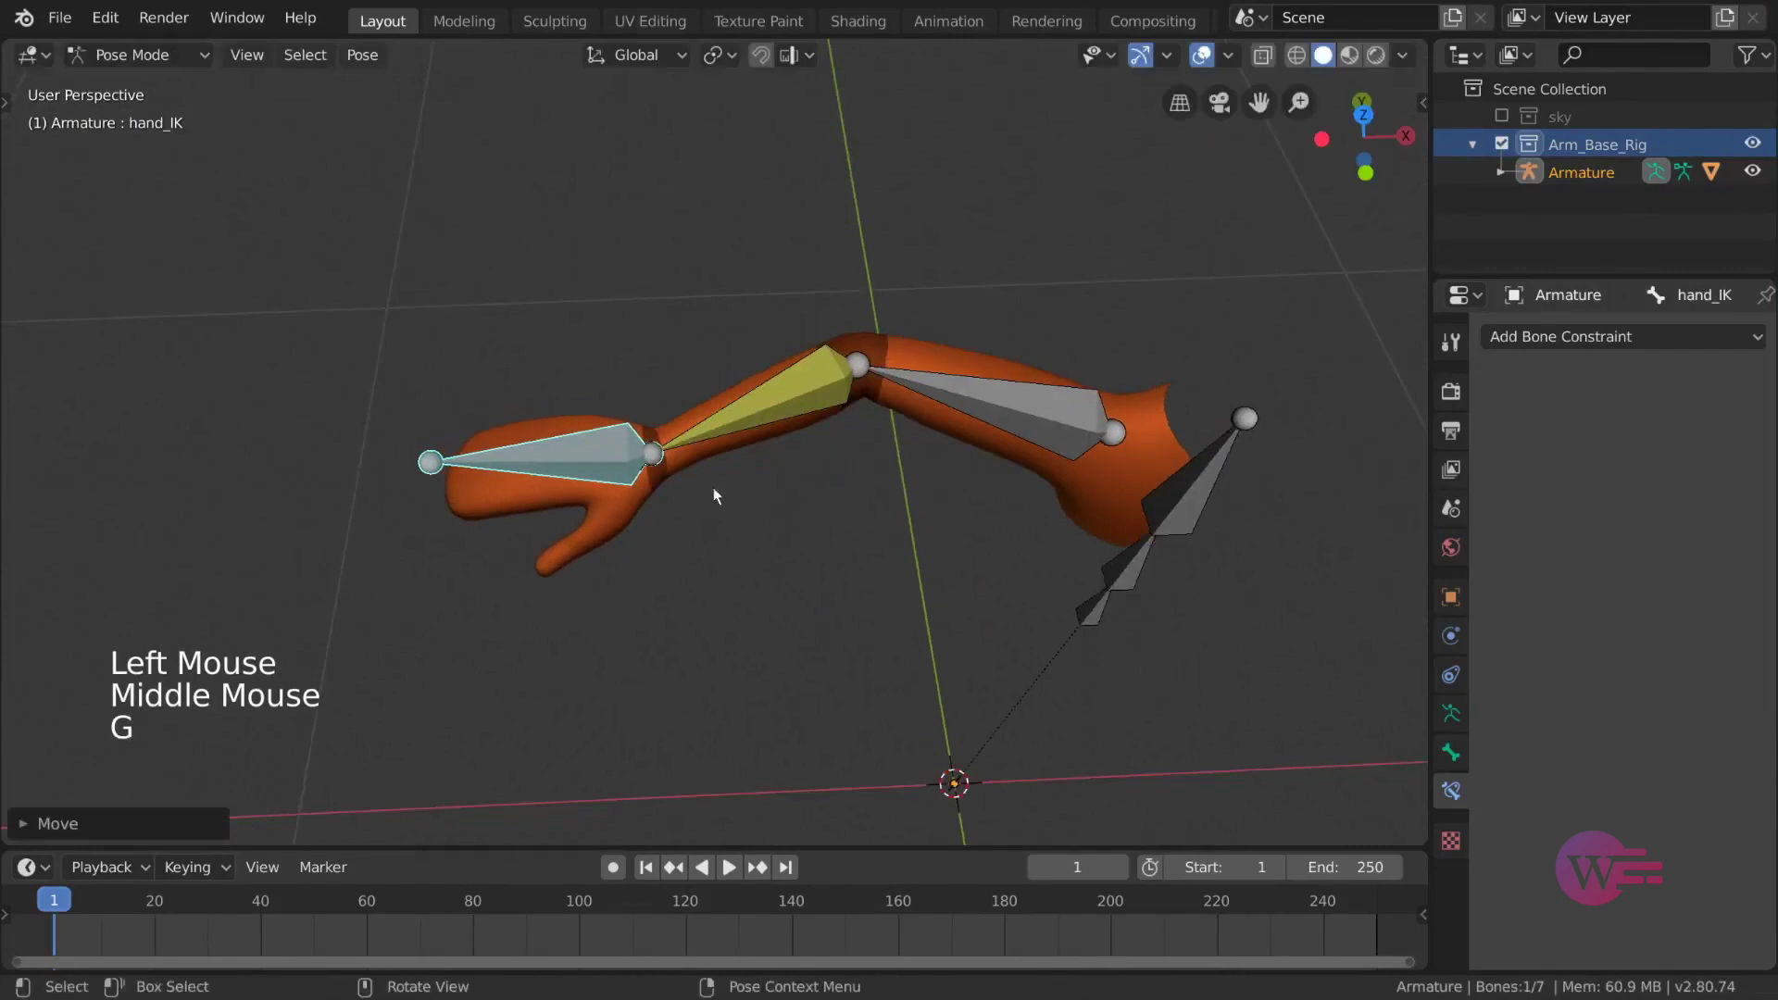
pyautogui.moveTo(713, 487); pyautogui.dragTo(871, 435, button='middle')
pyautogui.press('g')
pyautogui.click(897, 427)
pyautogui.scroll(-3, 826, 392)
pyautogui.scroll(3, 834, 407)
pyautogui.hotkey('alt', 'g')
# Step: In Edit Mode, duplicate the hand_IK bone and place the copy away from the arm on the elbow's back side
pyautogui.press('Tab')
pyautogui.hotkey('shift', 'd')
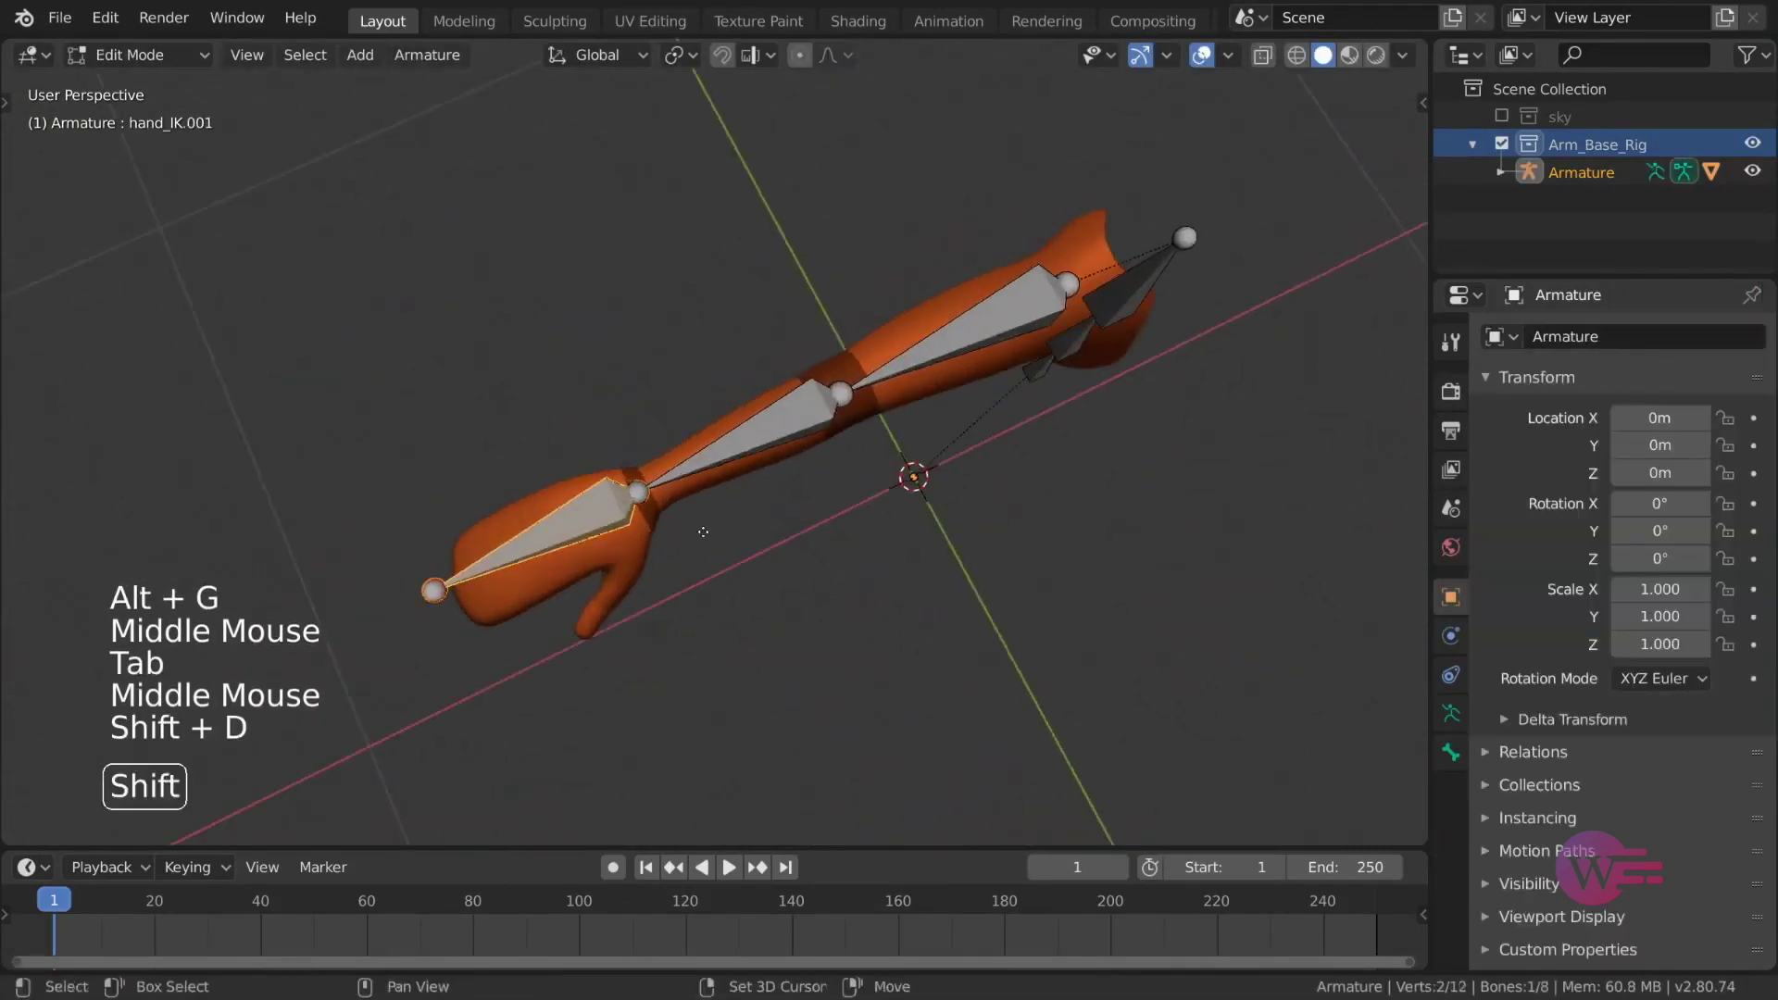
pyautogui.click(841, 178)
pyautogui.keyDown('shift'); pyautogui.moveTo(841, 178); pyautogui.dragTo(869, 412, button='middle'); pyautogui.keyUp('shift')
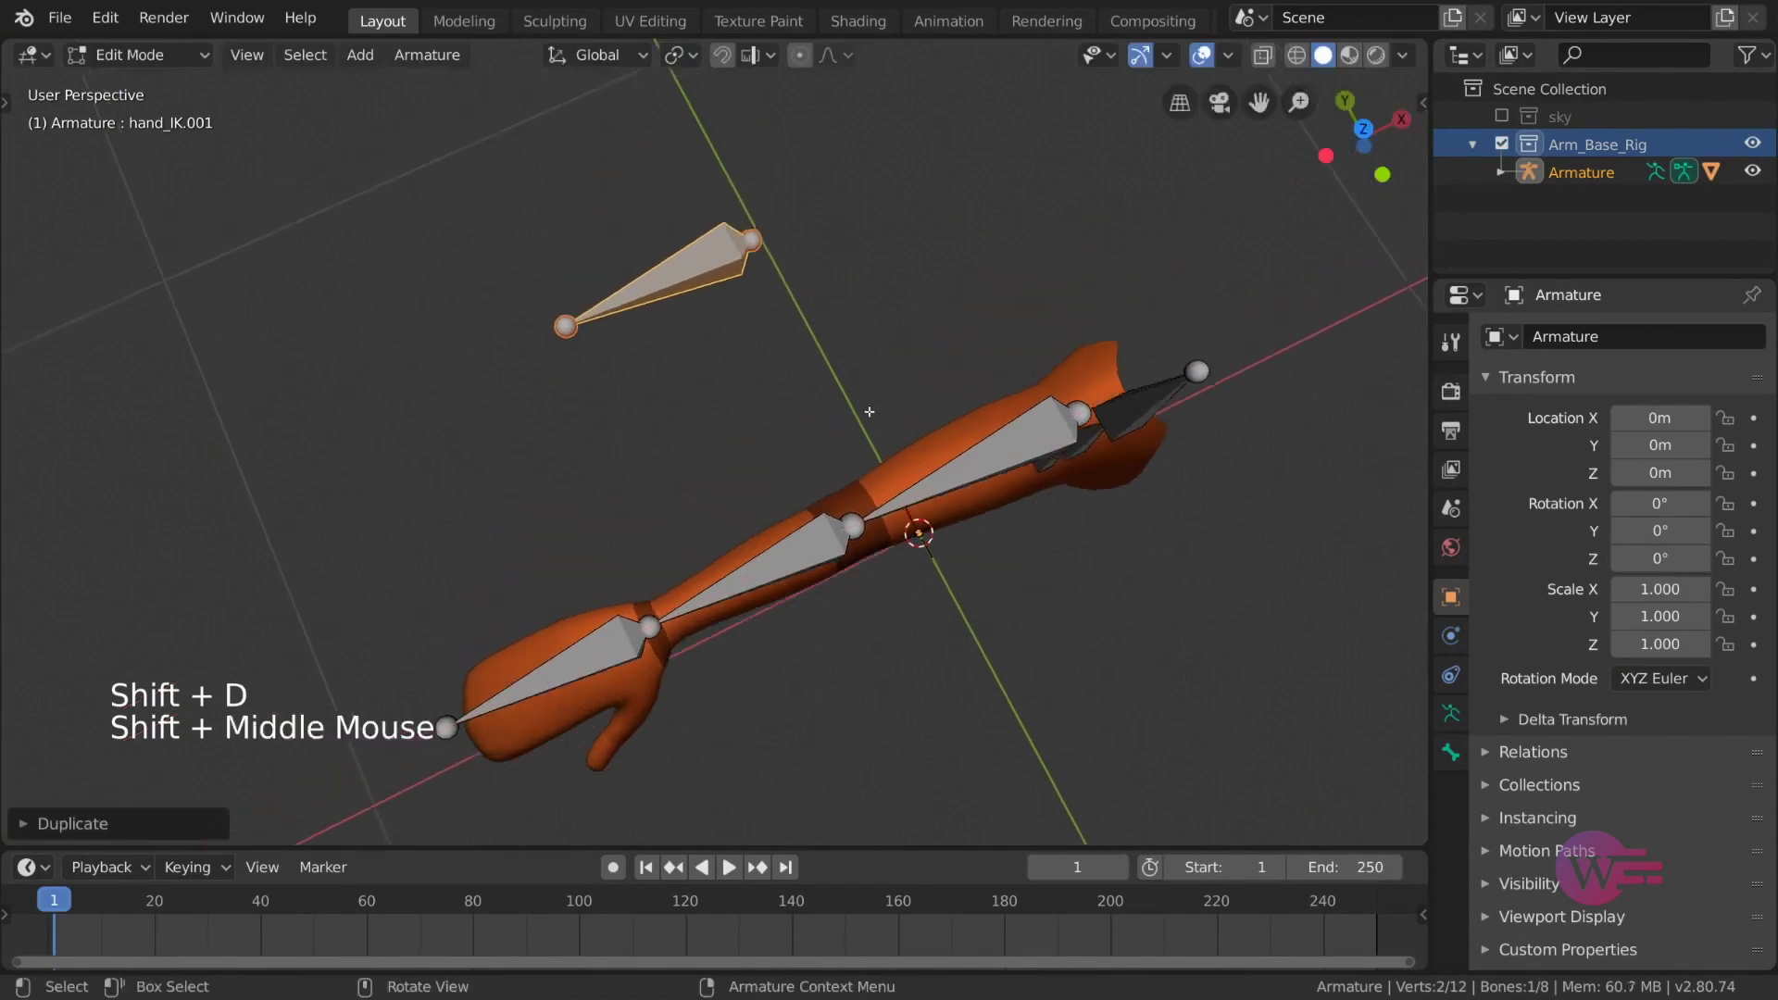
# Step: Rotate the duplicated bone 90° about the Z axis
pyautogui.press('r')
pyautogui.press('z')
pyautogui.press('9')
pyautogui.press('0')
pyautogui.click(891, 400)
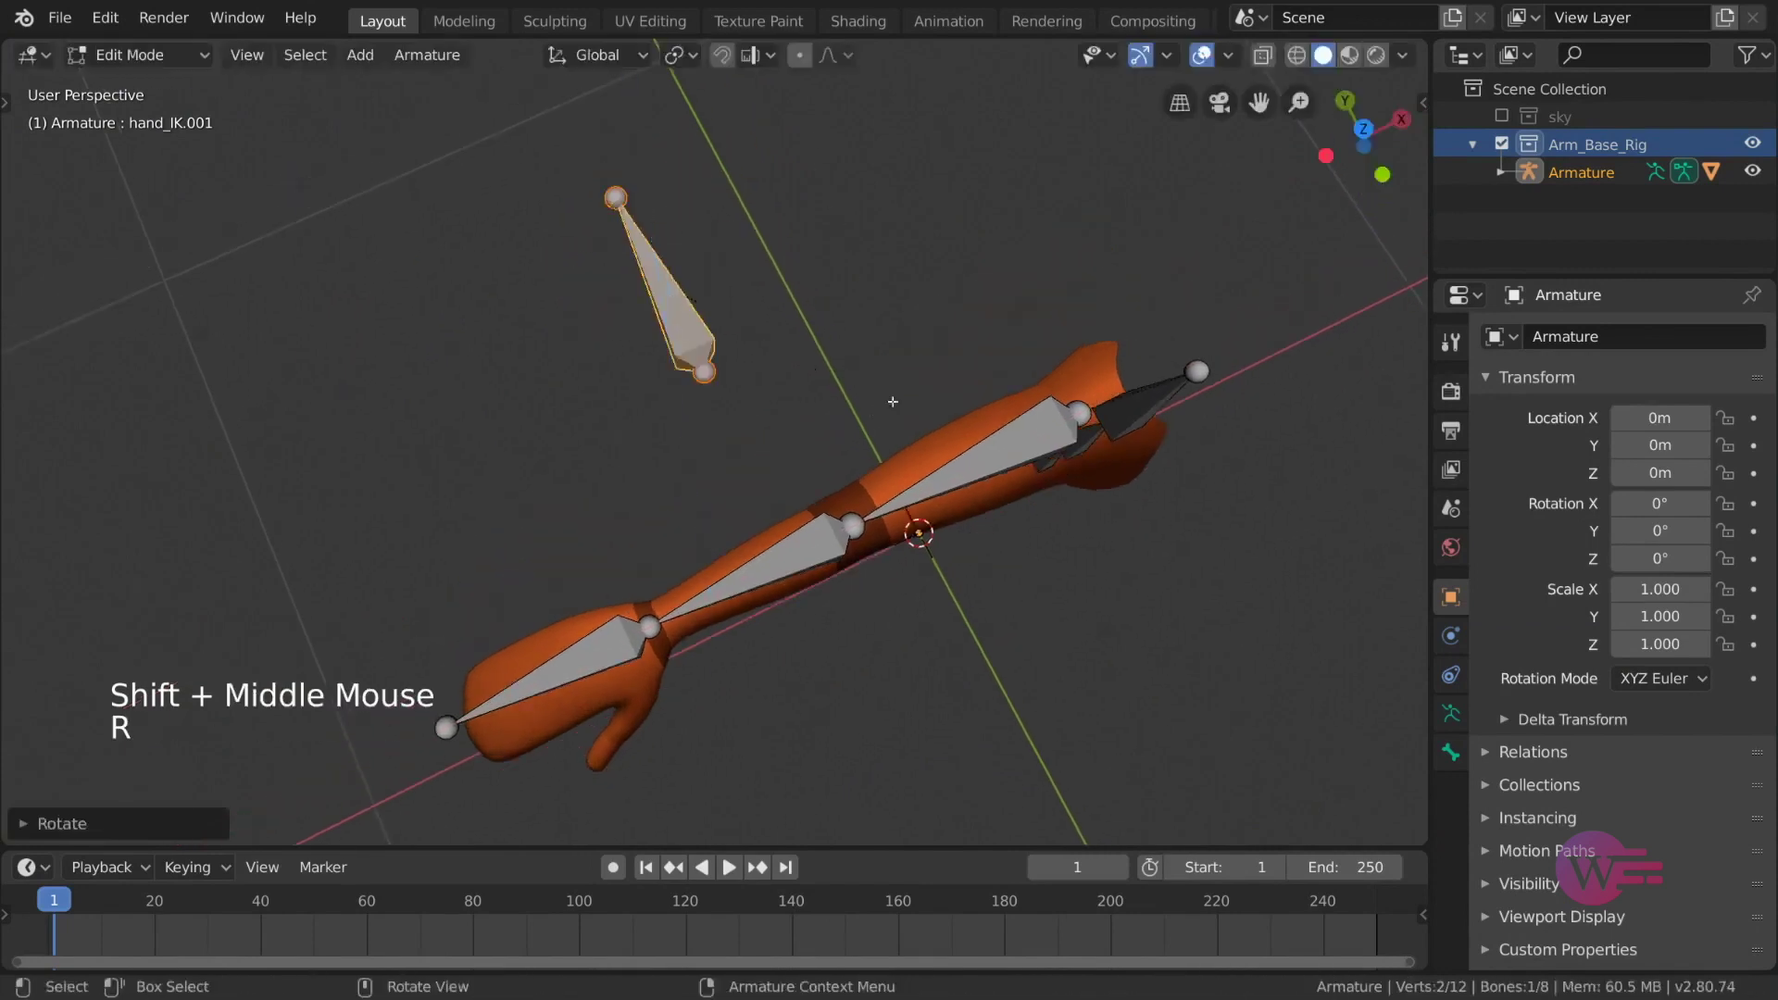
# Step: Align the duplicated bone behind the elbow, with its head at about X -0.27 m, Y 0.16 m
pyautogui.moveTo(891, 400); pyautogui.dragTo(846, 349, button='middle')
pyautogui.press('g')
pyautogui.press('x')
pyautogui.click(889, 469)
pyautogui.press('g')
pyautogui.click(854, 359)
# Step: Rename the bone behind the elbow as elbow_target
pyautogui.moveTo(1102, 394); pyautogui.dragTo(1125, 431, button='middle')
pyautogui.moveTo(1130, 435); pyautogui.dragTo(874, 504, button='middle')
pyautogui.scroll(-1, 1019, 496)
pyautogui.click(1452, 751)
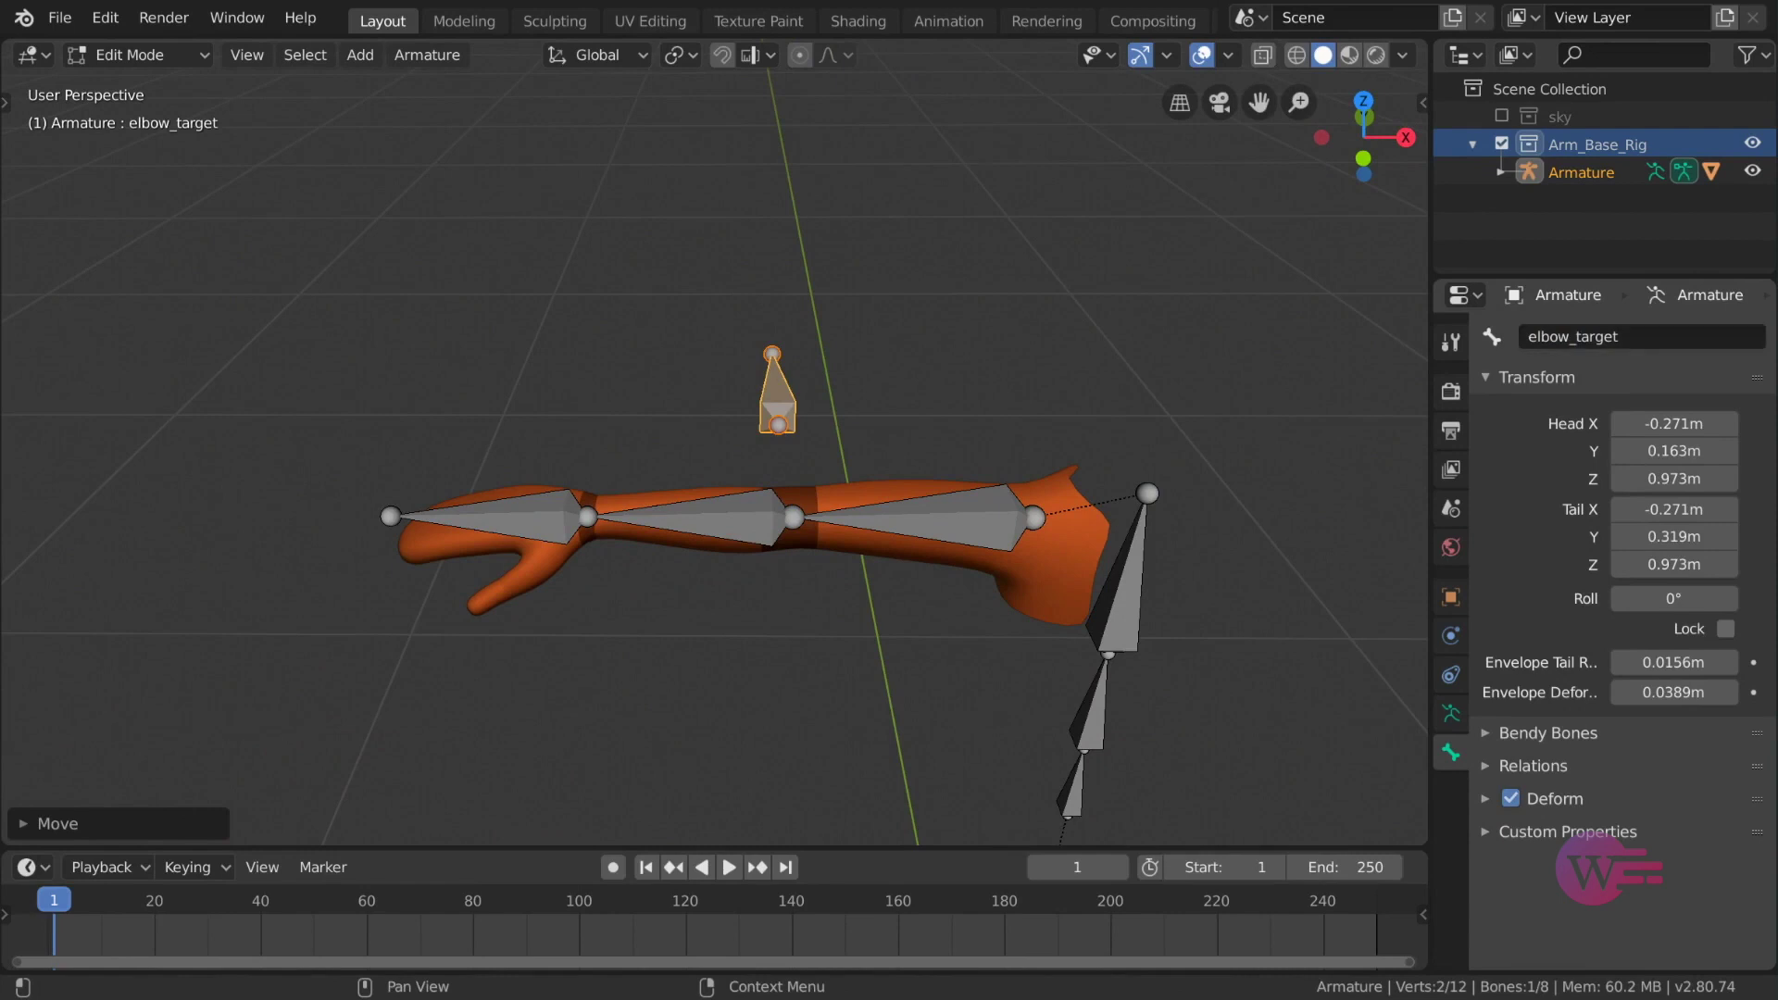
# Step: In Pose Mode, set the forearm IK constraint's pole target to Armature with the bone elbow_target
pyautogui.moveTo(1163, 467); pyautogui.dragTo(1102, 525, button='middle')
pyautogui.click(816, 542)
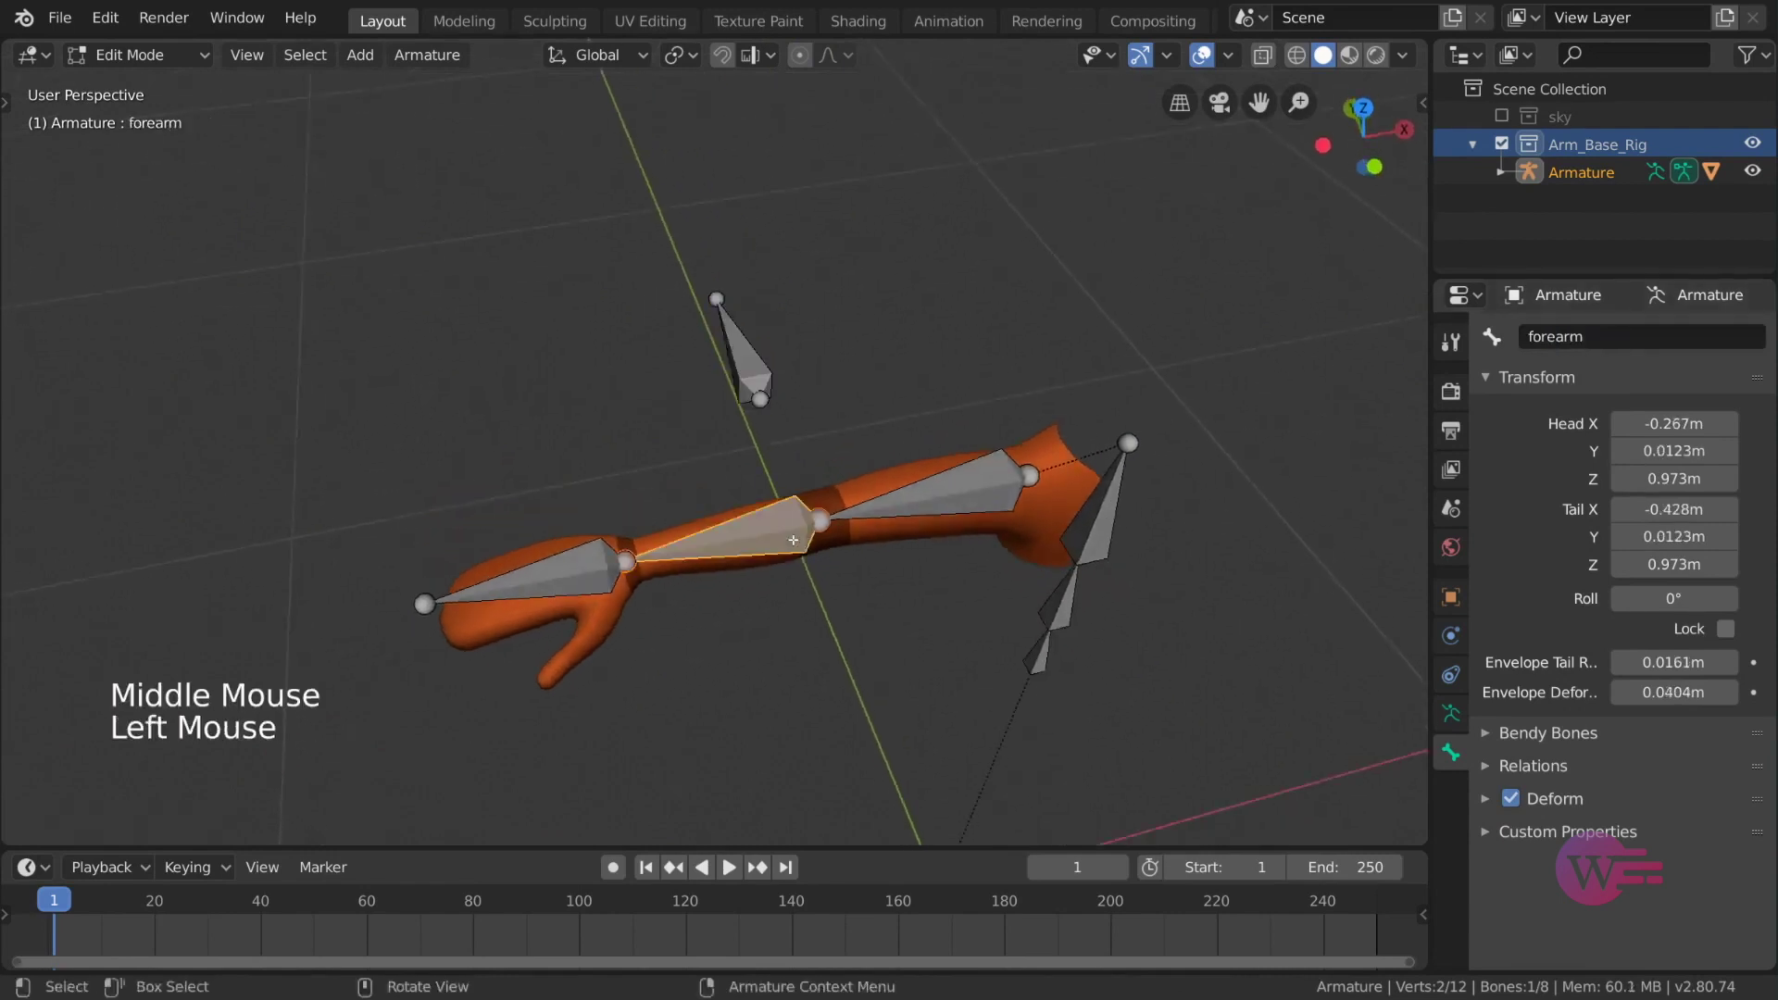
pyautogui.moveTo(816, 542); pyautogui.dragTo(866, 579, button='middle')
pyautogui.press('Tab')
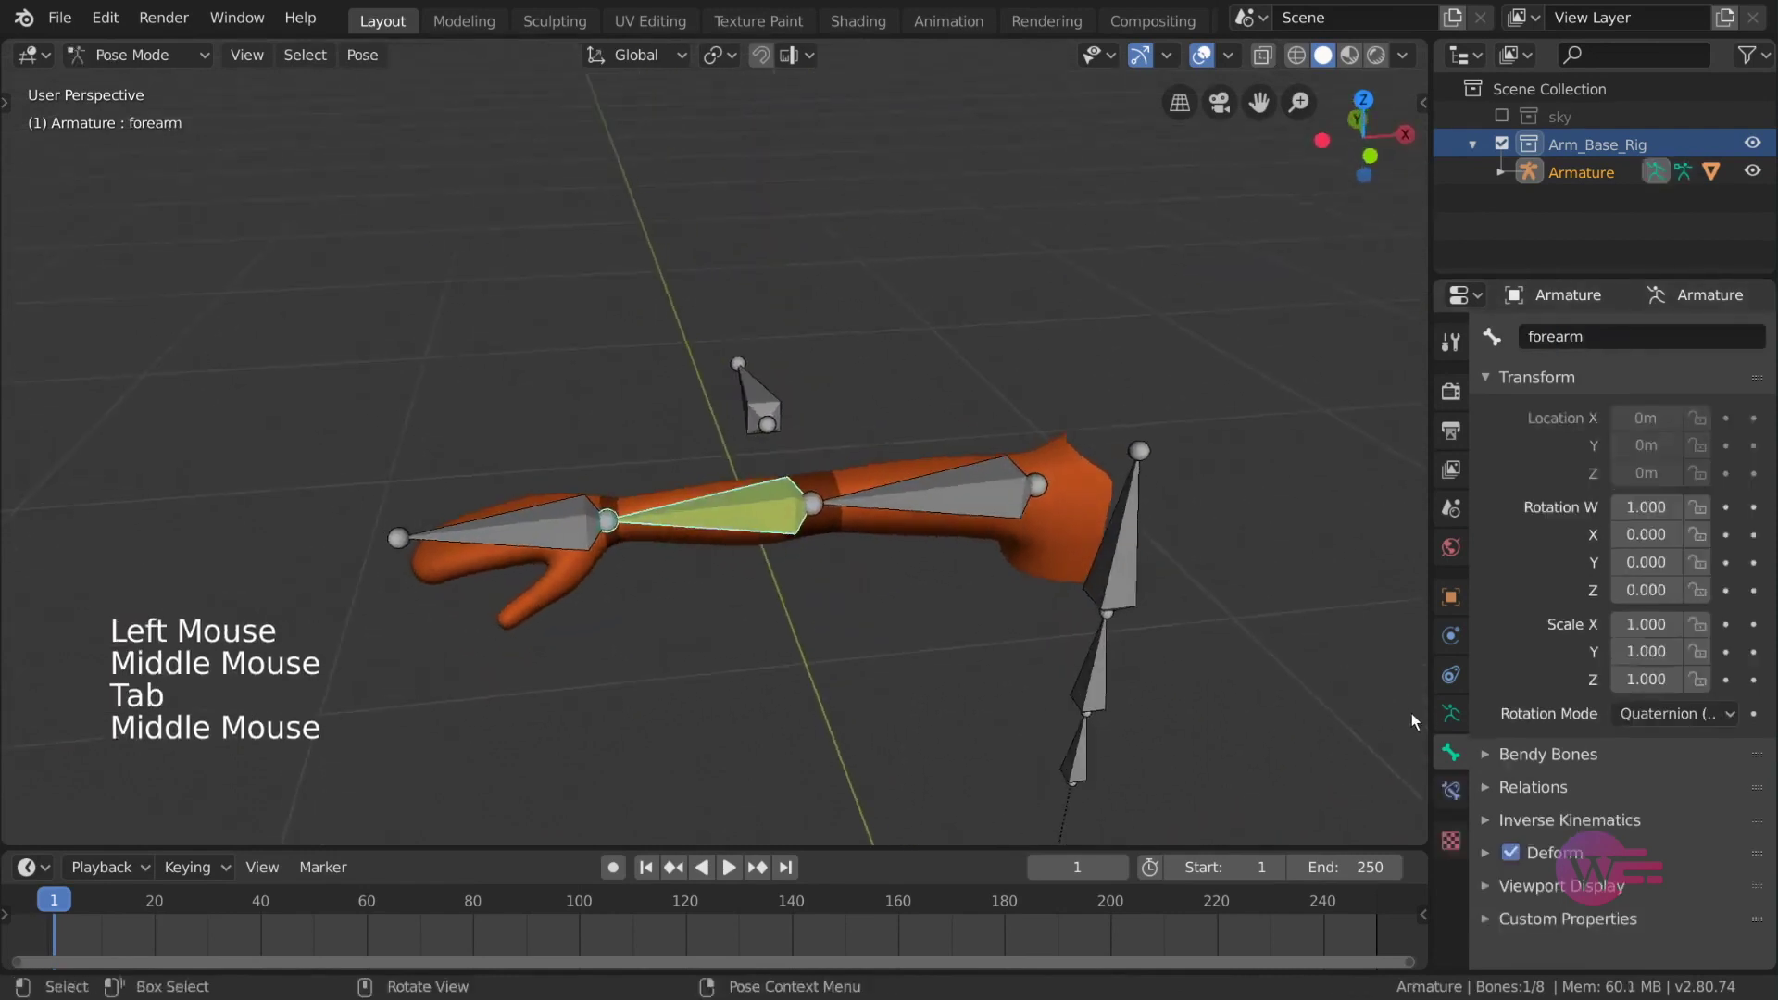
pyautogui.click(1461, 783)
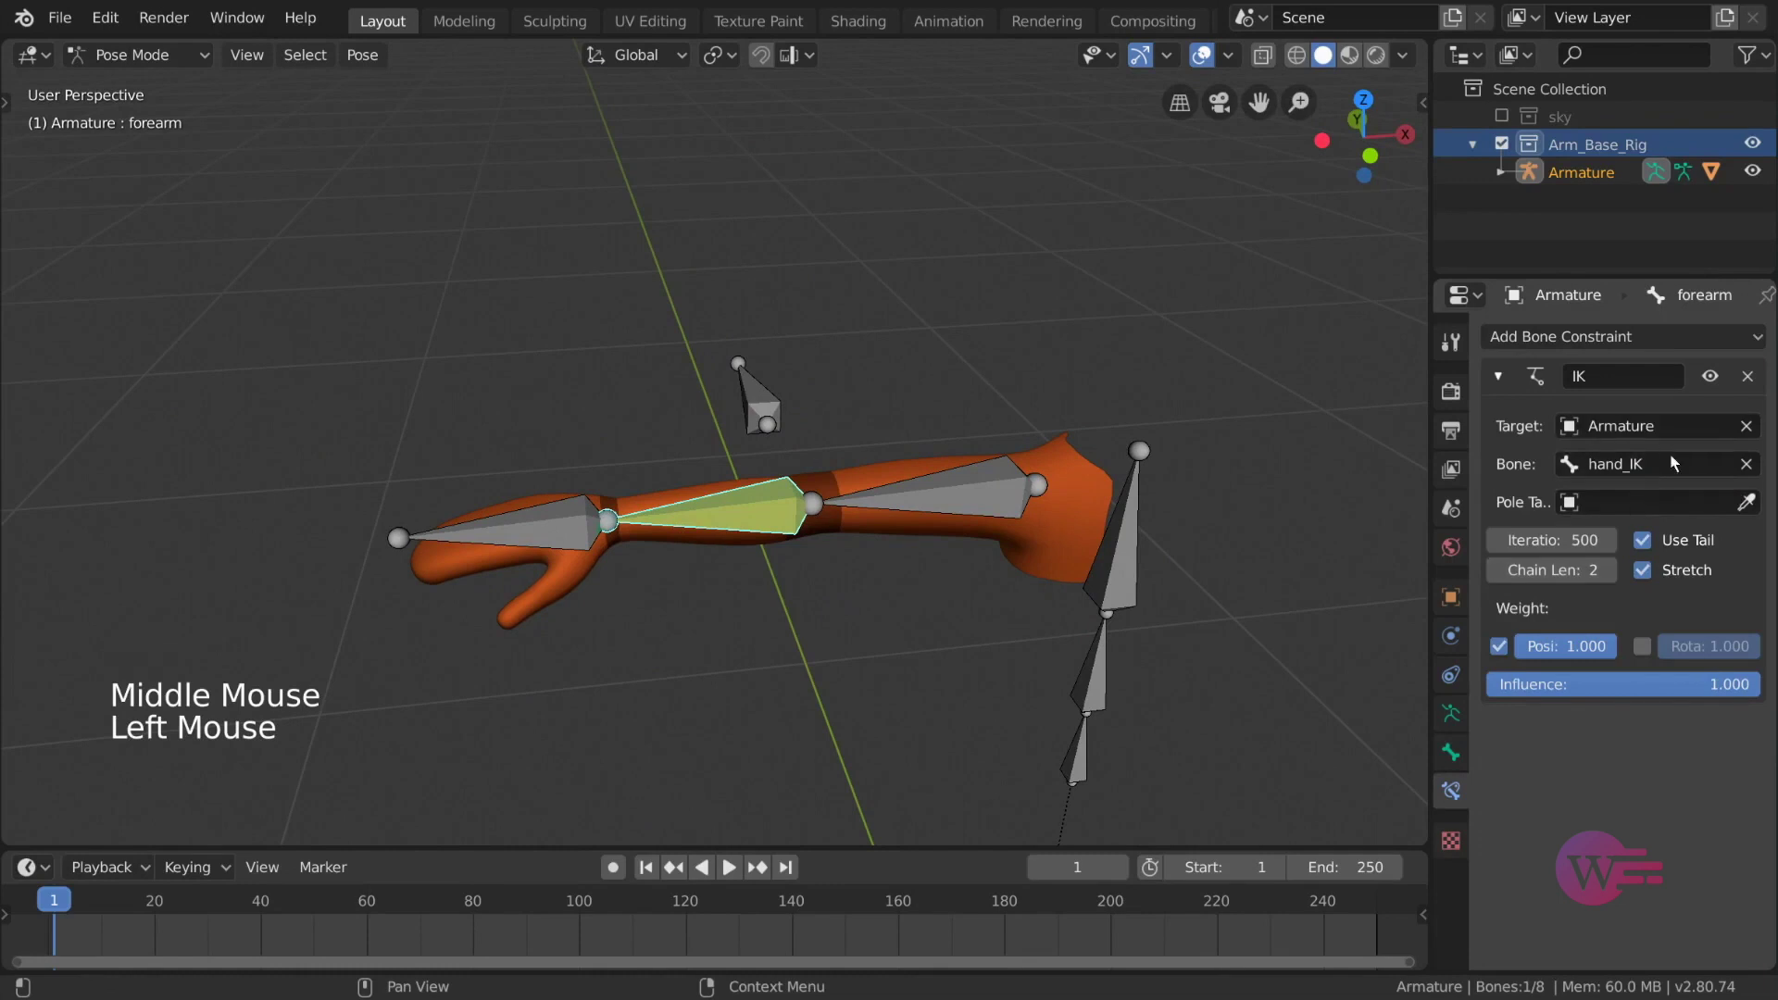
pyautogui.click(1668, 500)
pyautogui.click(1662, 540)
pyautogui.click(1676, 540)
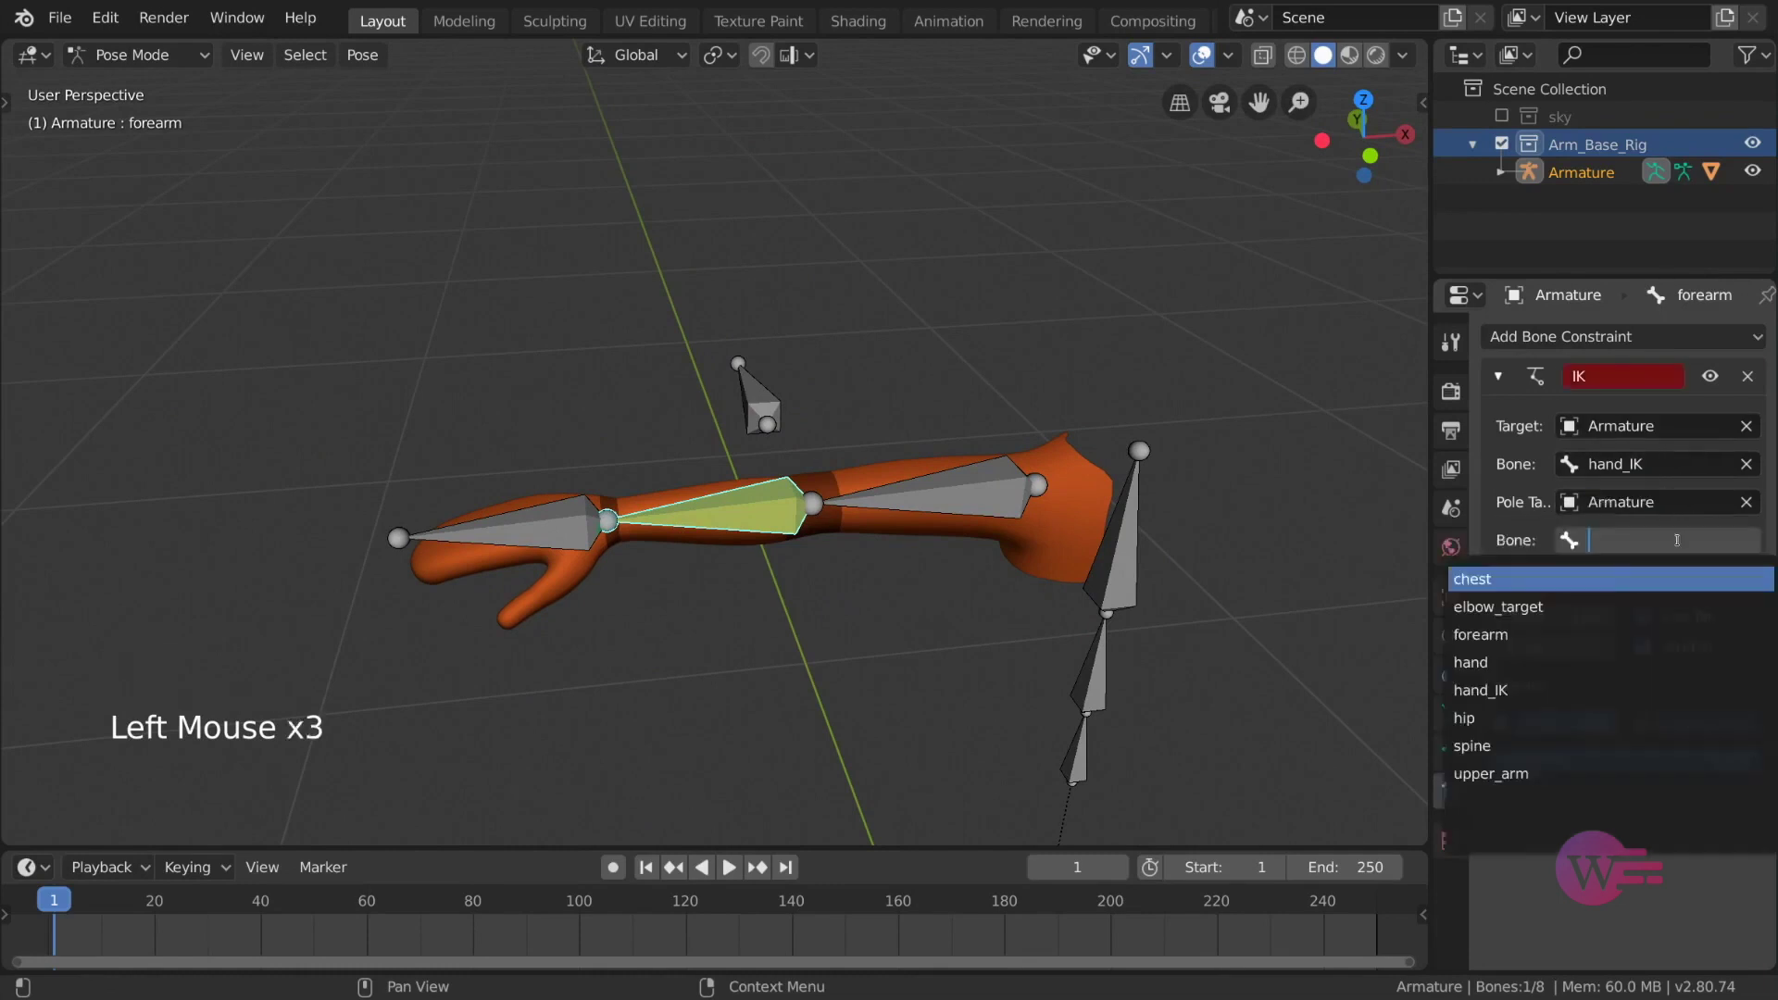
pyautogui.click(1599, 608)
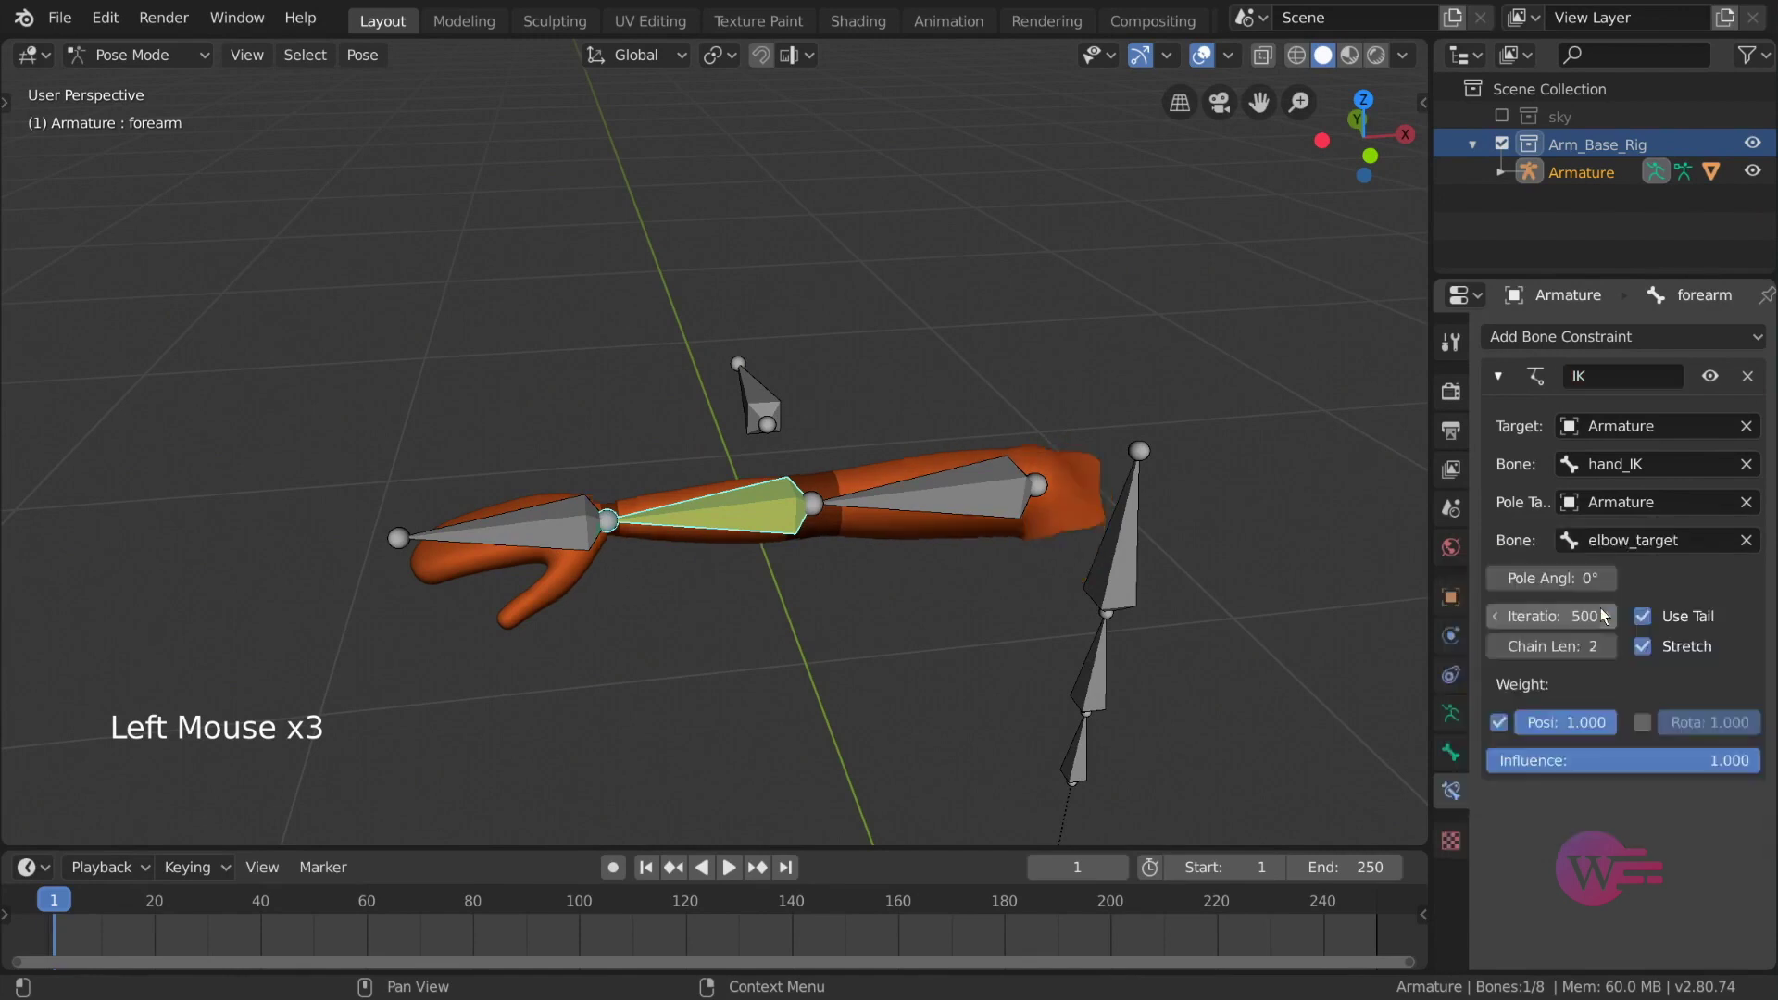
# Step: Move the hand_IK bone to several positions to test how the elbow bends, and clear its location
pyautogui.moveTo(889, 583); pyautogui.dragTo(915, 609, button='middle')
pyautogui.click(538, 602)
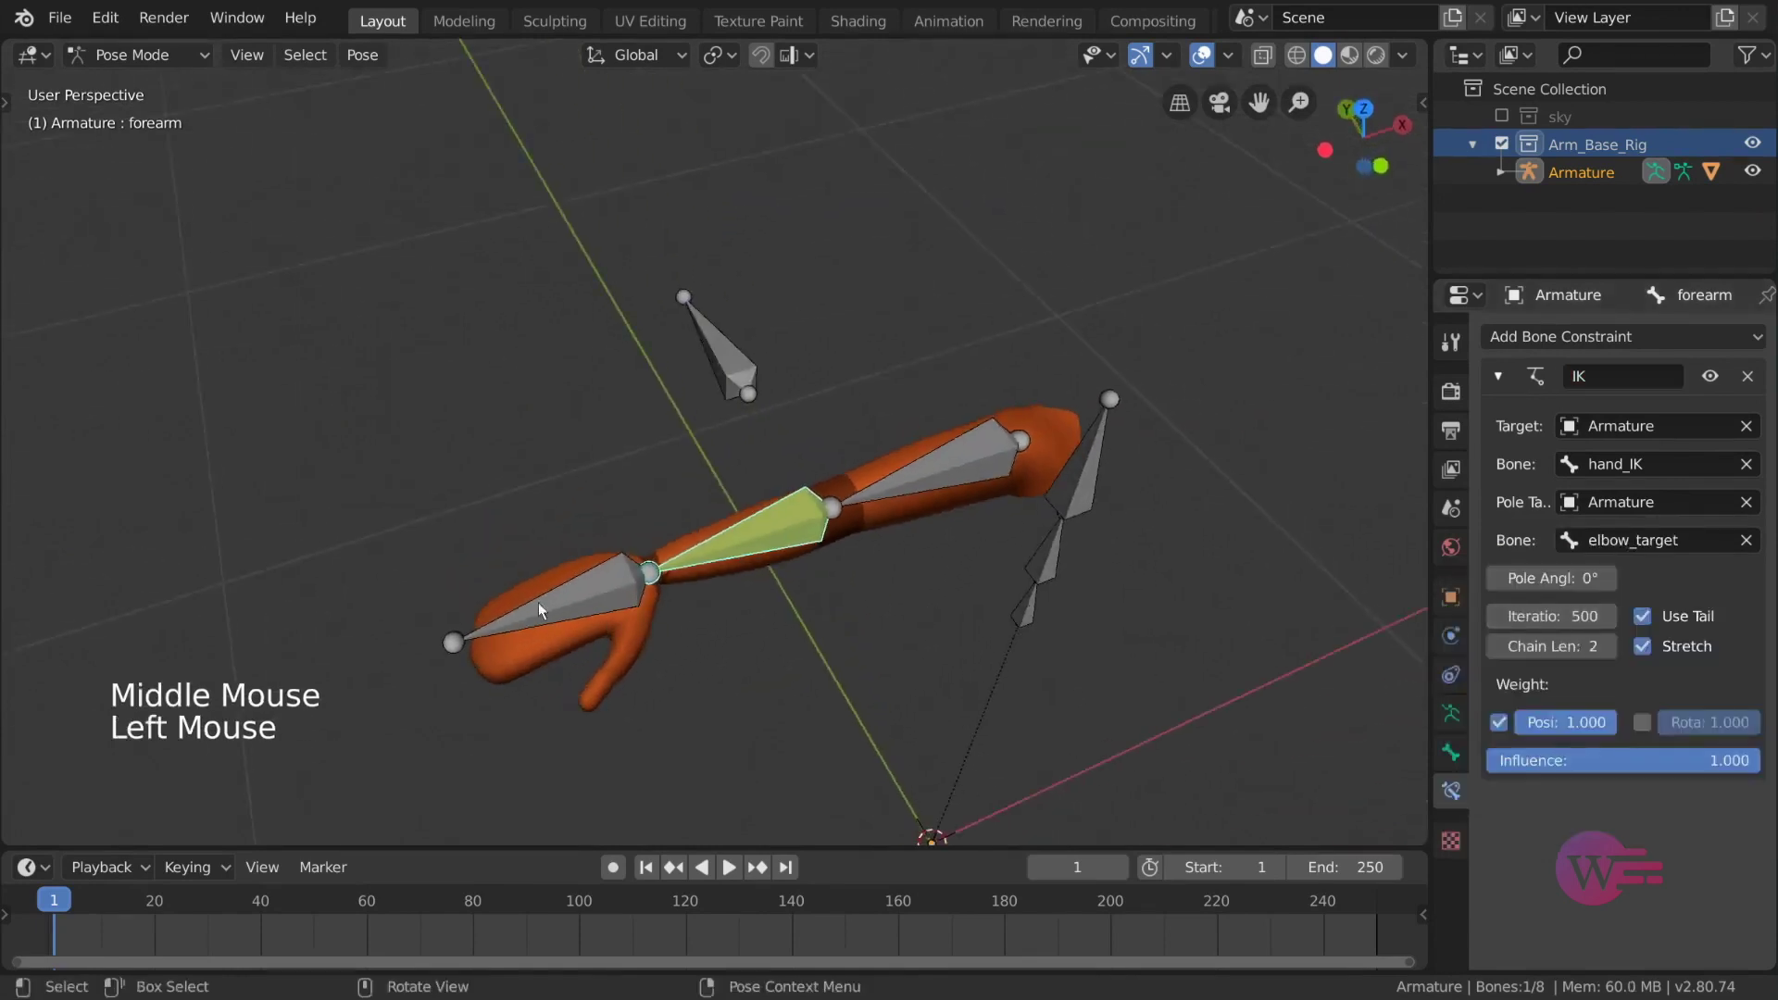
pyautogui.moveTo(537, 602); pyautogui.dragTo(593, 574, button='middle')
pyautogui.press('g')
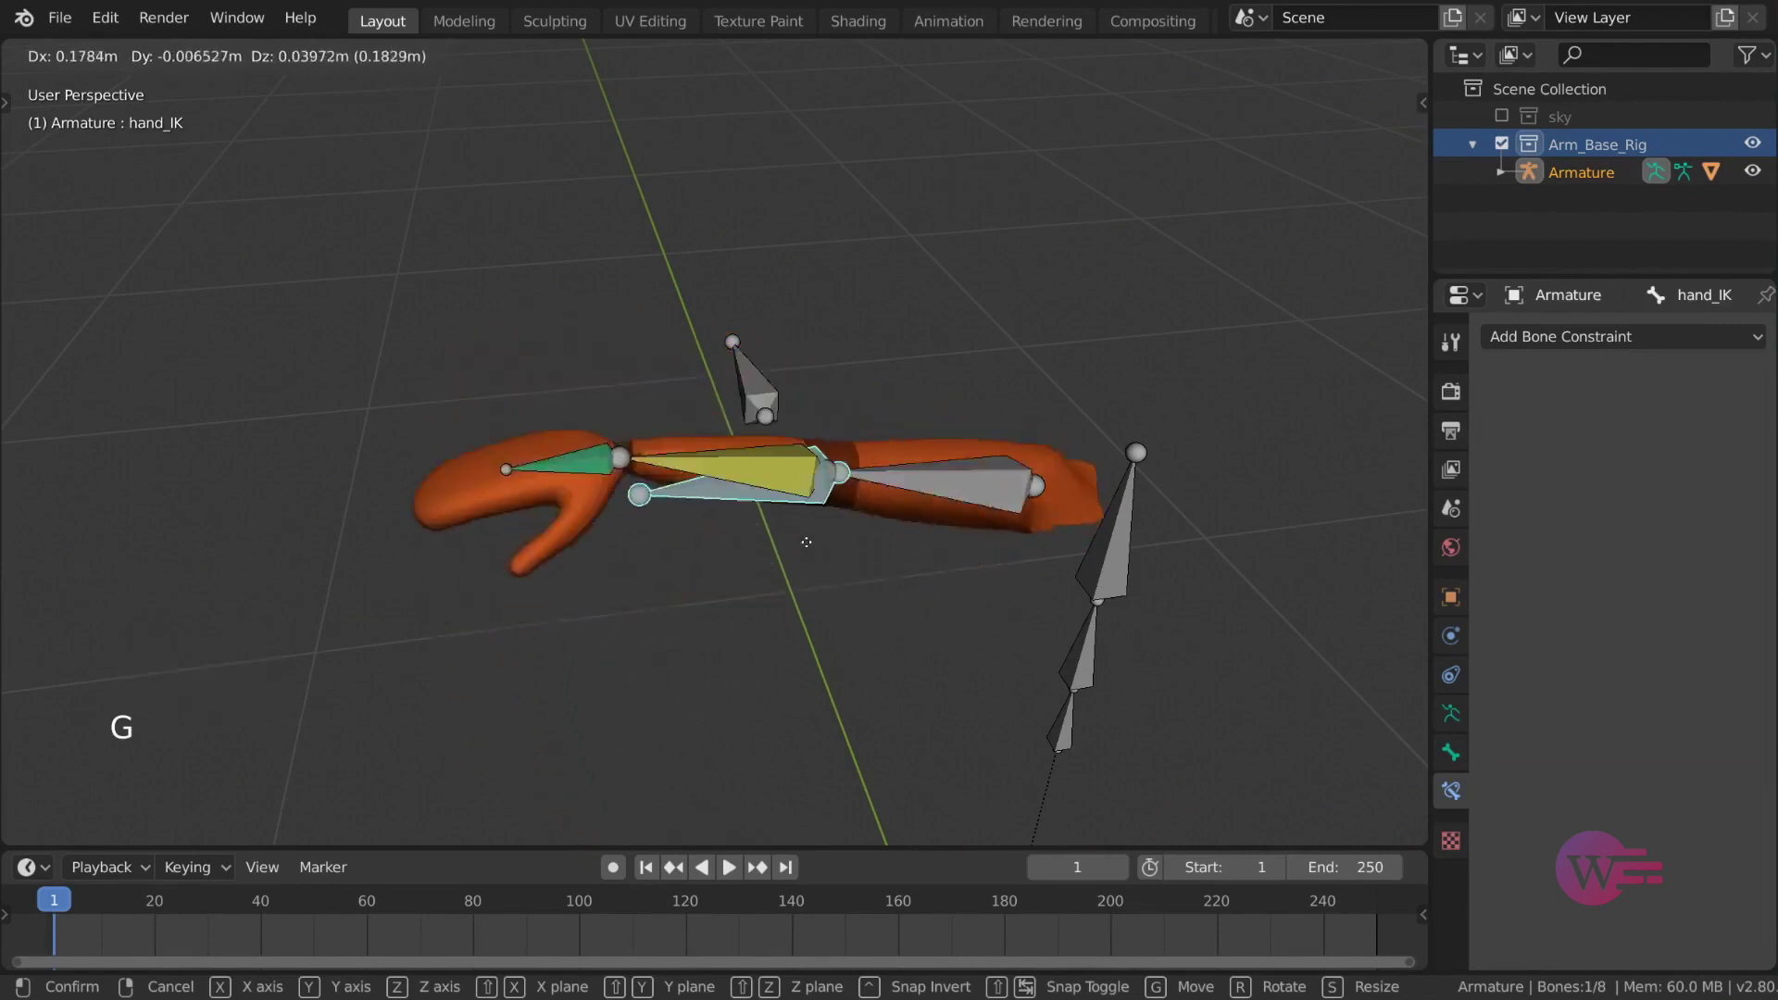
pyautogui.click(806, 539)
pyautogui.moveTo(806, 540); pyautogui.dragTo(890, 518, button='middle')
pyautogui.press('g')
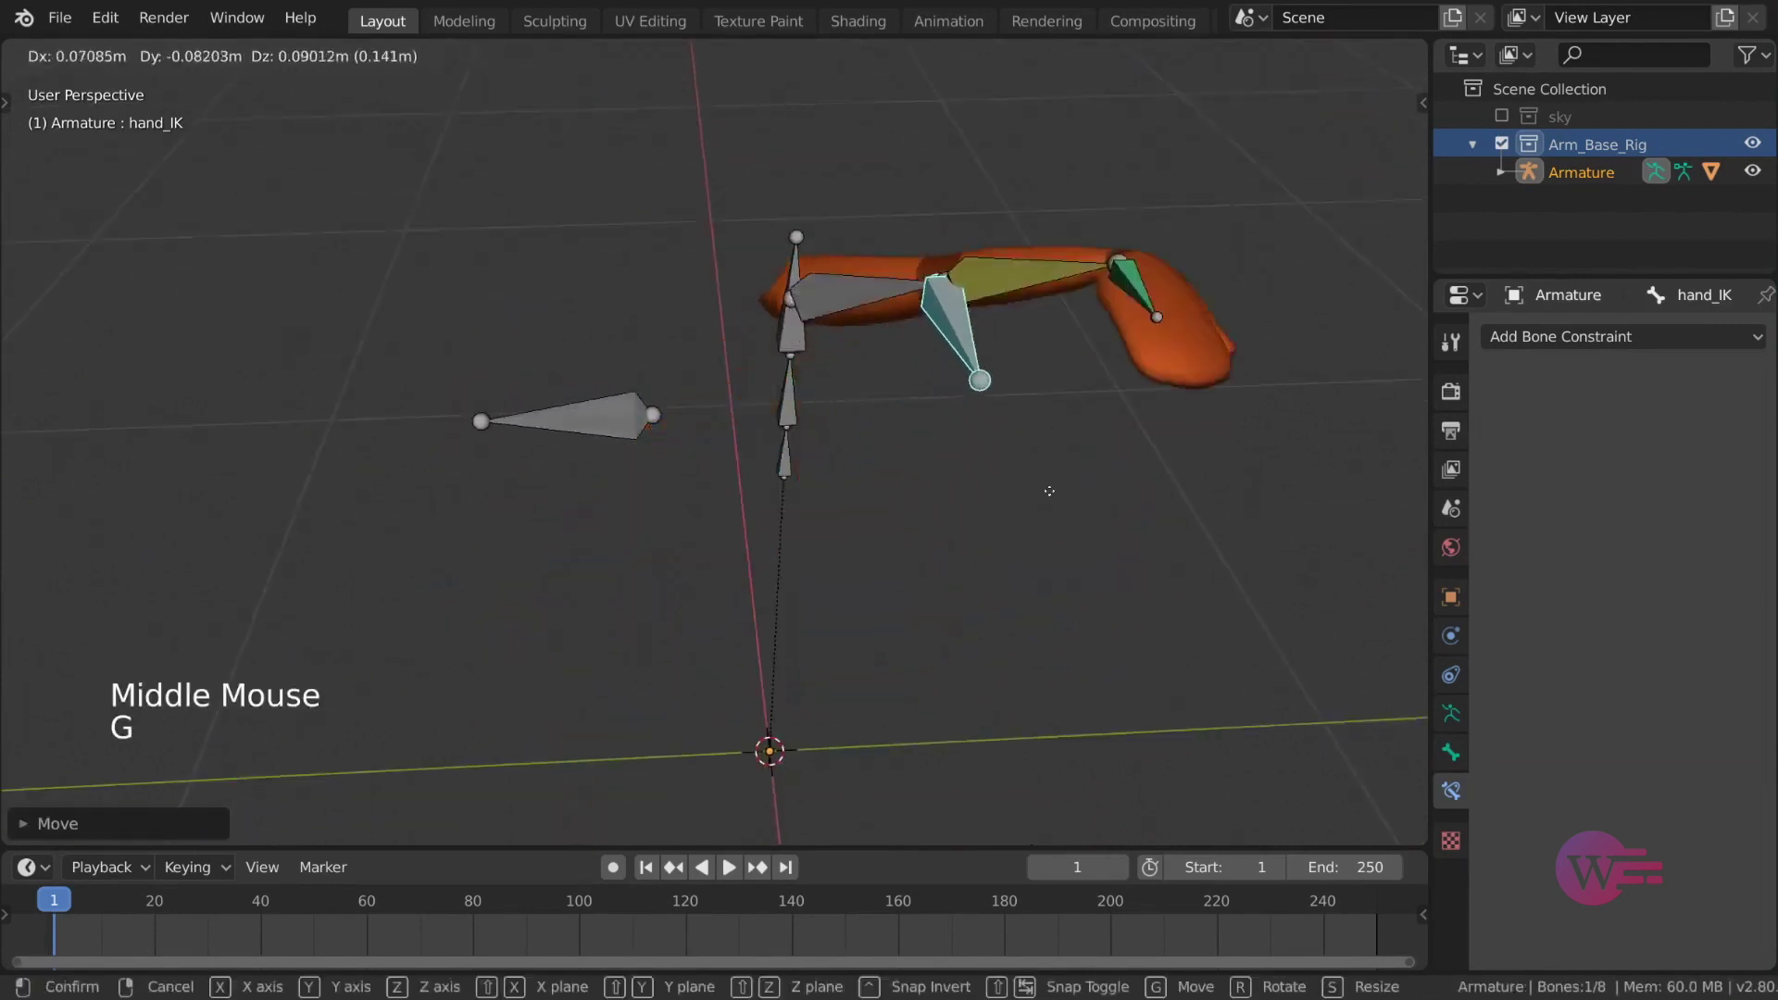
pyautogui.click(829, 492)
pyautogui.moveTo(830, 492); pyautogui.dragTo(882, 398, button='middle')
pyautogui.press('g')
pyautogui.click(725, 406)
pyautogui.scroll(-2, 724, 406)
pyautogui.scroll(2, 881, 398)
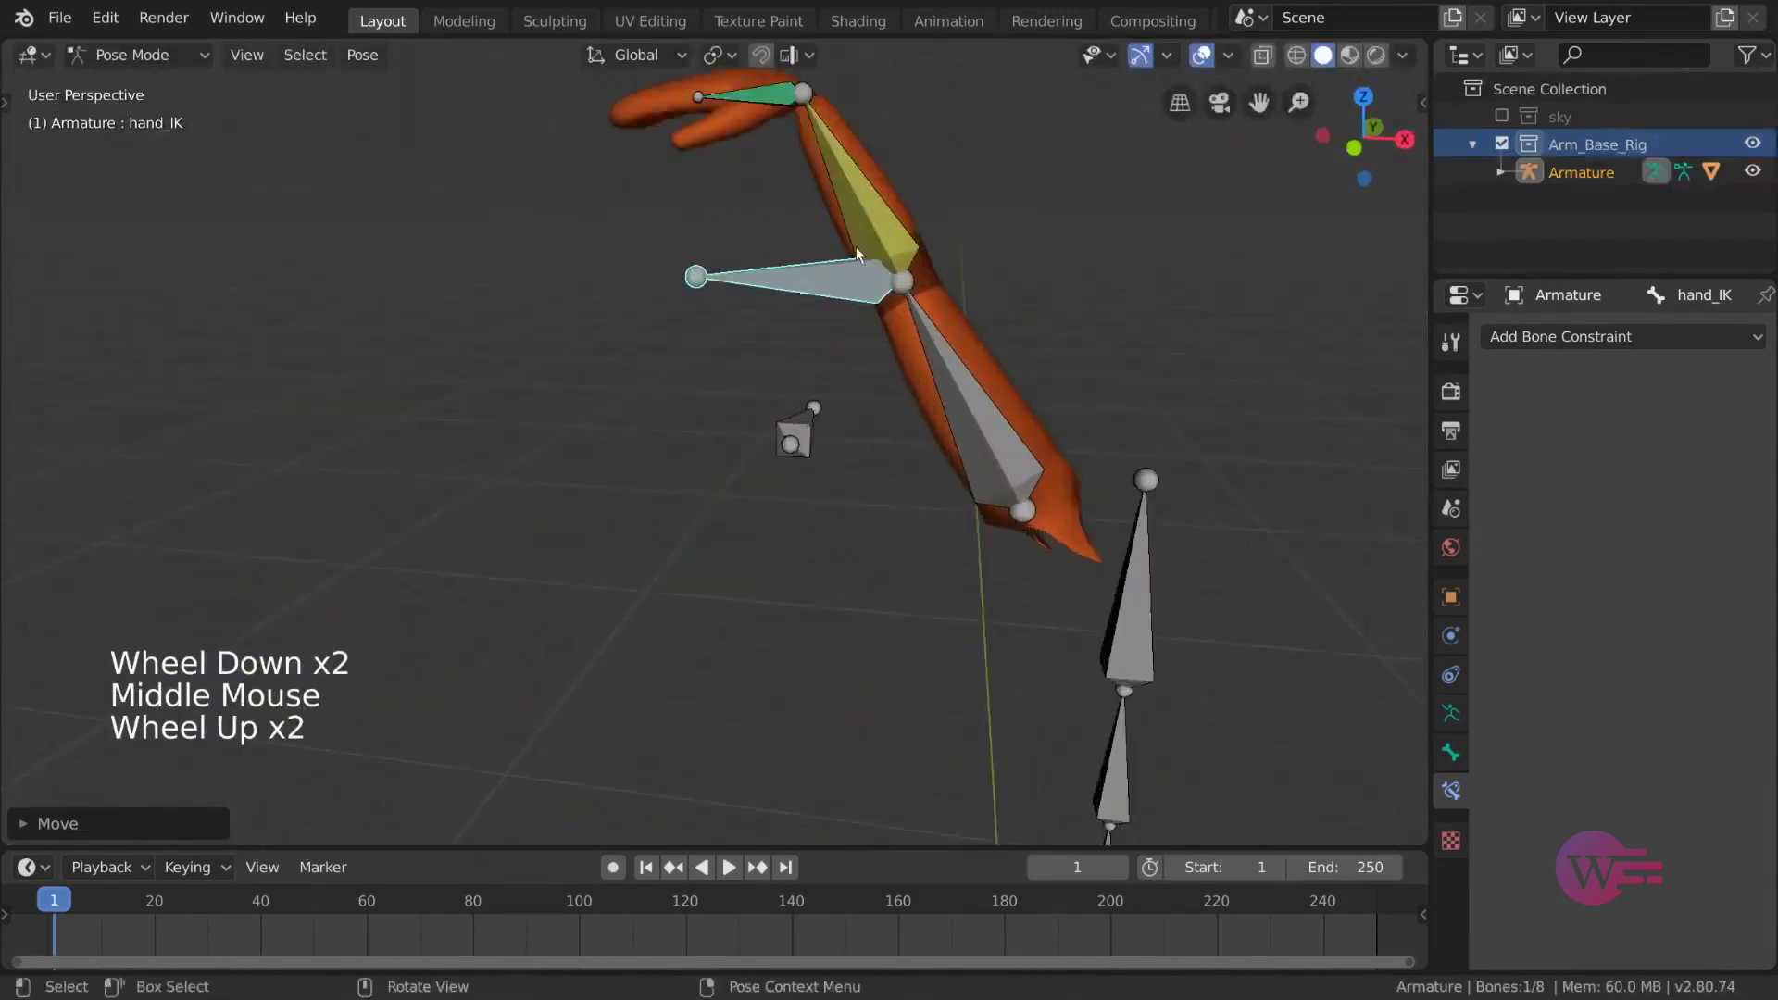
pyautogui.hotkey('alt', 'g')
pyautogui.moveTo(1014, 452); pyautogui.dragTo(878, 426, button='middle')
# Step: In Edit Mode, move the elbow joint between upper_arm and forearm slightly along the Y axis toward elbow_target
pyautogui.press('Tab')
pyautogui.scroll(3, 901, 504)
pyautogui.press('a')
pyautogui.scroll(-2, 889, 503)
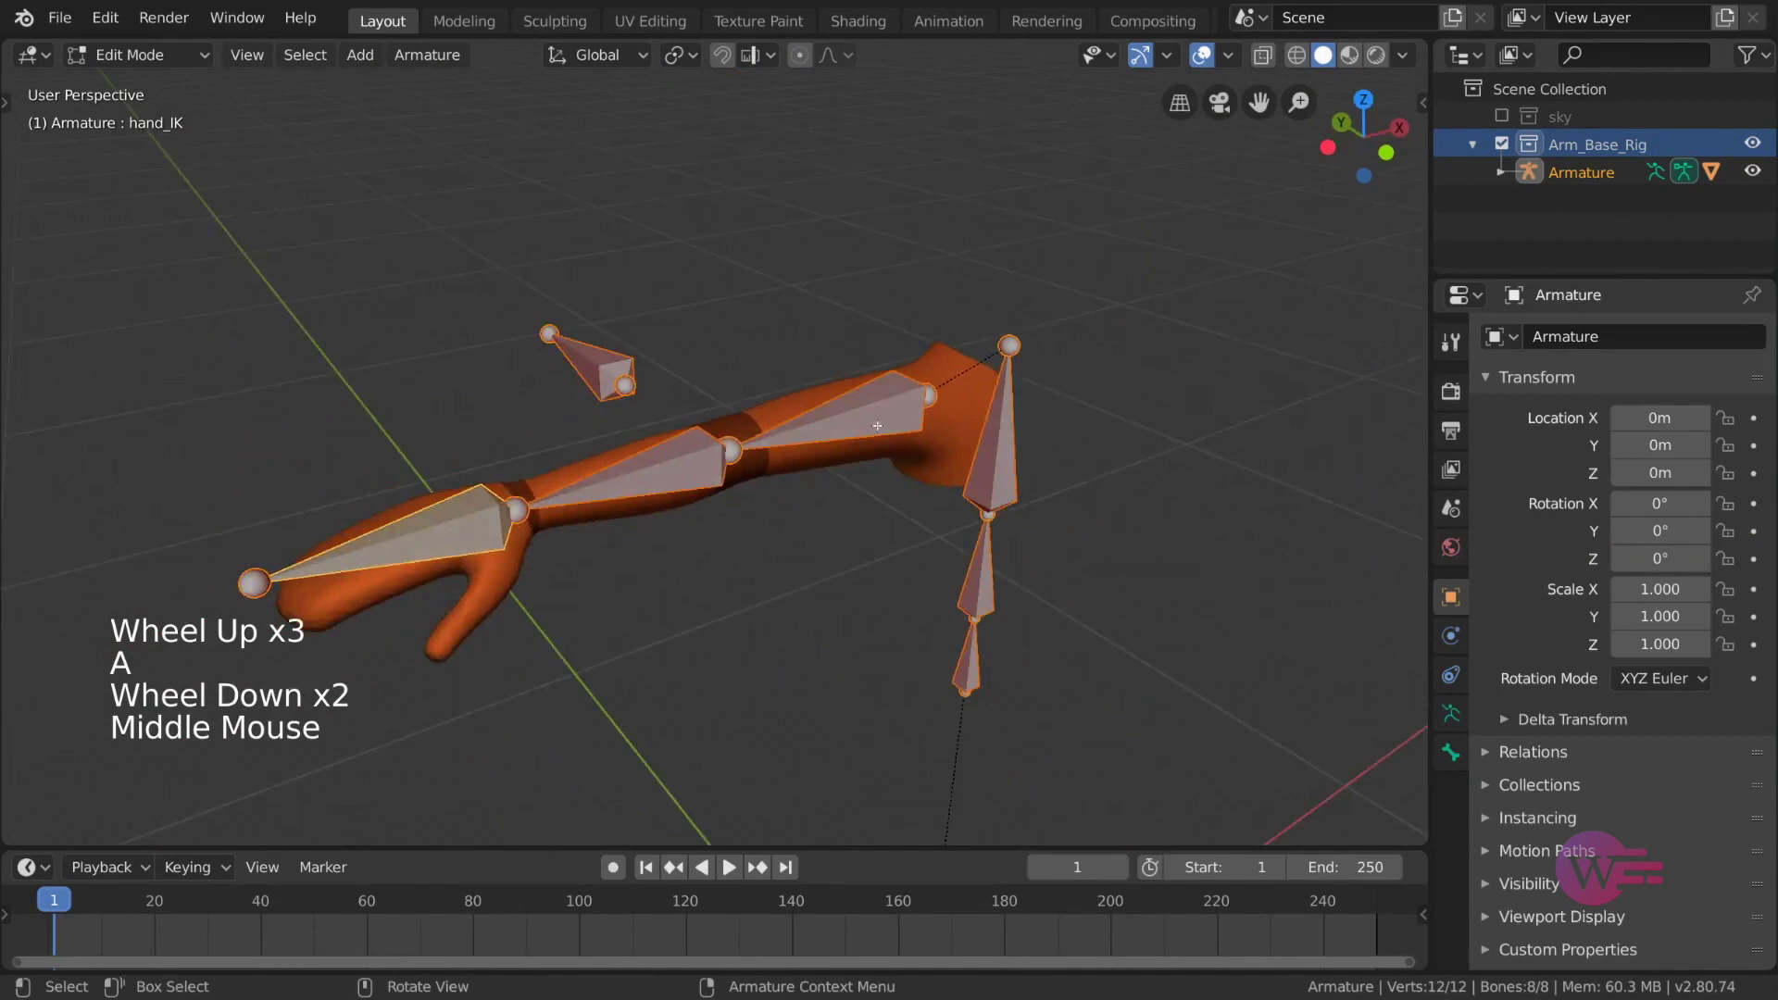
pyautogui.click(740, 463)
pyautogui.moveTo(740, 463); pyautogui.dragTo(909, 494, button='middle')
pyautogui.scroll(2, 909, 494)
pyautogui.press('g')
pyautogui.press('y')
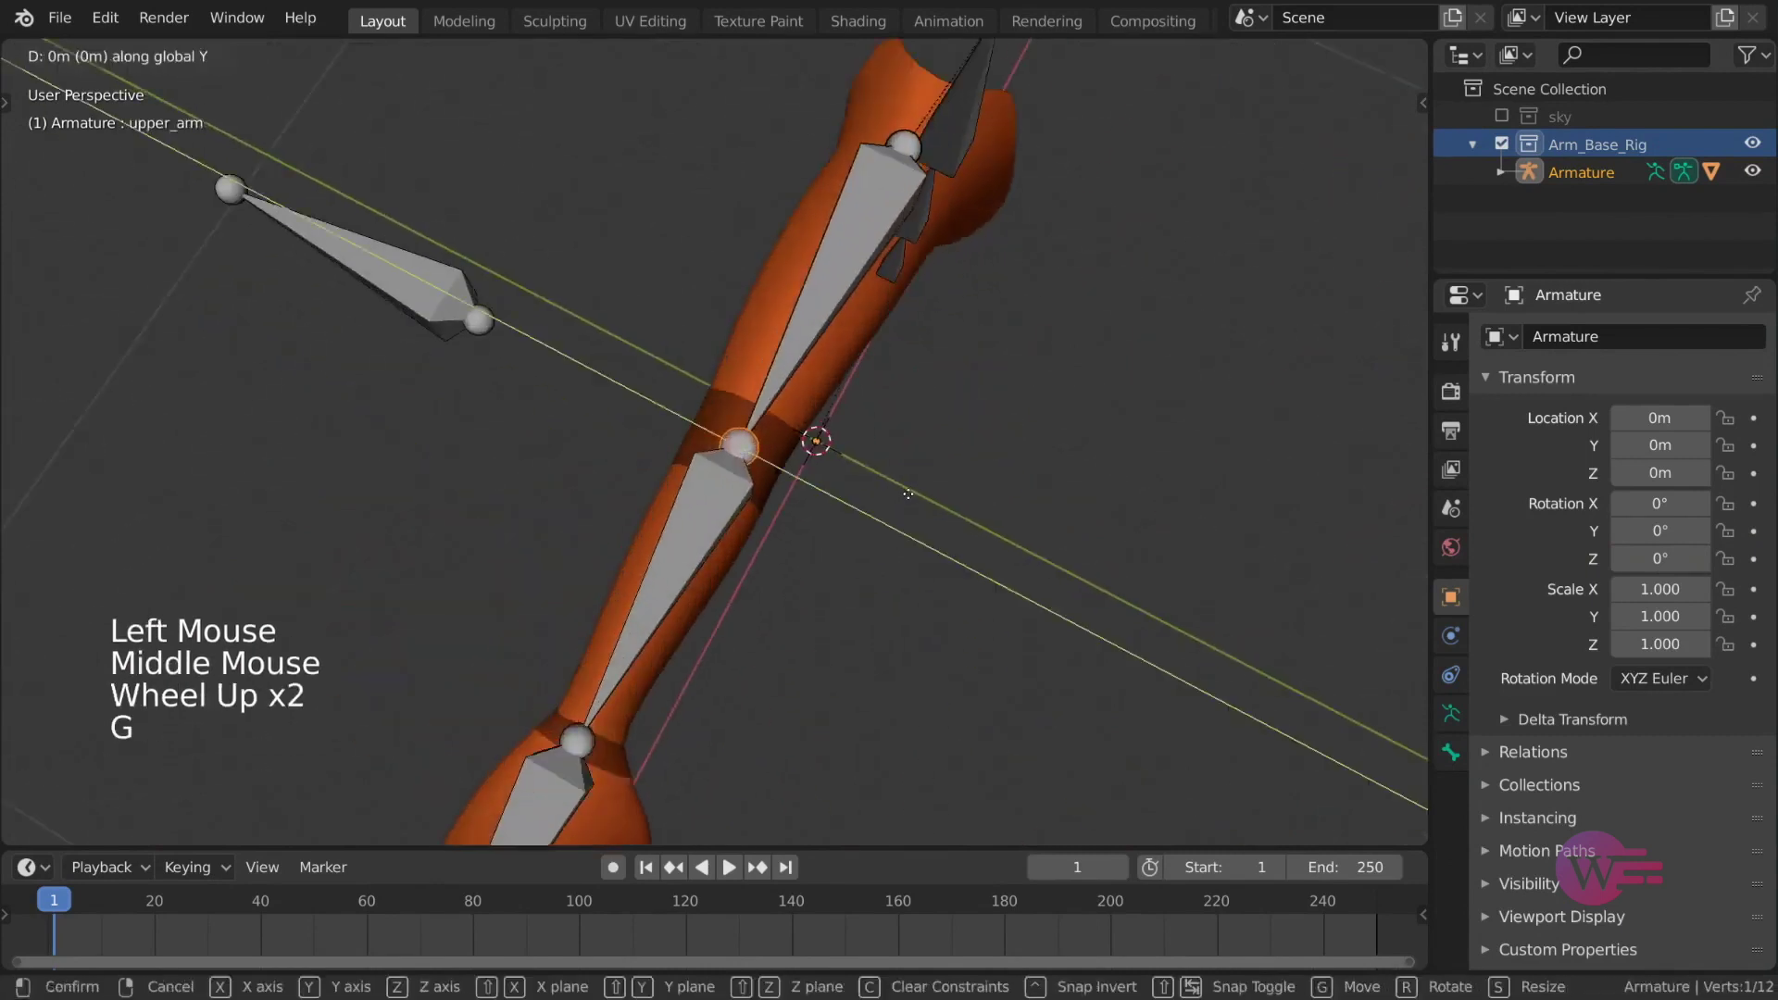
pyautogui.click(839, 474)
# Step: In Pose Mode, move the hand_IK bone up and toward the shoulder to bend the arm
pyautogui.scroll(-2, 837, 476)
pyautogui.scroll(-2, 695, 399)
pyautogui.moveTo(838, 476); pyautogui.dragTo(673, 426, button='middle')
pyautogui.press('Tab')
pyautogui.click(531, 450)
pyautogui.moveTo(531, 450); pyautogui.dragTo(556, 445, button='middle')
pyautogui.press('g')
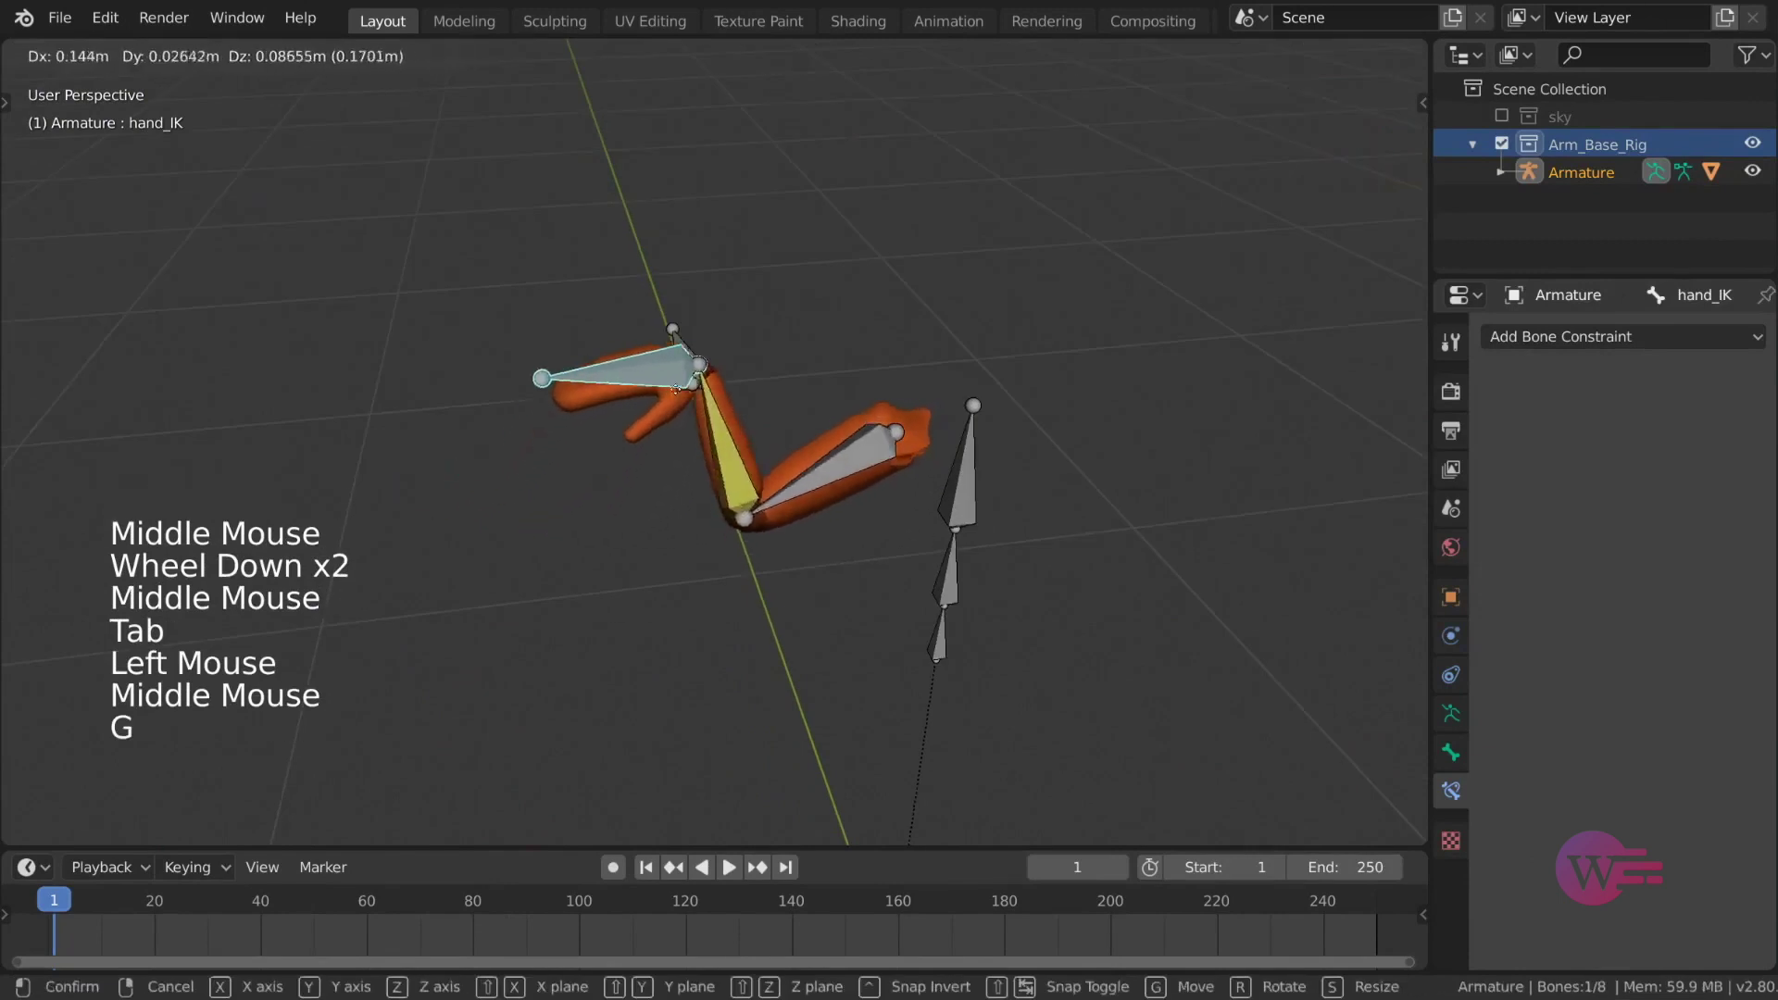
pyautogui.click(641, 468)
# Step: Reposition the hand_IK bone slightly to recheck the direction in which the elbow bends
pyautogui.moveTo(641, 468); pyautogui.dragTo(783, 472, button='middle')
pyautogui.click(726, 487)
pyautogui.scroll(3, 787, 492)
pyautogui.moveTo(783, 473); pyautogui.dragTo(784, 430, button='middle')
pyautogui.click(566, 369)
pyautogui.press('g')
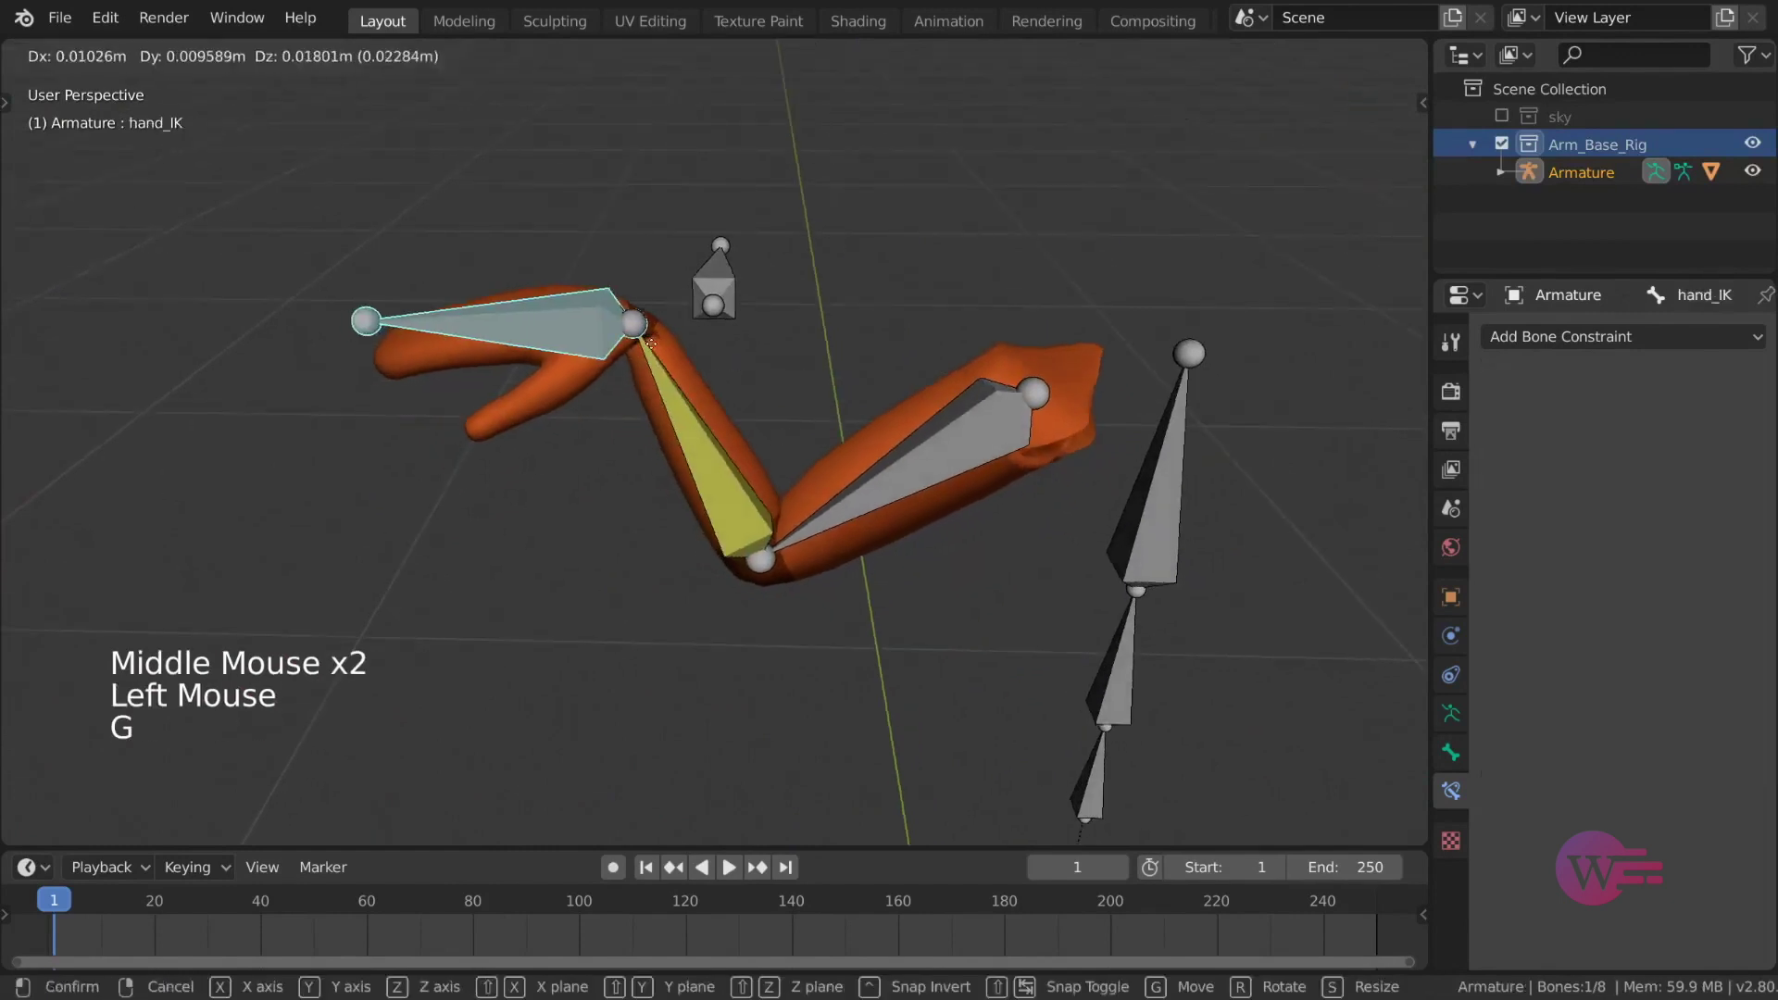
pyautogui.click(630, 386)
# Step: Set the pole angle of the forearm's IK constraint to about -85.8°
pyautogui.click(630, 385)
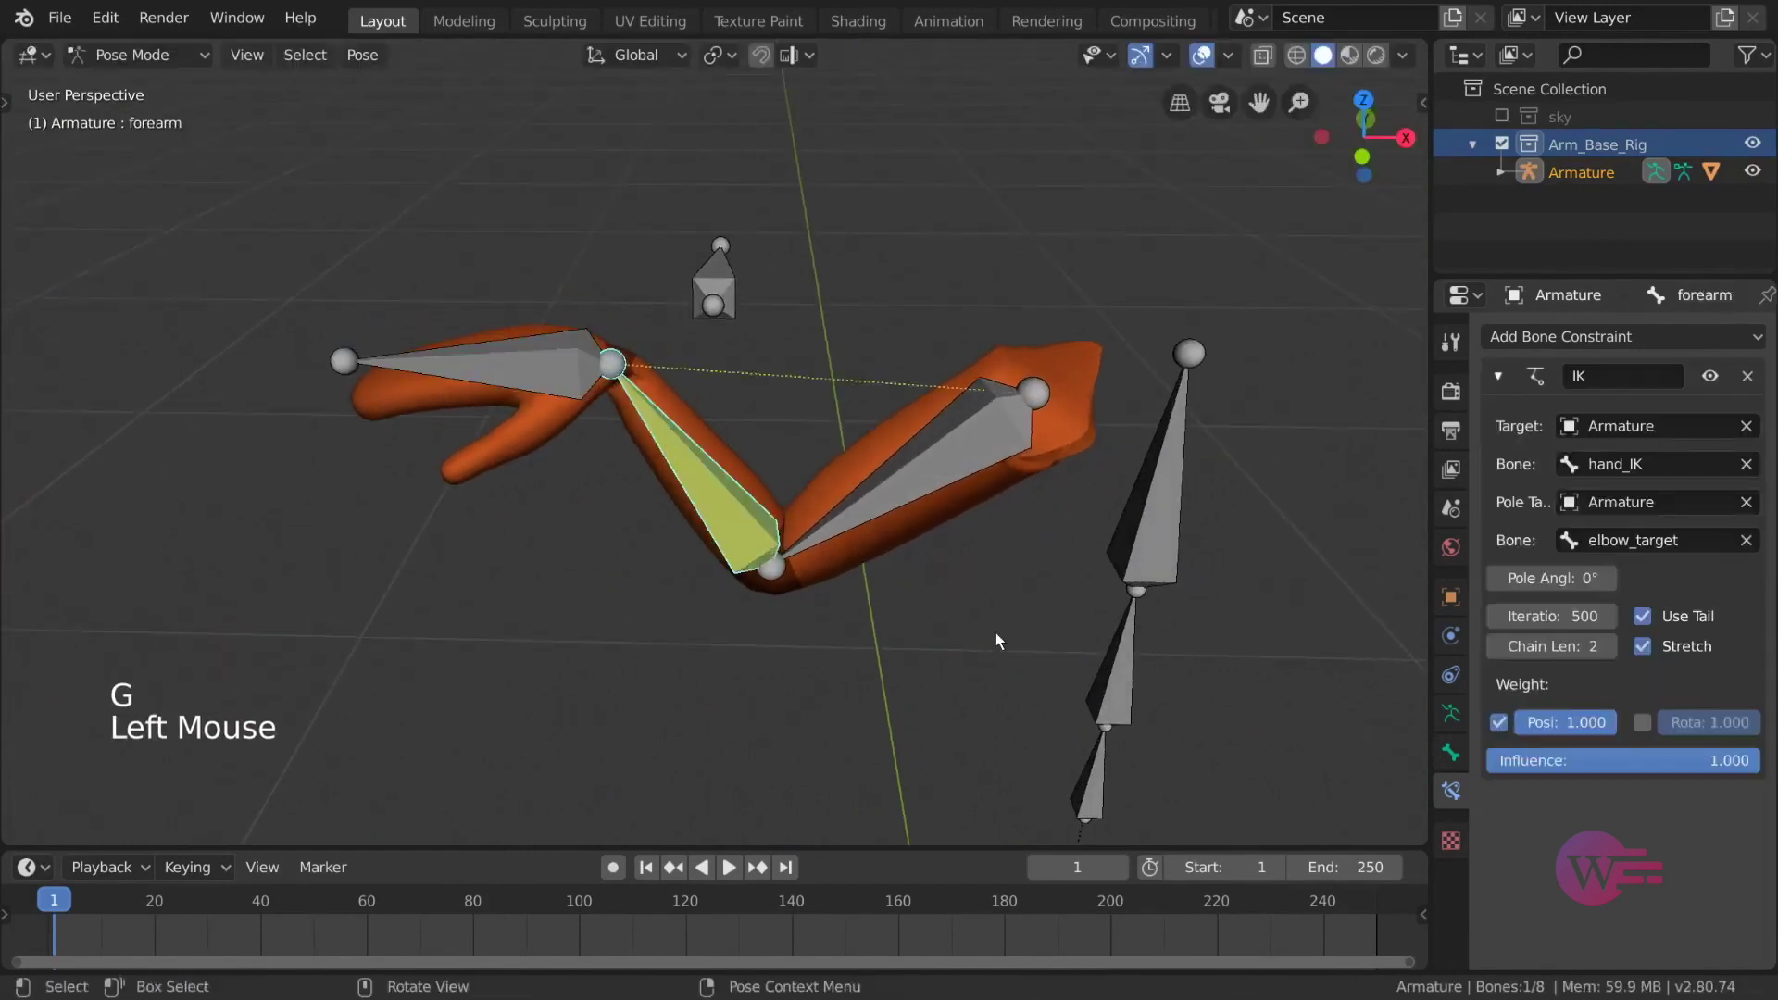
pyautogui.moveTo(997, 632); pyautogui.dragTo(1162, 593, button='middle')
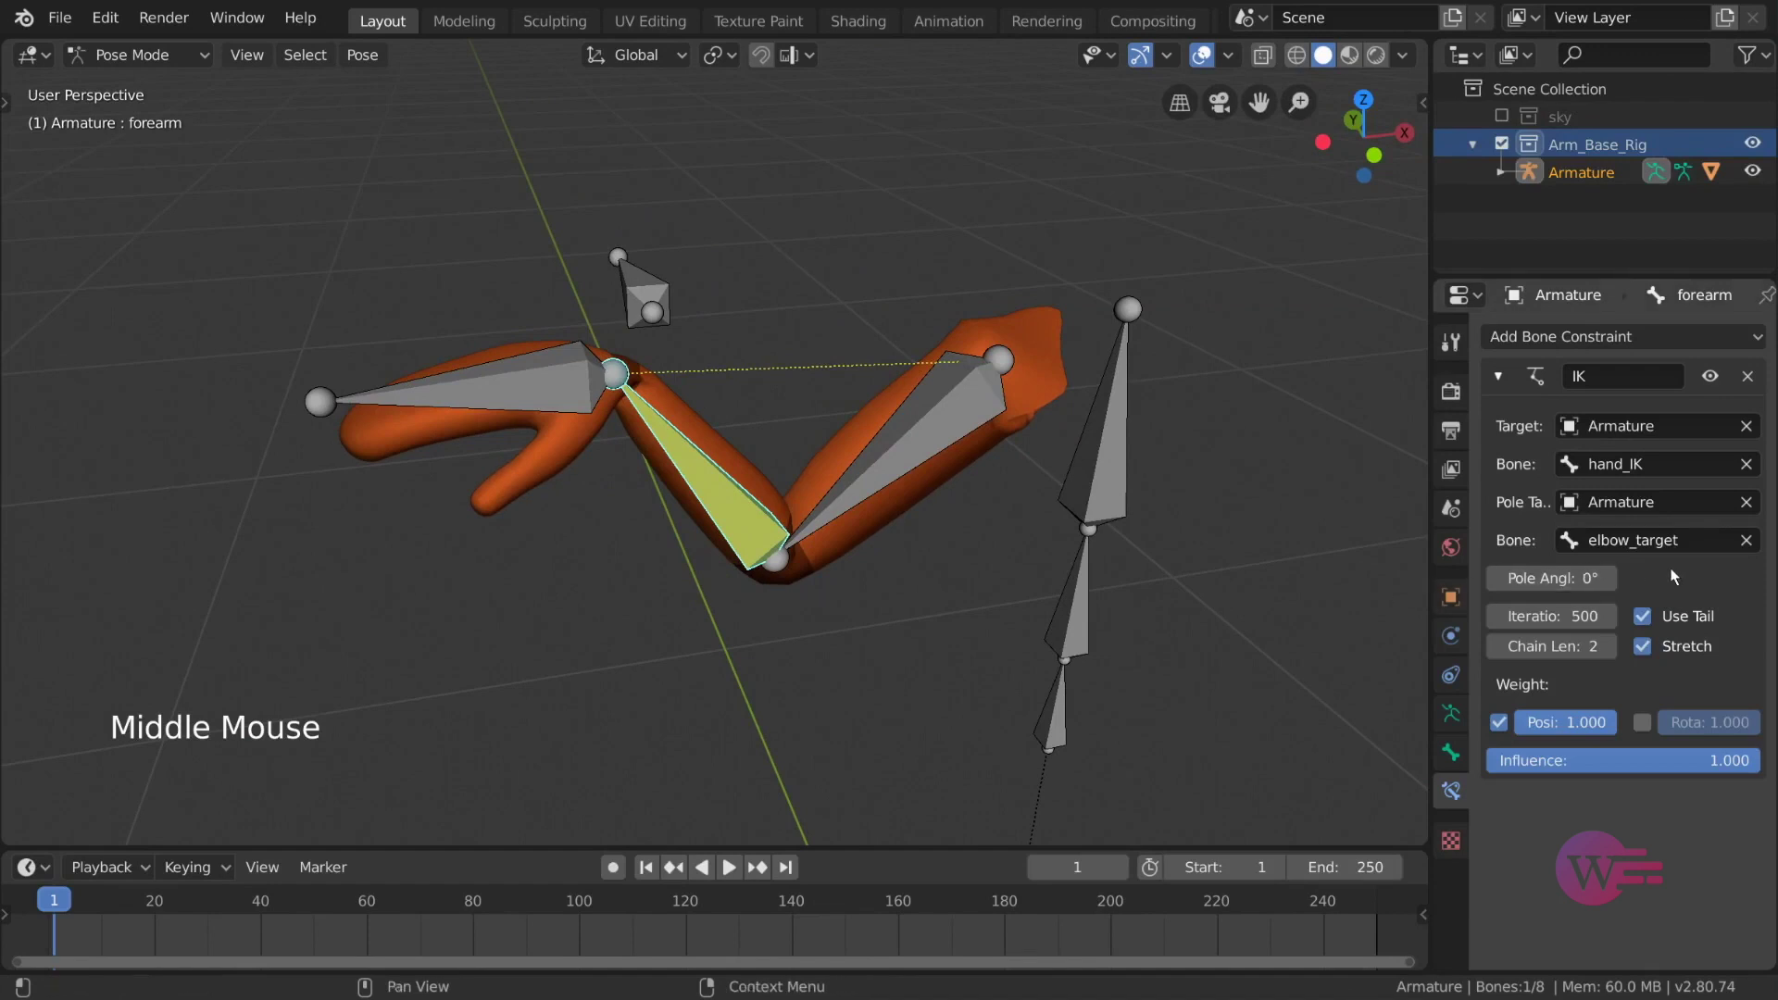
pyautogui.moveTo(1548, 581); pyautogui.dragTo(1463, 581)
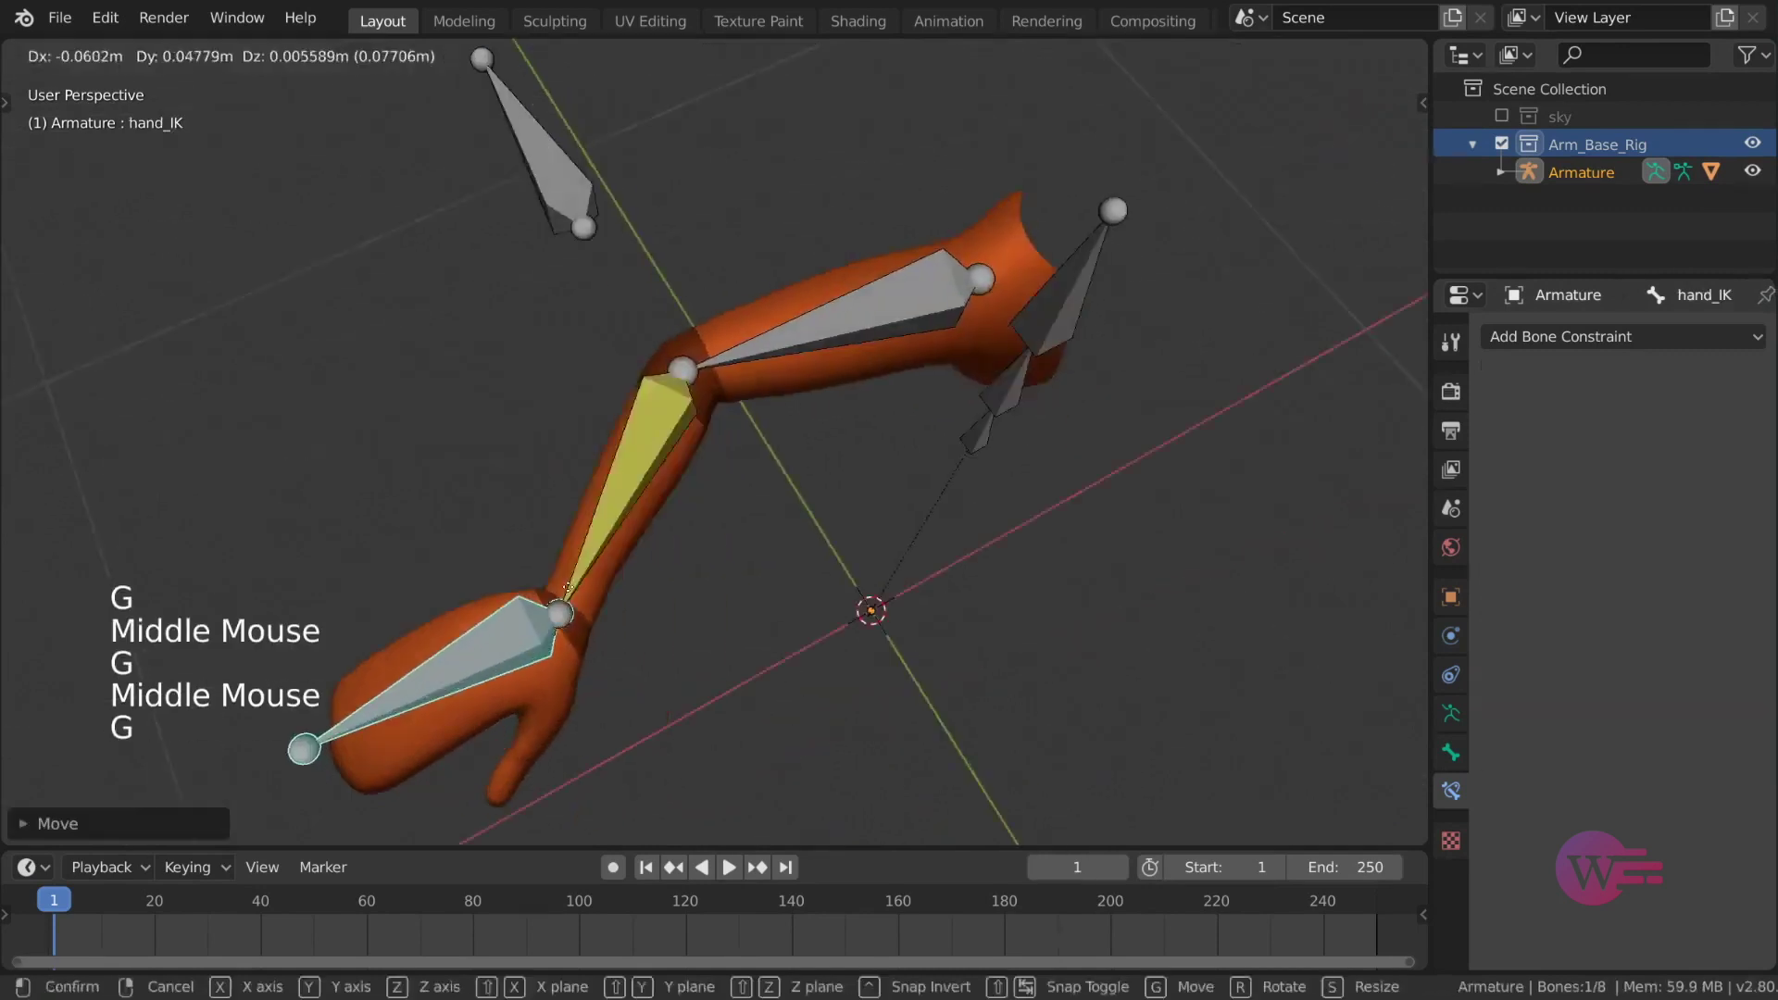
# Step: Move the hand_IK bone to new positions to test that the elbow bends toward elbow_target
pyautogui.moveTo(649, 435); pyautogui.dragTo(602, 289, button='middle')
pyautogui.press('g')
pyautogui.click(695, 427)
pyautogui.click(505, 313)
pyautogui.press('g')
pyautogui.click(547, 301)
pyautogui.click(685, 579)
pyautogui.scroll(-1, 784, 619)
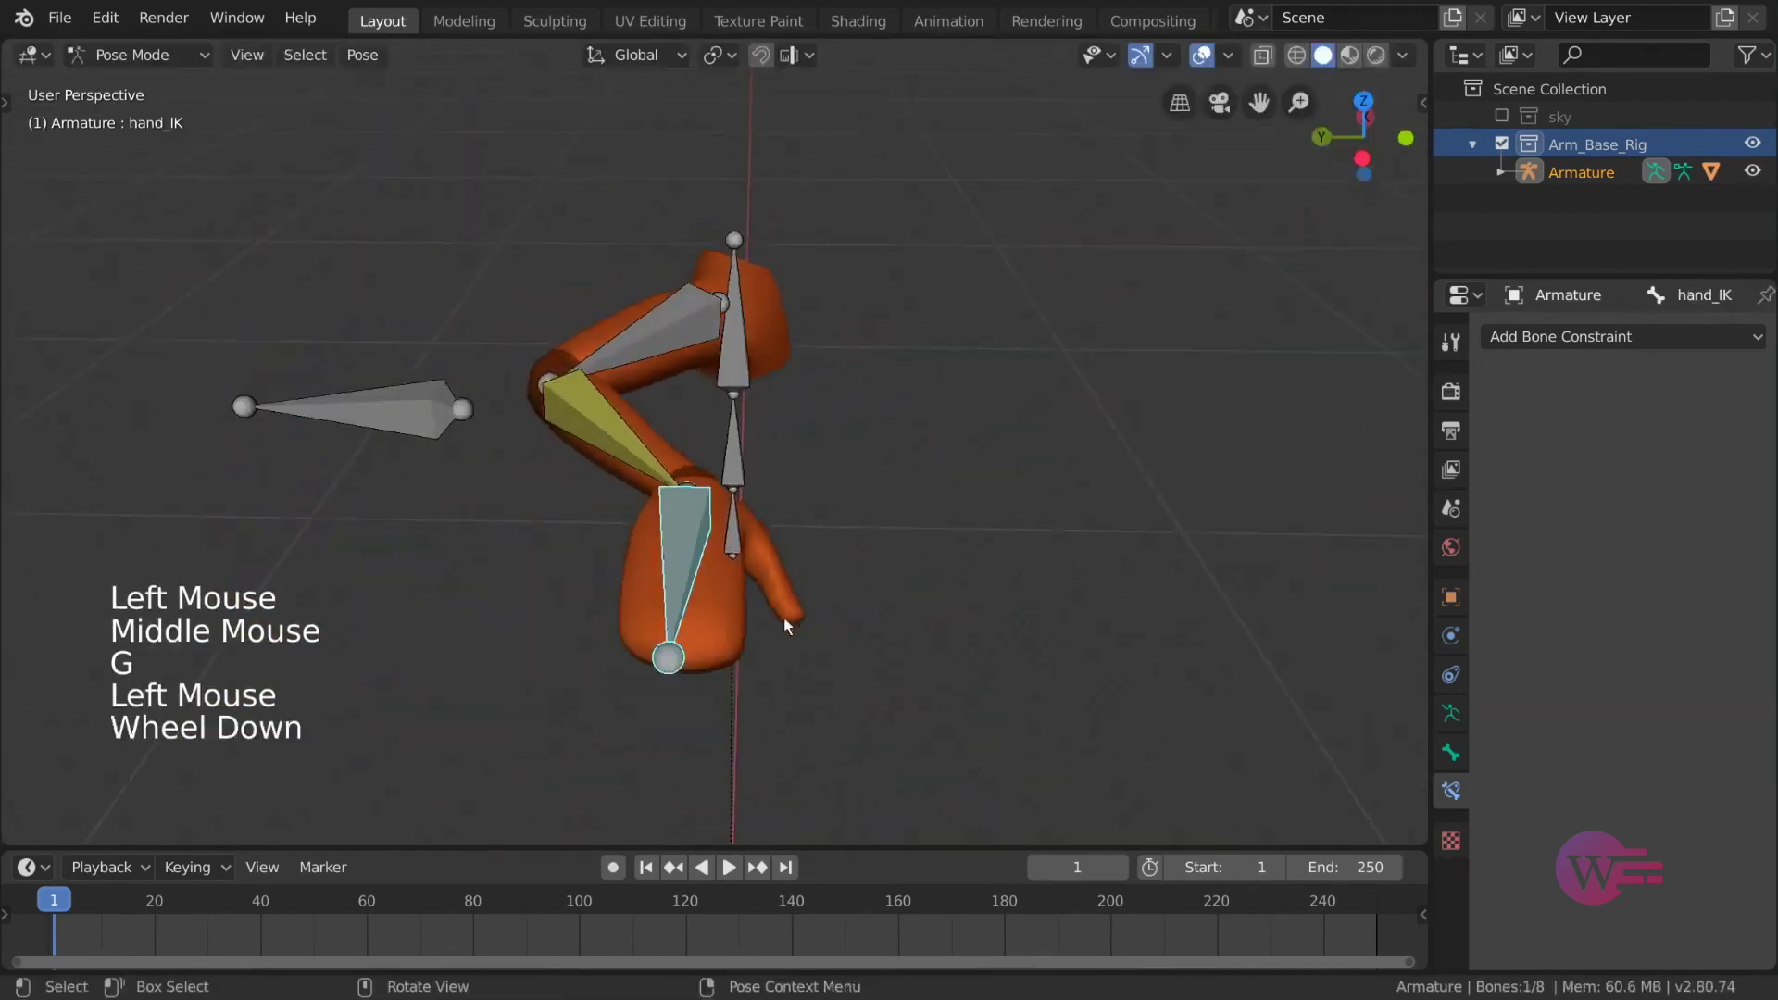